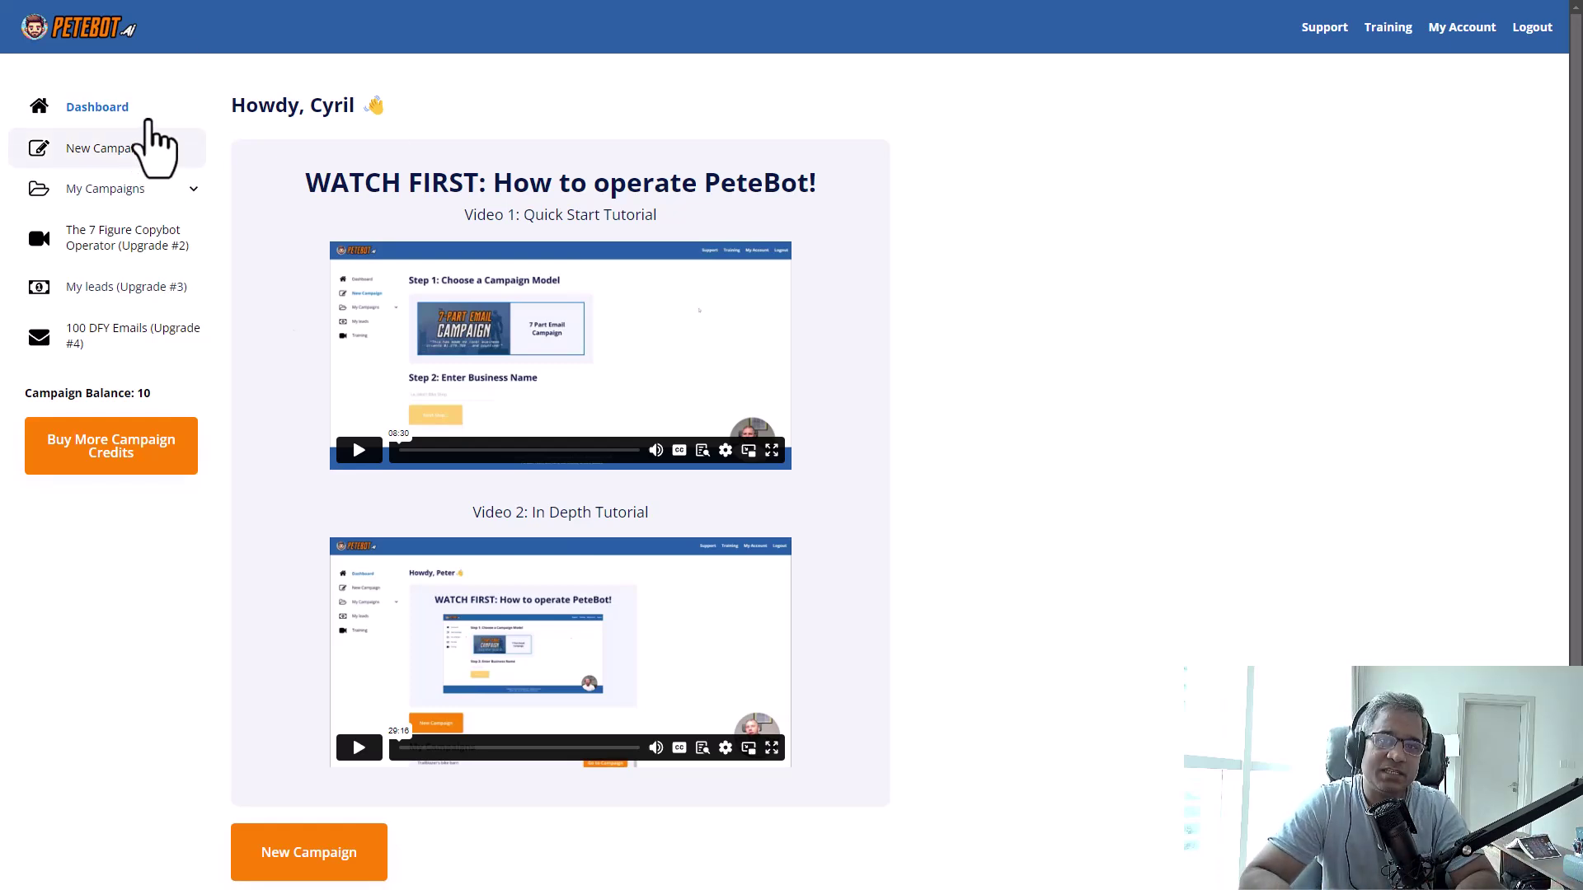
left_click(149, 129)
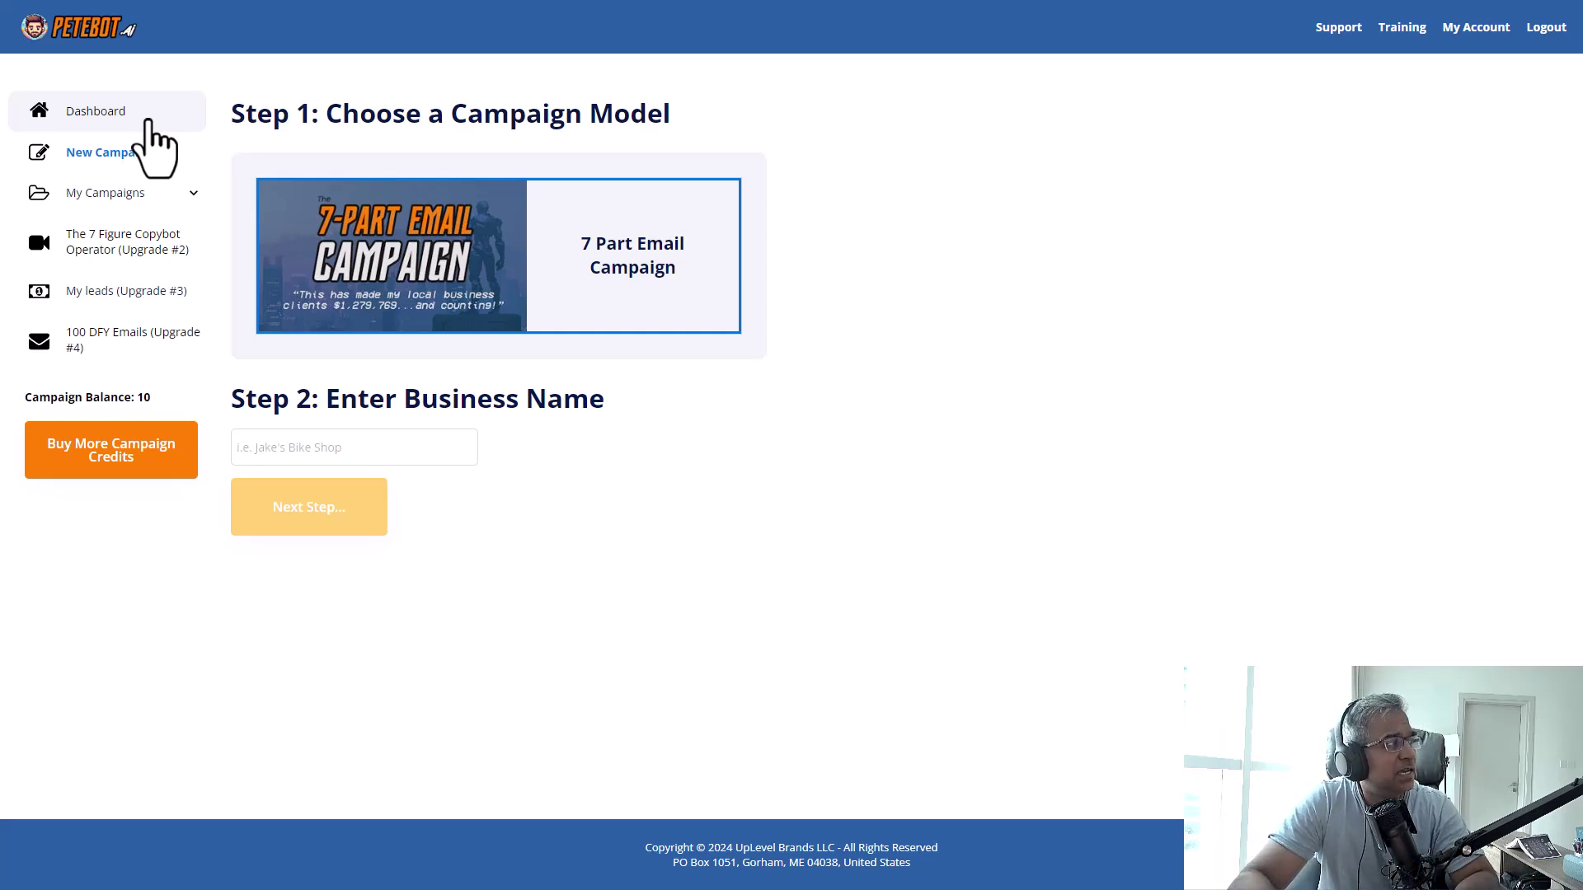
left_click(148, 121)
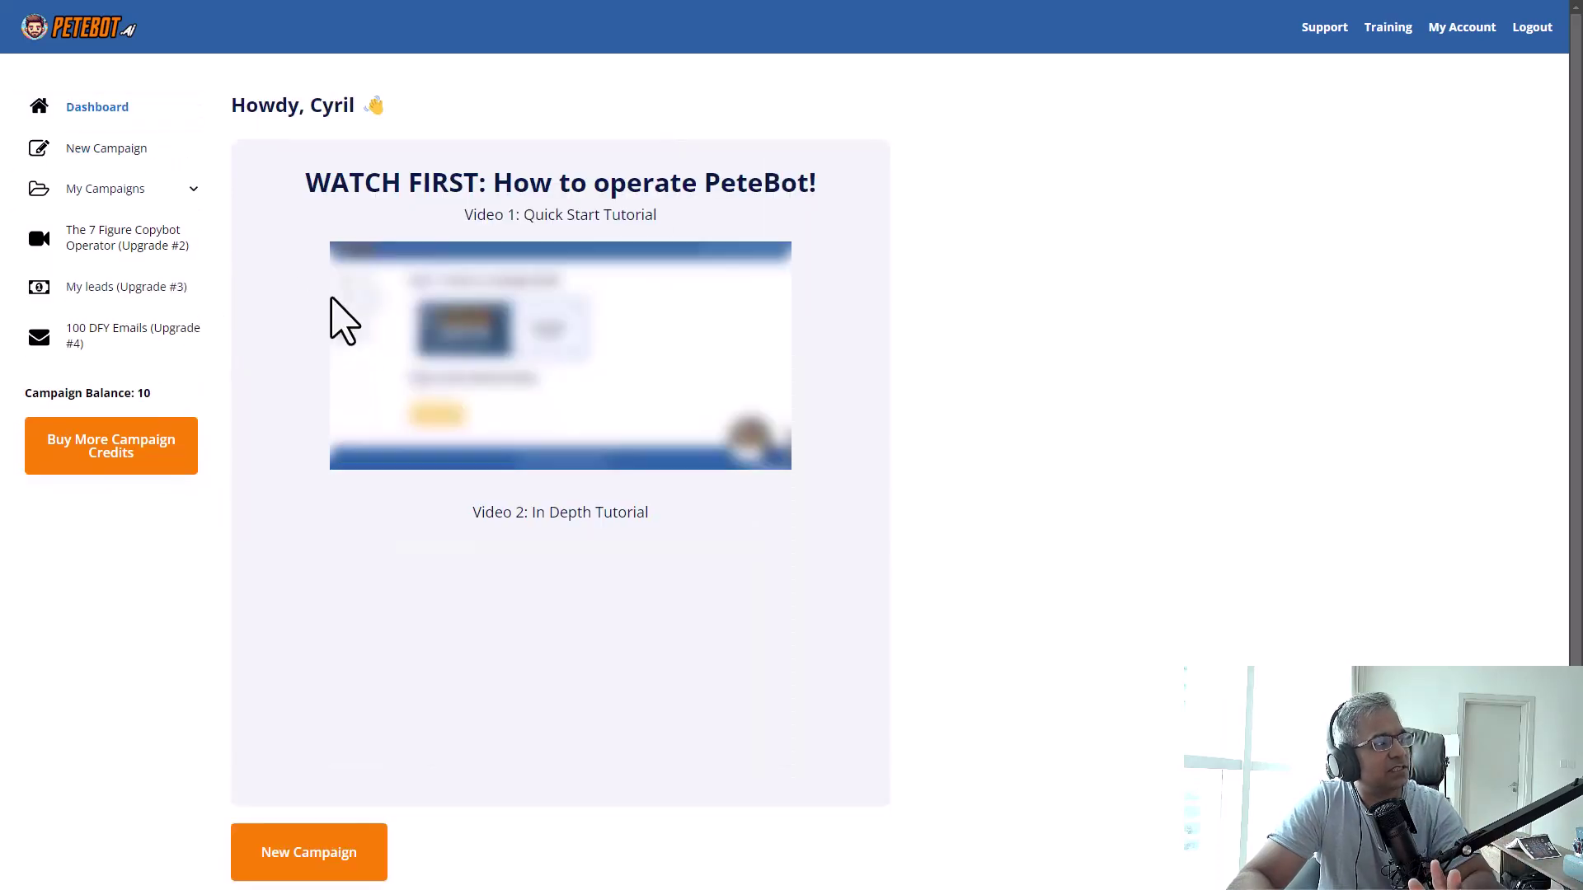
scroll(466, 395, "down", 1)
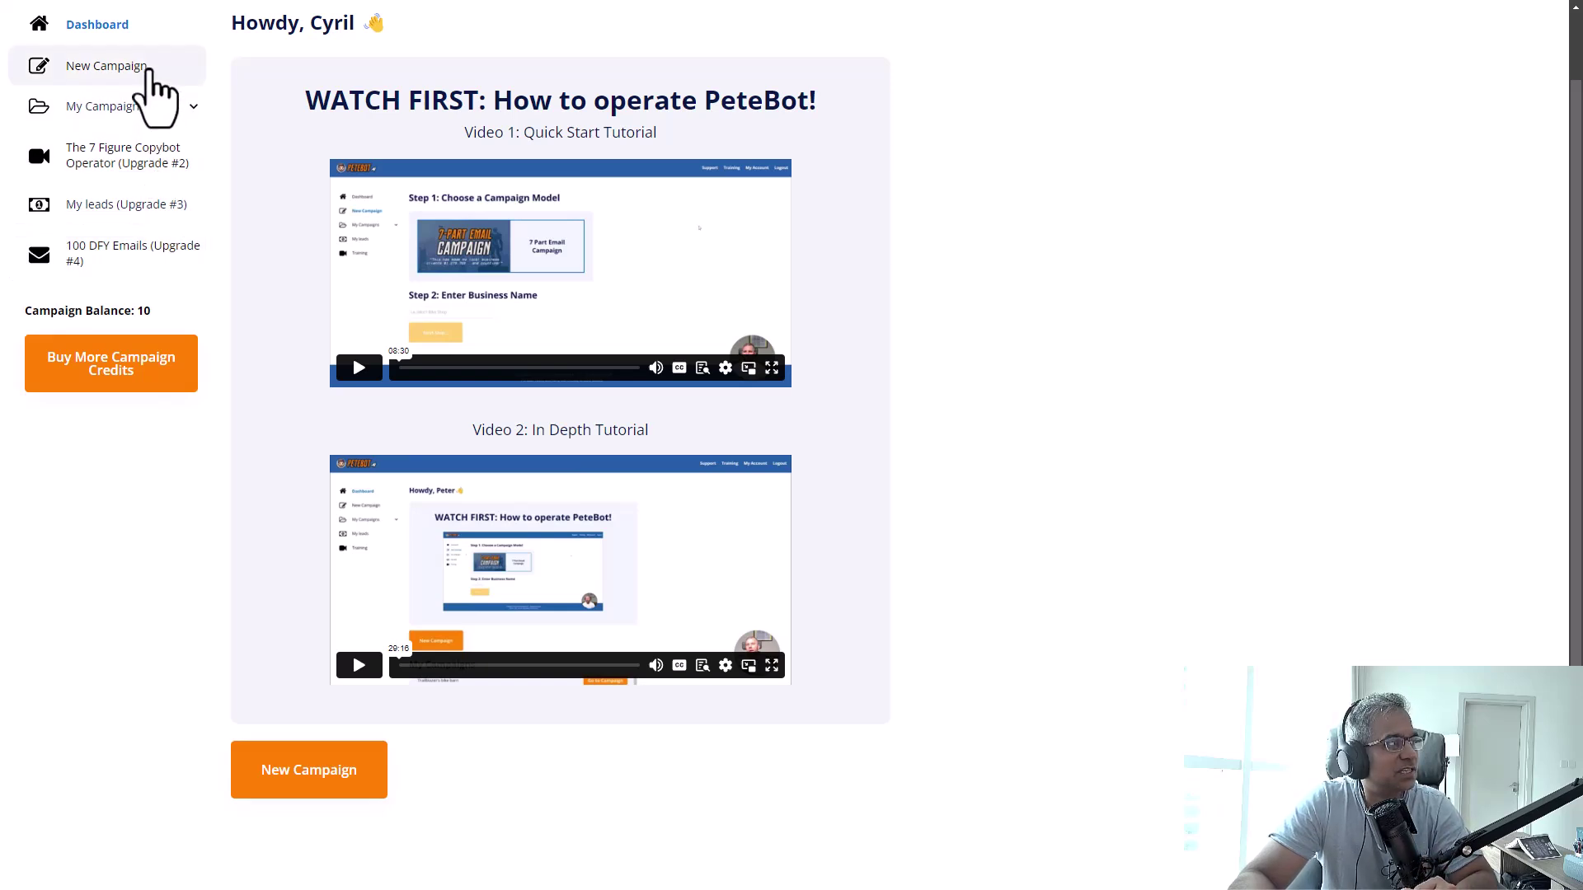
Start a new 7 Part Email Campaign and enter Teknikforce as the business name
left_click(150, 71)
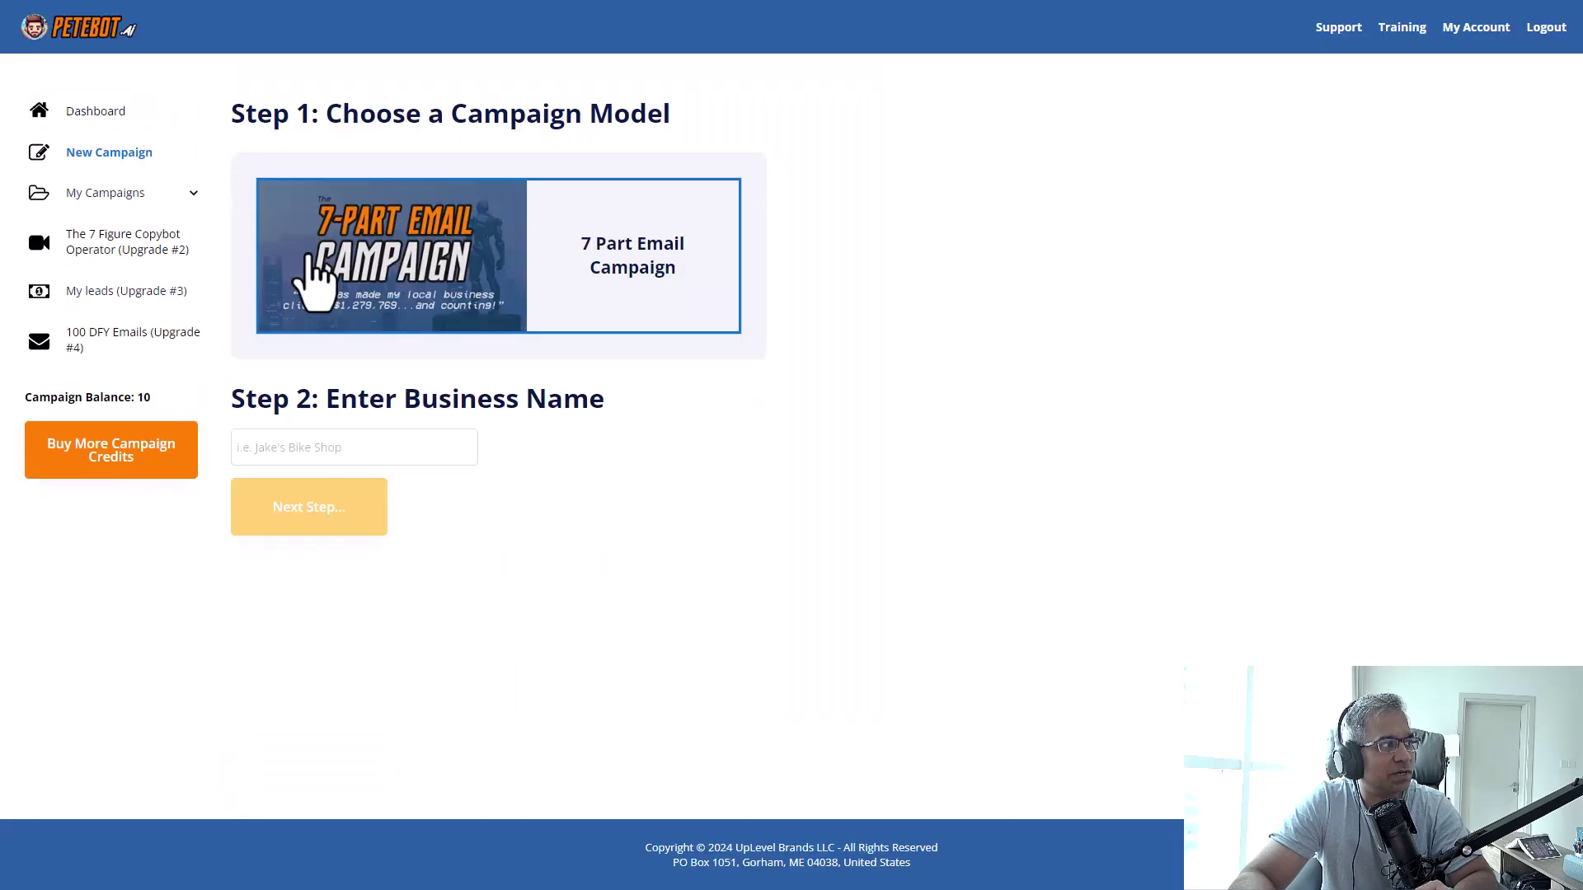
left_click(316, 462)
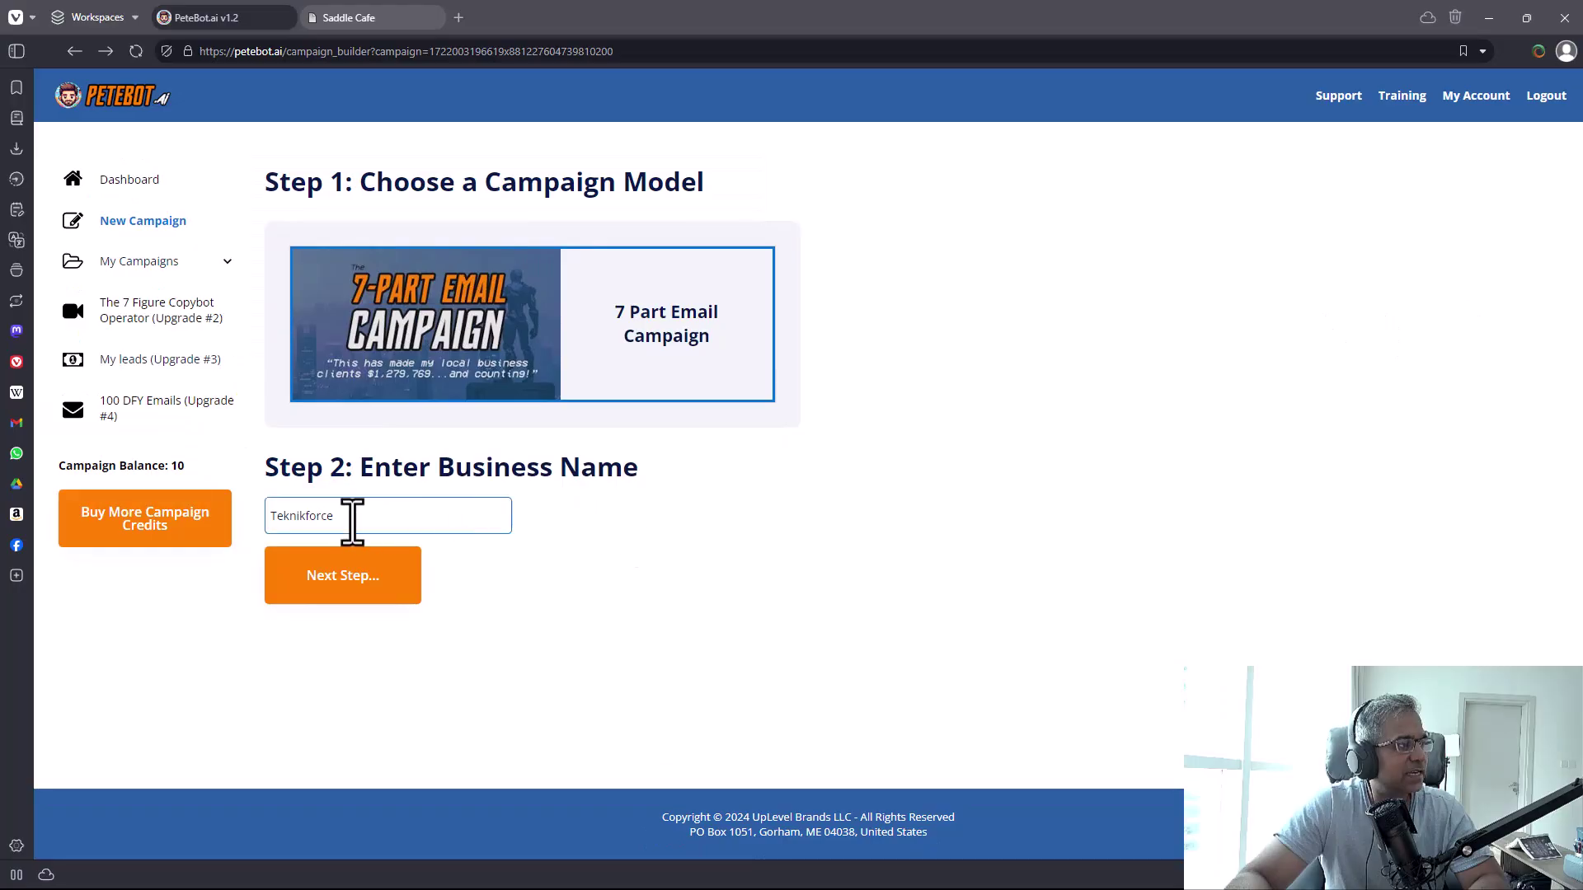
left_click_drag(350, 520, 188, 520)
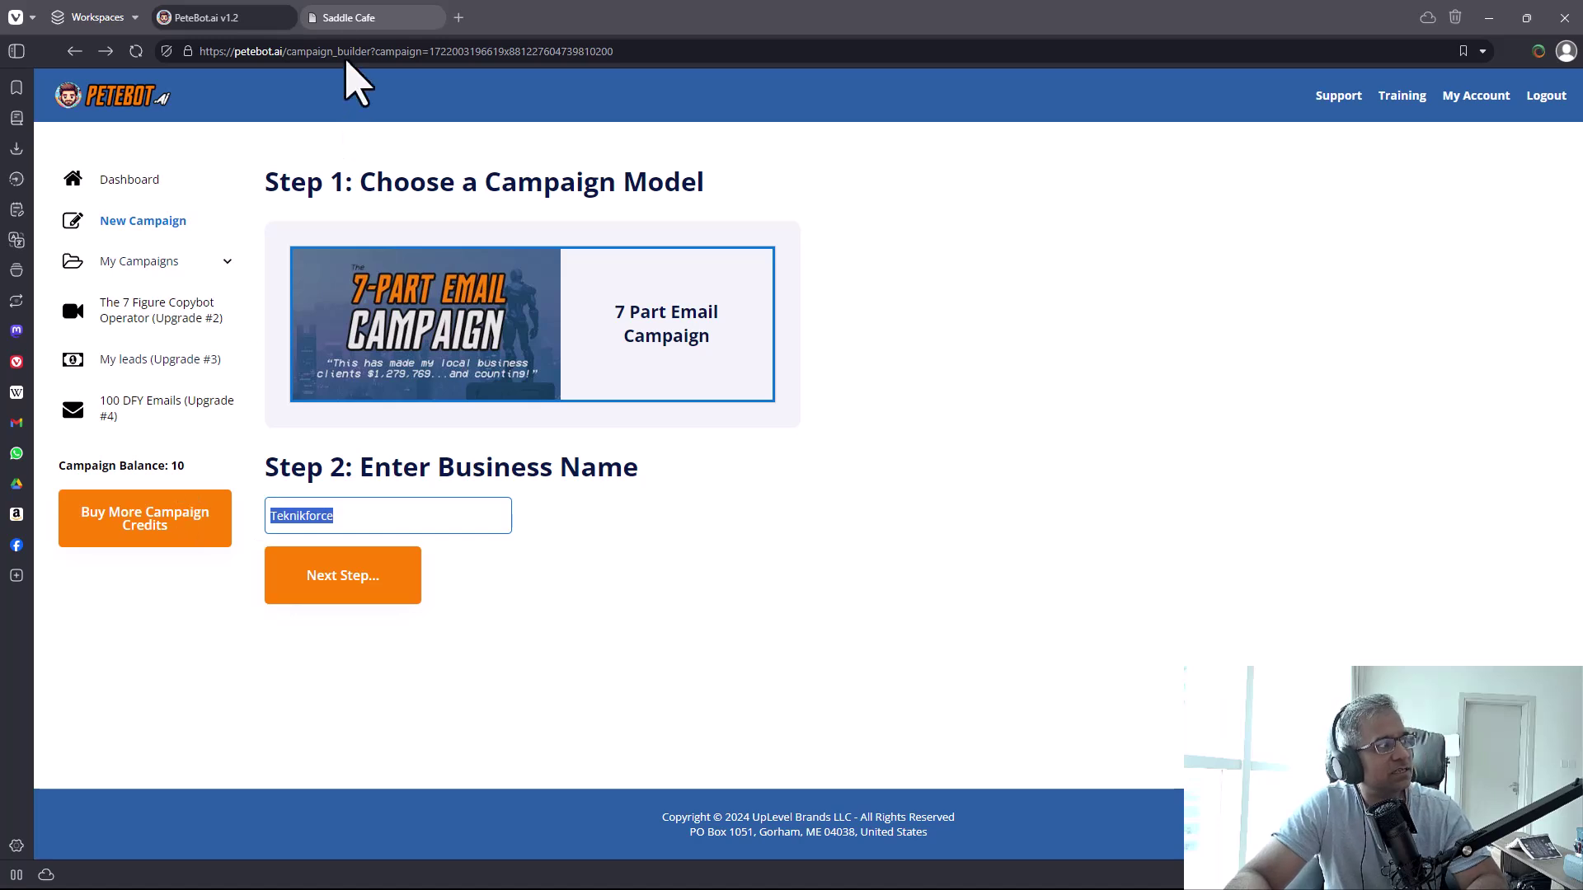
Switch to the Saddle Cafe website and look over its home page, including the Our Story section
mouse_move(350, 36)
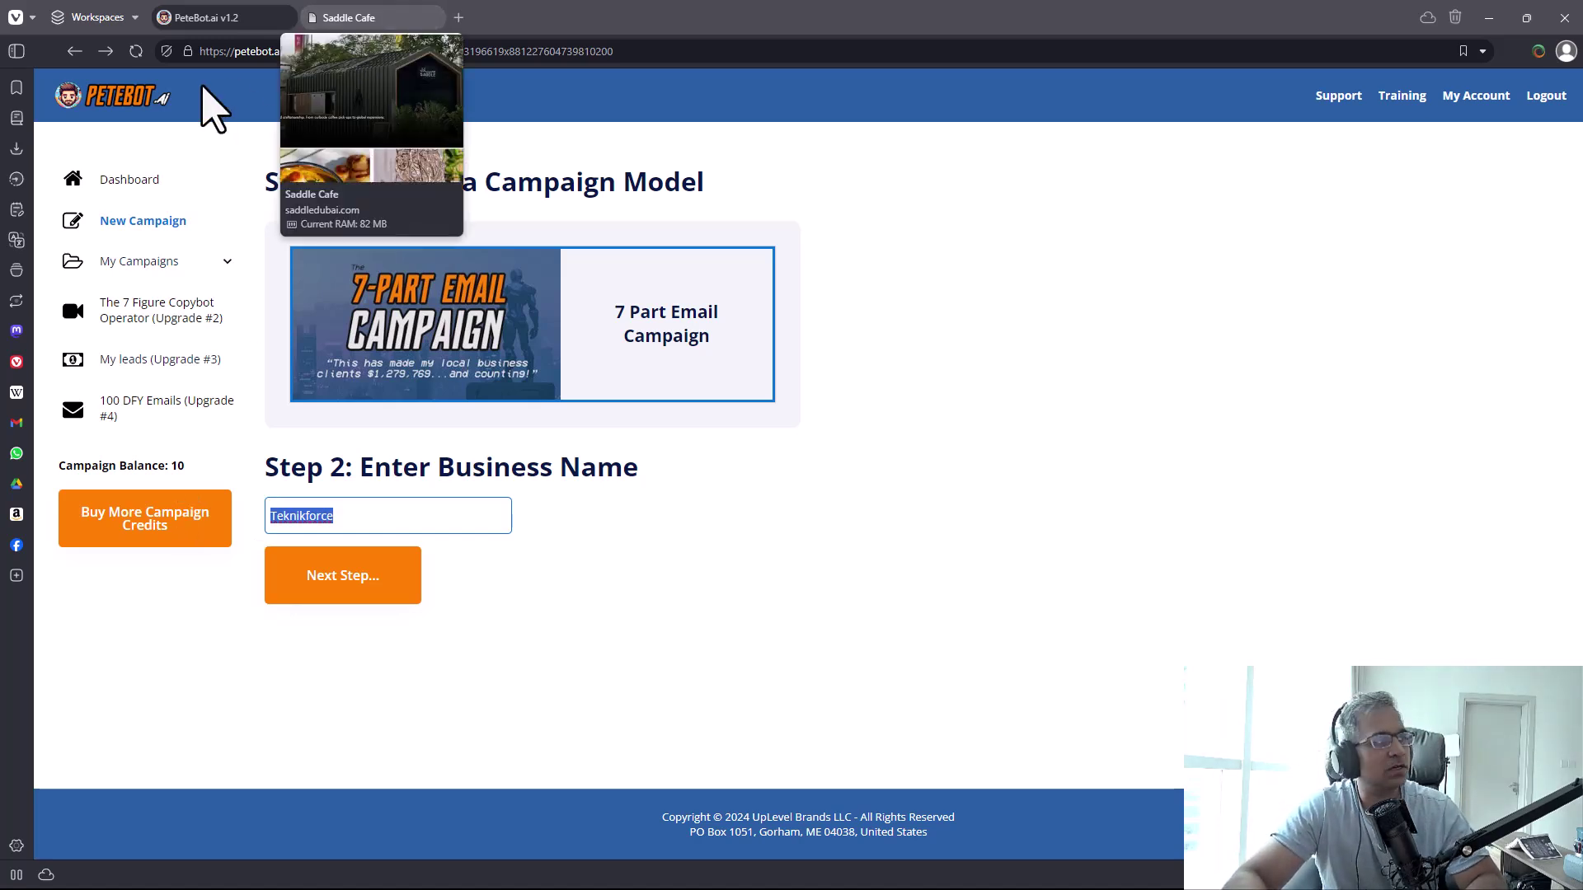
mouse_move(445, 9)
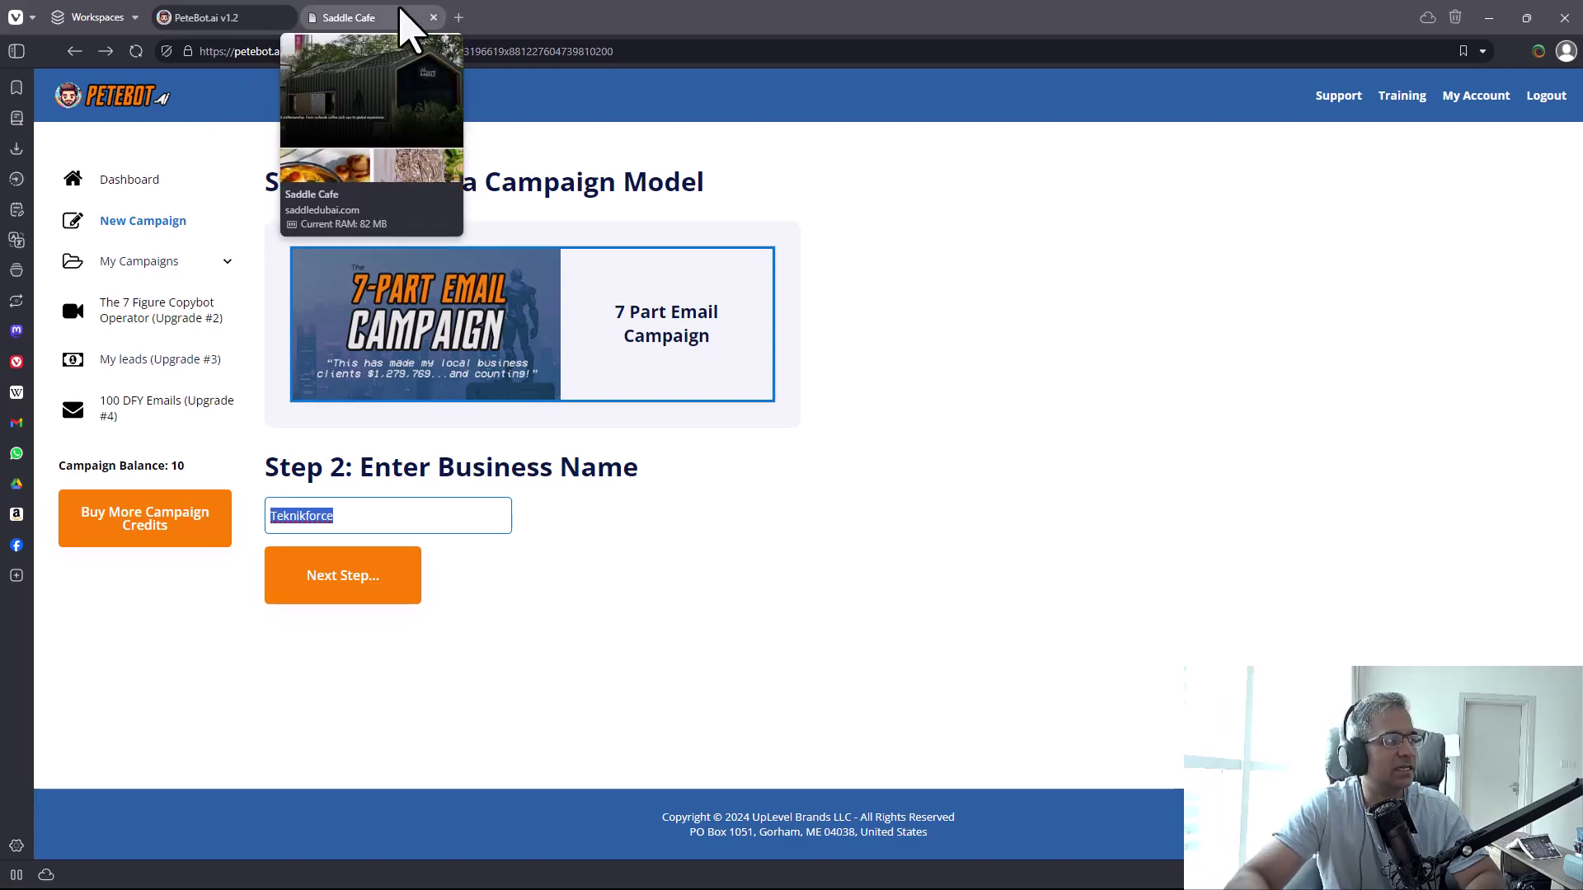
left_click(376, 21)
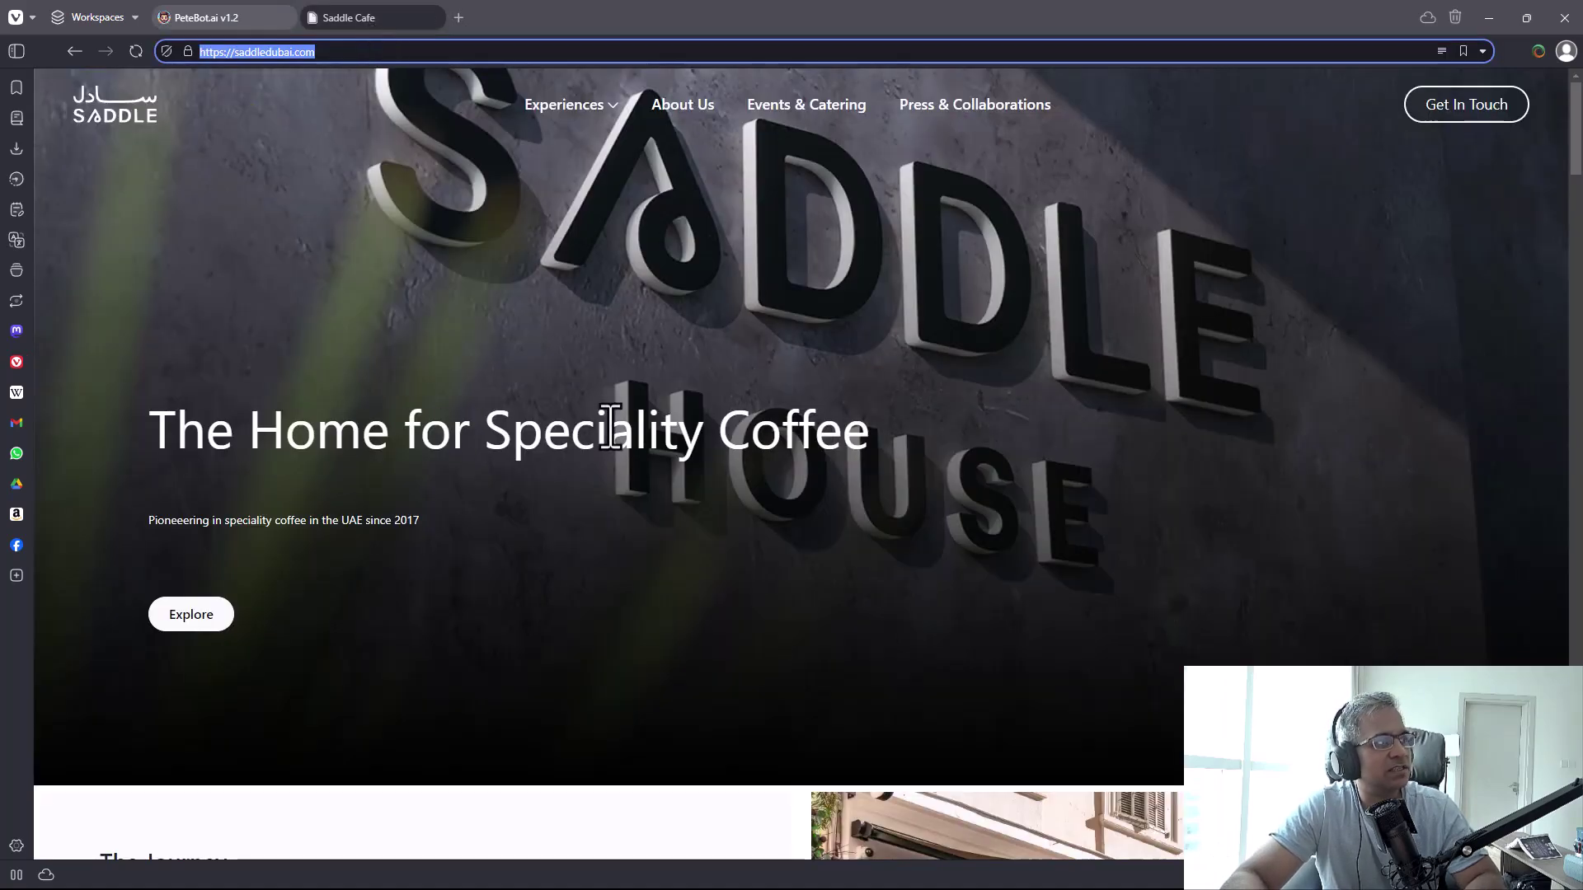
scroll(609, 428, "down", 10)
scroll(1130, 417, "up", 4)
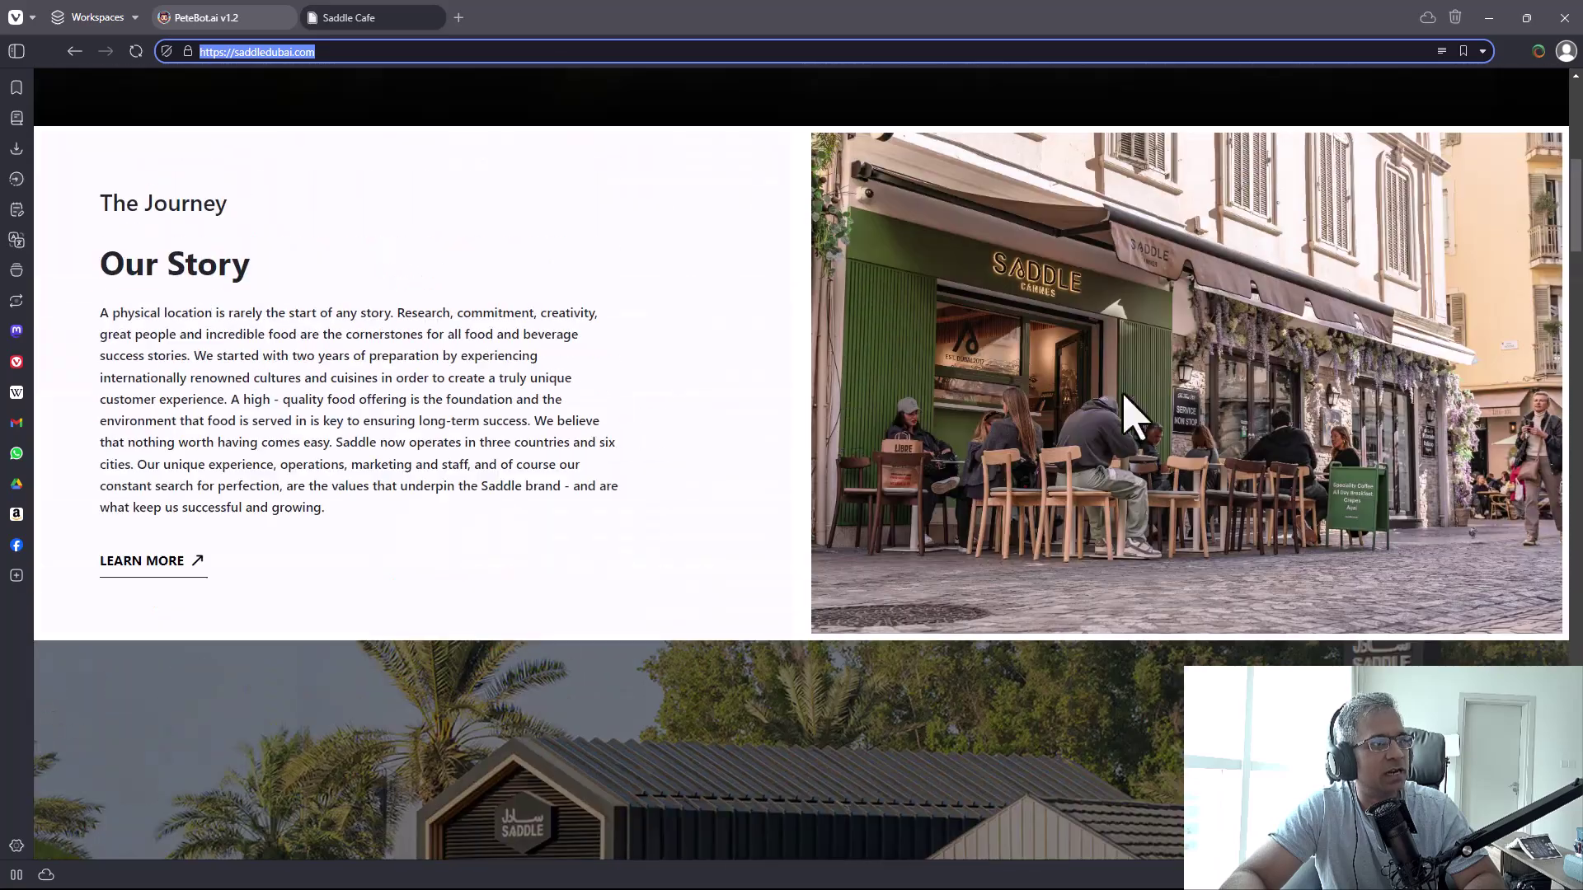
scroll(279, 418, "up", 1)
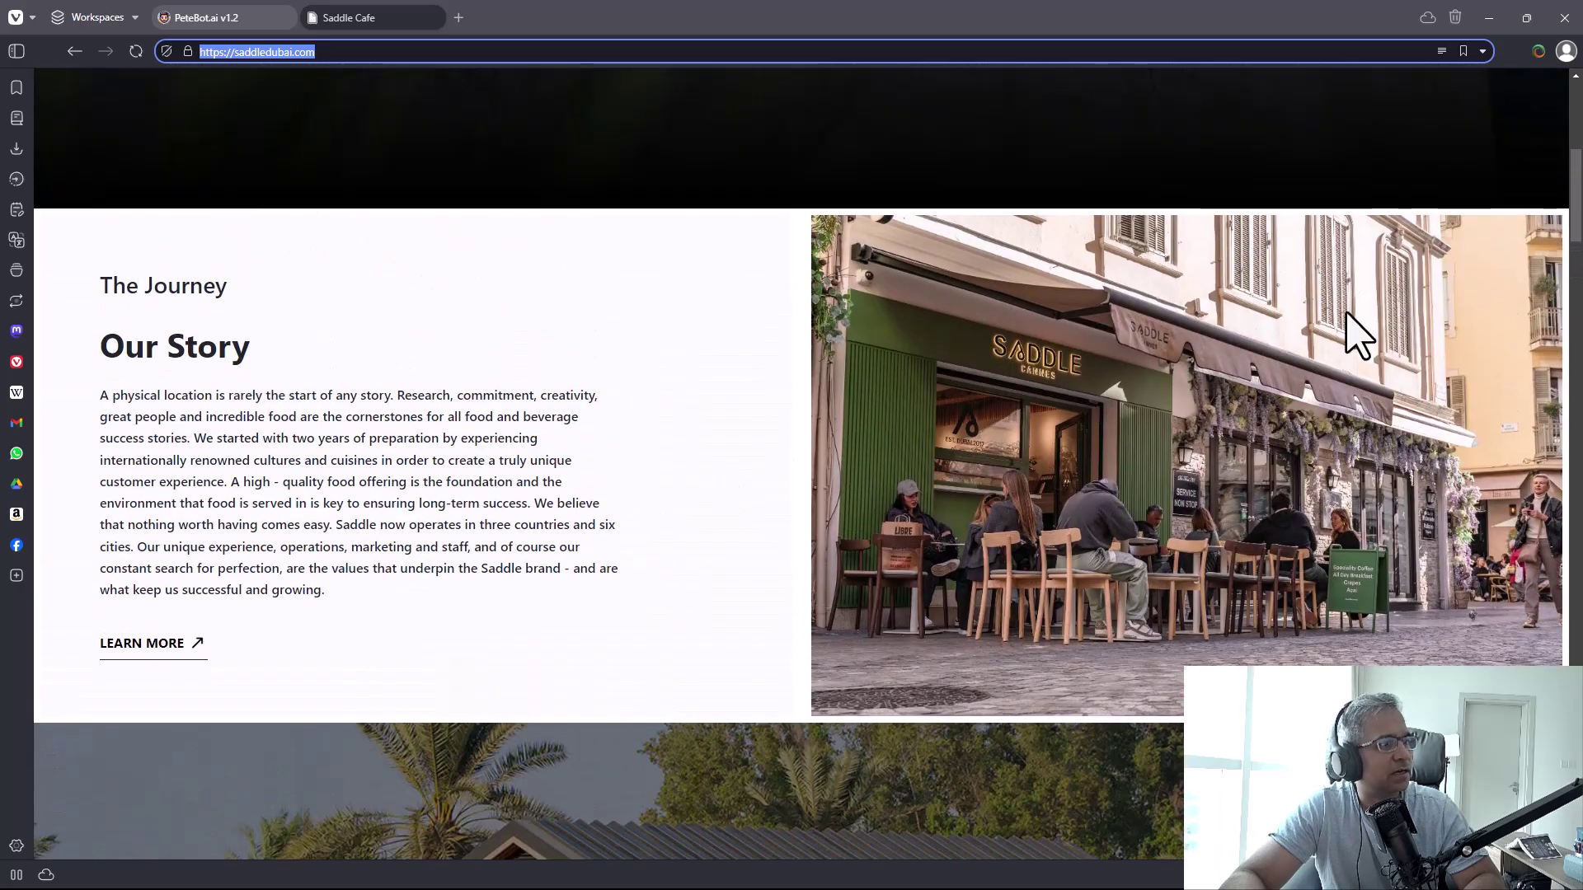
scroll(541, 509, "down", 10)
scroll(544, 509, "up", 16)
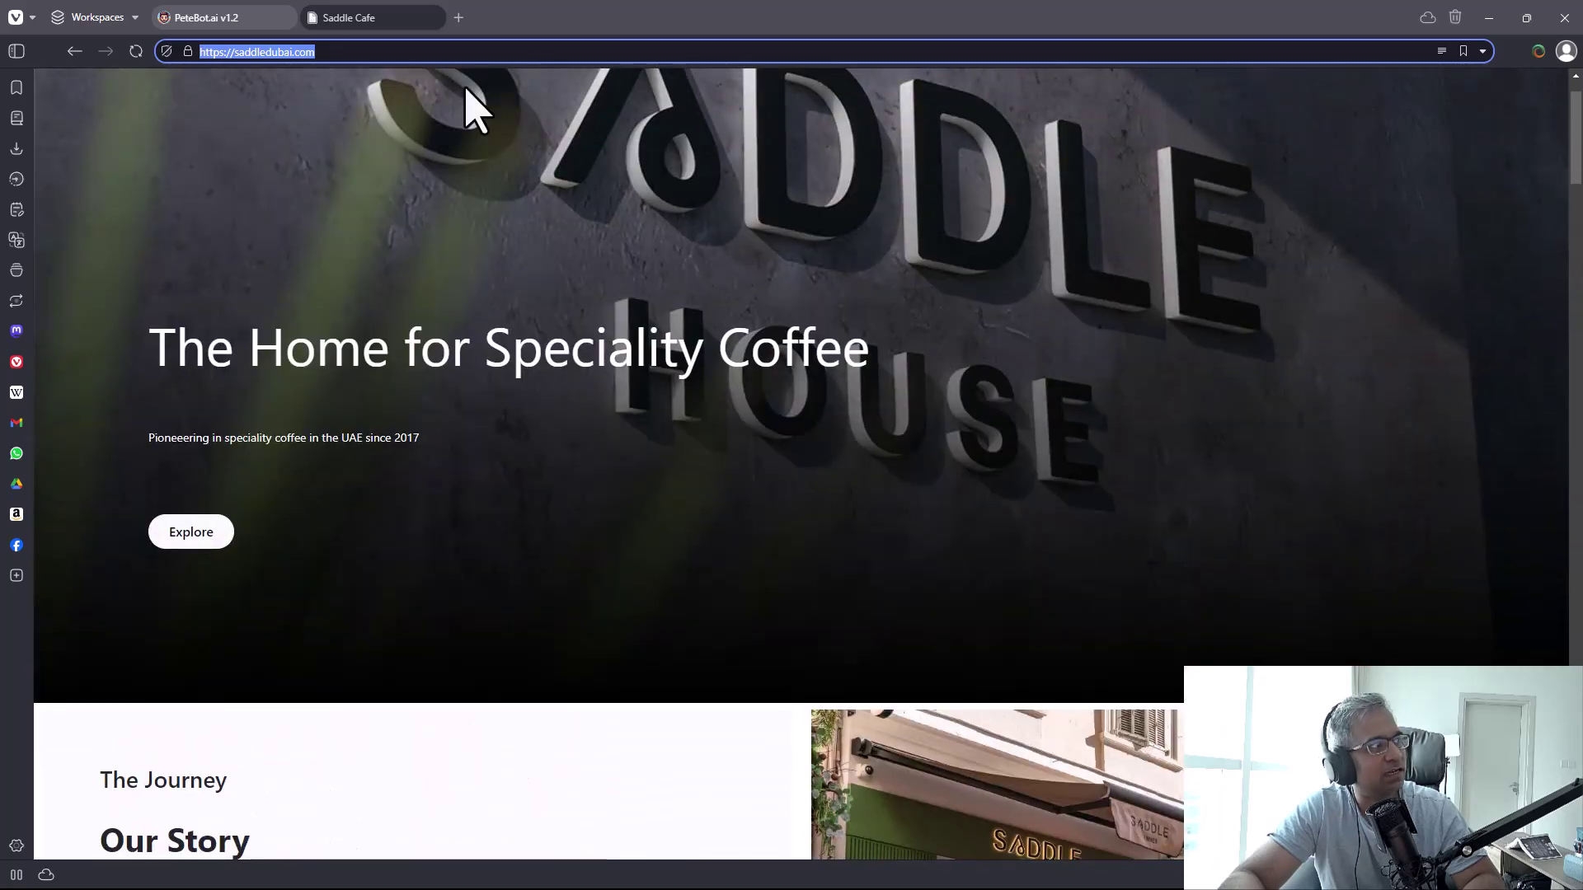
Return to the PeteBot campaign builder, set the business name to Saddle Cafe and continue to the next step
left_click(244, 18)
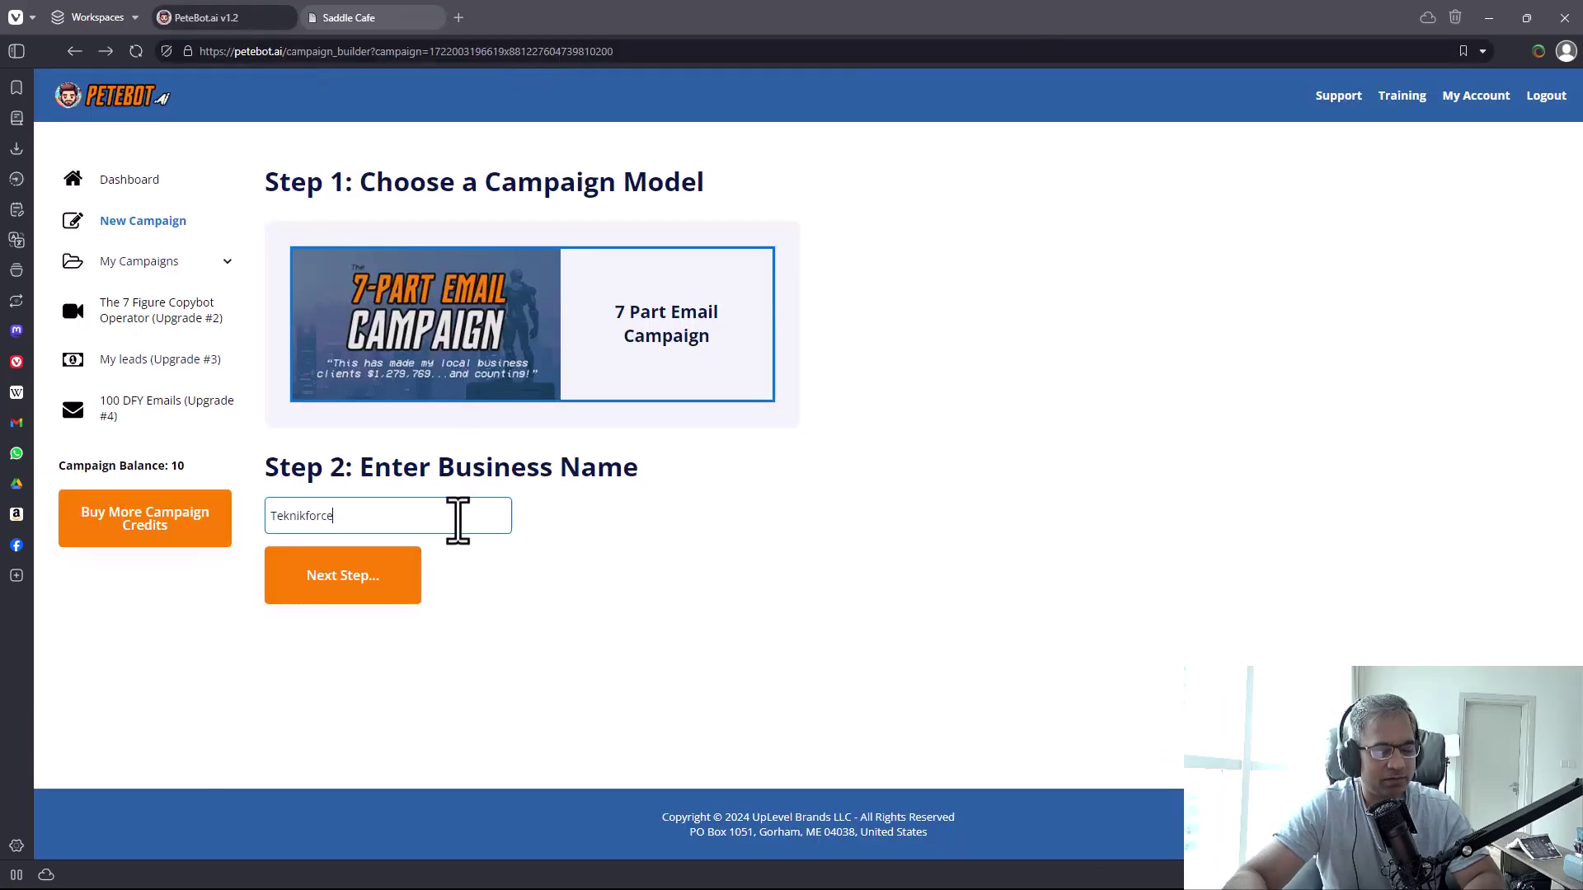
key("ctrl+a")
type("Sadde")
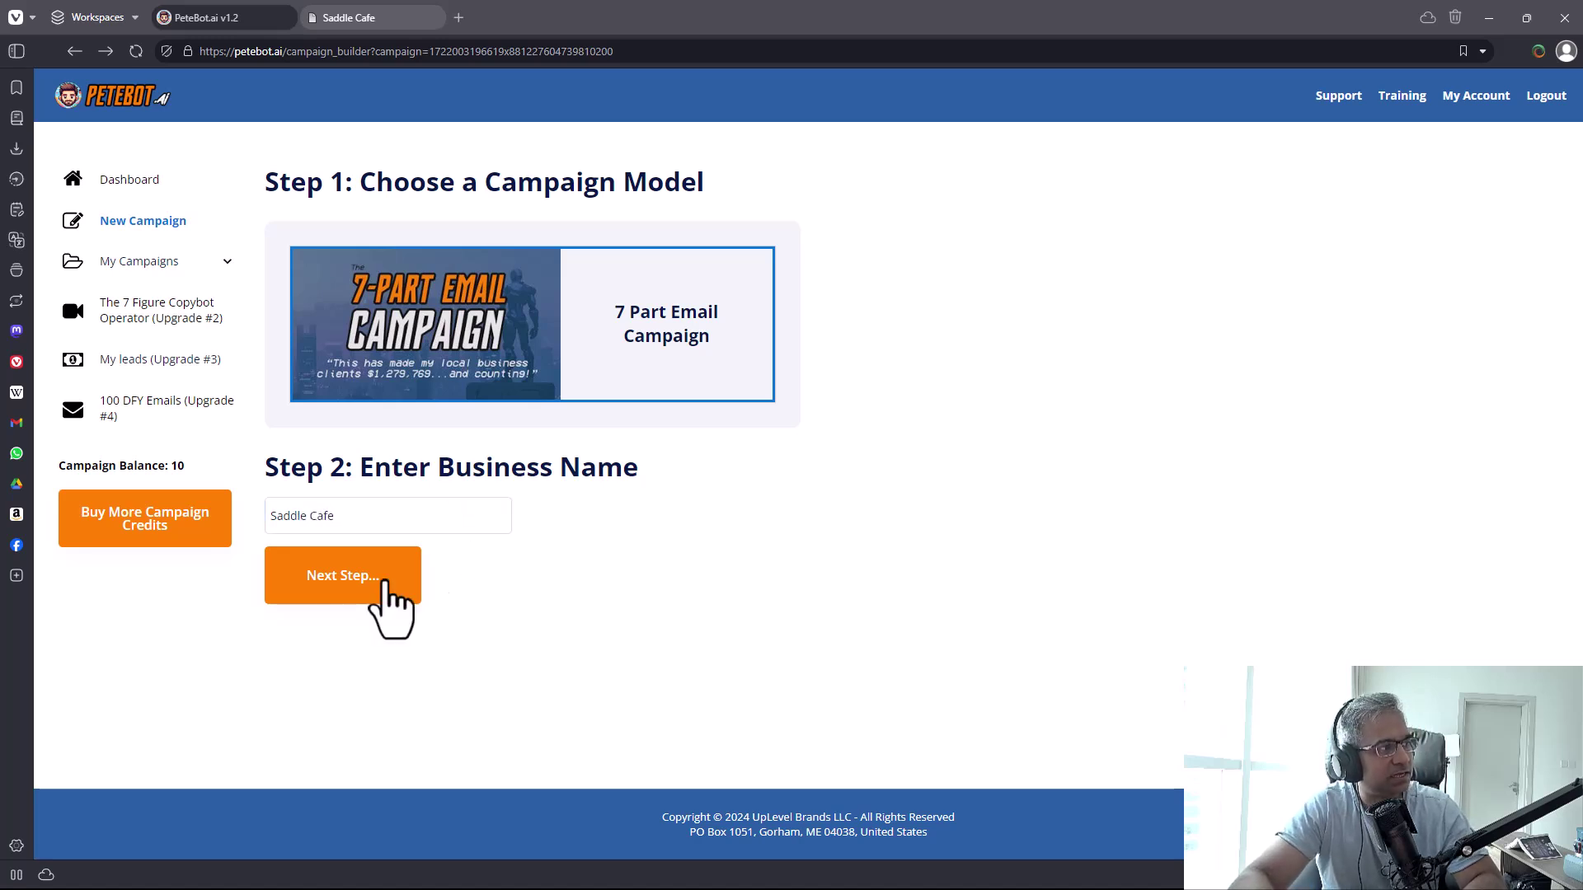
left_click(388, 597)
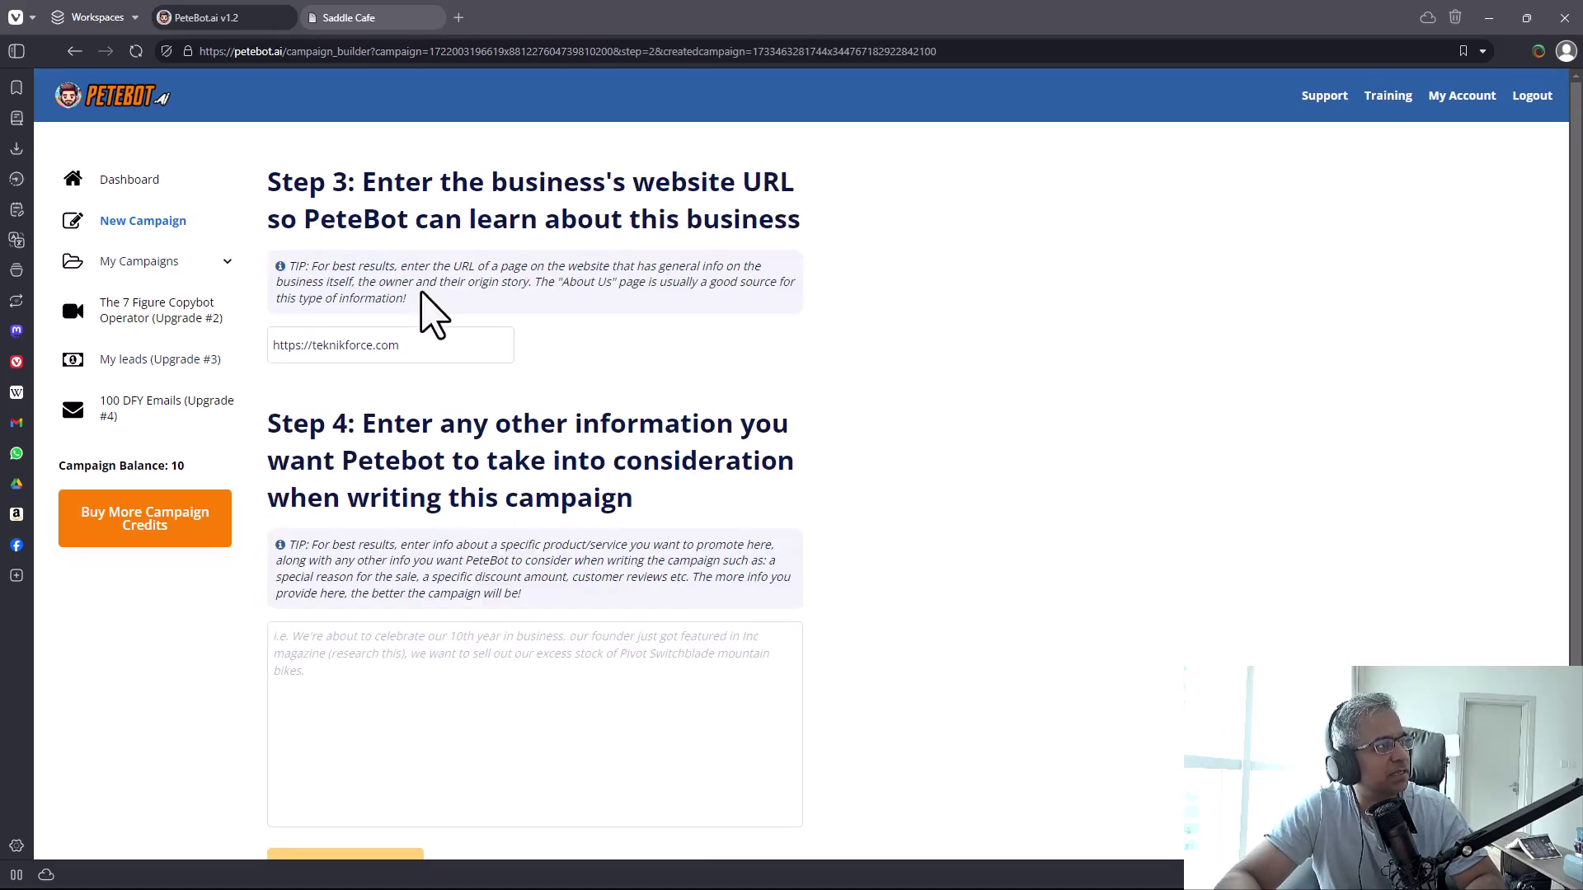
triple_click(343, 347)
left_click(326, 20)
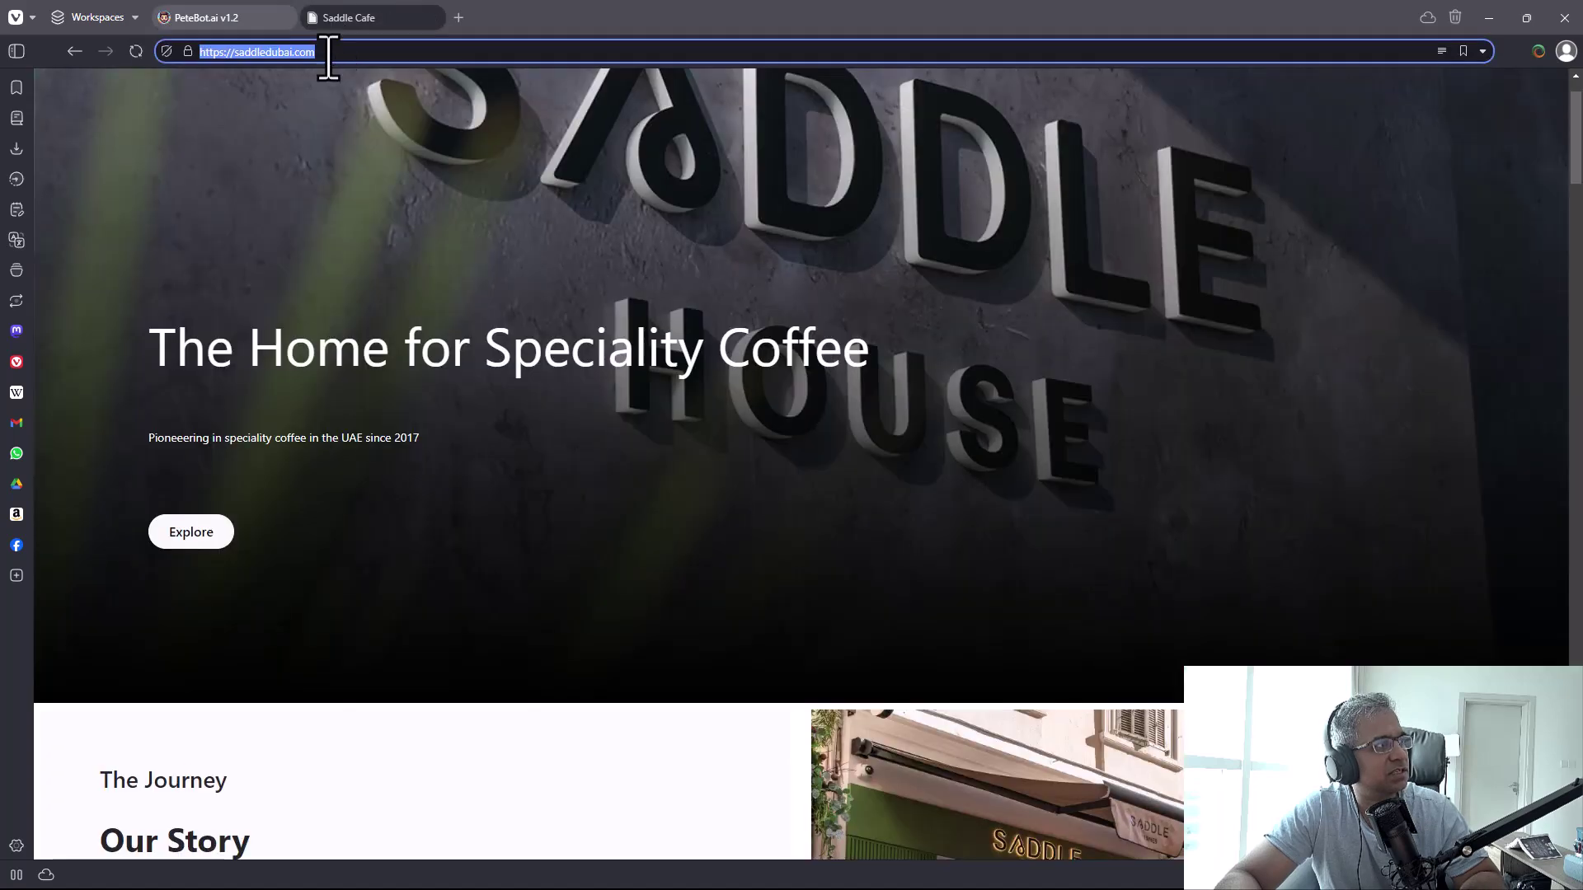
left_click(265, 17)
type("https://saddledubai.com")
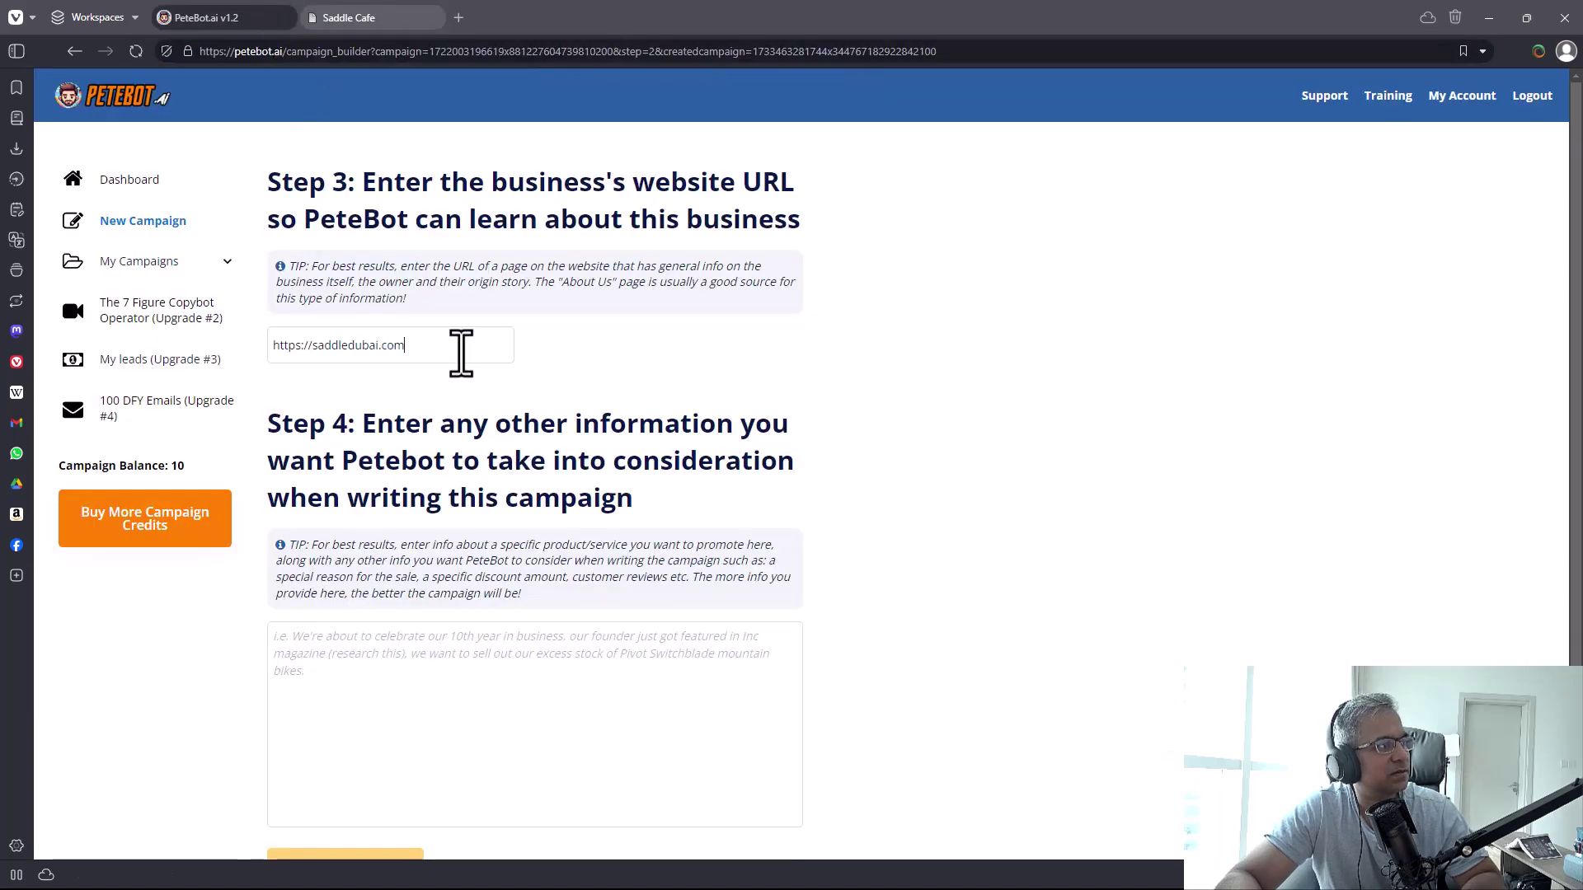
Fill in the extra campaign information describing Saddle cafe's ethically sourced, farmer-direct specialty coffee and its ample workspace with charging for digital nomads and remote workers
scroll(555, 559, "down", 2)
left_click_drag(474, 257, 593, 322)
left_click(593, 322)
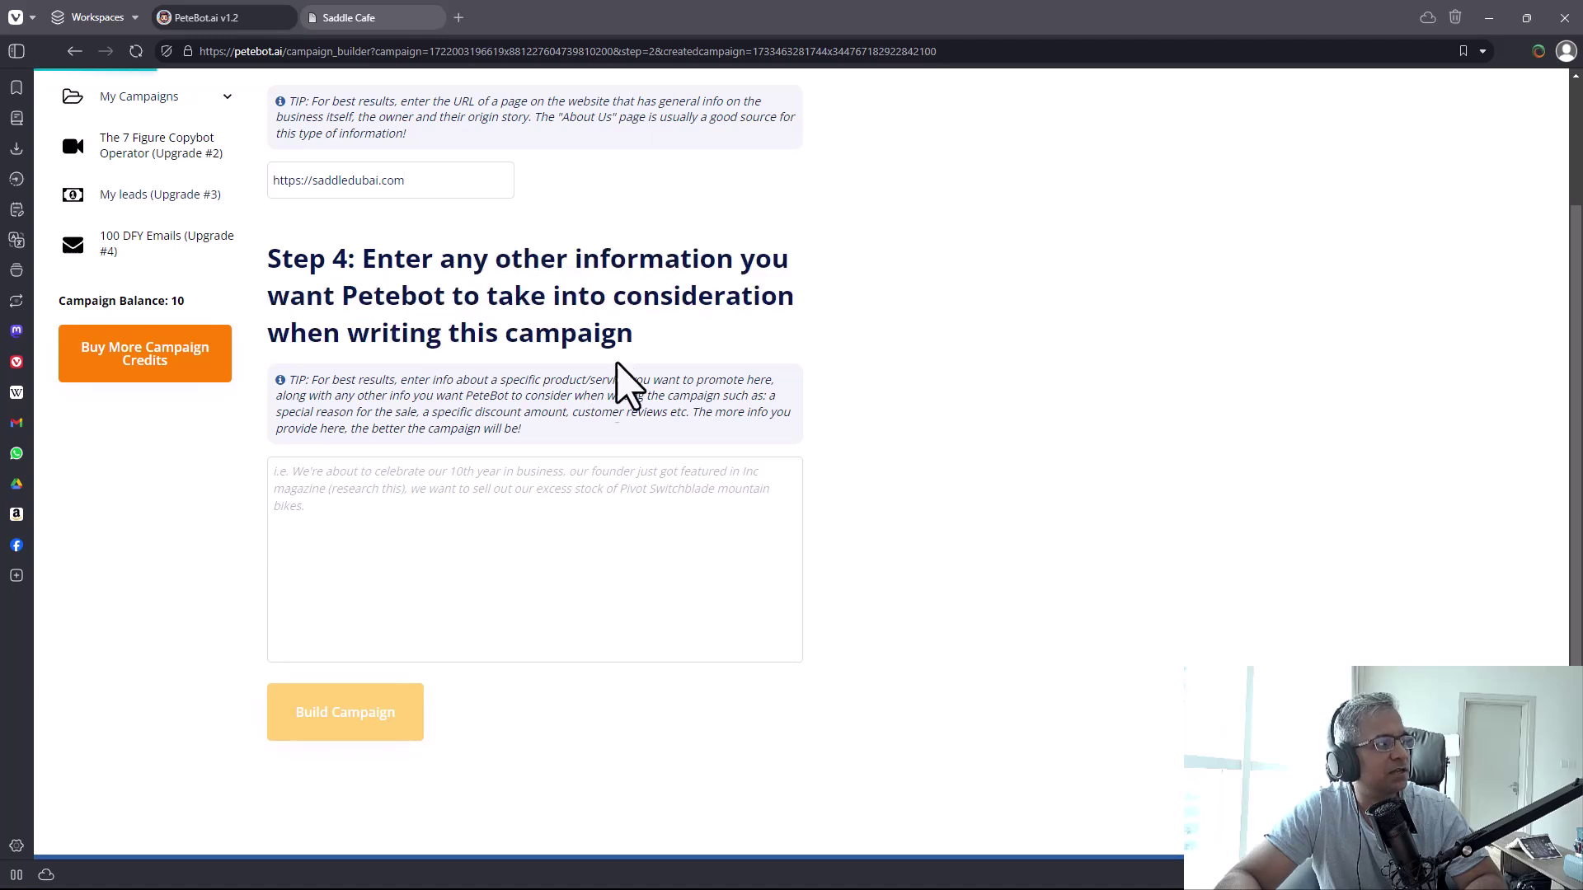
left_click(465, 579)
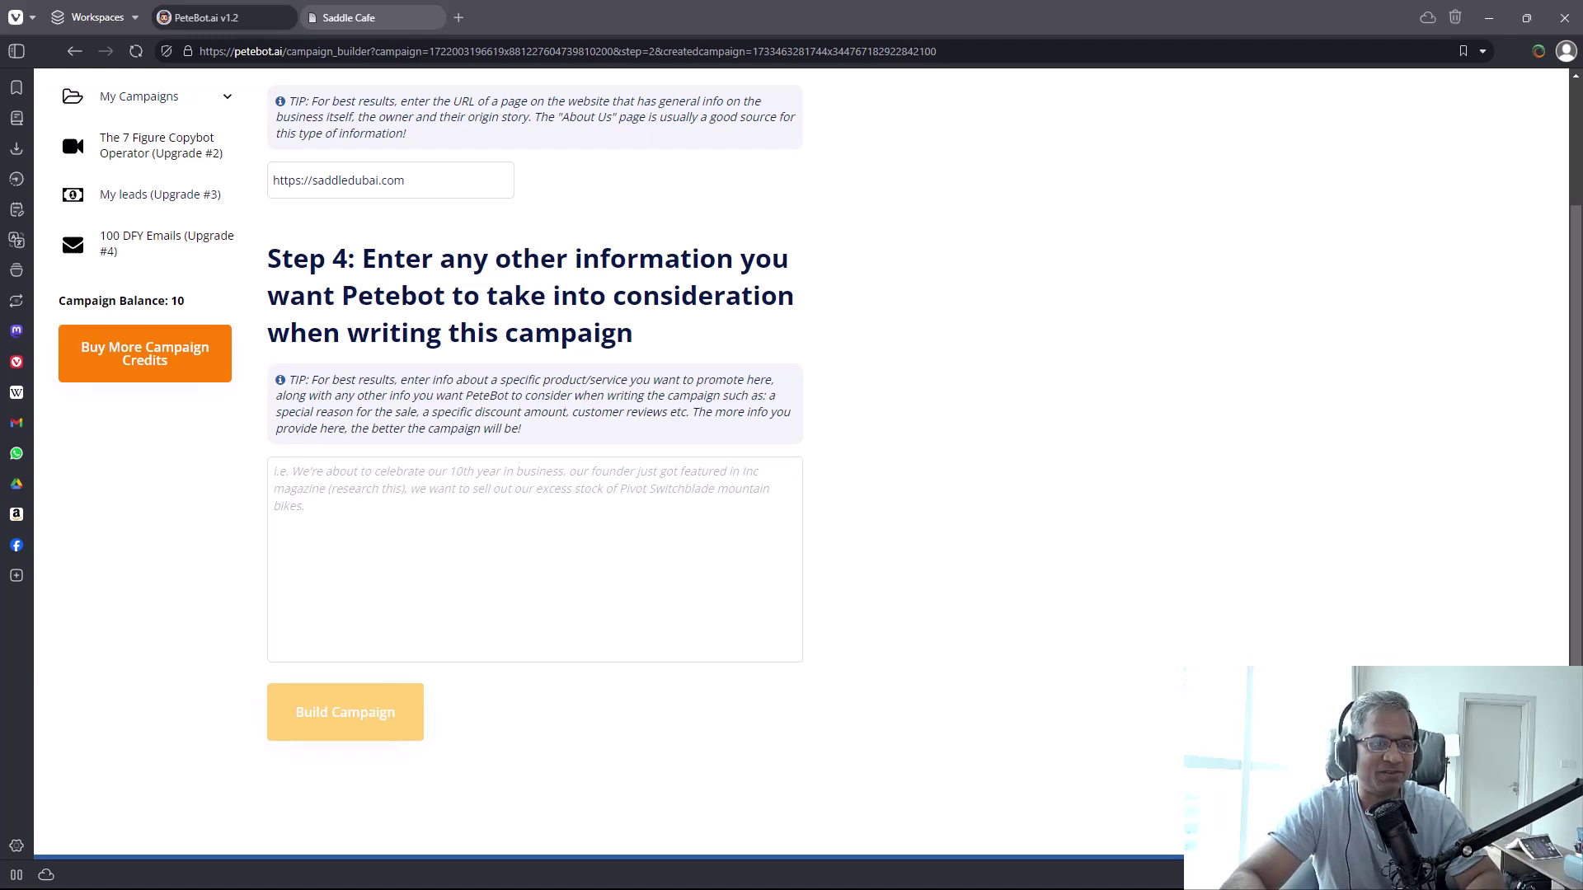
type("Saddle cafe is the best cafe for specialty coffee. All of the coffee used by us is direct from farmers and is ethically sourced. We make sure that the environmental and sociological impact of our product is minimal.  We also have ample space for those who want to catch a cuppa while they work. With ample space and charging provision, we welcome digital nomads and remote workers.")
Review the extra campaign information, checking the specialty coffee, farmer sourcing and remote worker passages
left_click_drag(750, 558, 448, 459)
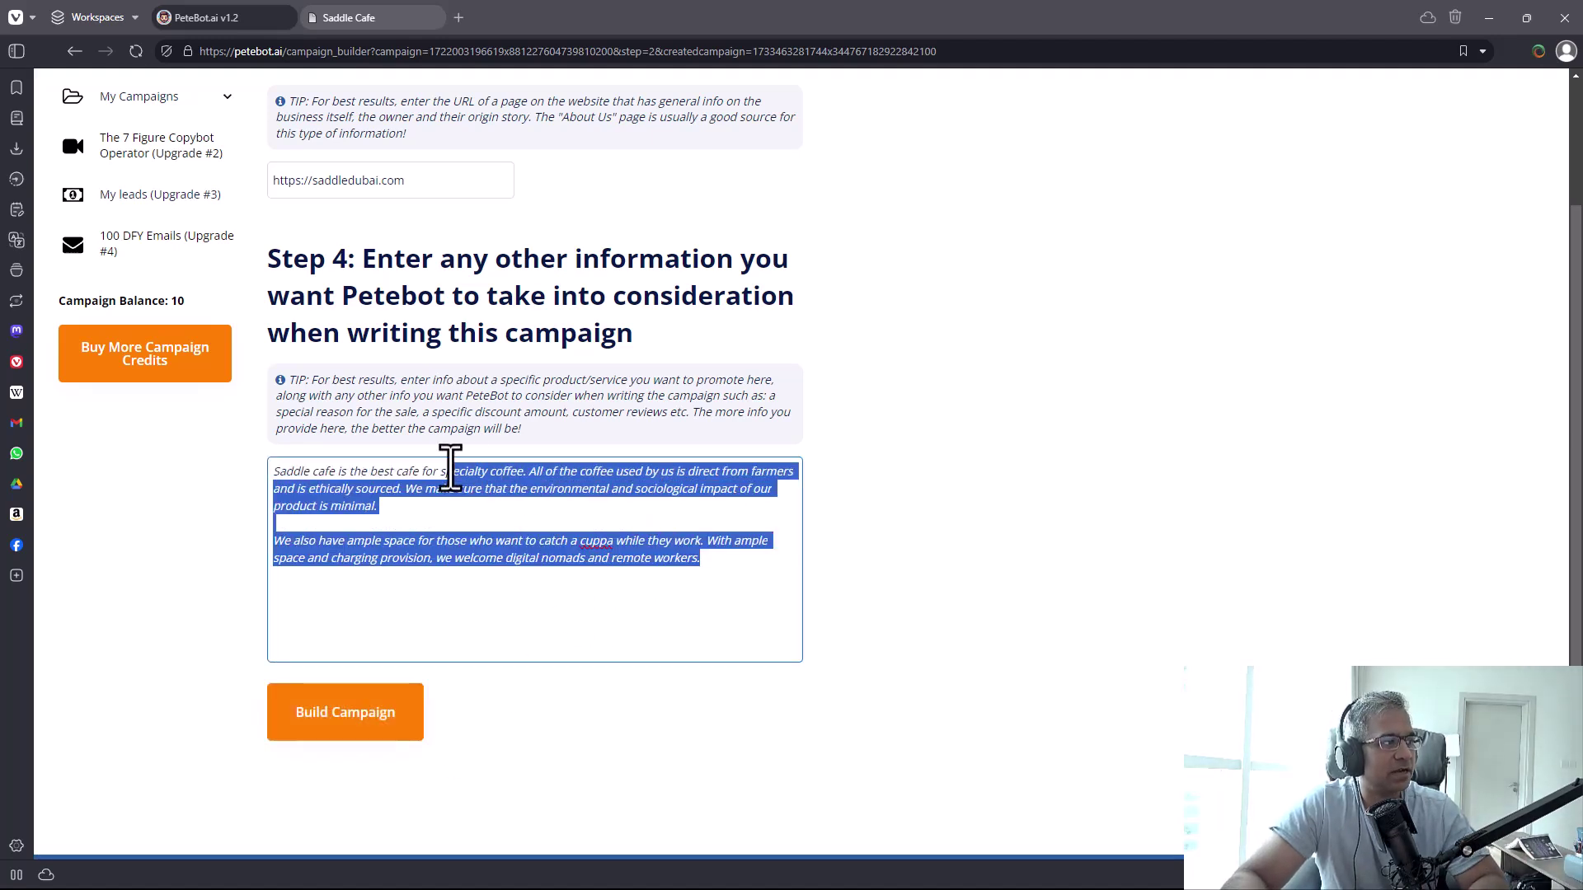
left_click(441, 490)
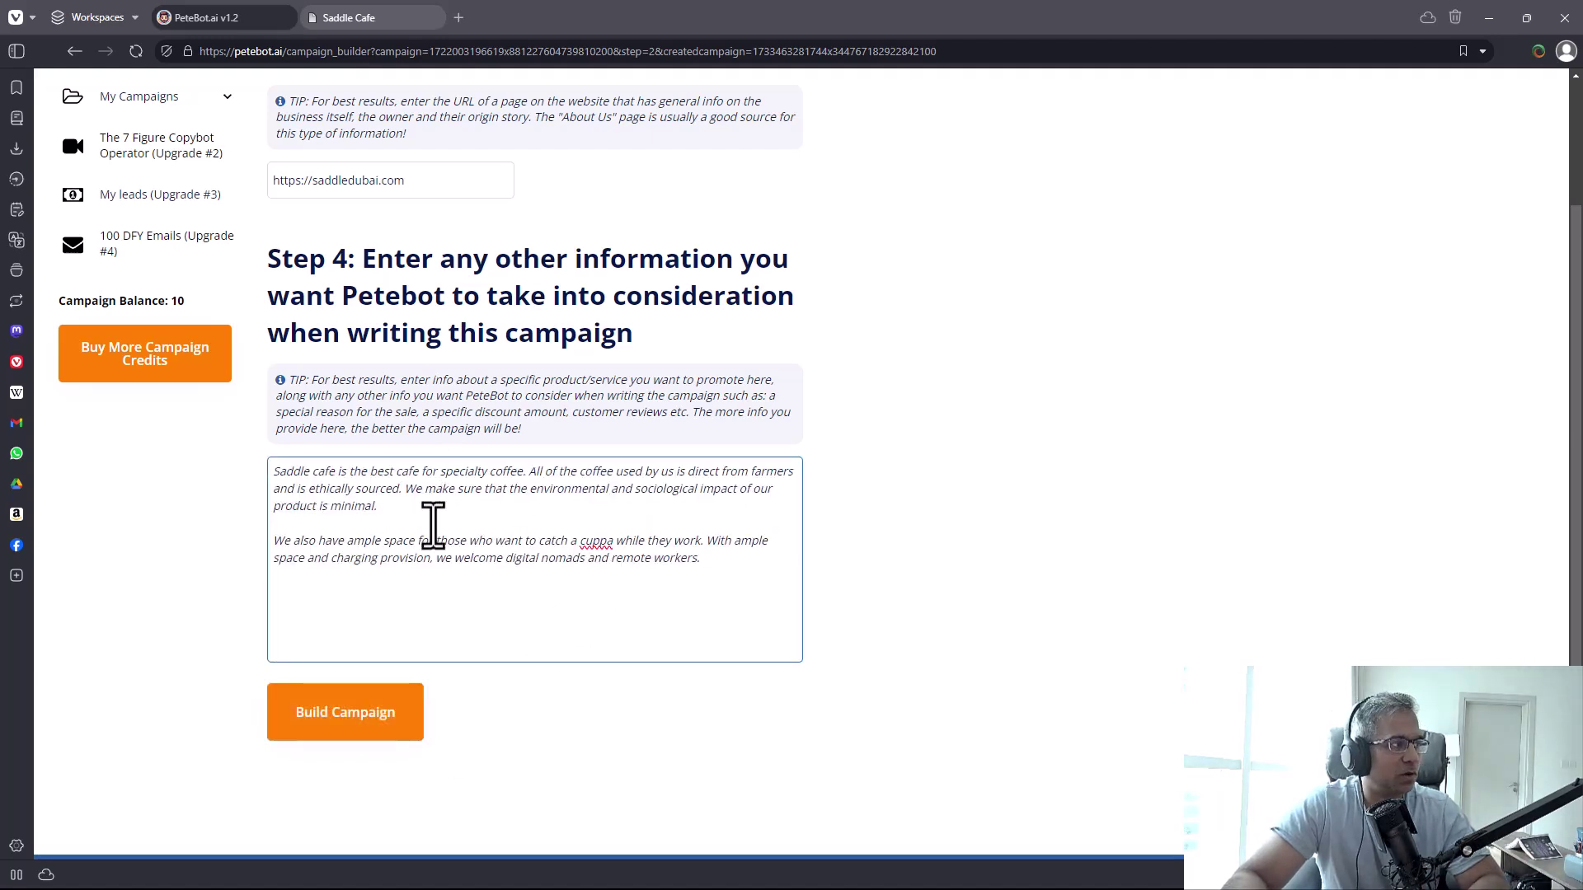
left_click_drag(316, 478, 523, 468)
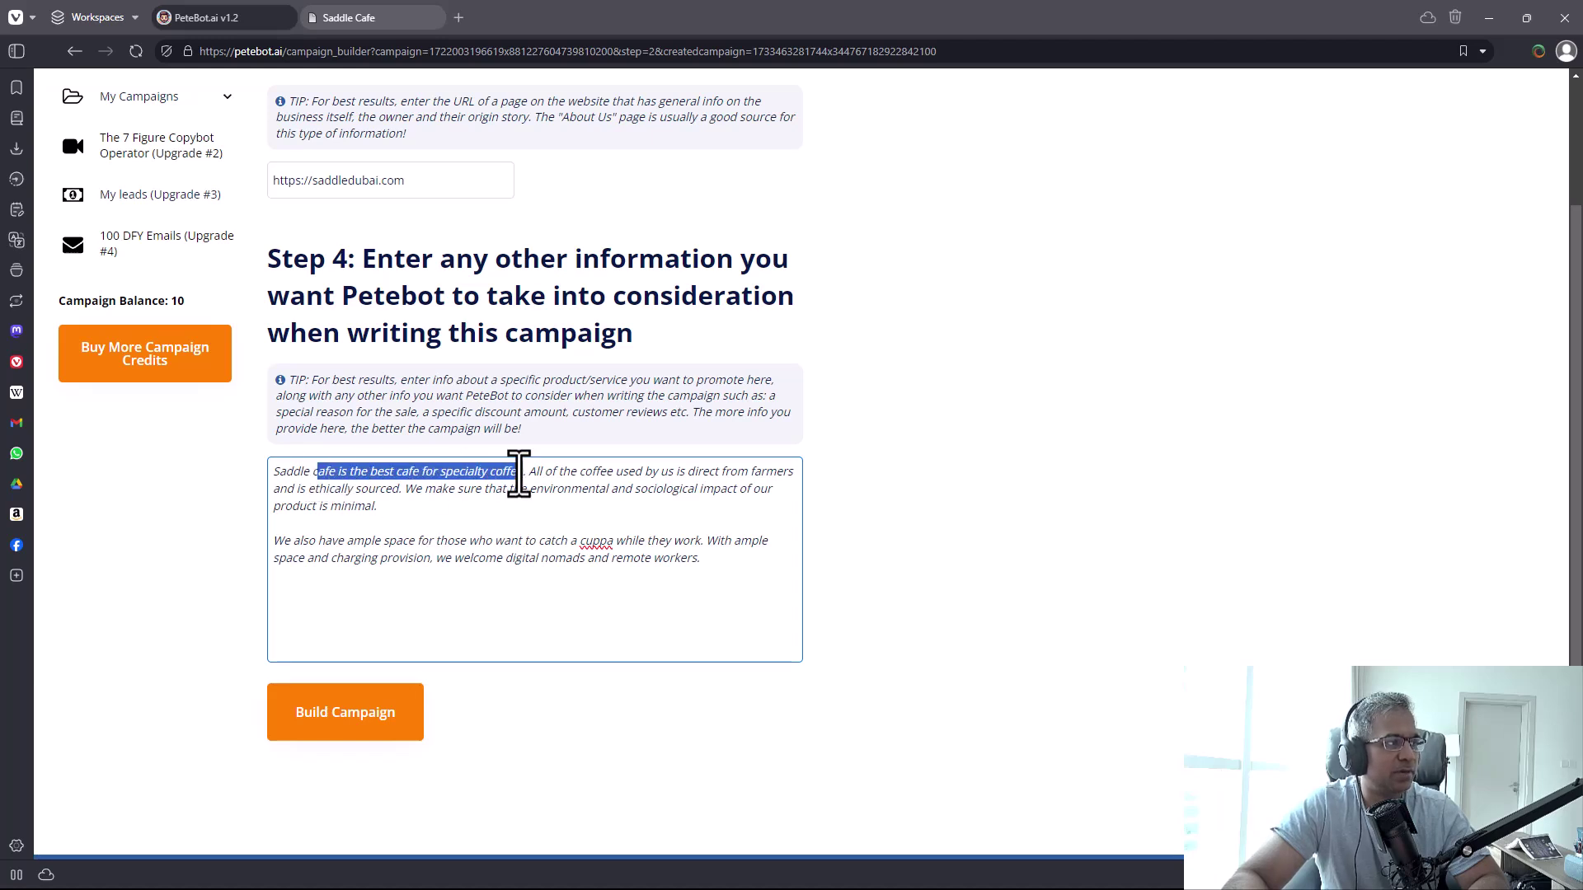
left_click(571, 476)
left_click_drag(655, 476, 753, 478)
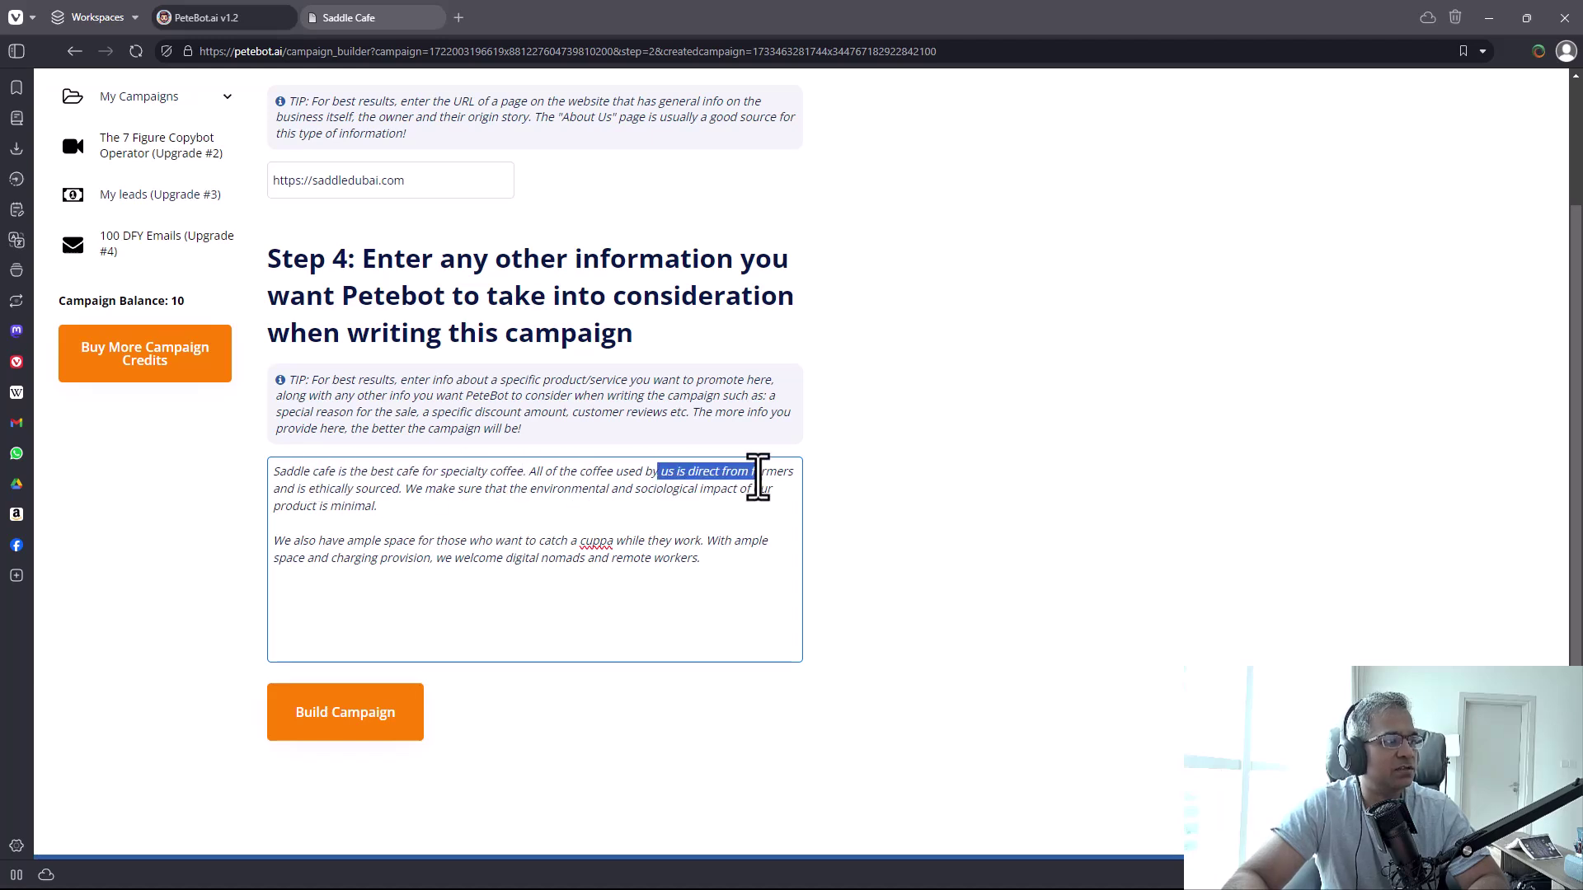
left_click(516, 506)
left_click_drag(637, 554, 555, 555)
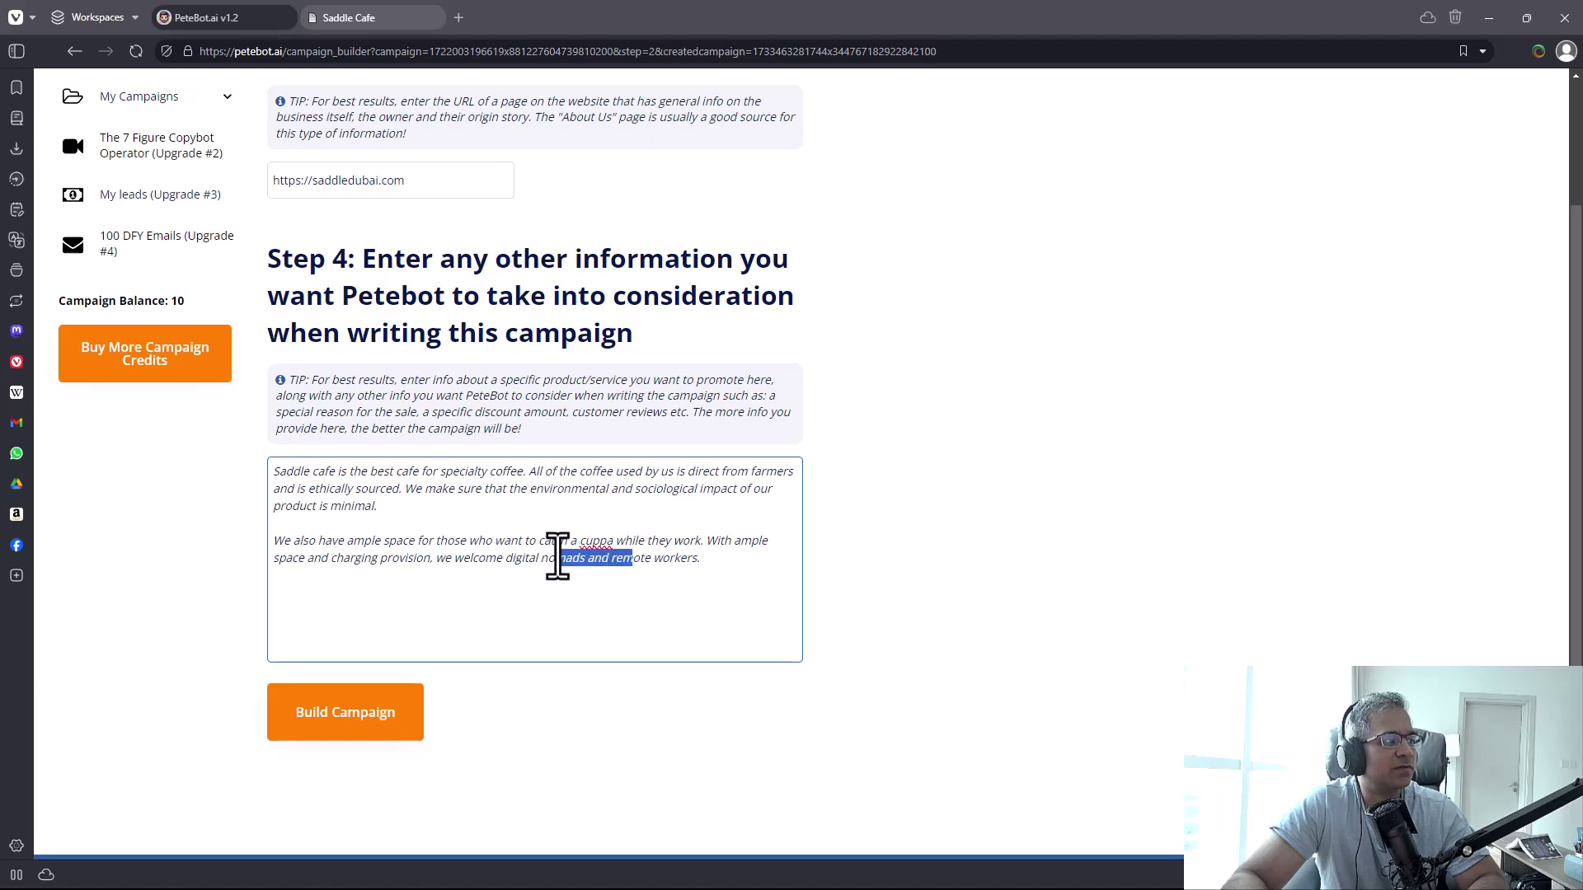
left_click(555, 555)
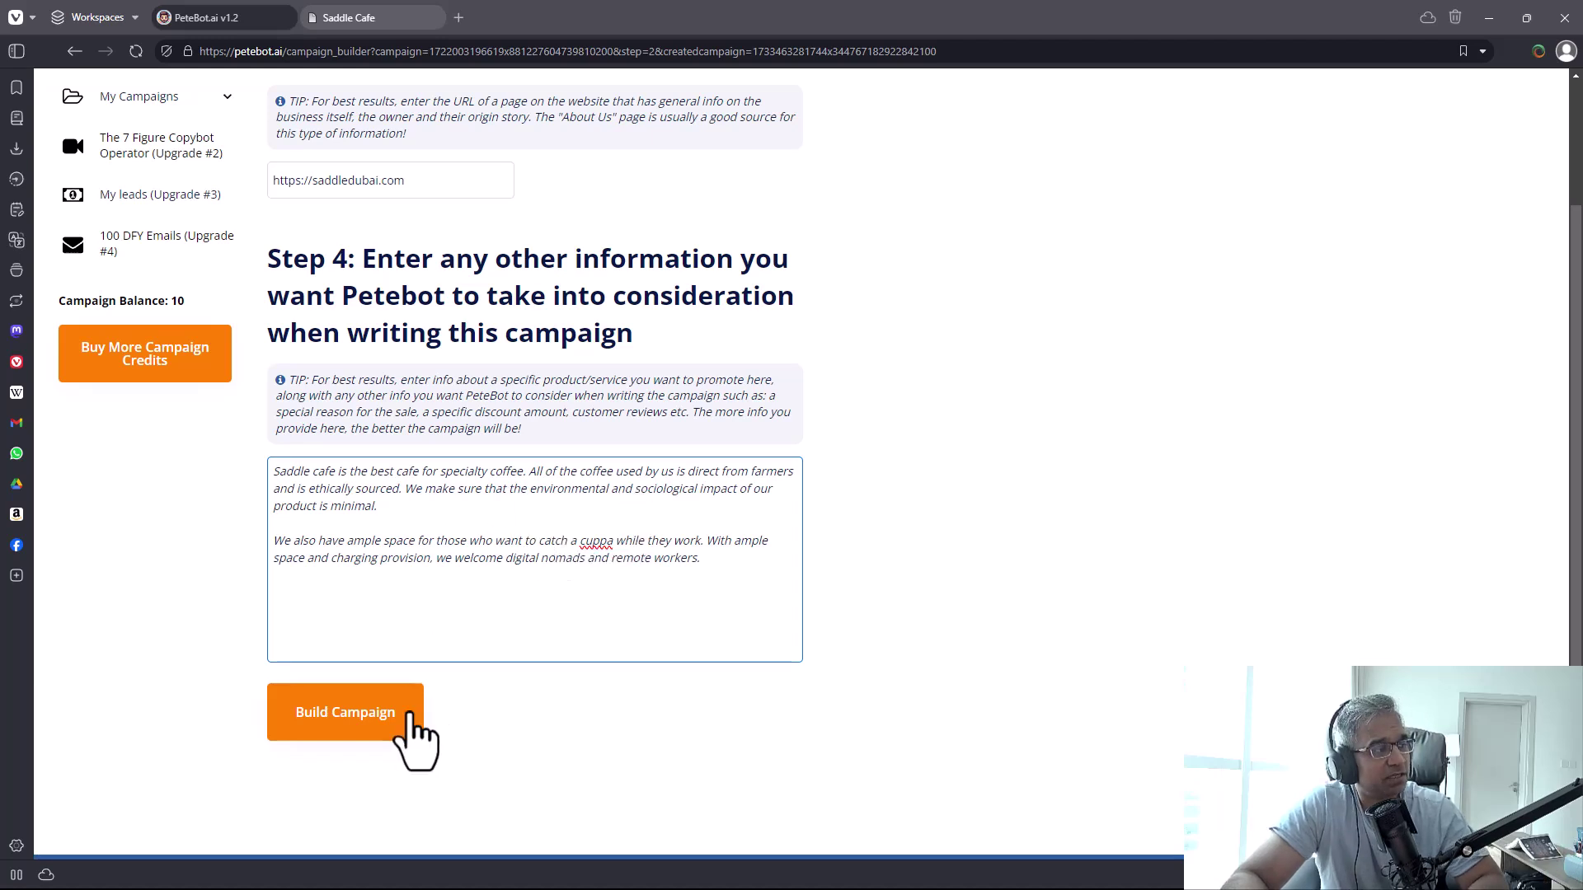
Build the campaign from the entered business details and look over the generated results page
left_click(416, 733)
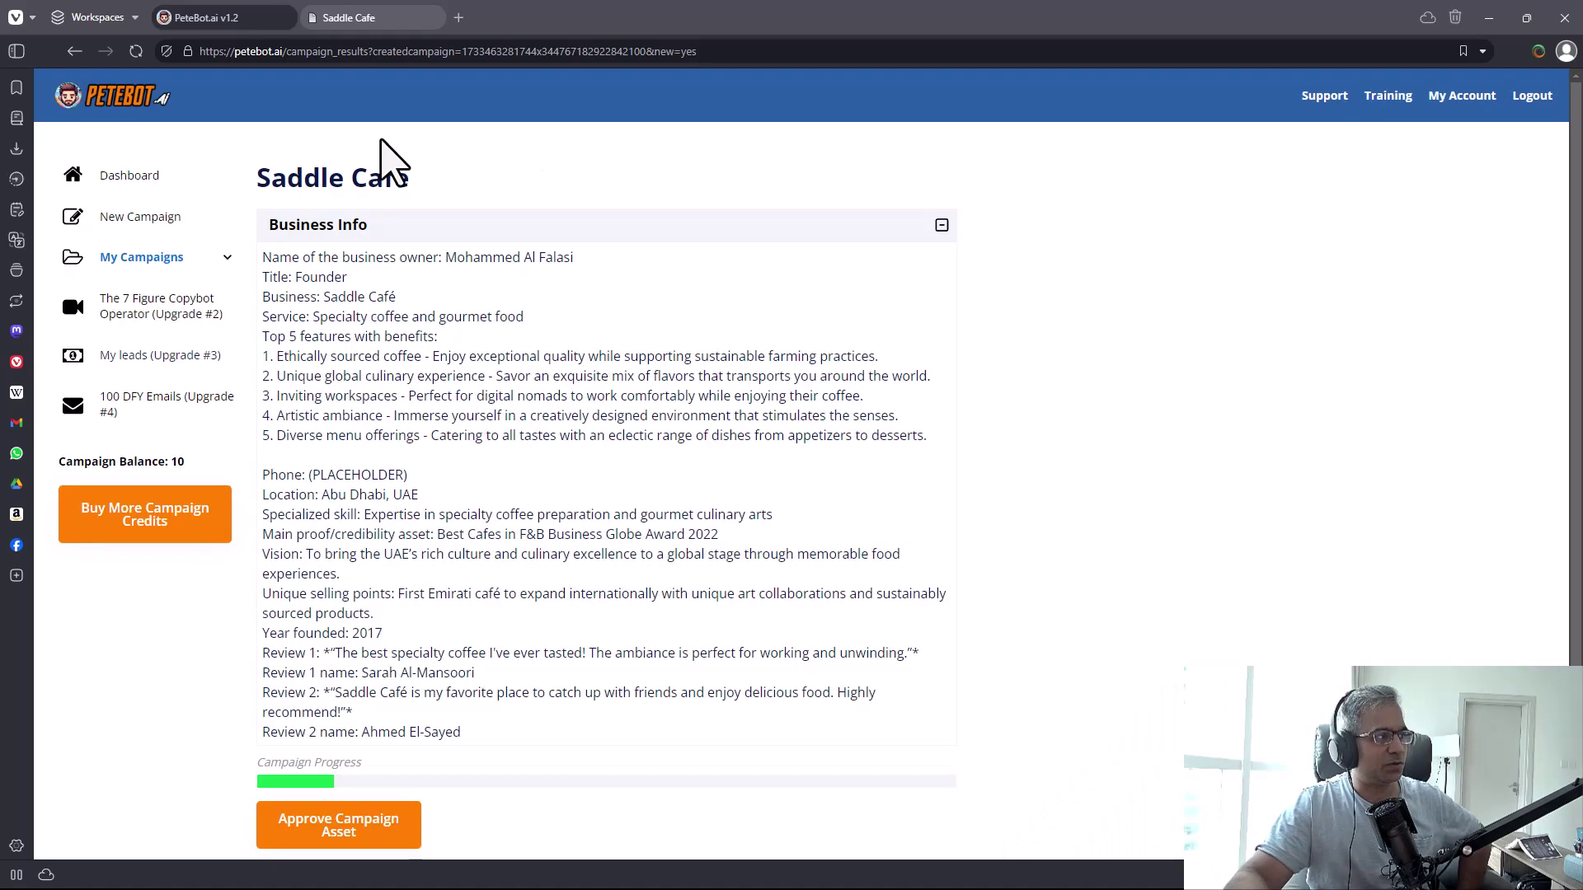
scroll(498, 399, "down", 3)
scroll(409, 424, "up", 3)
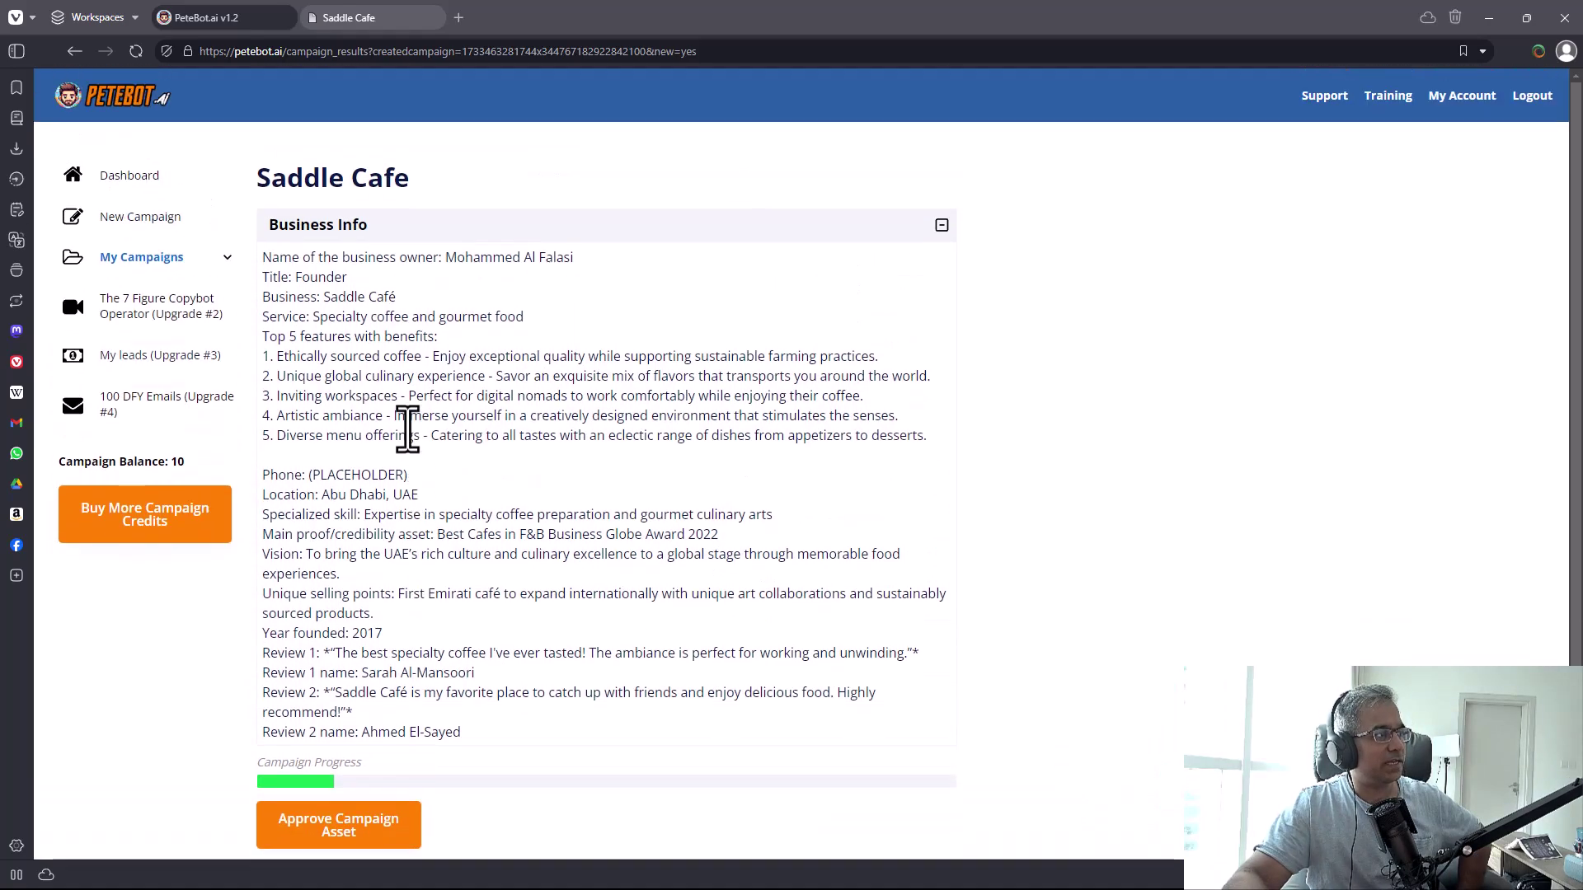
Read the business owner, service and top five features in the generated Business Info
left_click_drag(311, 228, 410, 255)
left_click(362, 235)
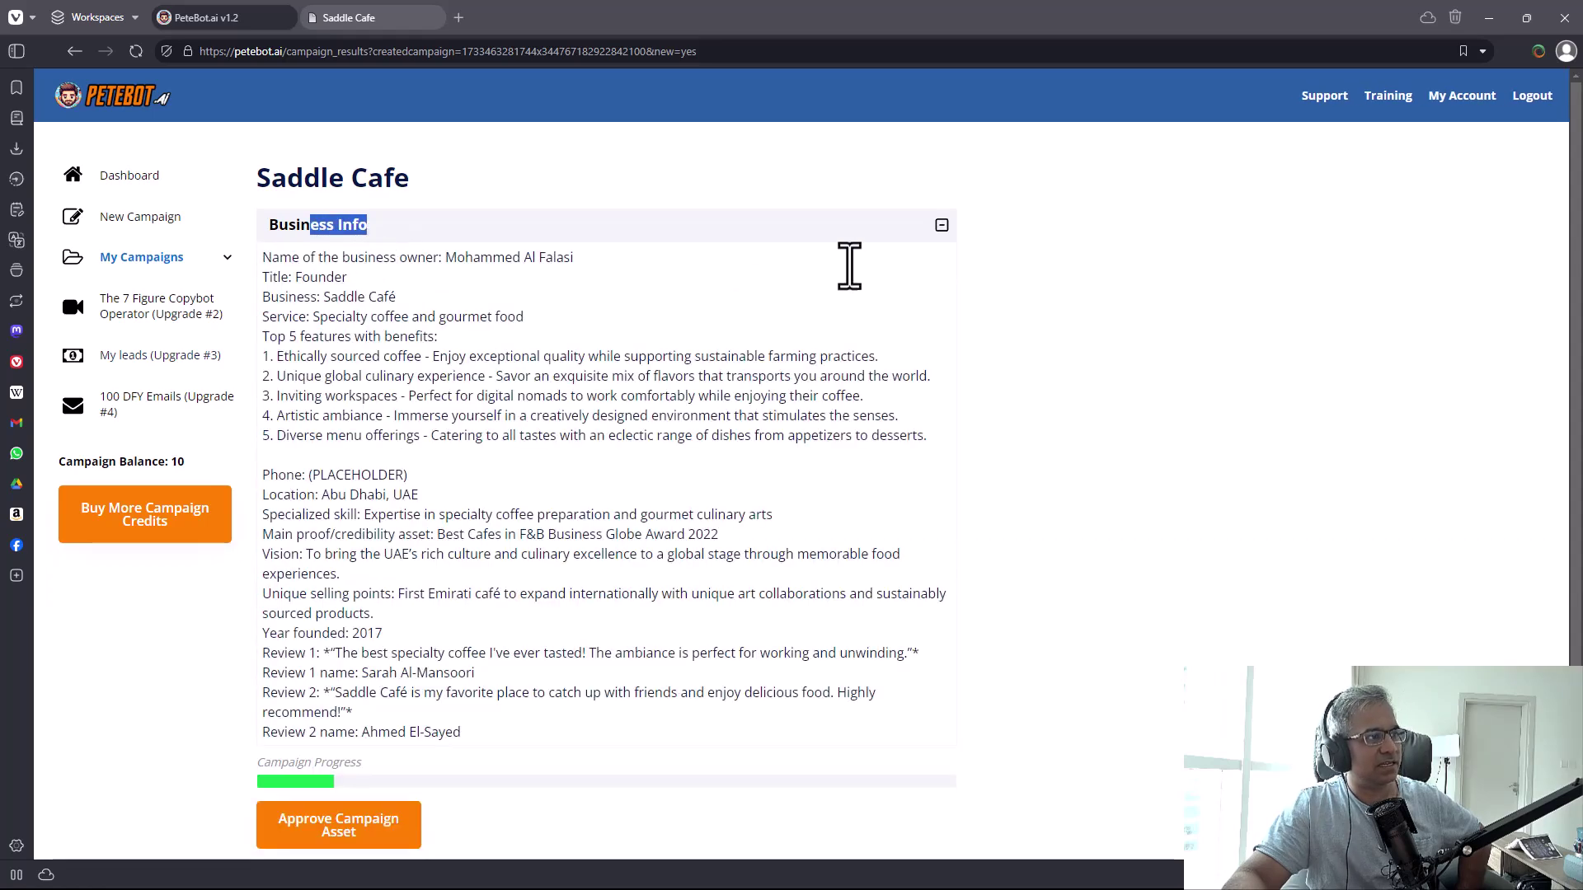
left_click_drag(323, 258, 643, 258)
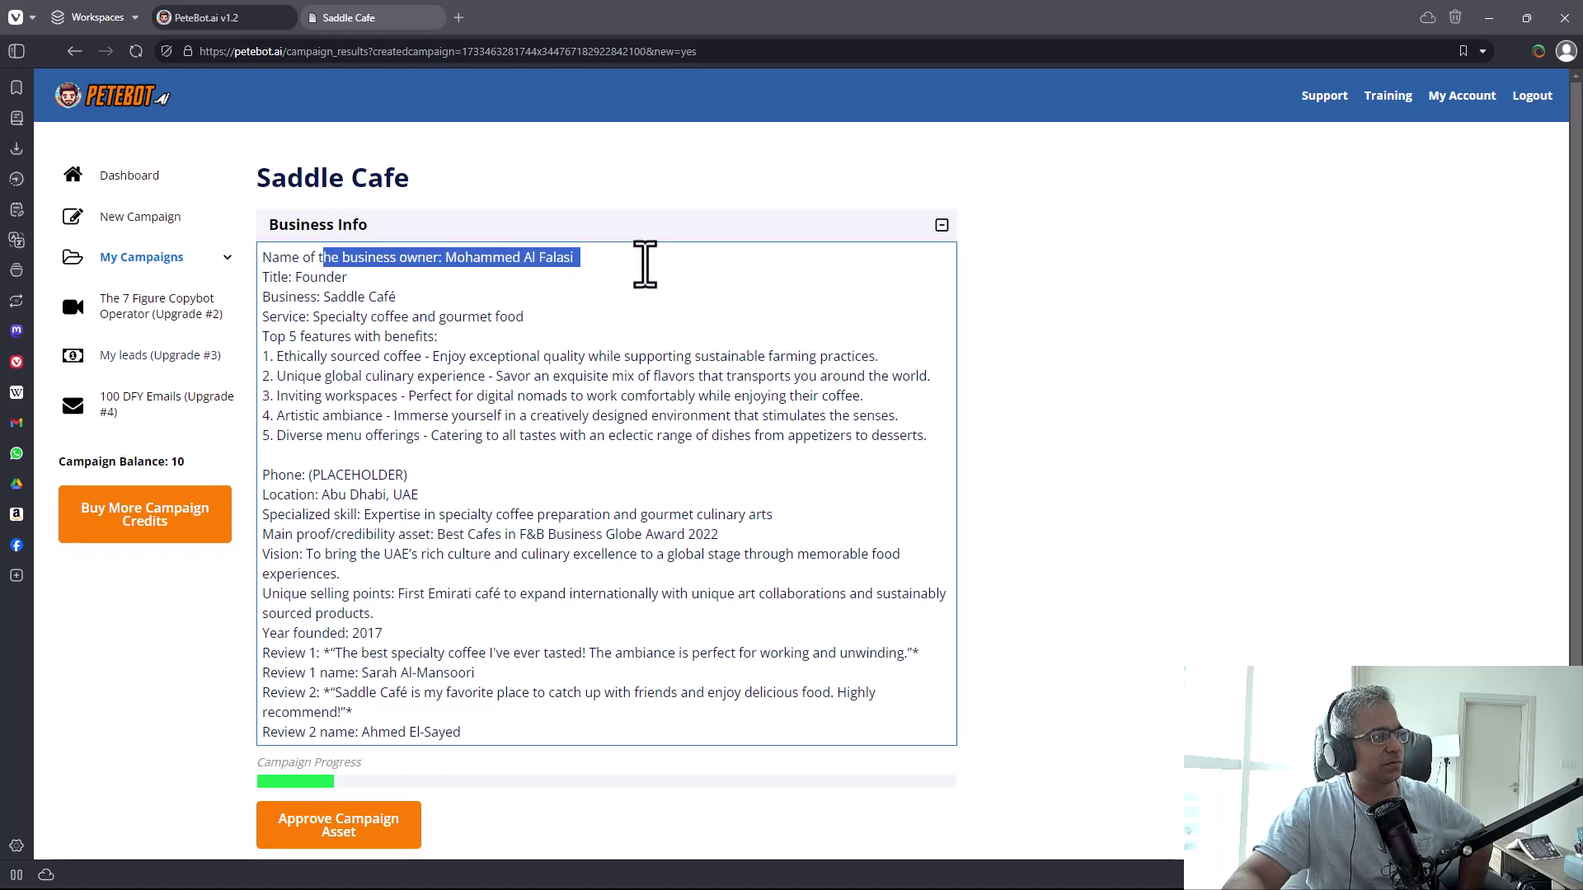
left_click(644, 258)
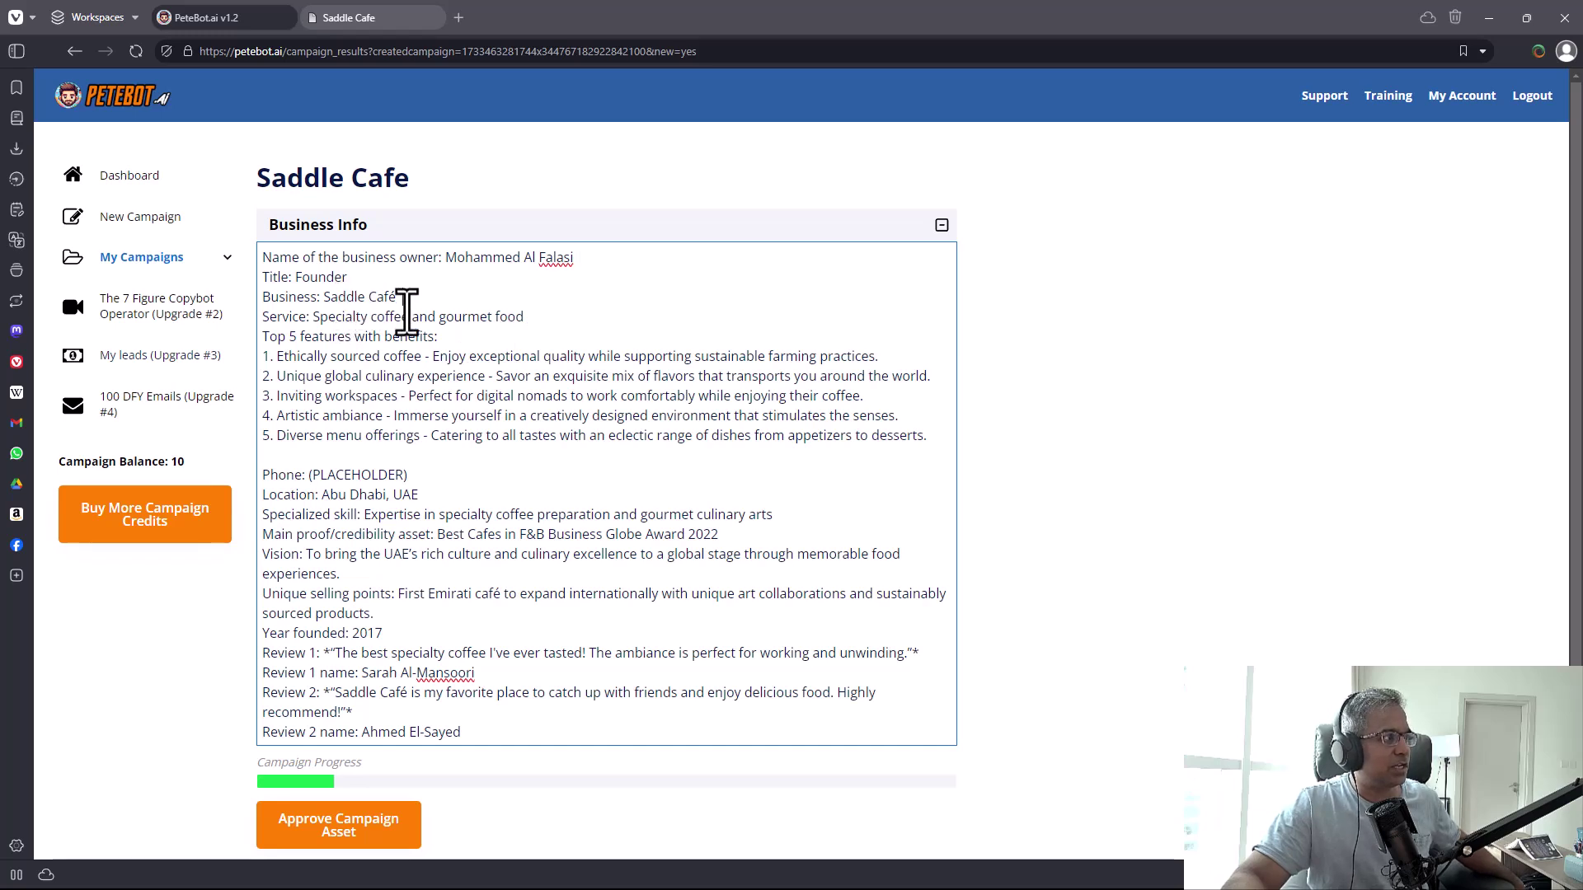
left_click_drag(335, 318, 493, 318)
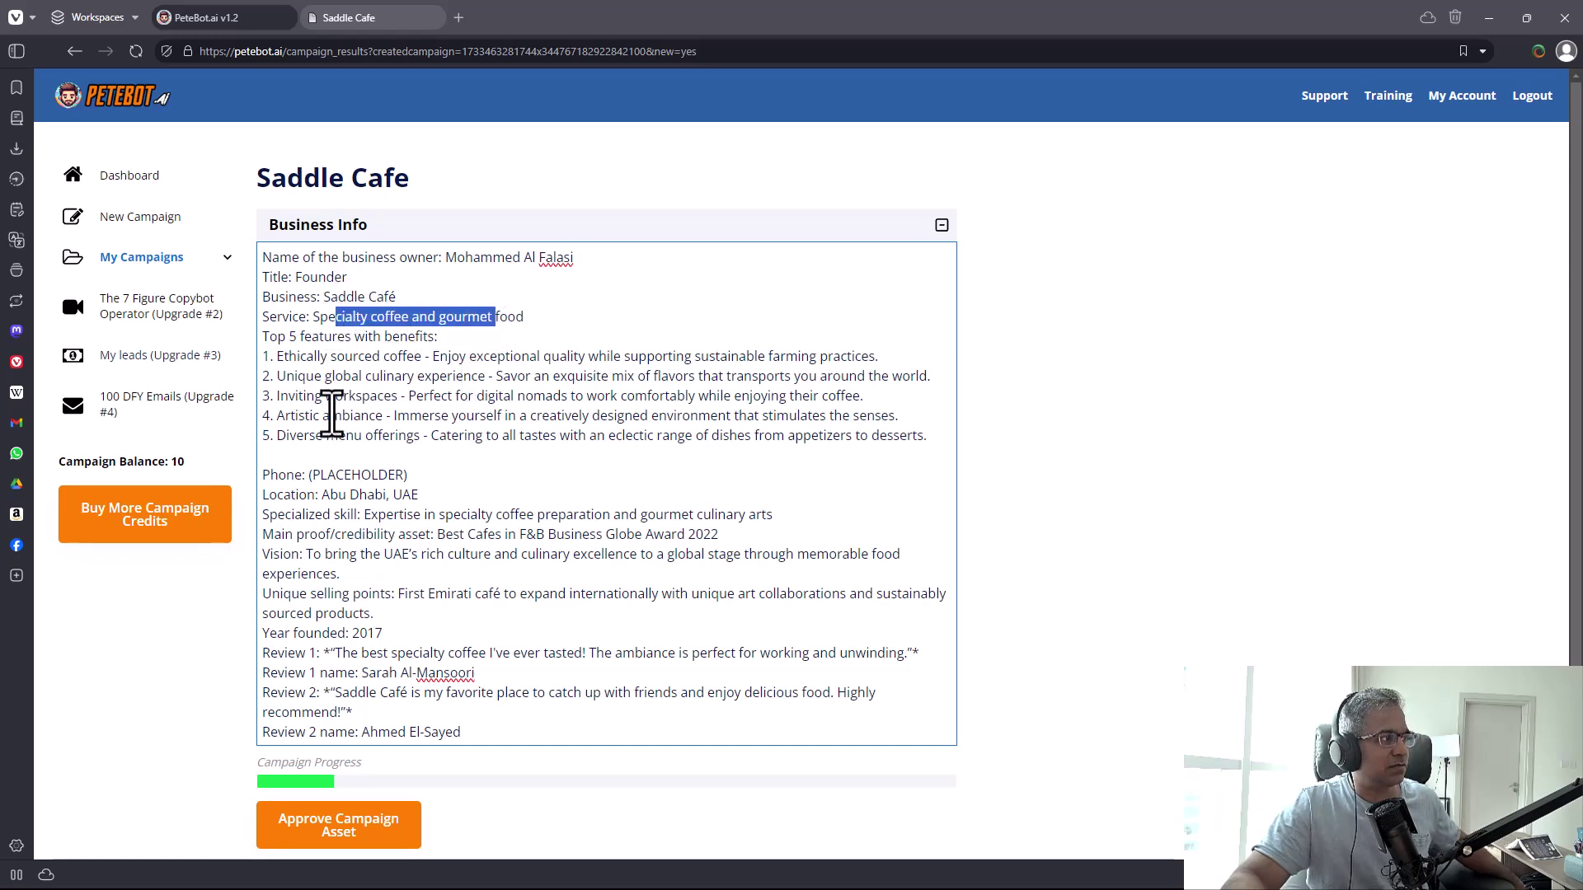
left_click(330, 359)
left_click_drag(330, 360, 424, 450)
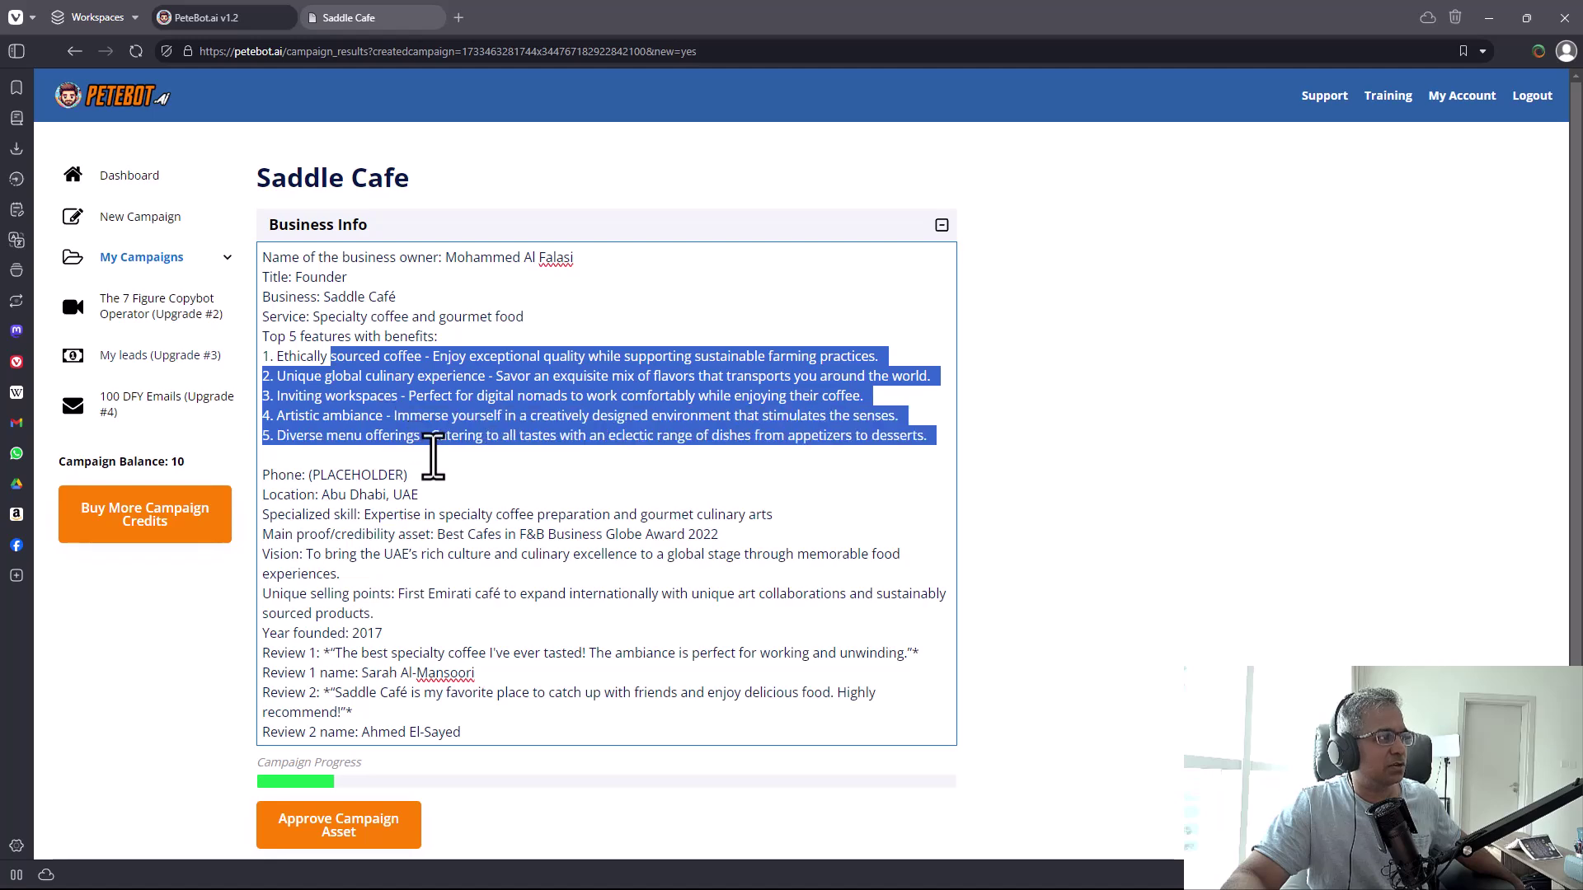
scroll(433, 458, "down", 1)
left_click(446, 443)
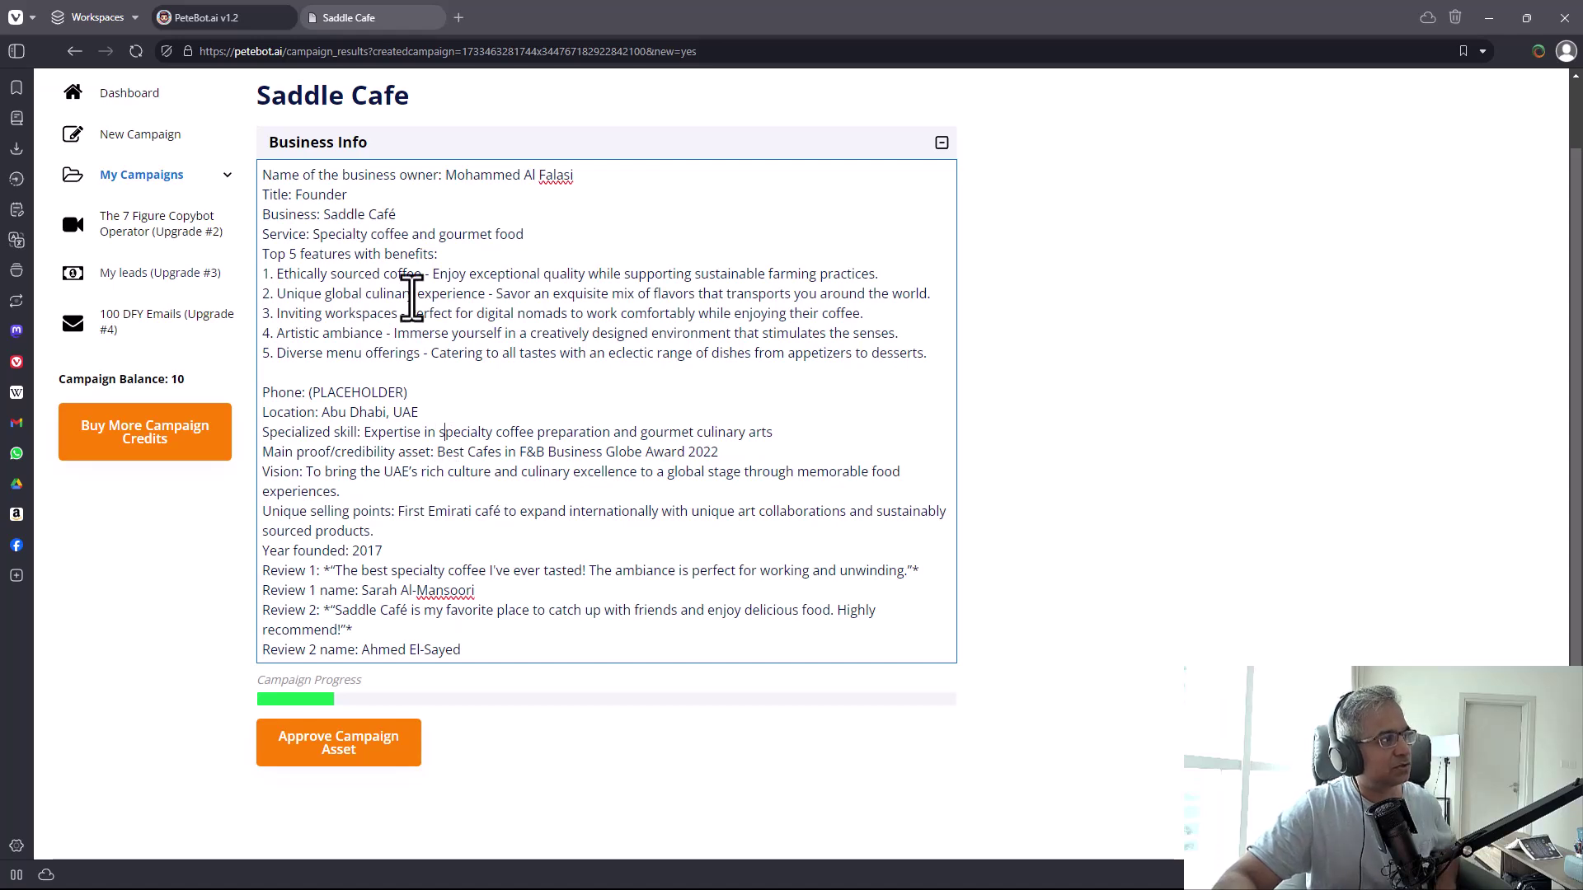
Examine the remaining Business Info, from the phone placeholder and location through the credibility details to the customer reviews
left_click_drag(415, 274, 639, 445)
left_click(305, 392)
left_click(382, 424)
left_click(387, 412)
left_click(445, 466)
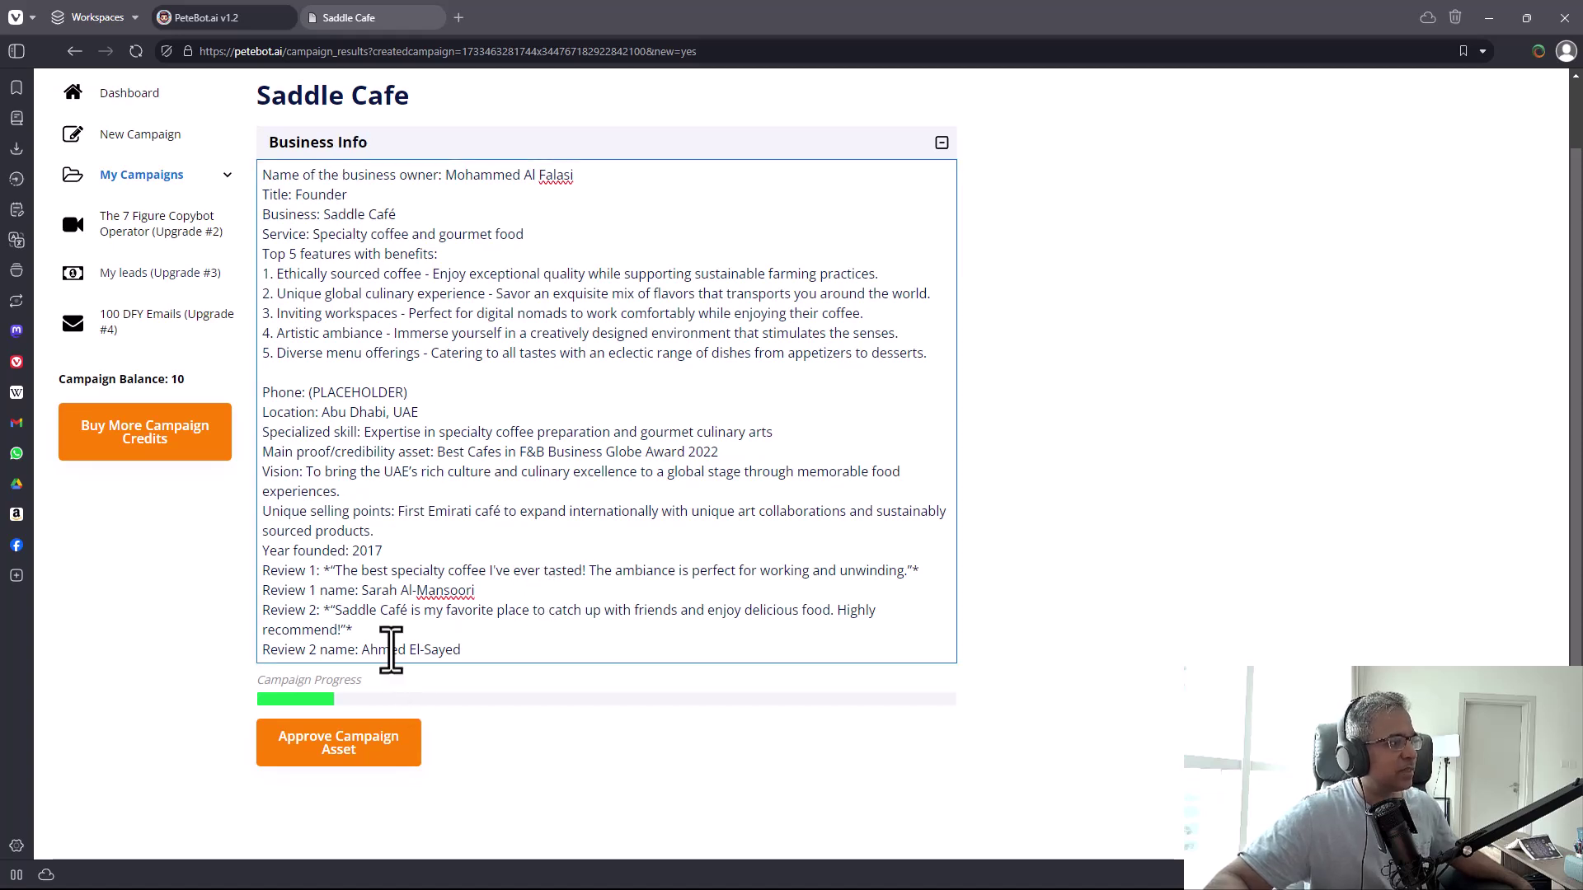
left_click_drag(389, 650, 380, 392)
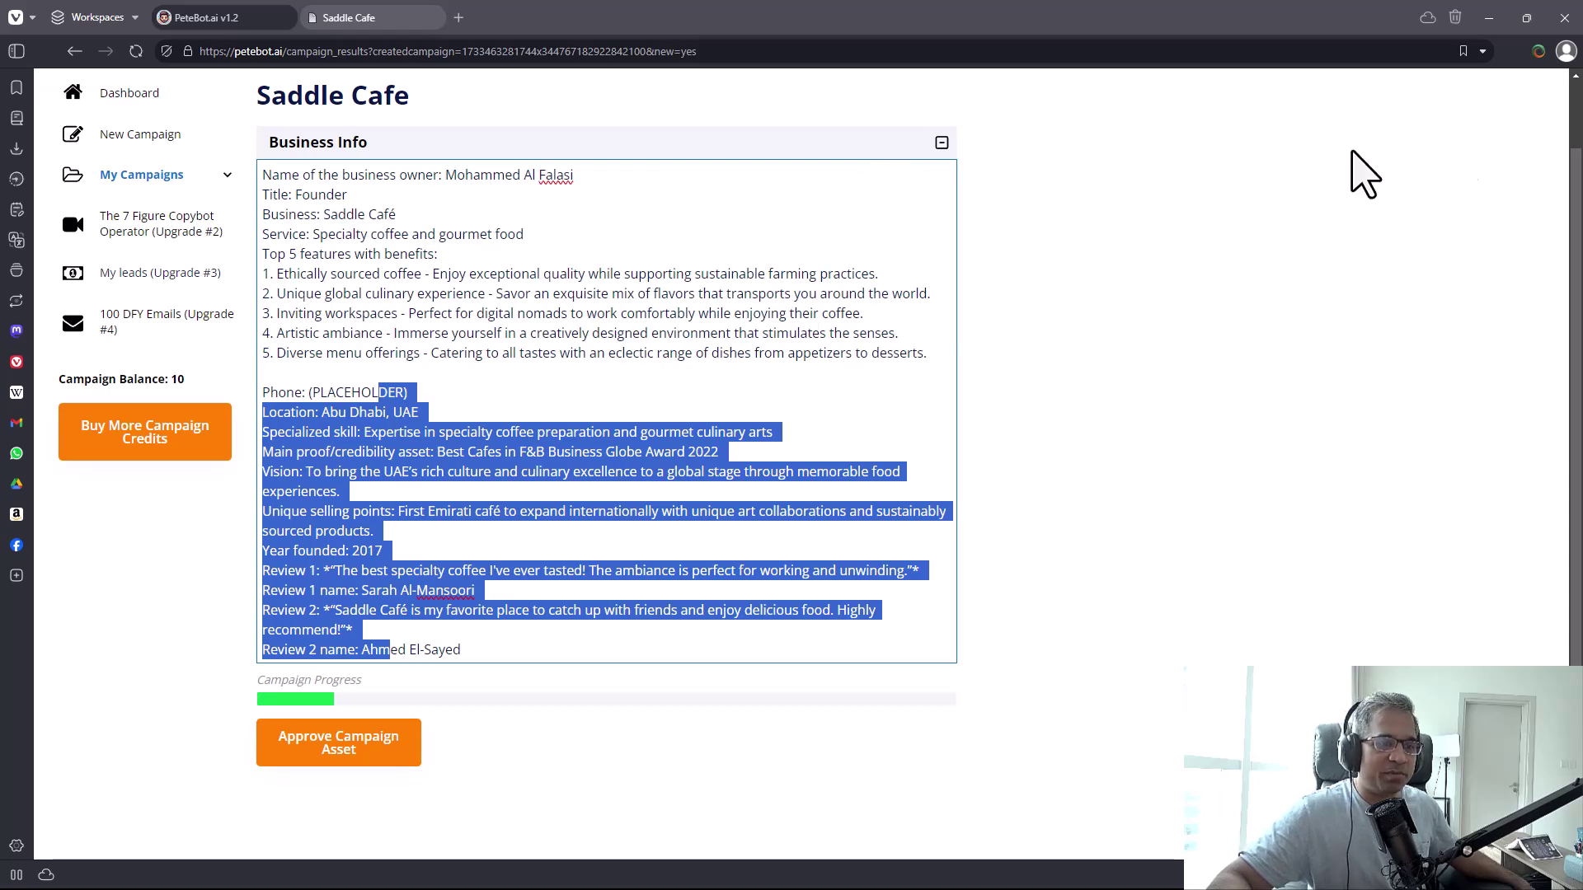
Approve the Business Info asset and look over the generated Promotion Info section
scroll(522, 438, "down", 4)
scroll(445, 476, "up", 2)
scroll(405, 569, "down", 1)
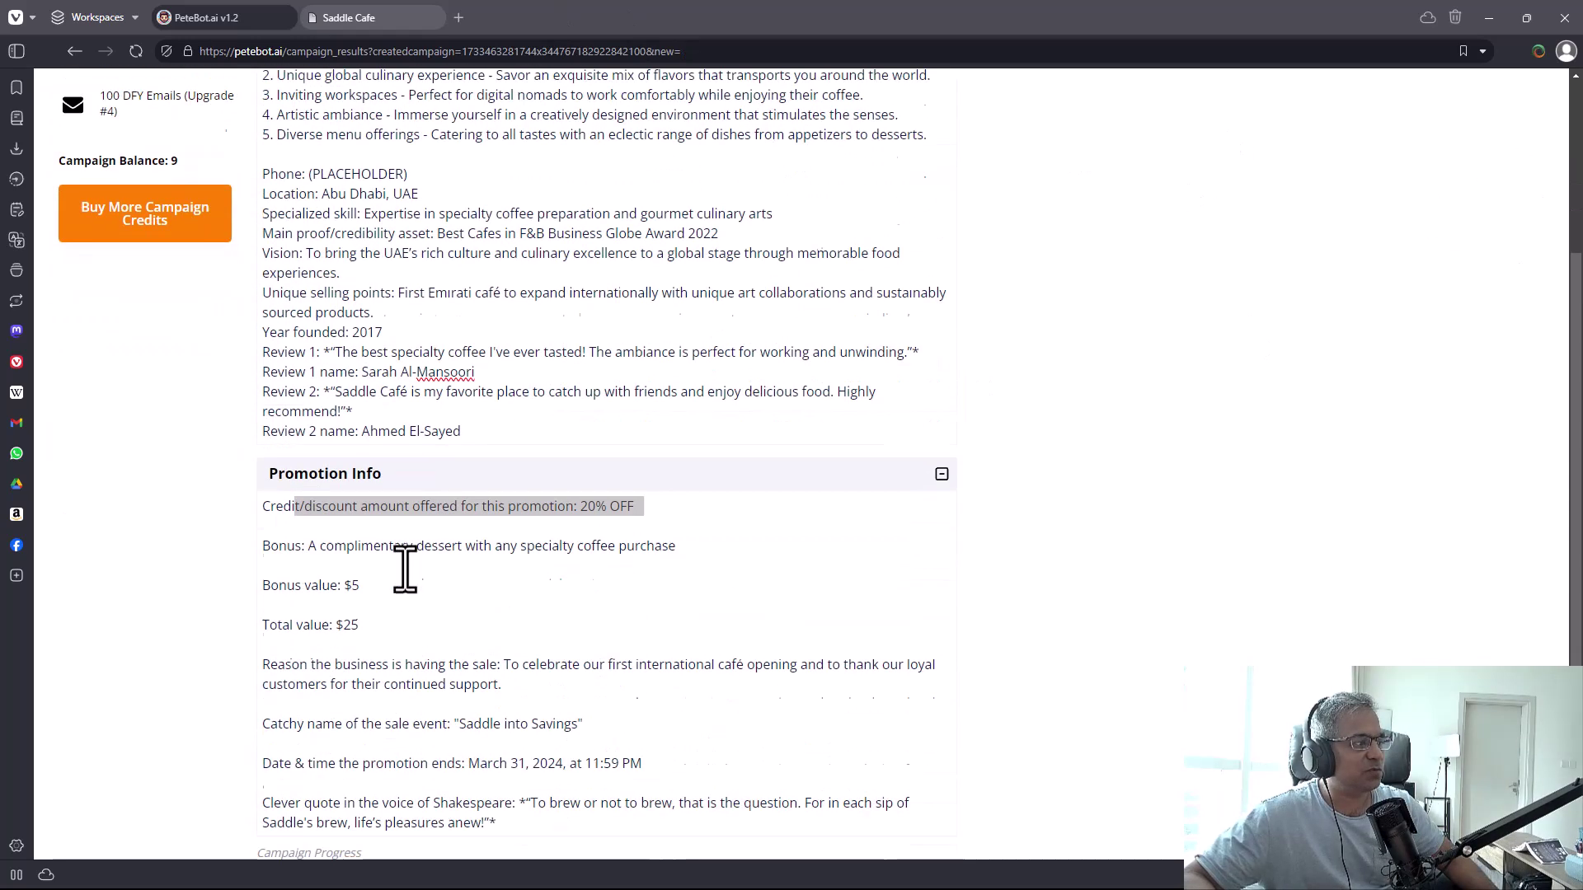
scroll(405, 569, "down", 1)
scroll(336, 838, "down", 1)
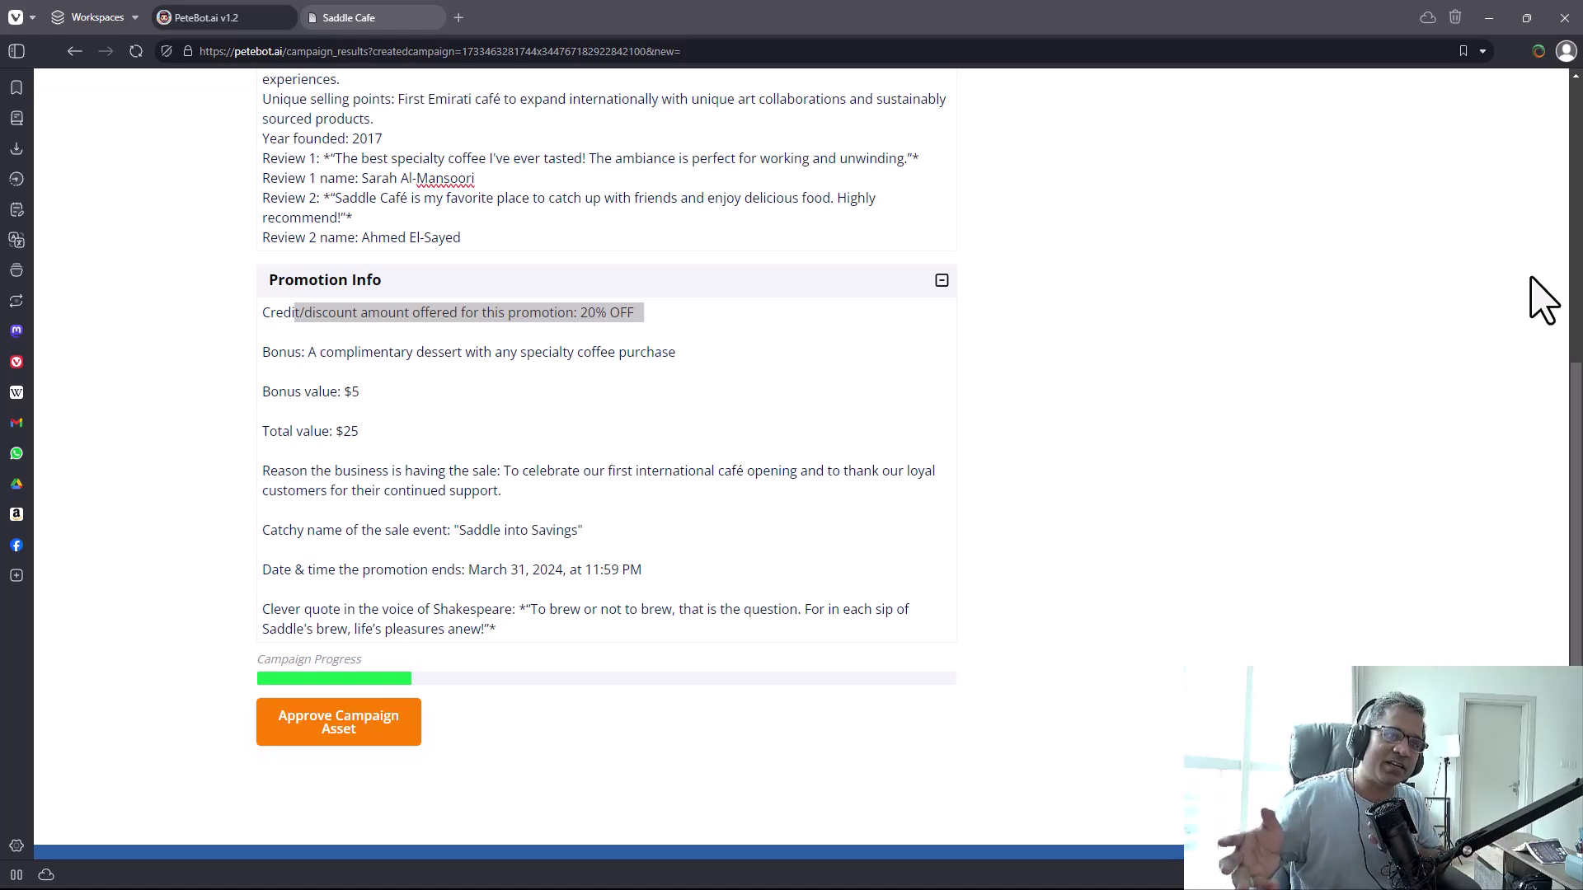
Compare the Business Info details with the Promotion Info generated from them
scroll(985, 503, "up", 4)
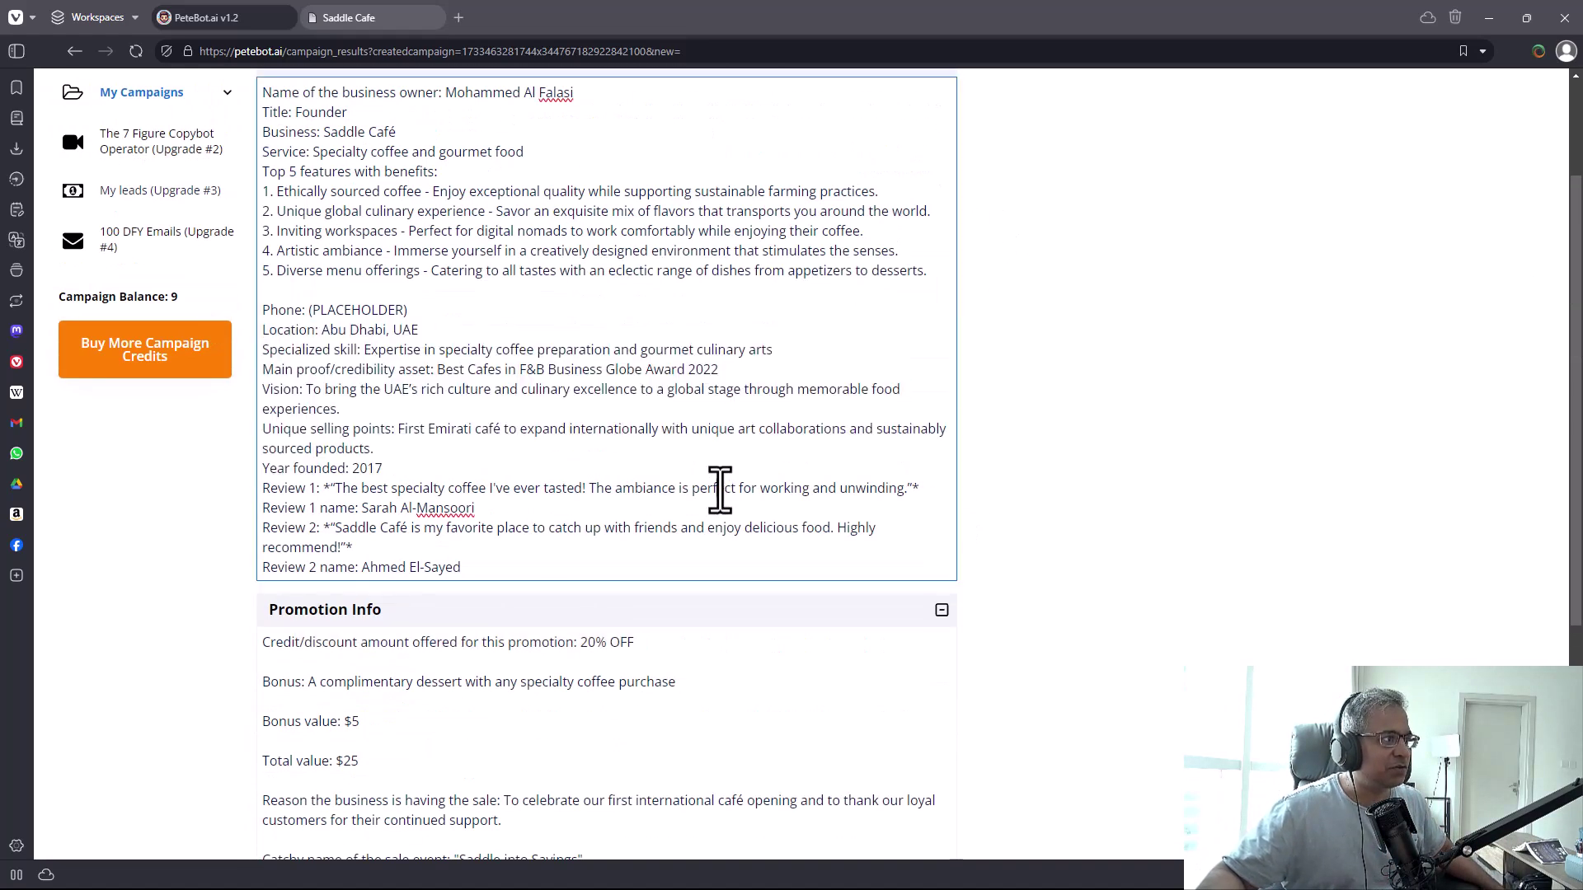
left_click(718, 489)
scroll(527, 297, "up", 1)
scroll(523, 300, "down", 2)
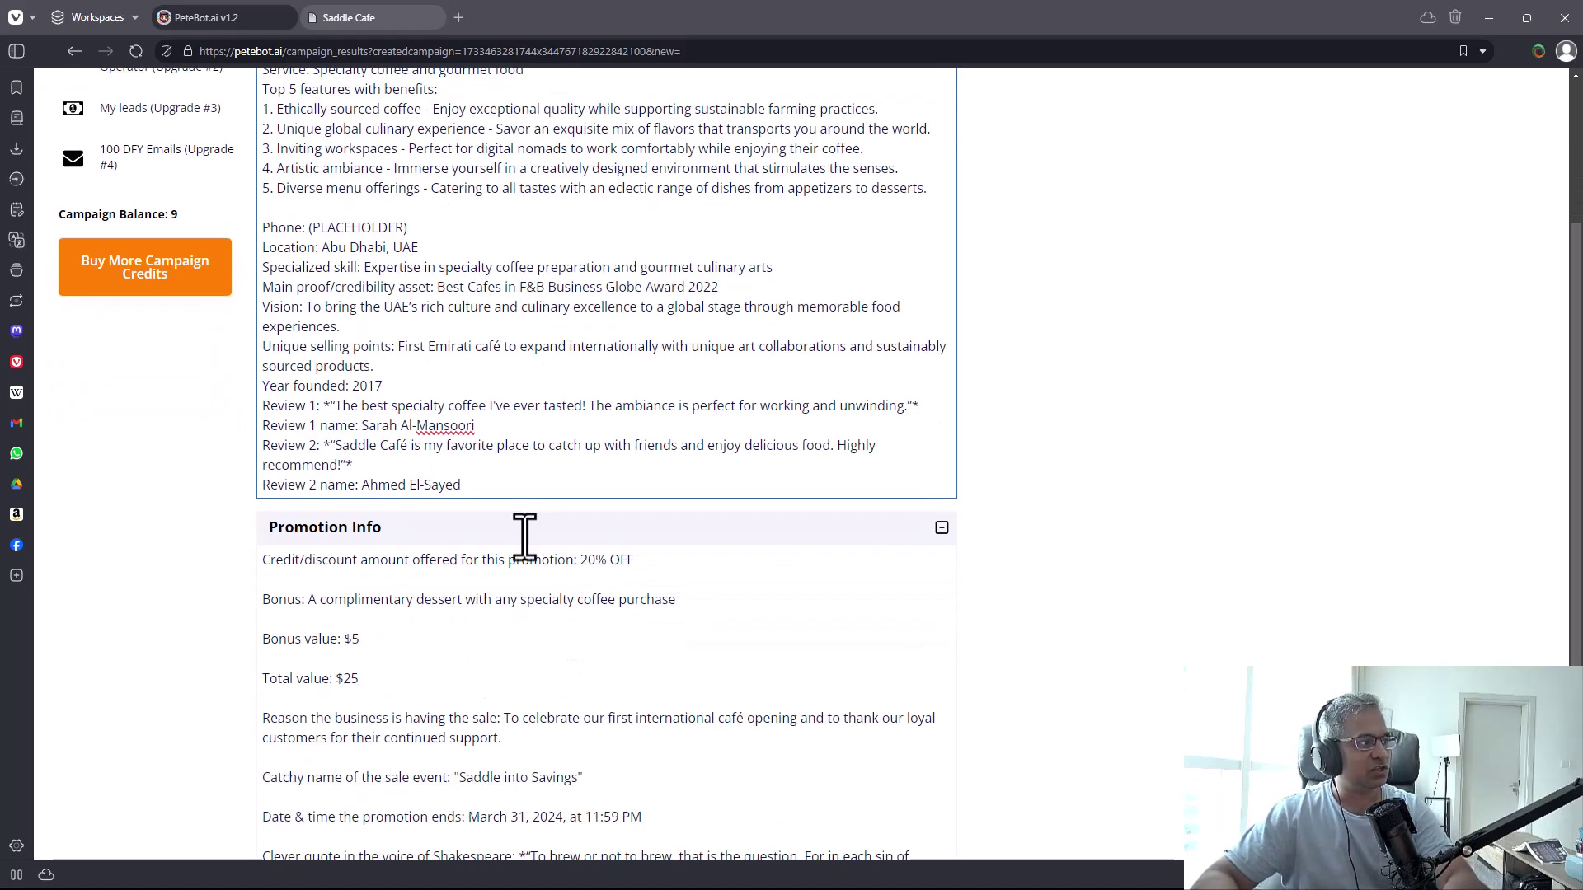
scroll(526, 552, "down", 4)
scroll(371, 459, "up", 3)
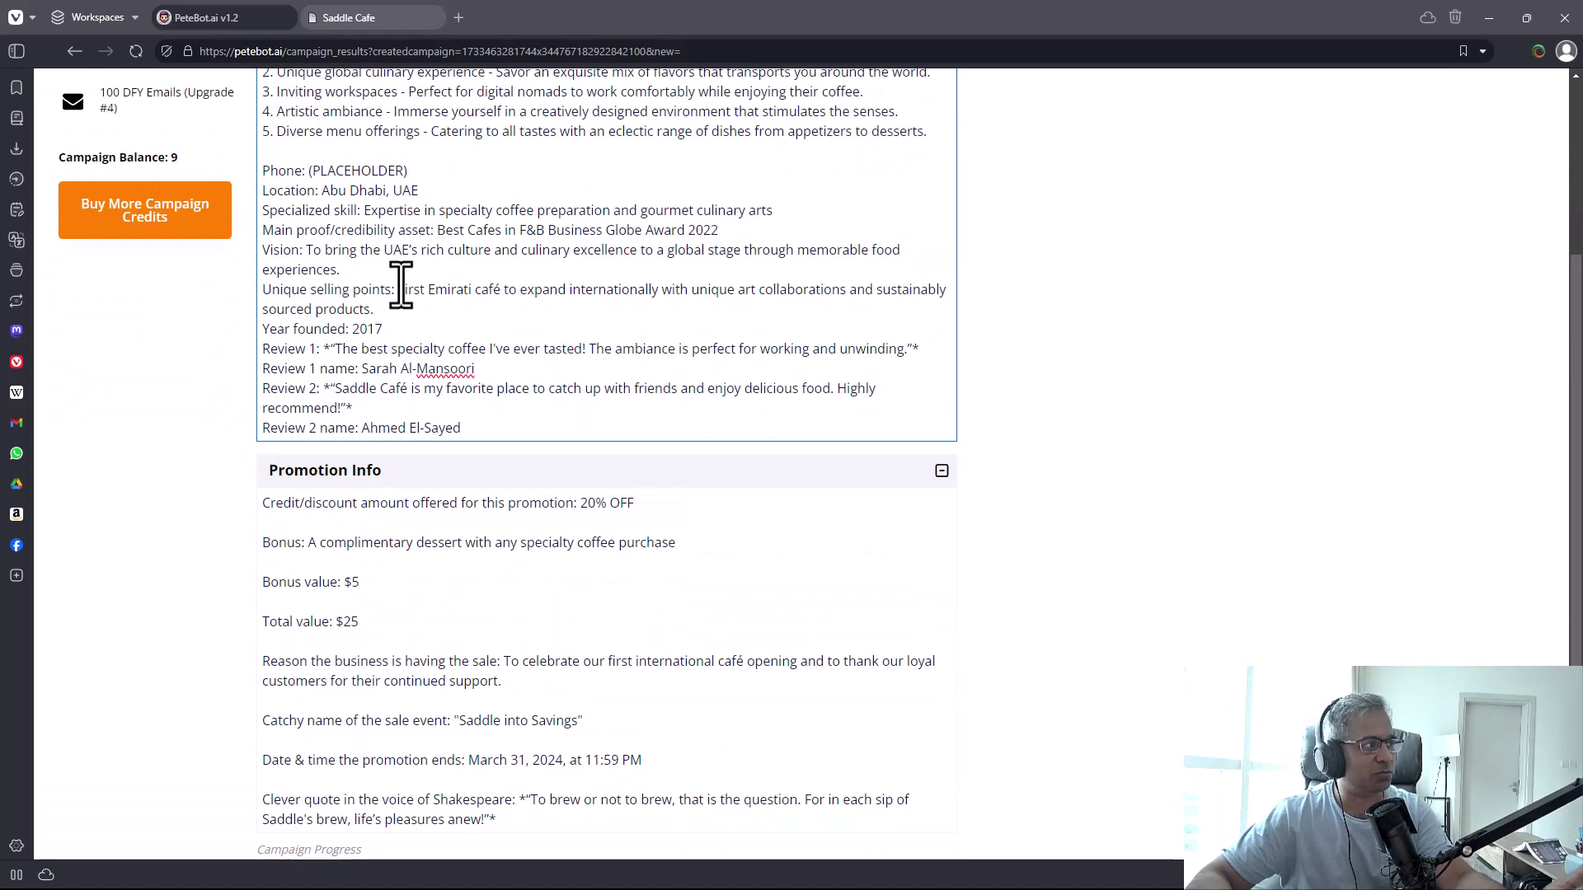
scroll(384, 380, "down", 2)
left_click(388, 379)
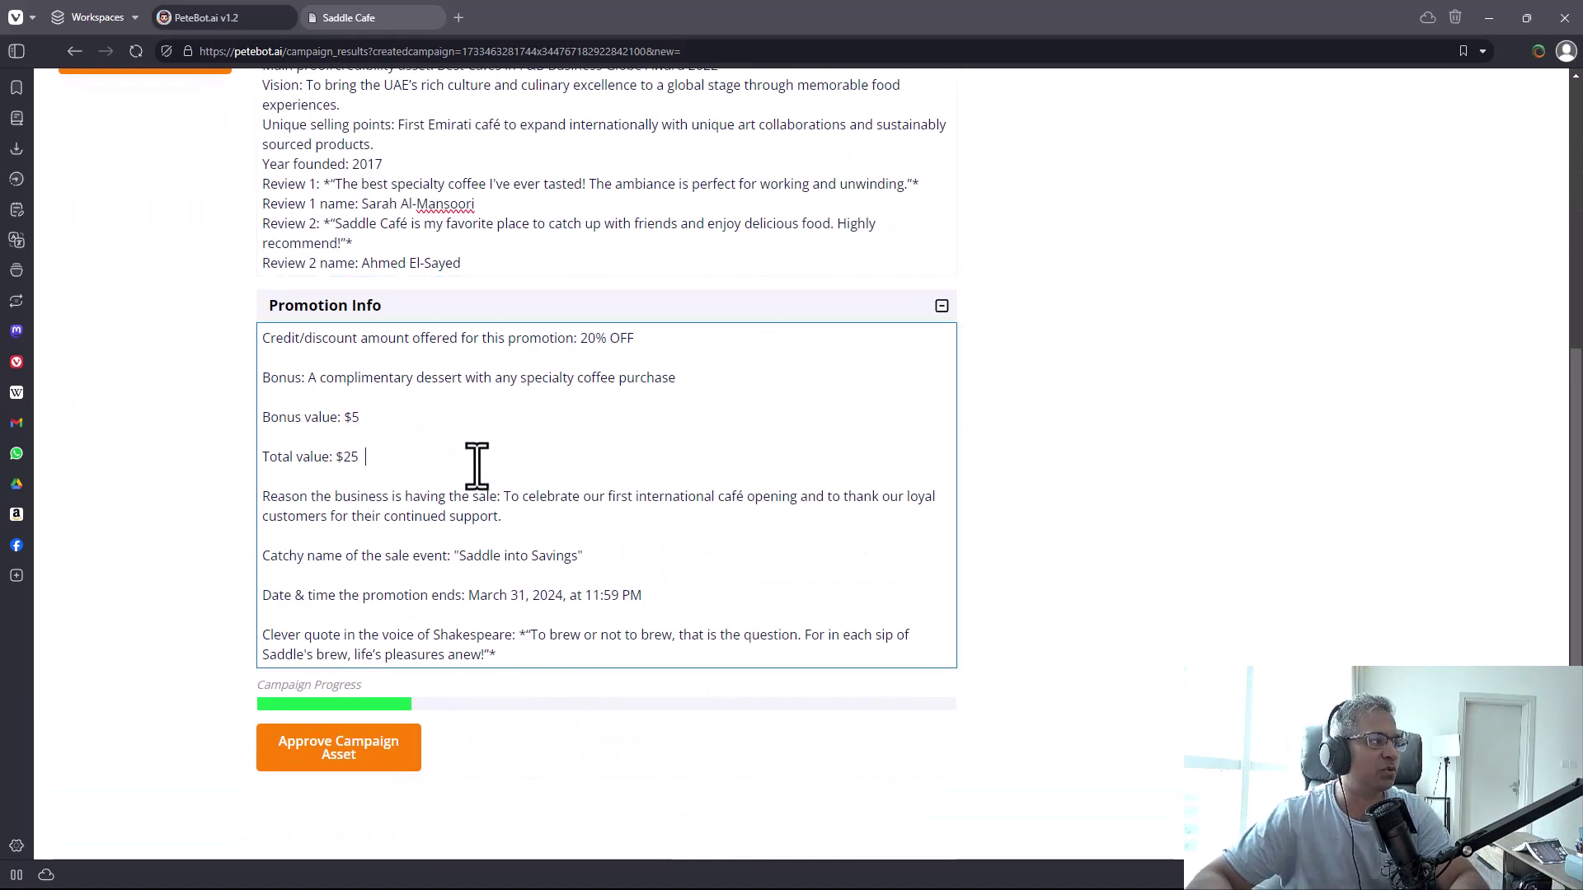
Read the discount amount, the bonus offer and the bonus value in the Promotion Info
left_click_drag(341, 341, 606, 338)
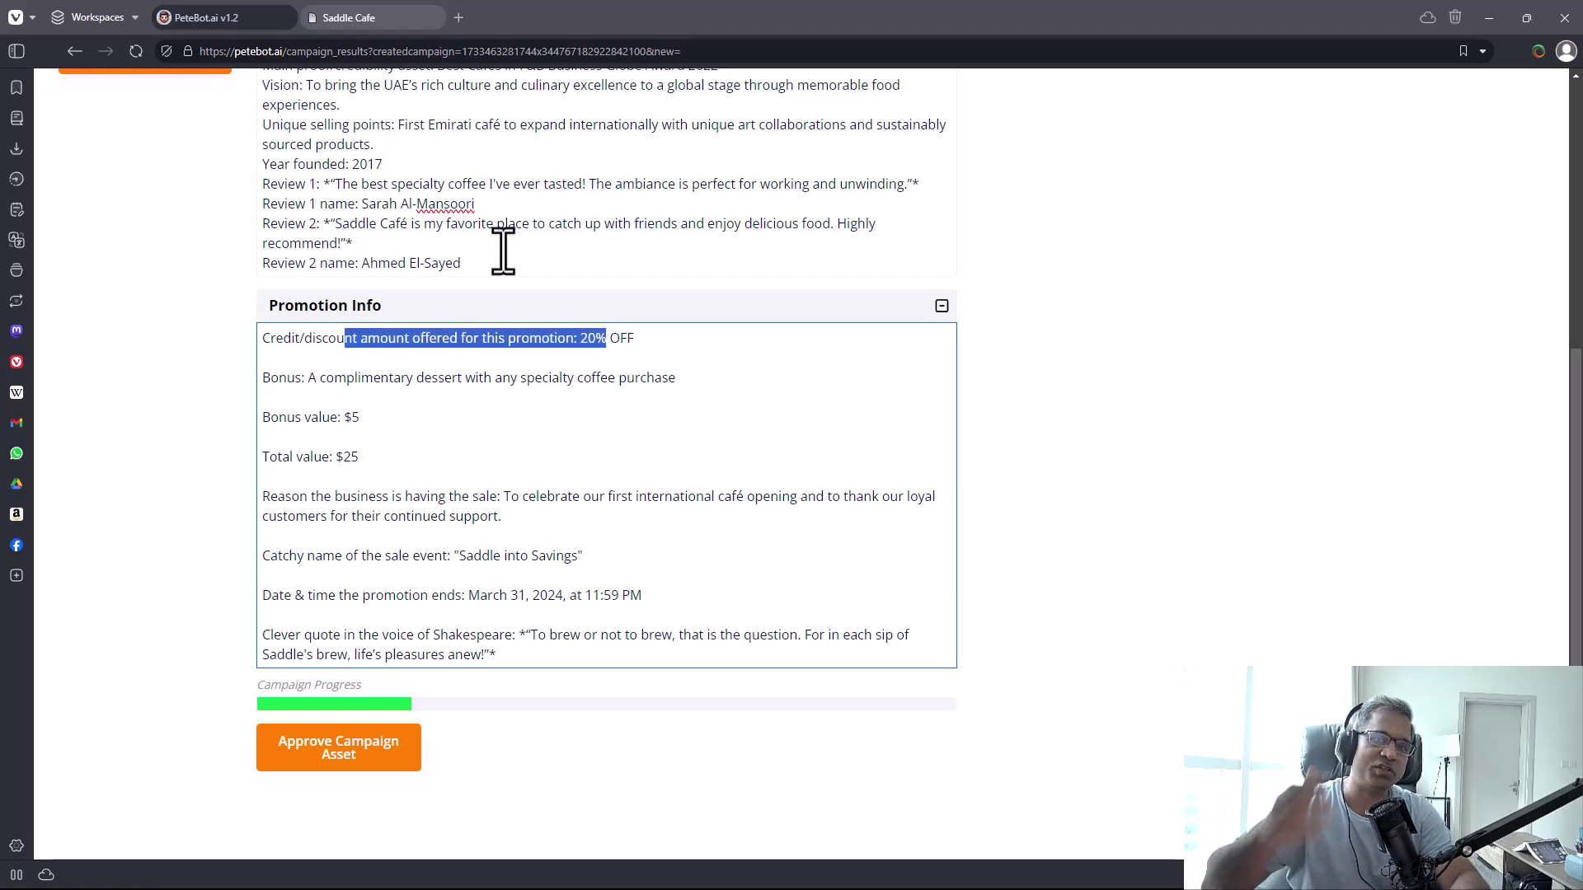
left_click(524, 310)
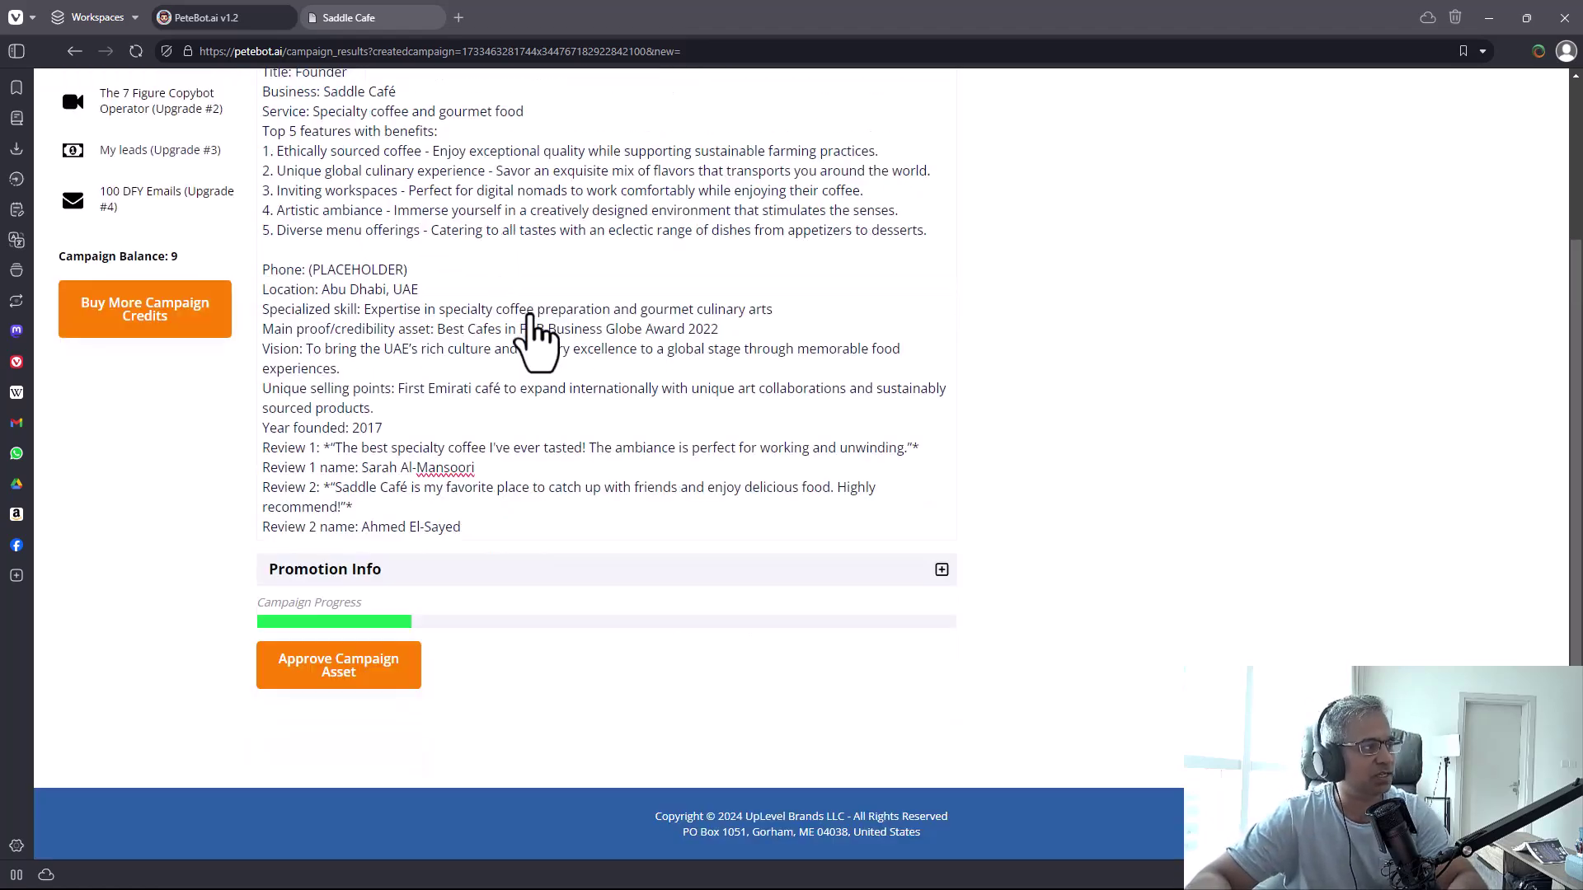
left_click(415, 575)
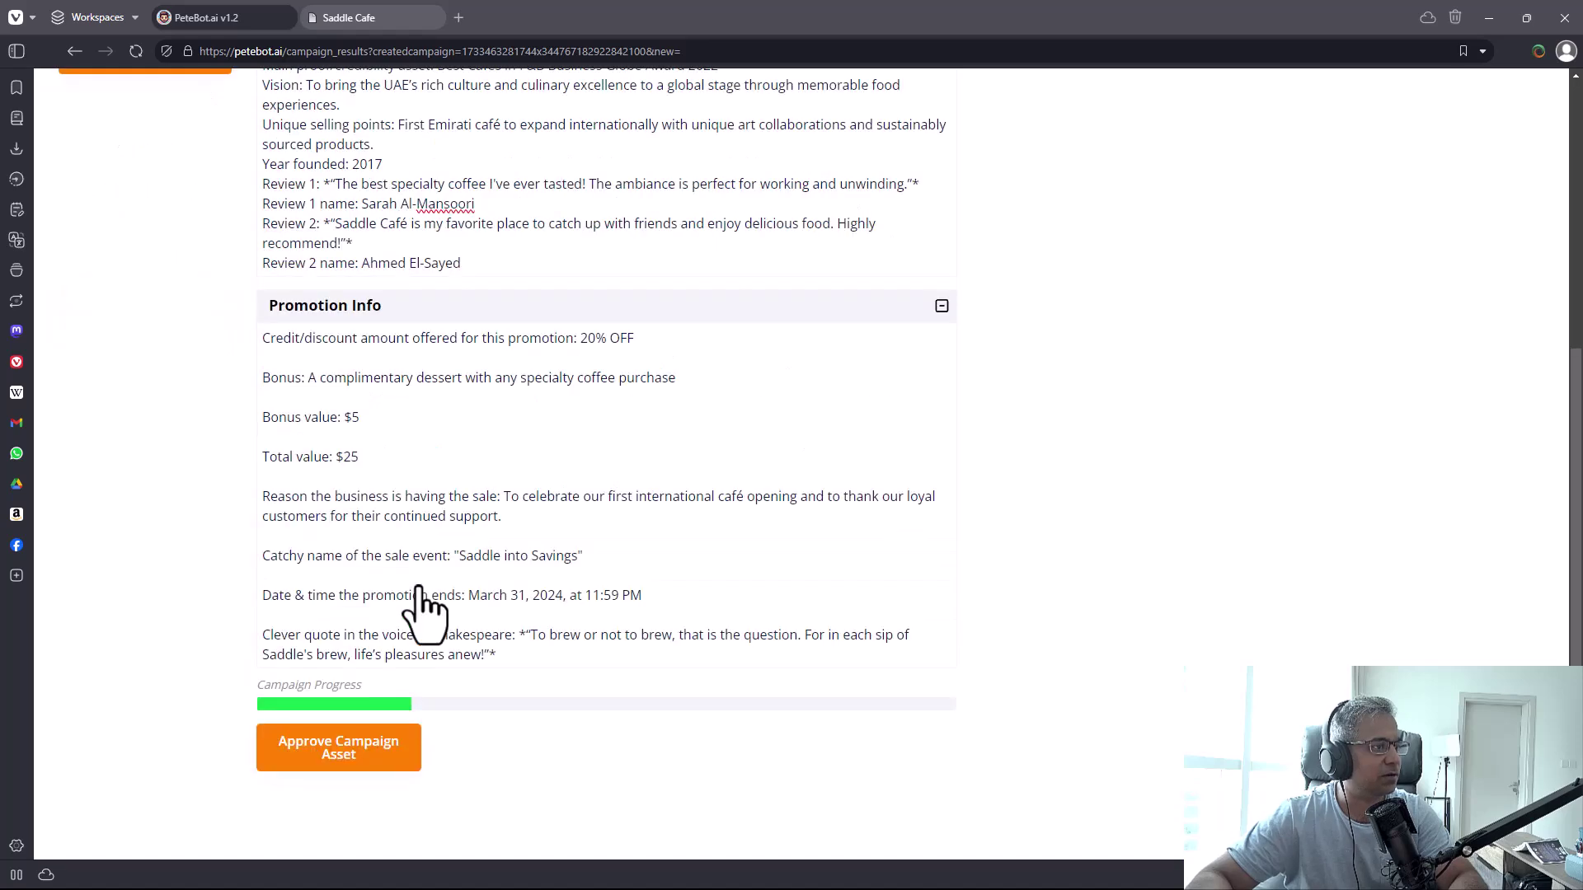
left_click_drag(545, 330, 646, 353)
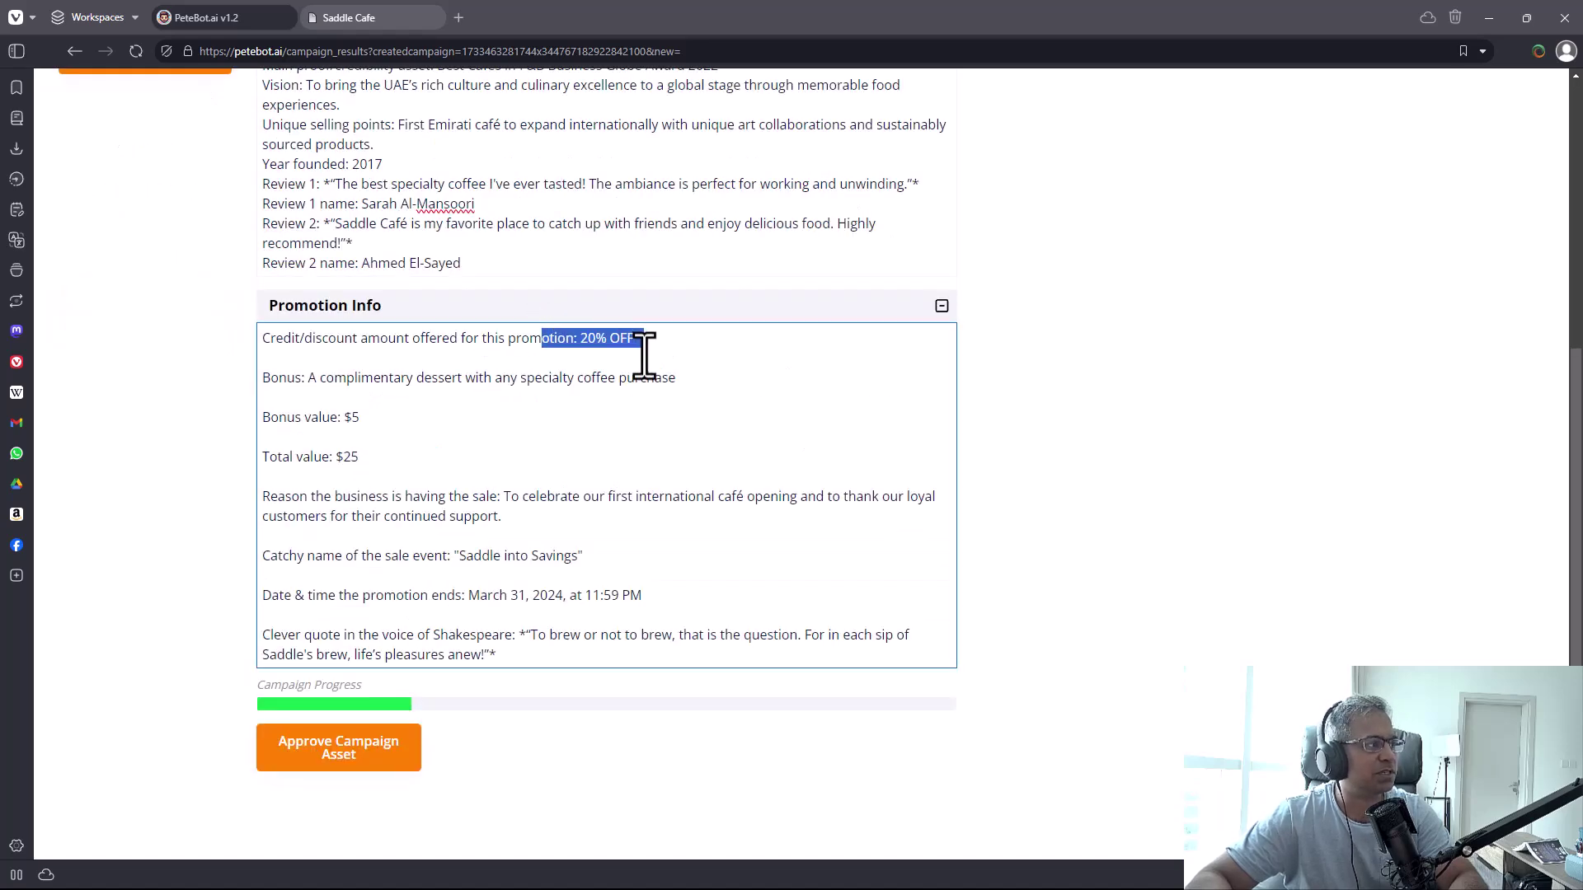
left_click(645, 353)
left_click_drag(346, 378, 565, 403)
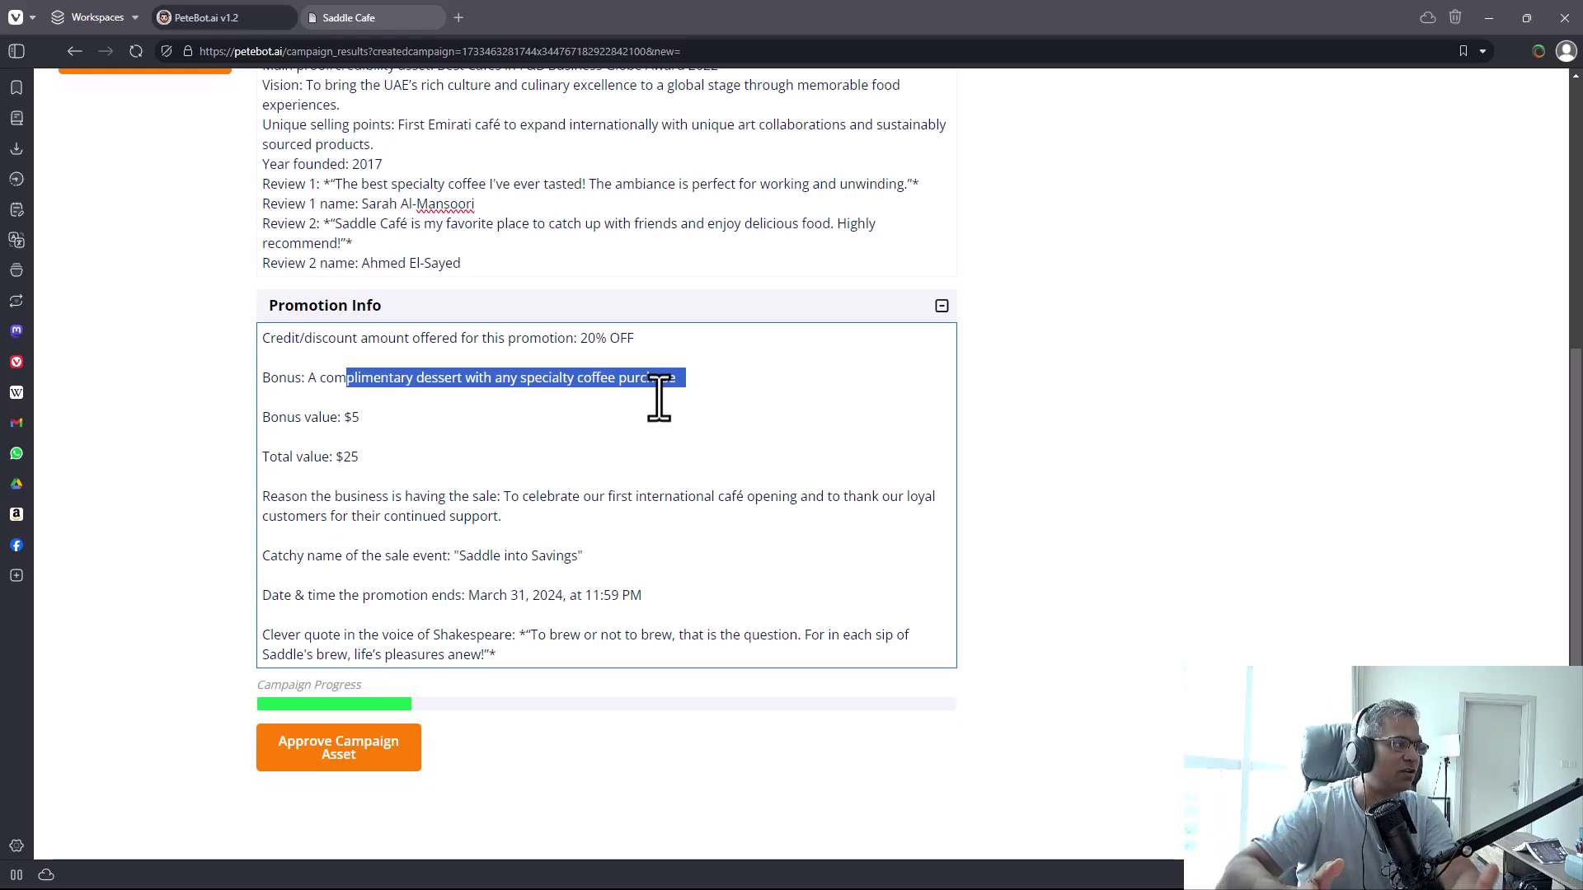
left_click_drag(330, 417, 241, 458)
Read the reason for the sale and the catchy sale event name in the Promotion Info
left_click_drag(371, 477, 388, 494)
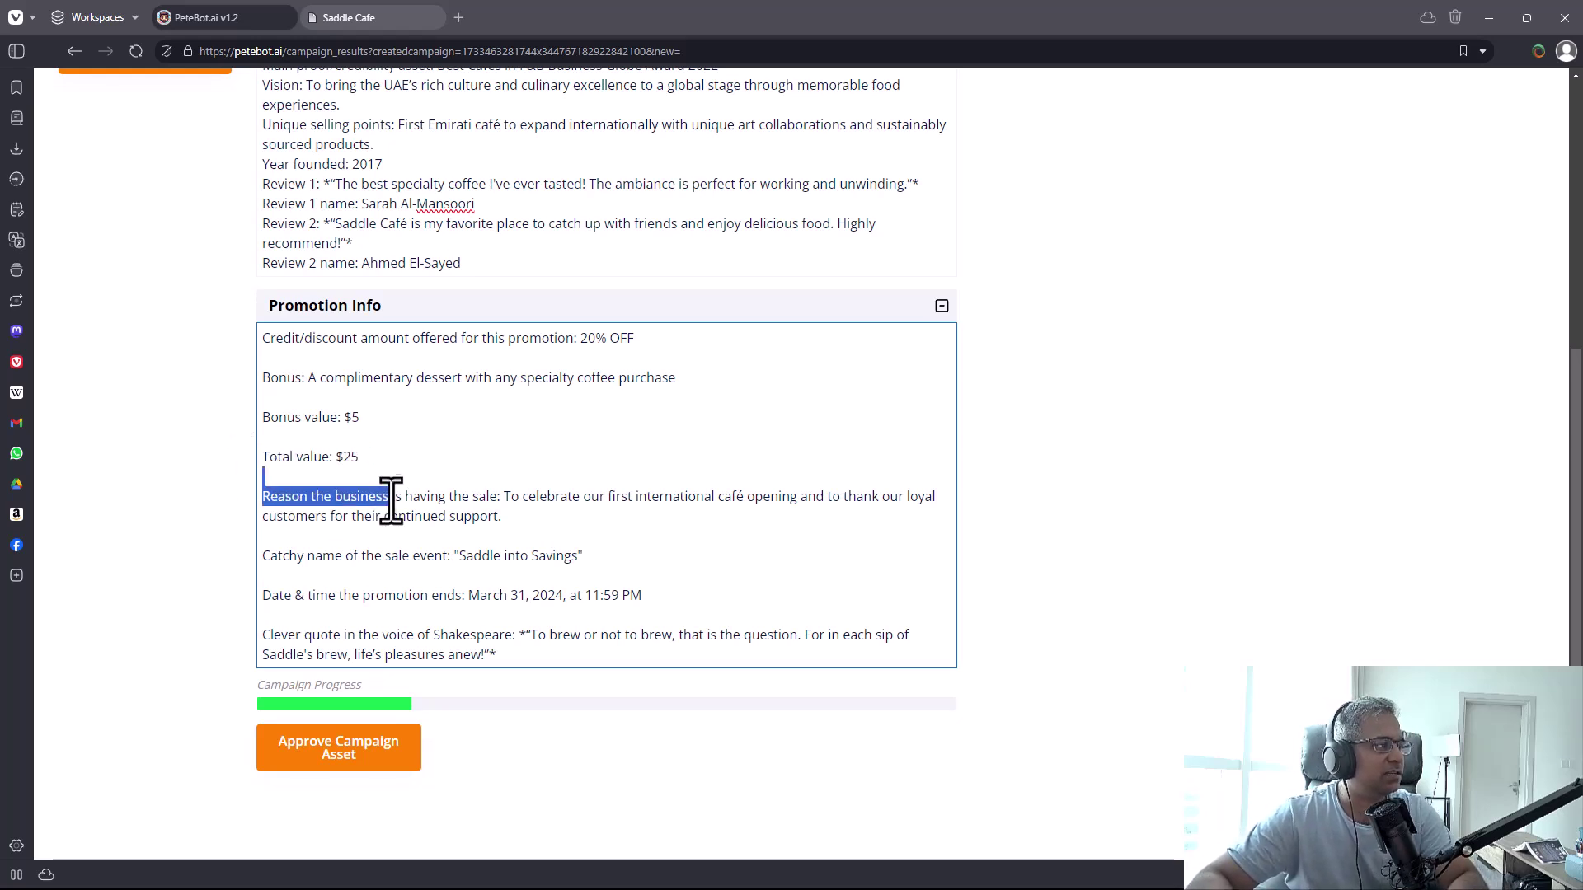
left_click(486, 512)
left_click_drag(492, 512, 486, 510)
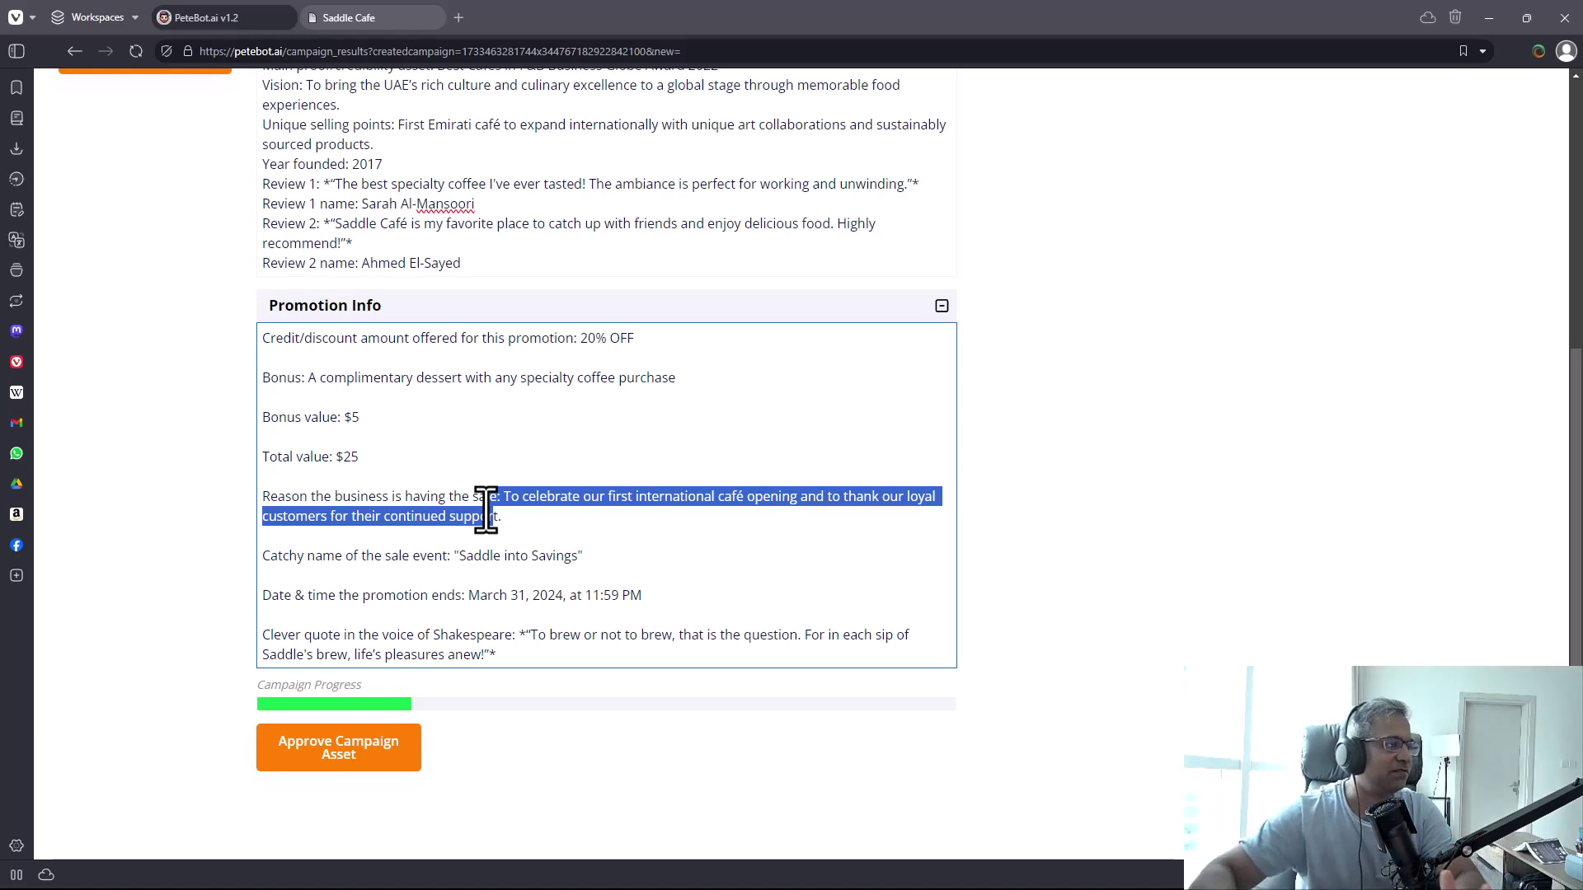
left_click_drag(487, 511, 466, 495)
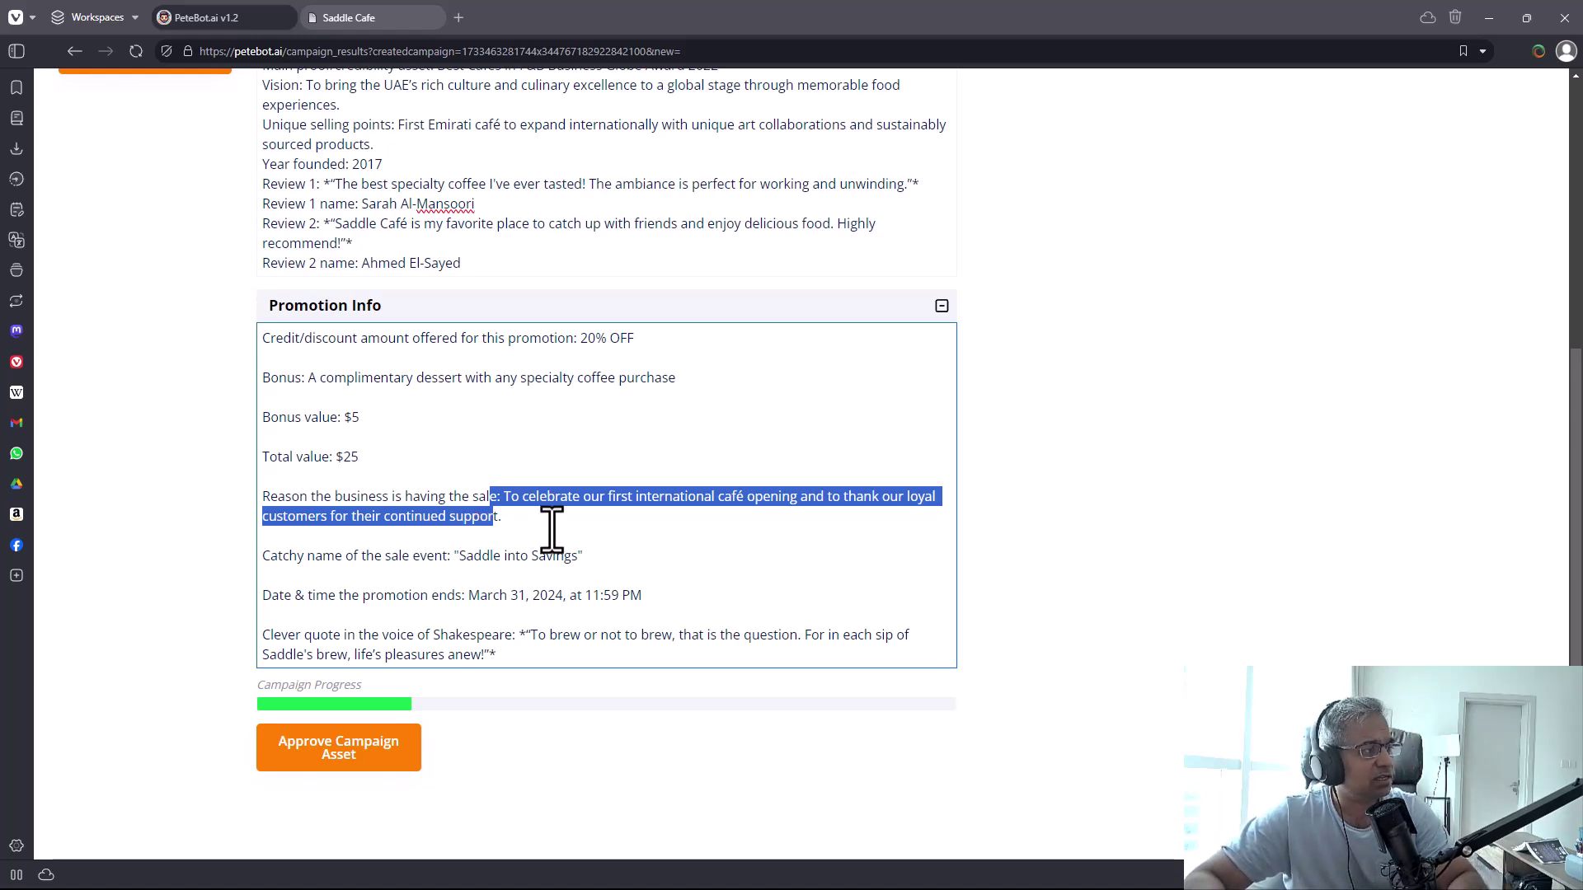
left_click_drag(583, 557, 456, 567)
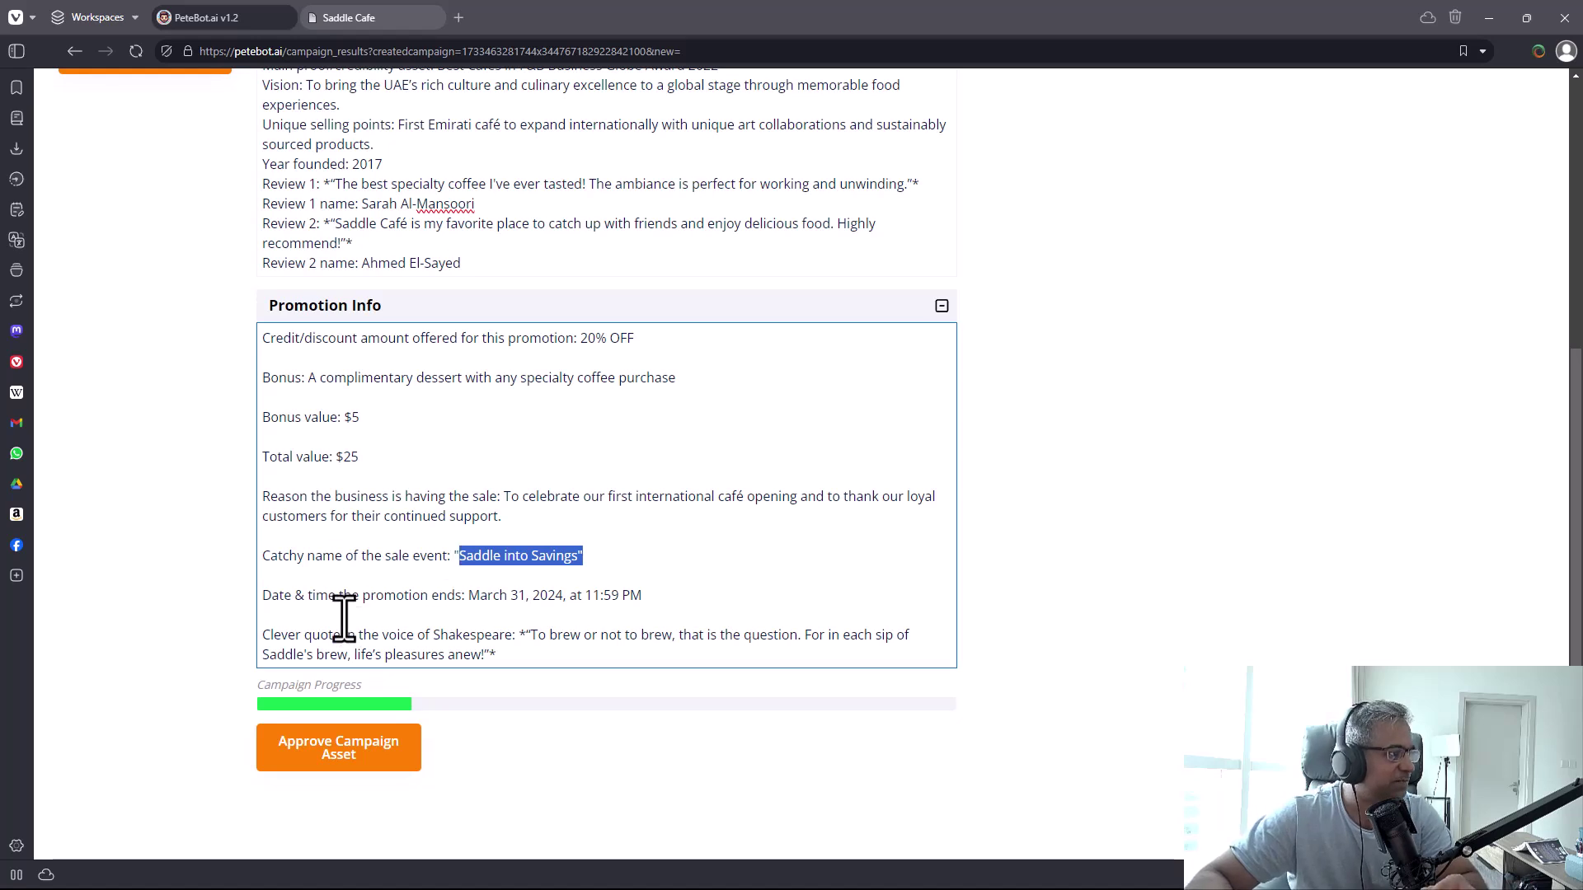
Change the month and day of the promotion's end date to Jan 12
left_click_drag(343, 611, 640, 620)
left_click(583, 647)
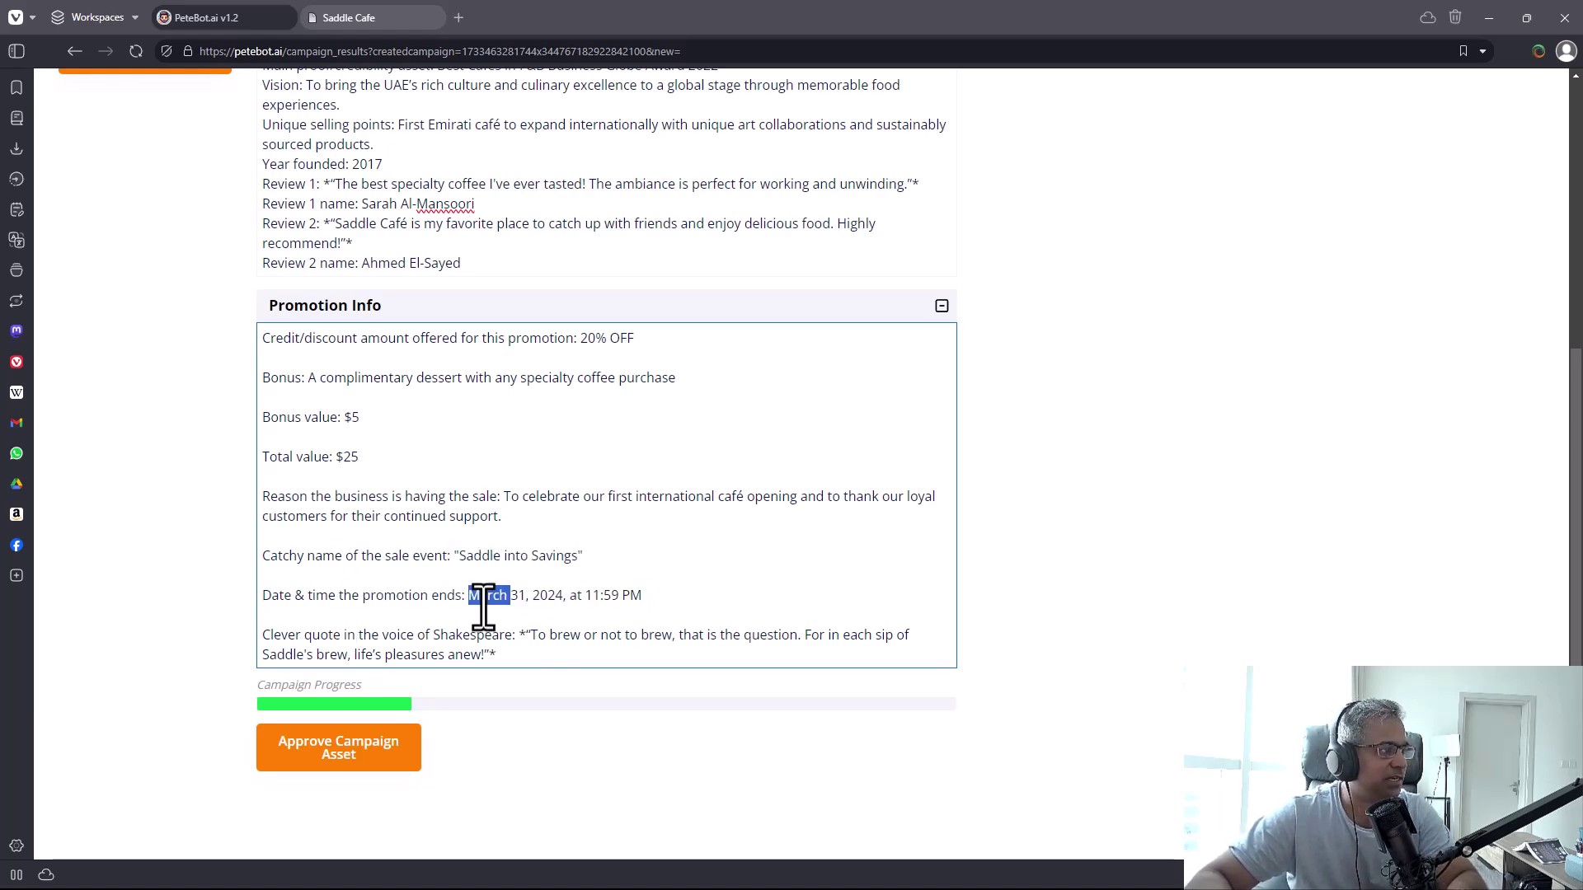
type("Jan ")
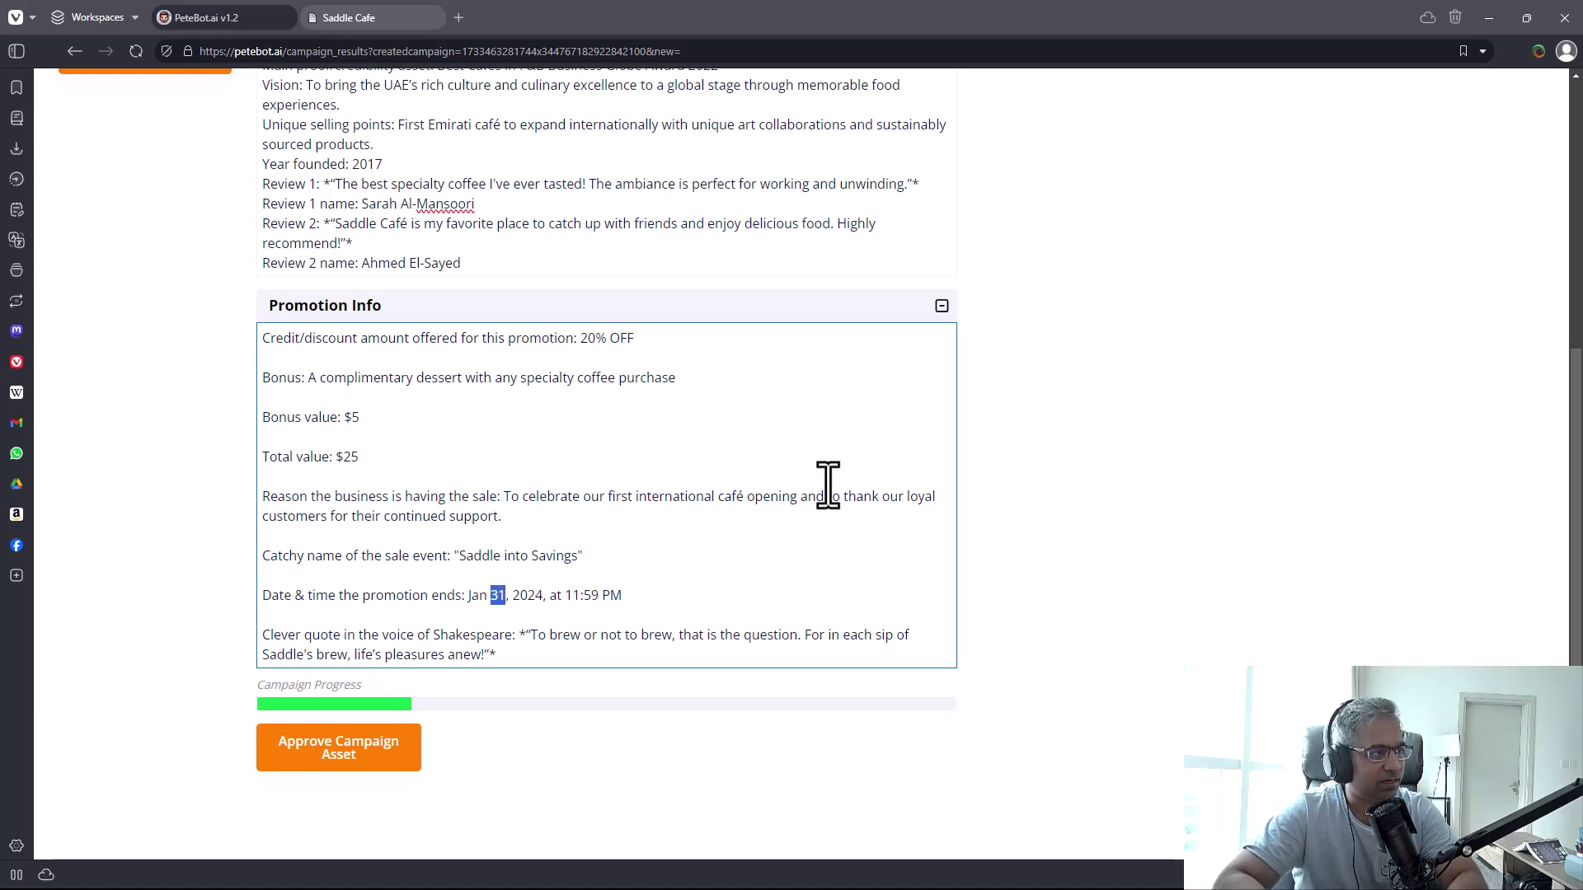
type("12")
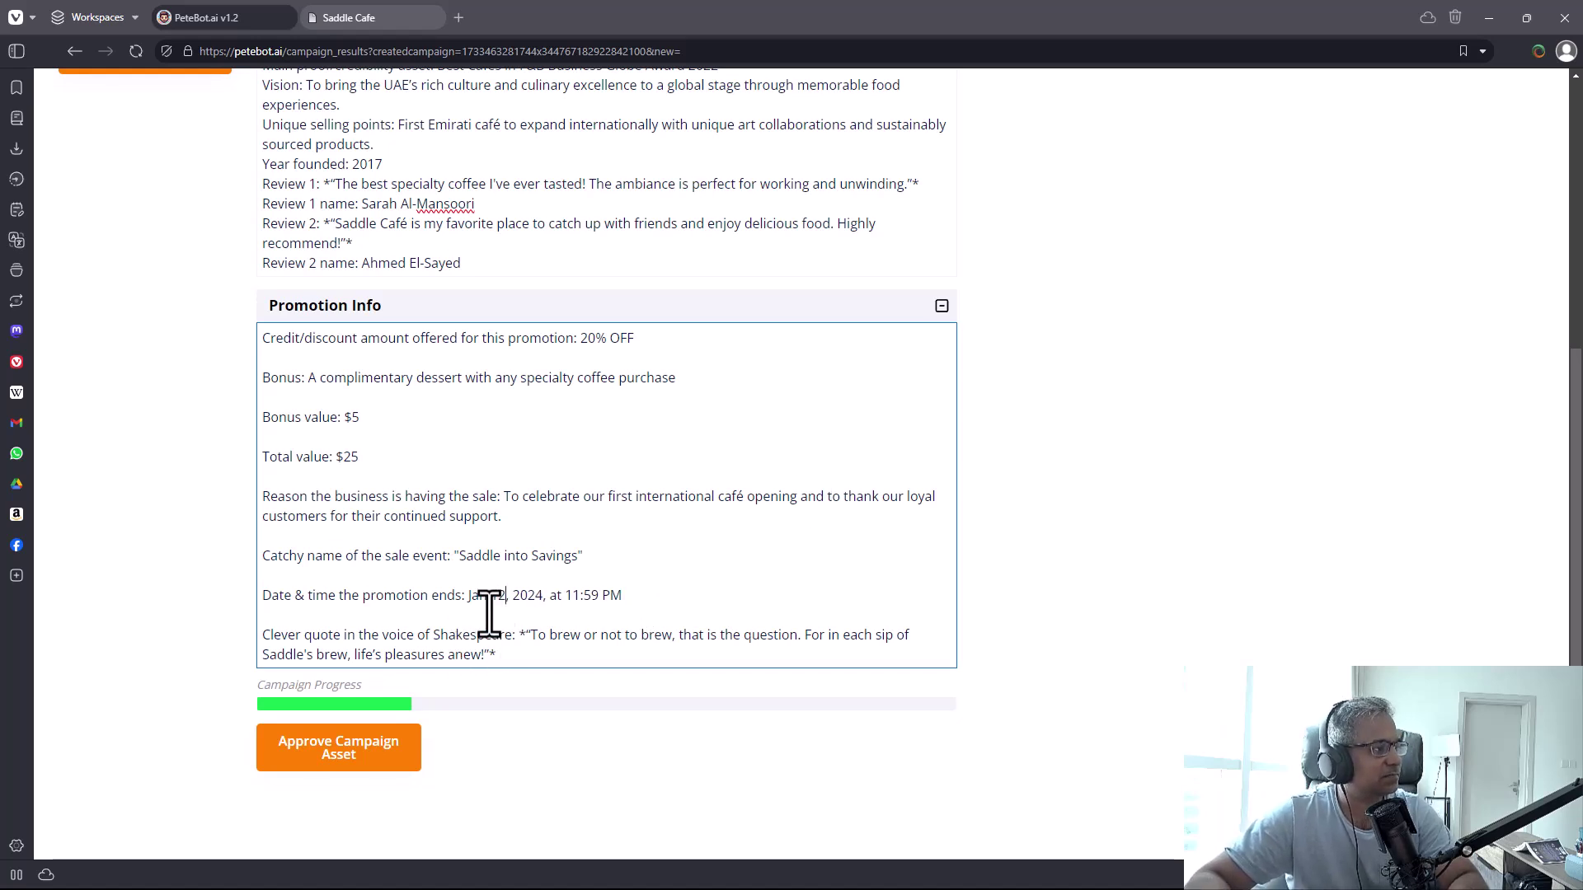
Read the clever quote in the voice of Shakespeare and look back over the whole Promotion Info
left_click_drag(322, 640, 442, 645)
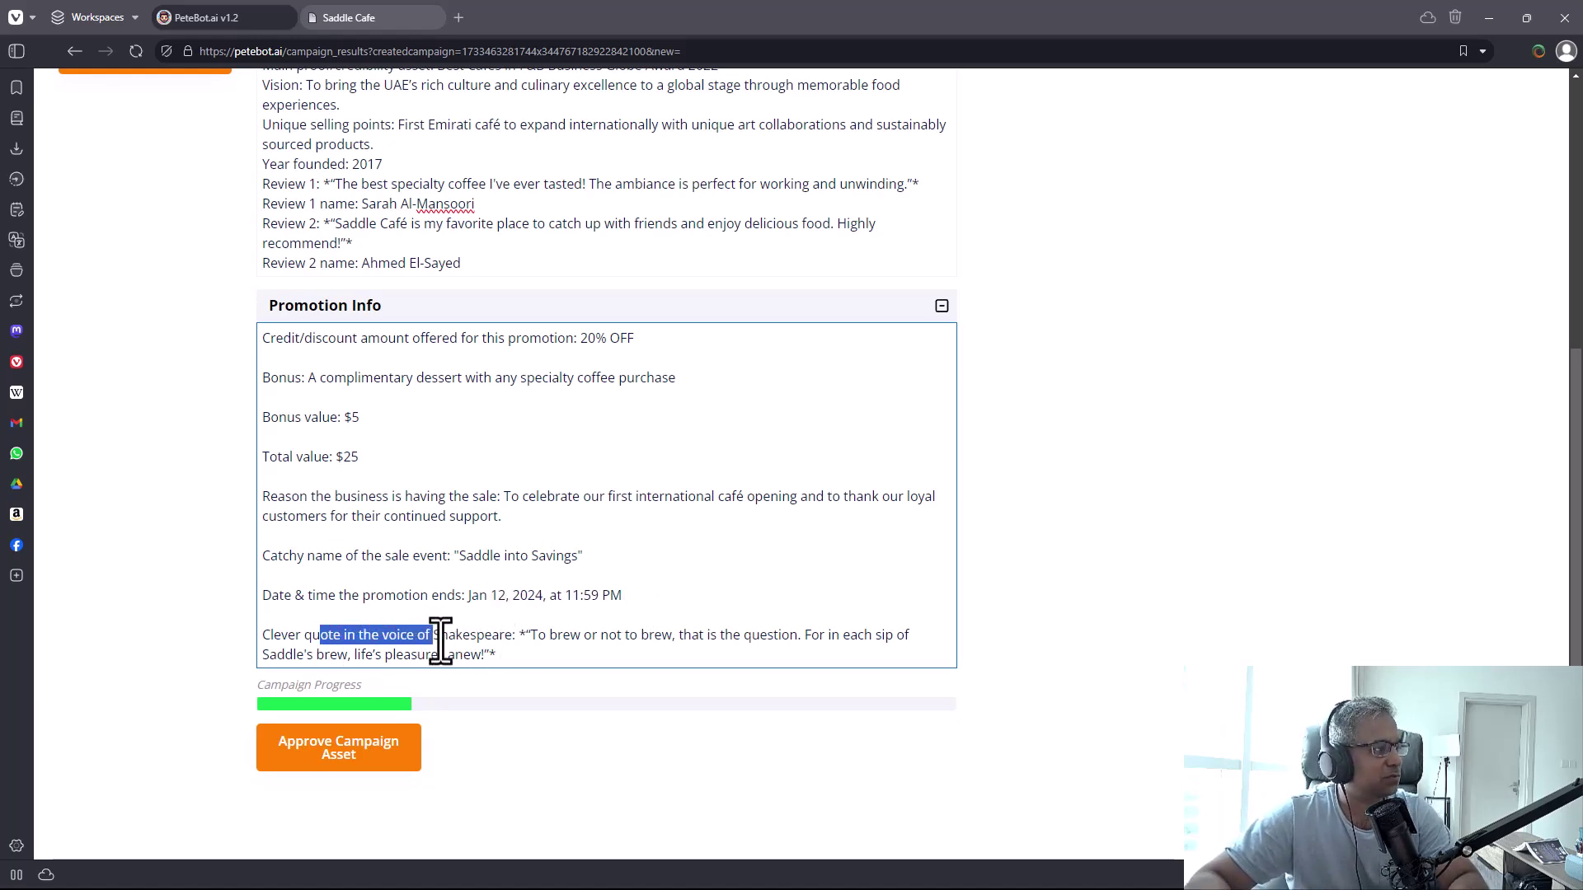
left_click(465, 643)
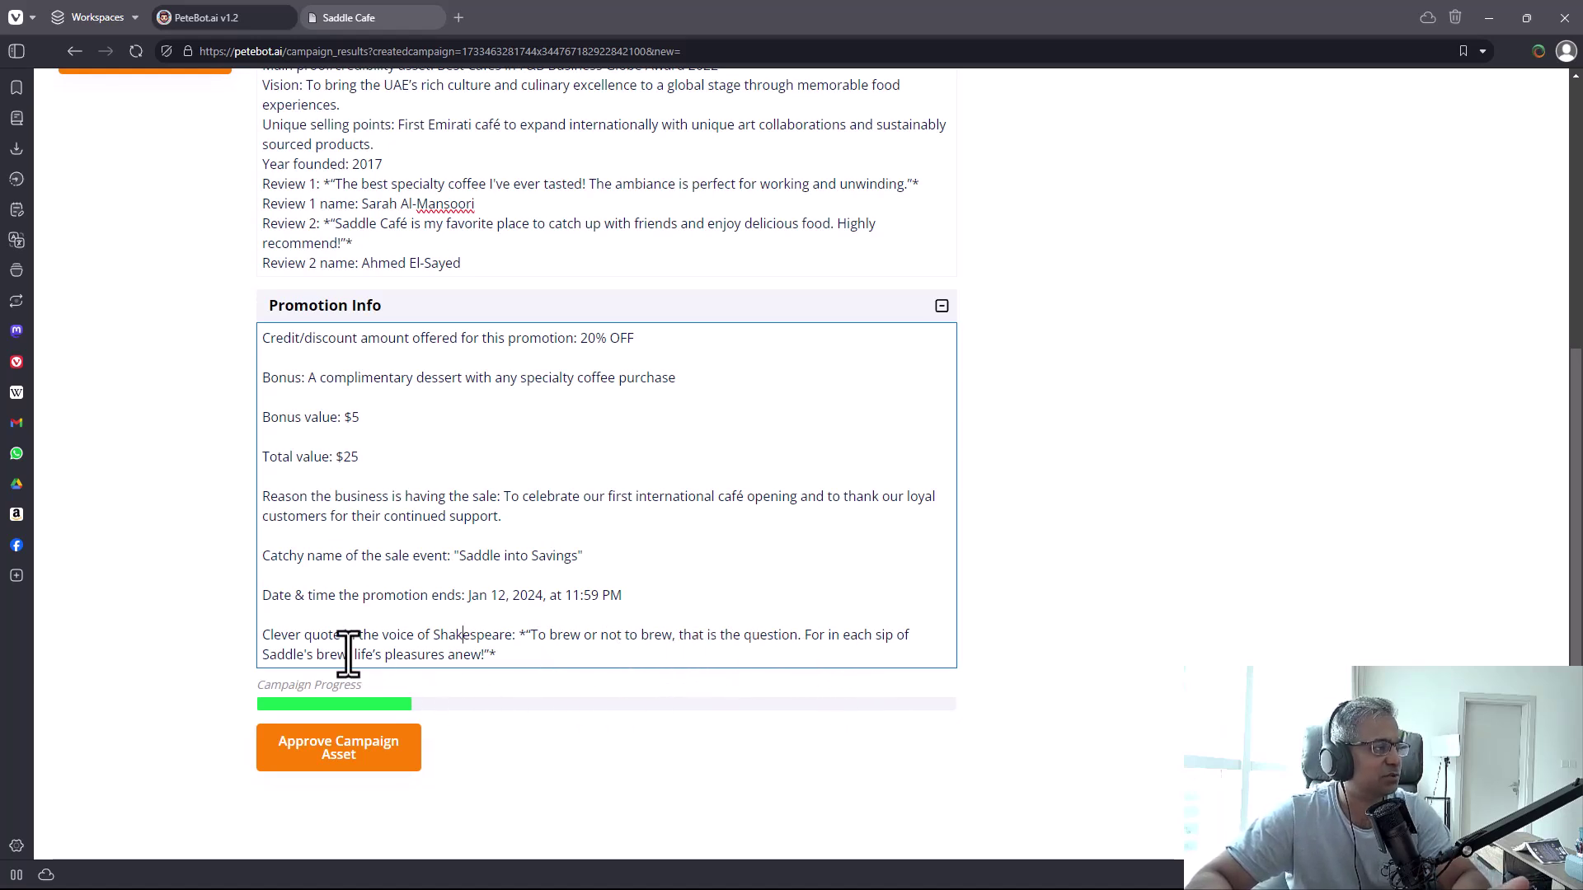
left_click_drag(348, 655, 559, 659)
left_click(559, 660)
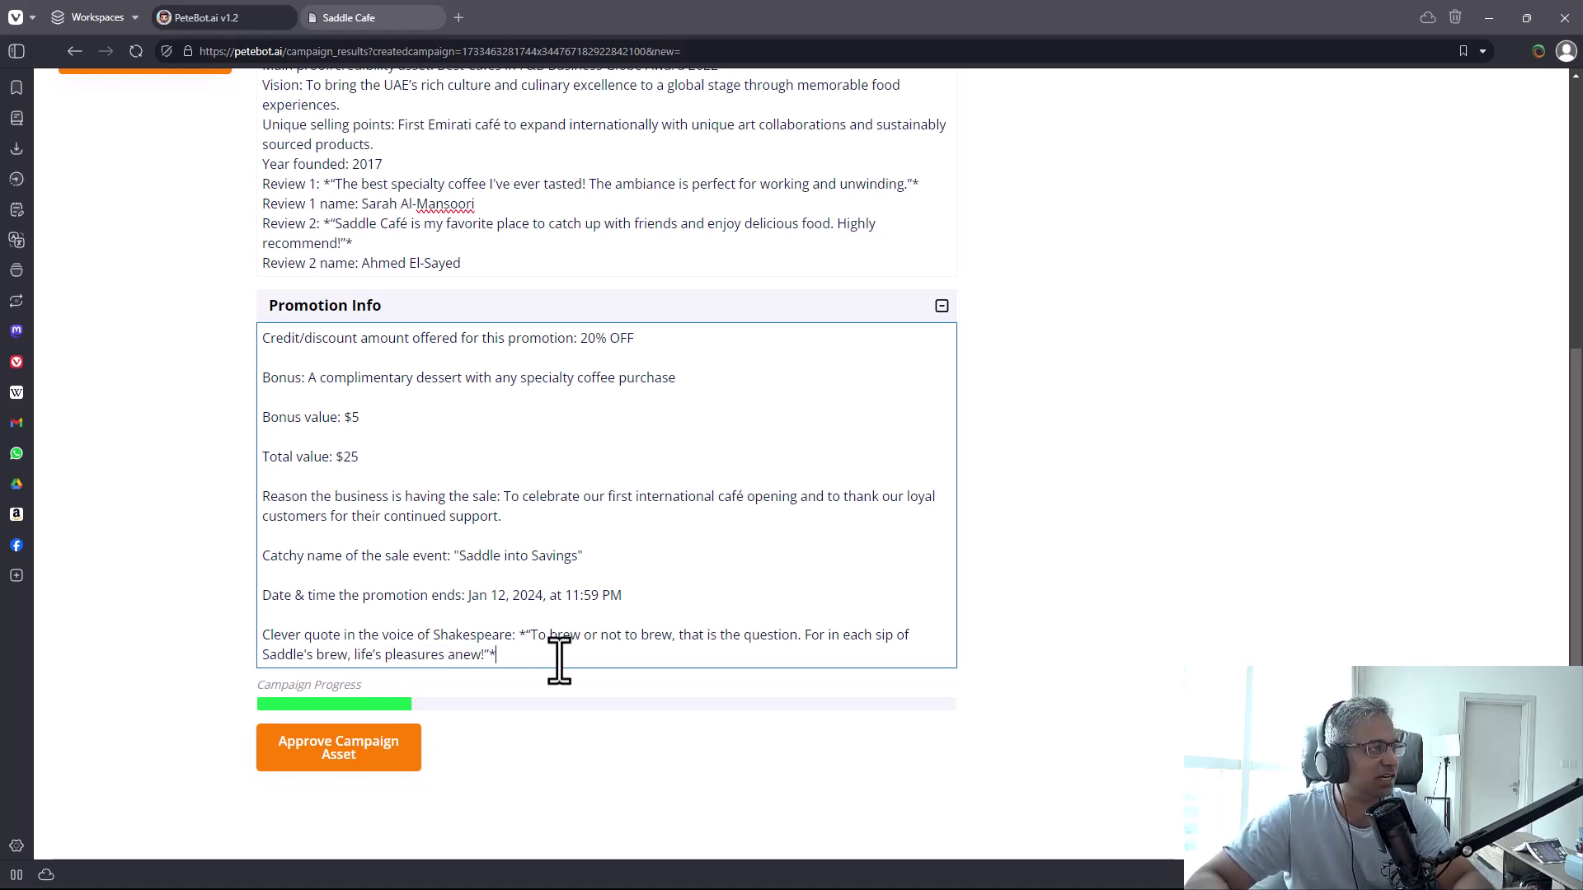
left_click_drag(559, 659, 253, 246)
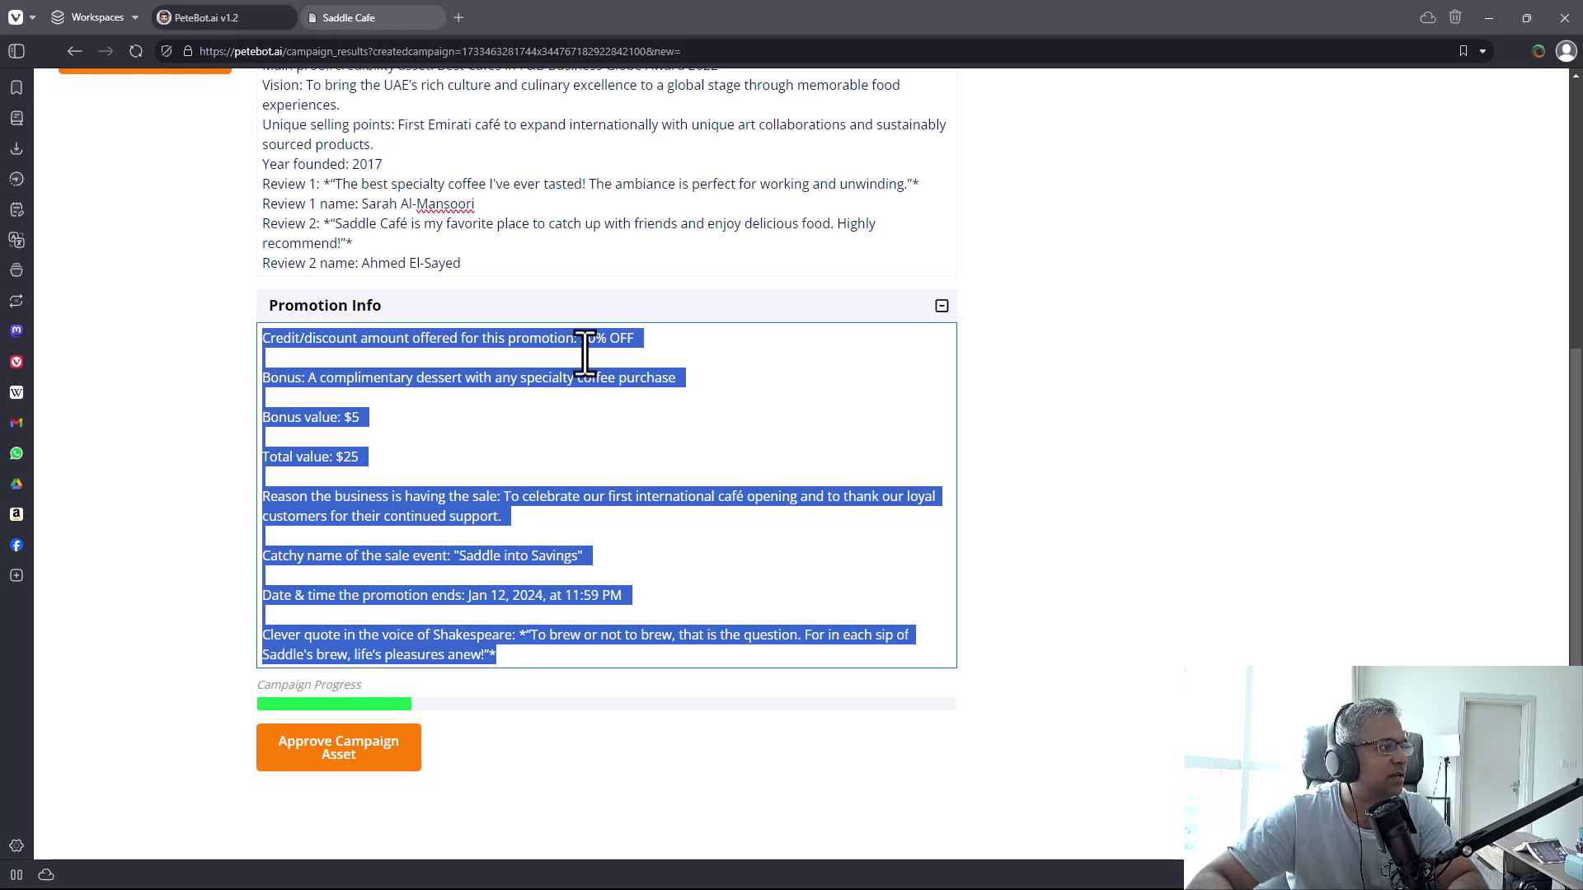
Set the discount offered for this promotion to 15% OFF
left_click(586, 357)
left_click_drag(581, 342, 591, 350)
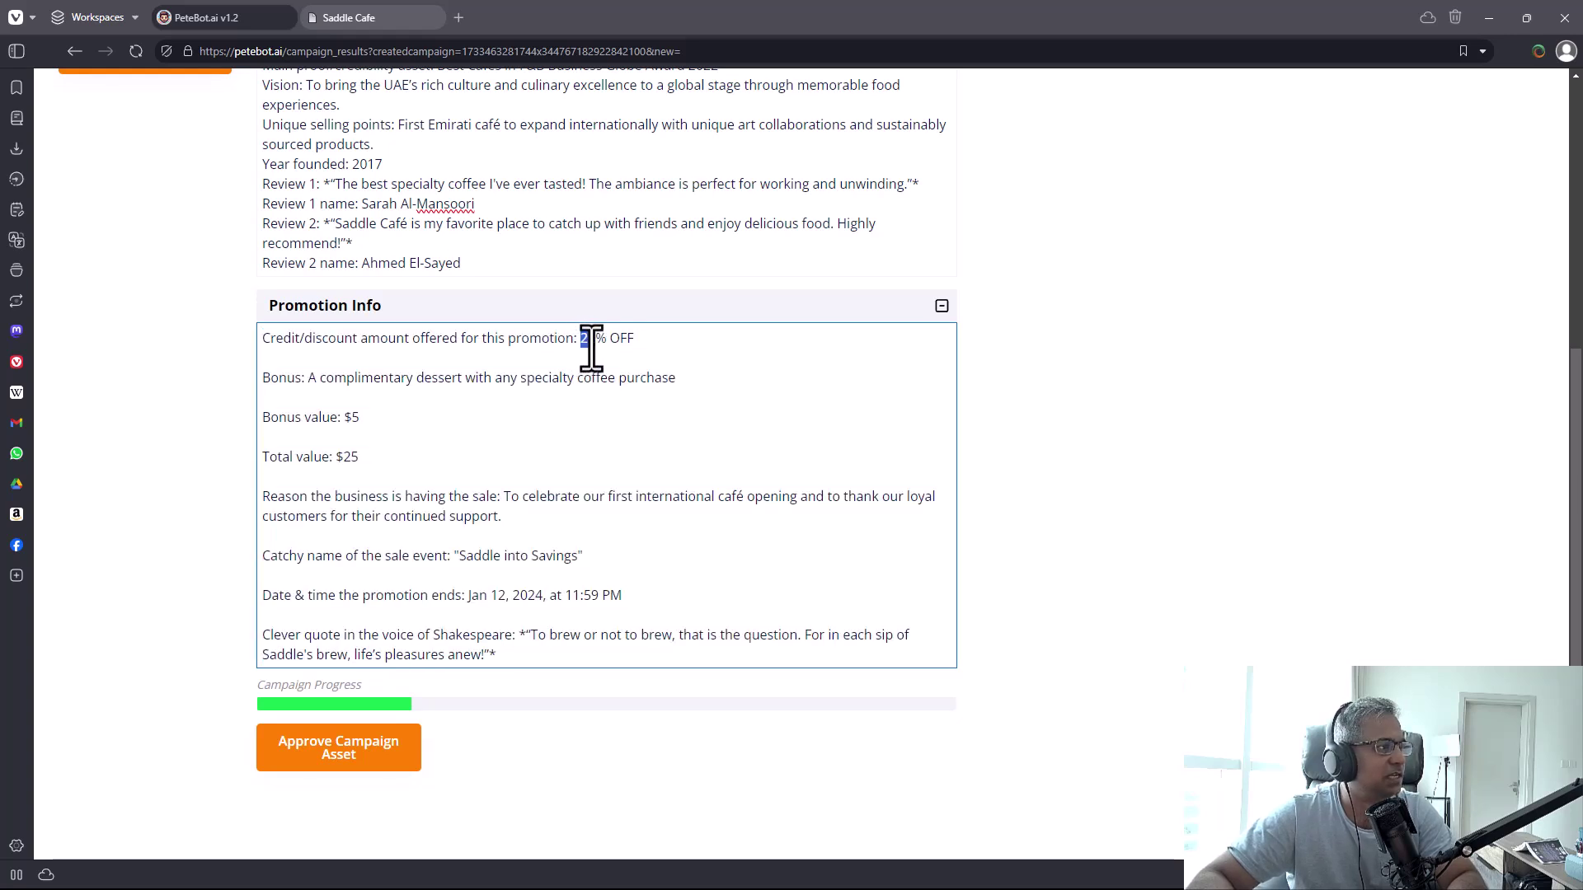
type("15")
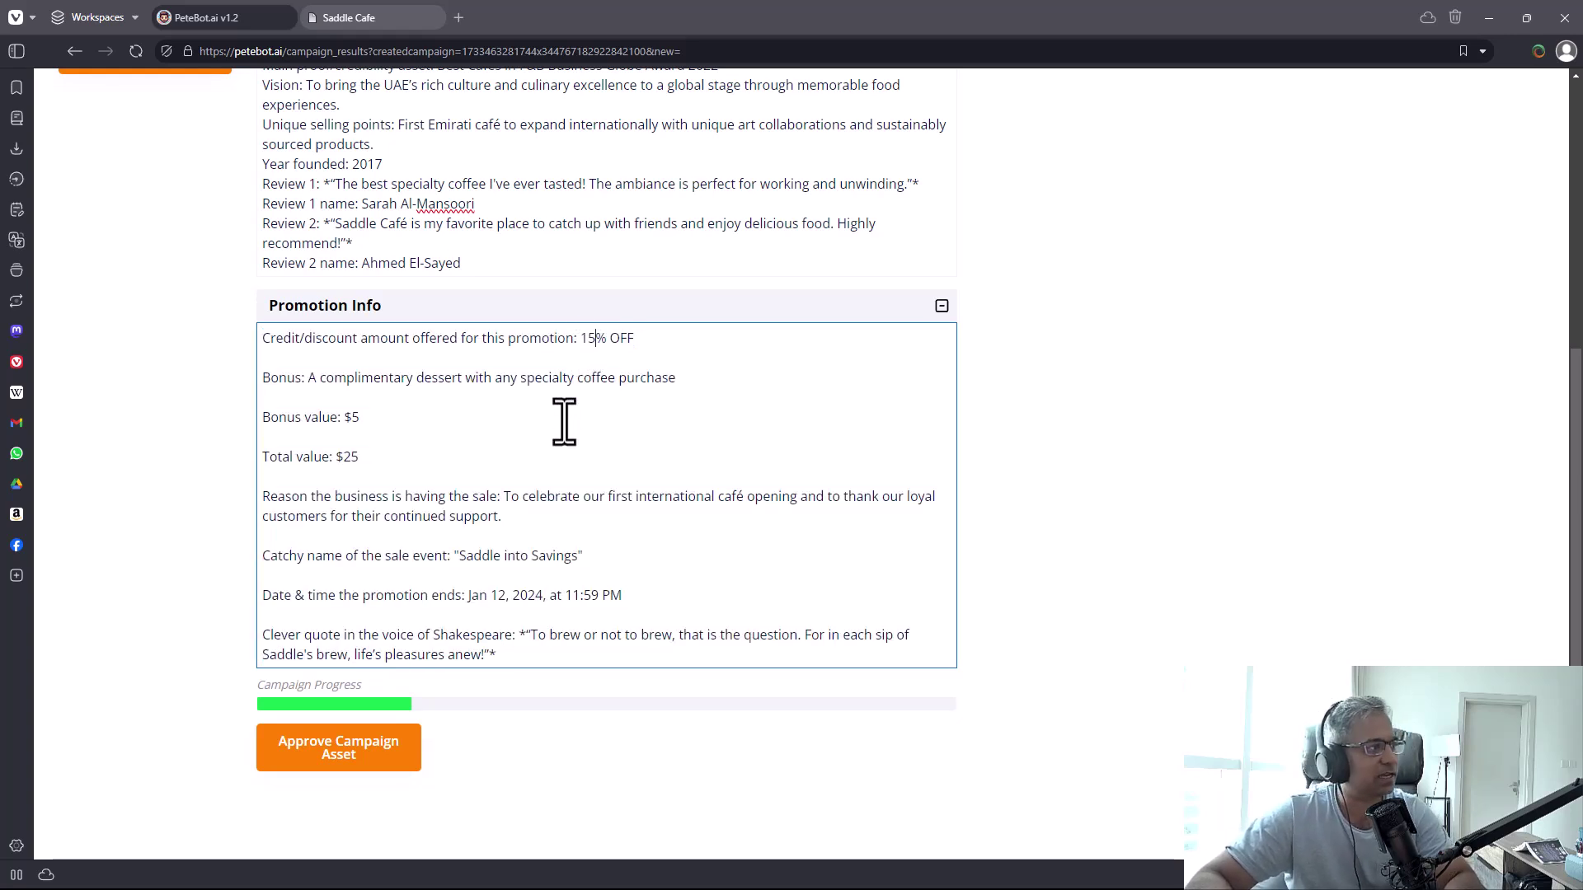
Replace "dessert" with "cookie" in the bonus line of the Promotion Info
left_click(682, 383)
key("shift+Up")
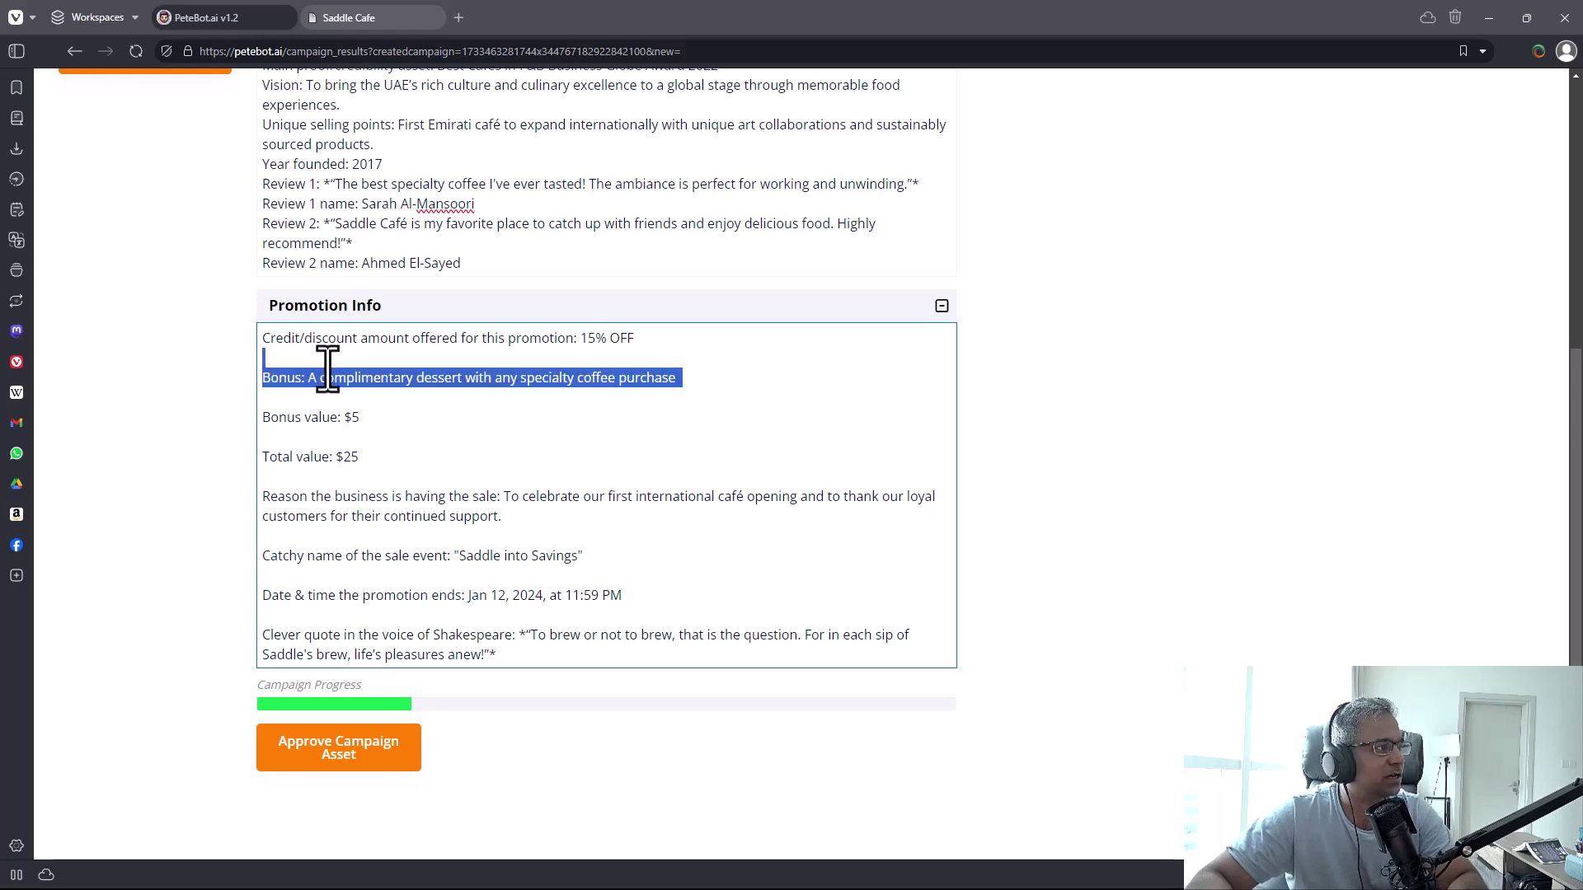
left_click(441, 381)
double_click(437, 381)
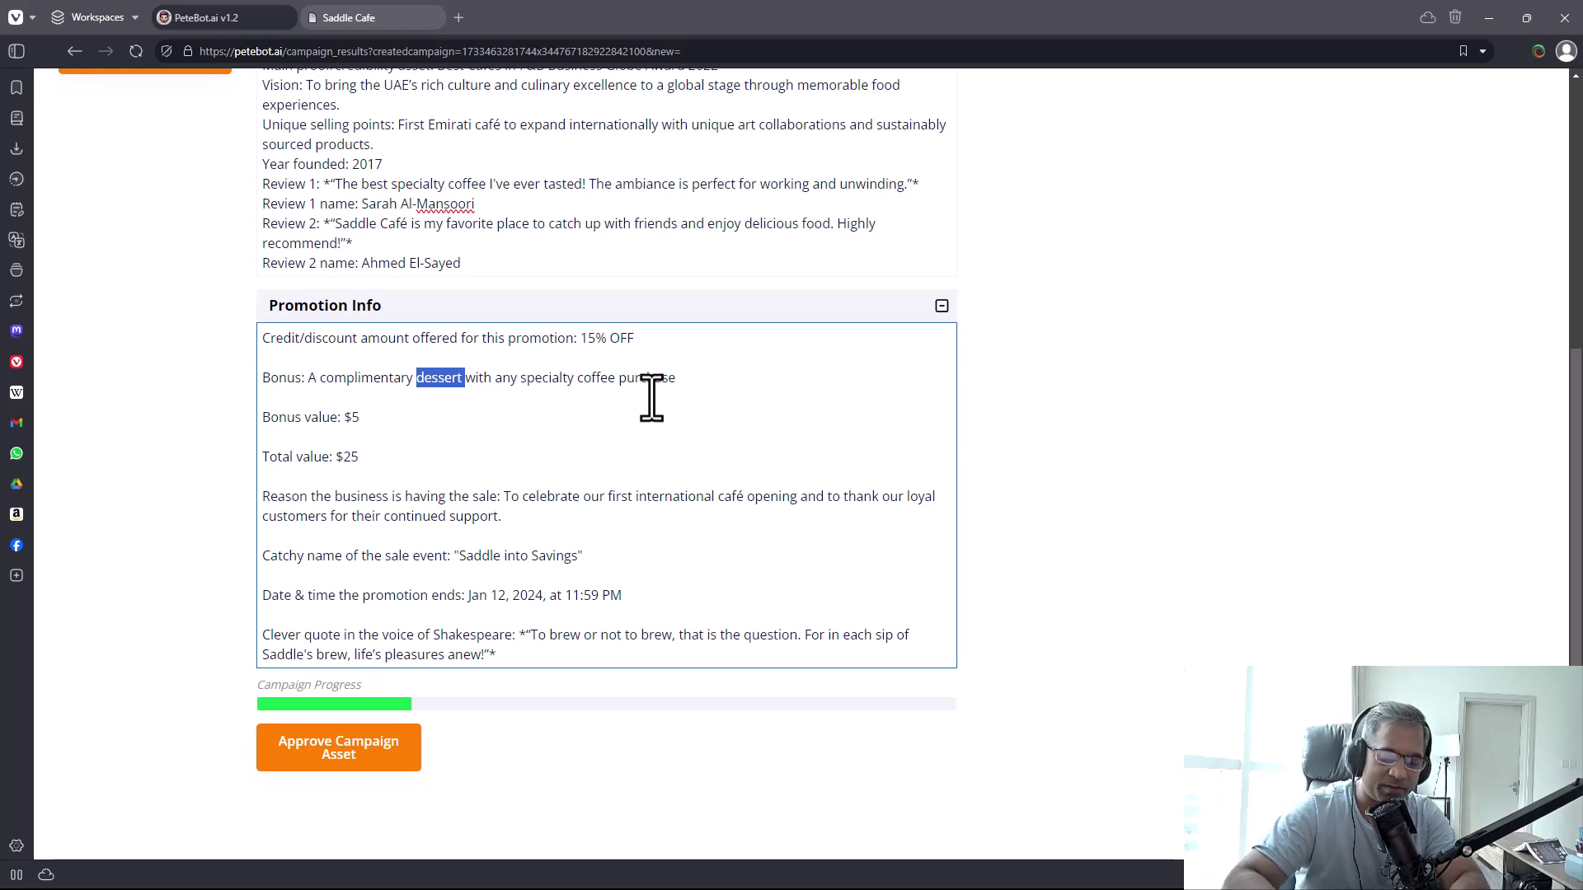
type("cookie")
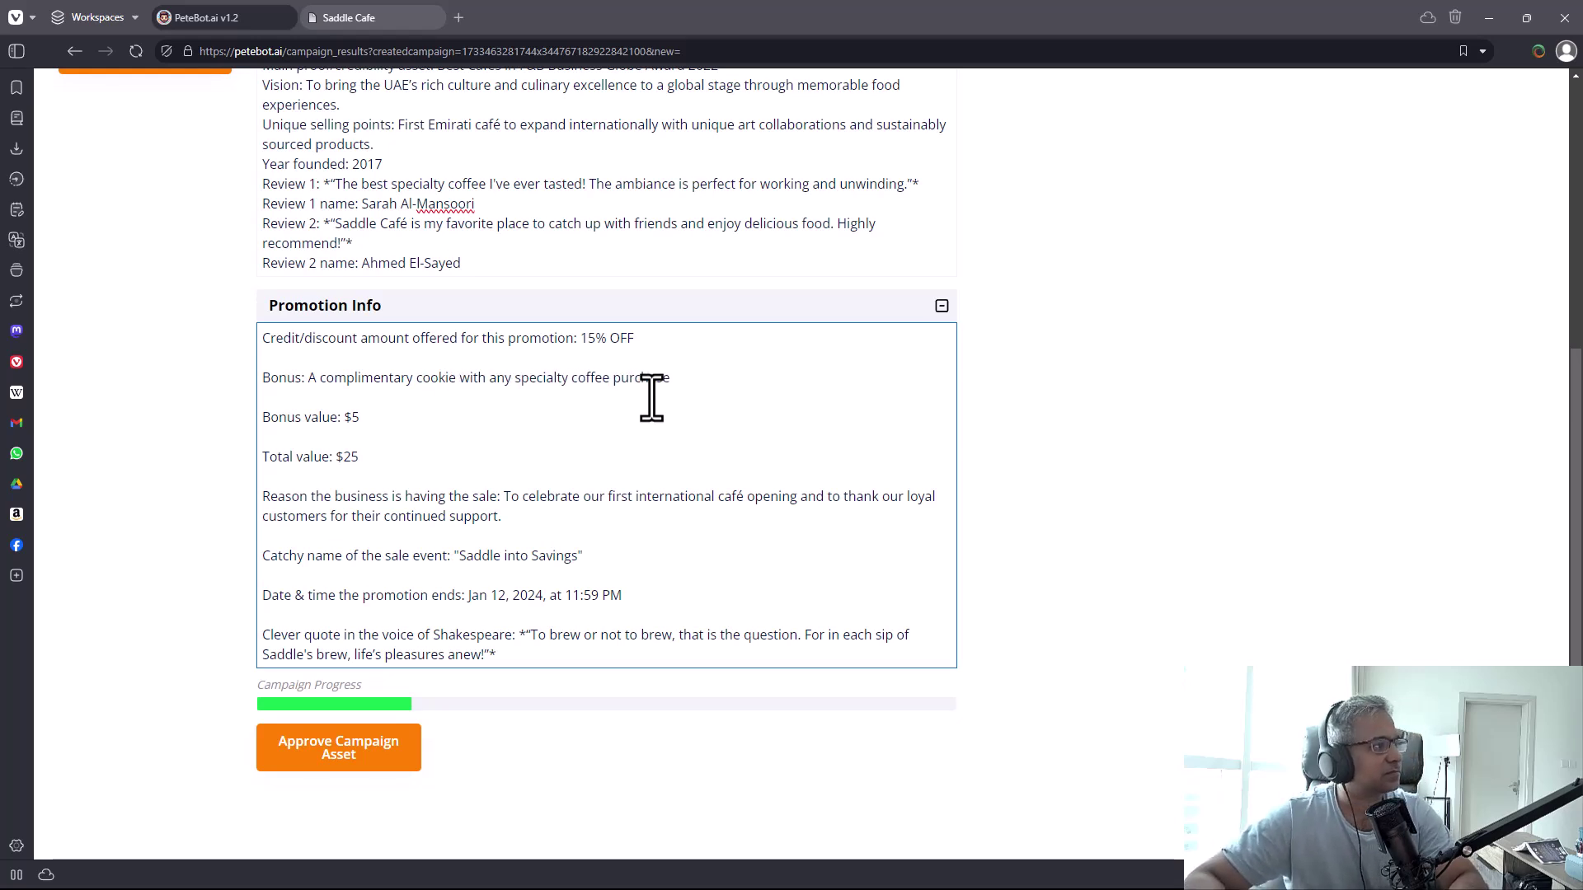
Approve the edited Promotion Info to generate Email #1 and bring that email into view
scroll(393, 491, "down", 1)
scroll(381, 693, "up", 1)
left_click(373, 745)
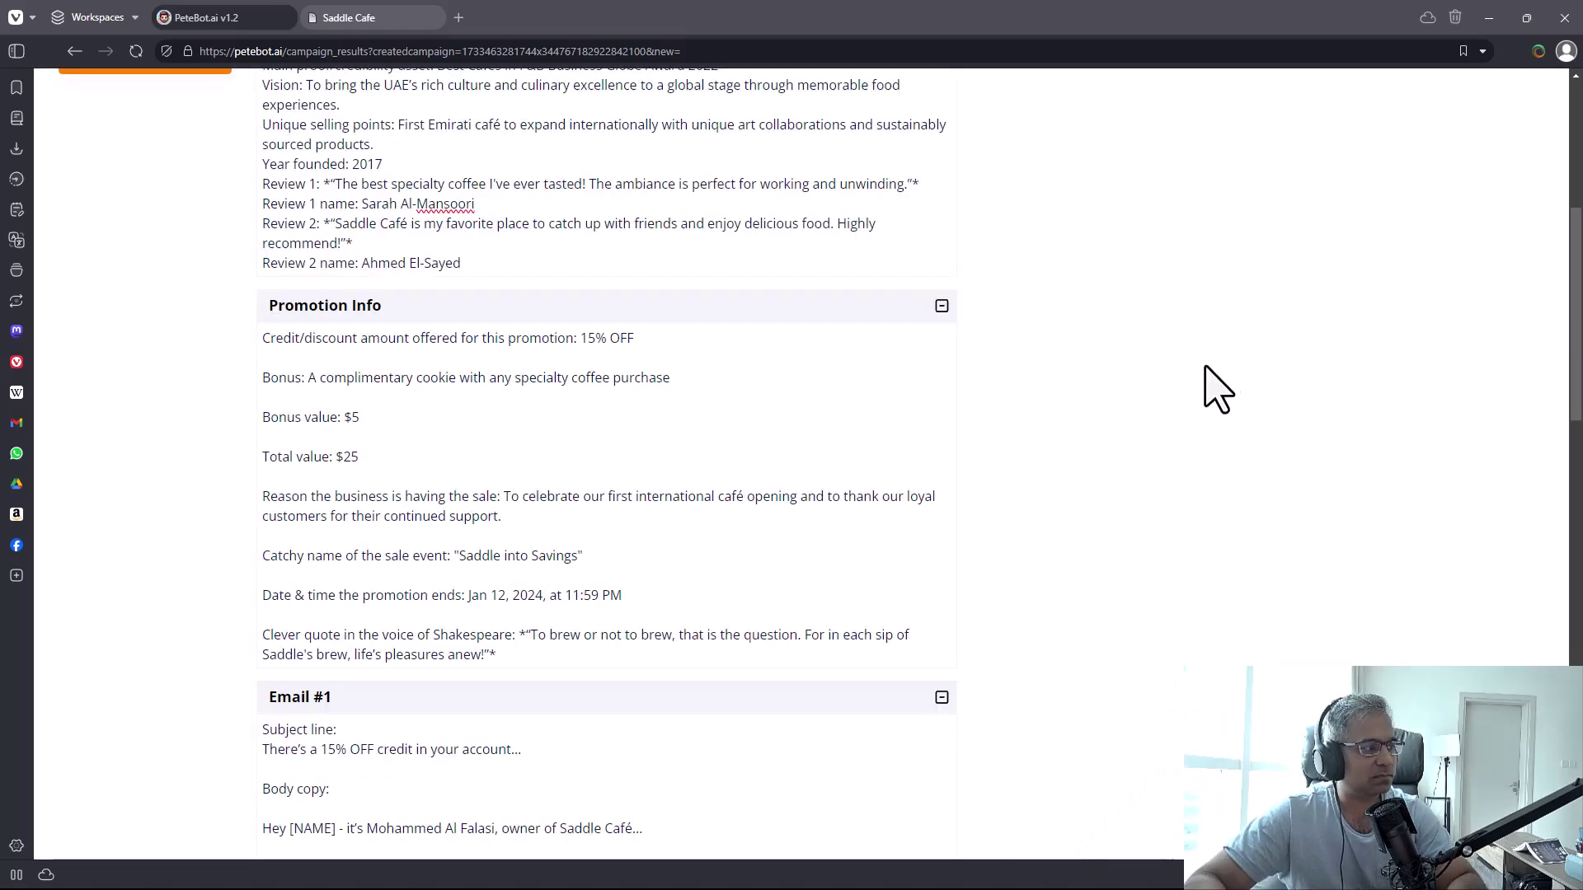
scroll(731, 463, "down", 5)
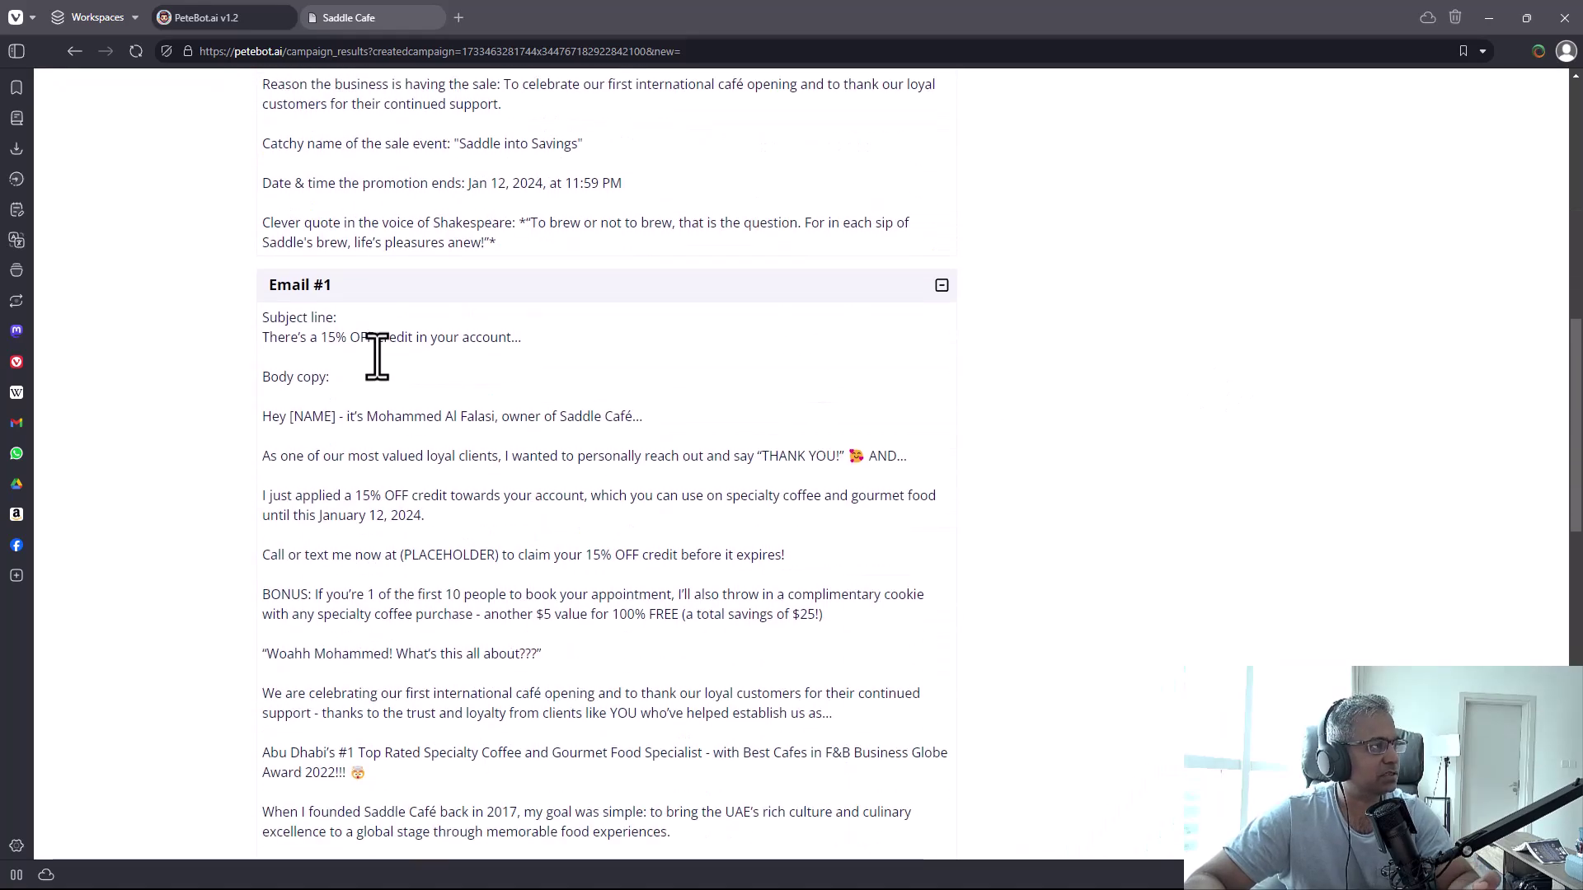
Read the subject line and the opening greeting of Email #1
left_click_drag(300, 339, 499, 337)
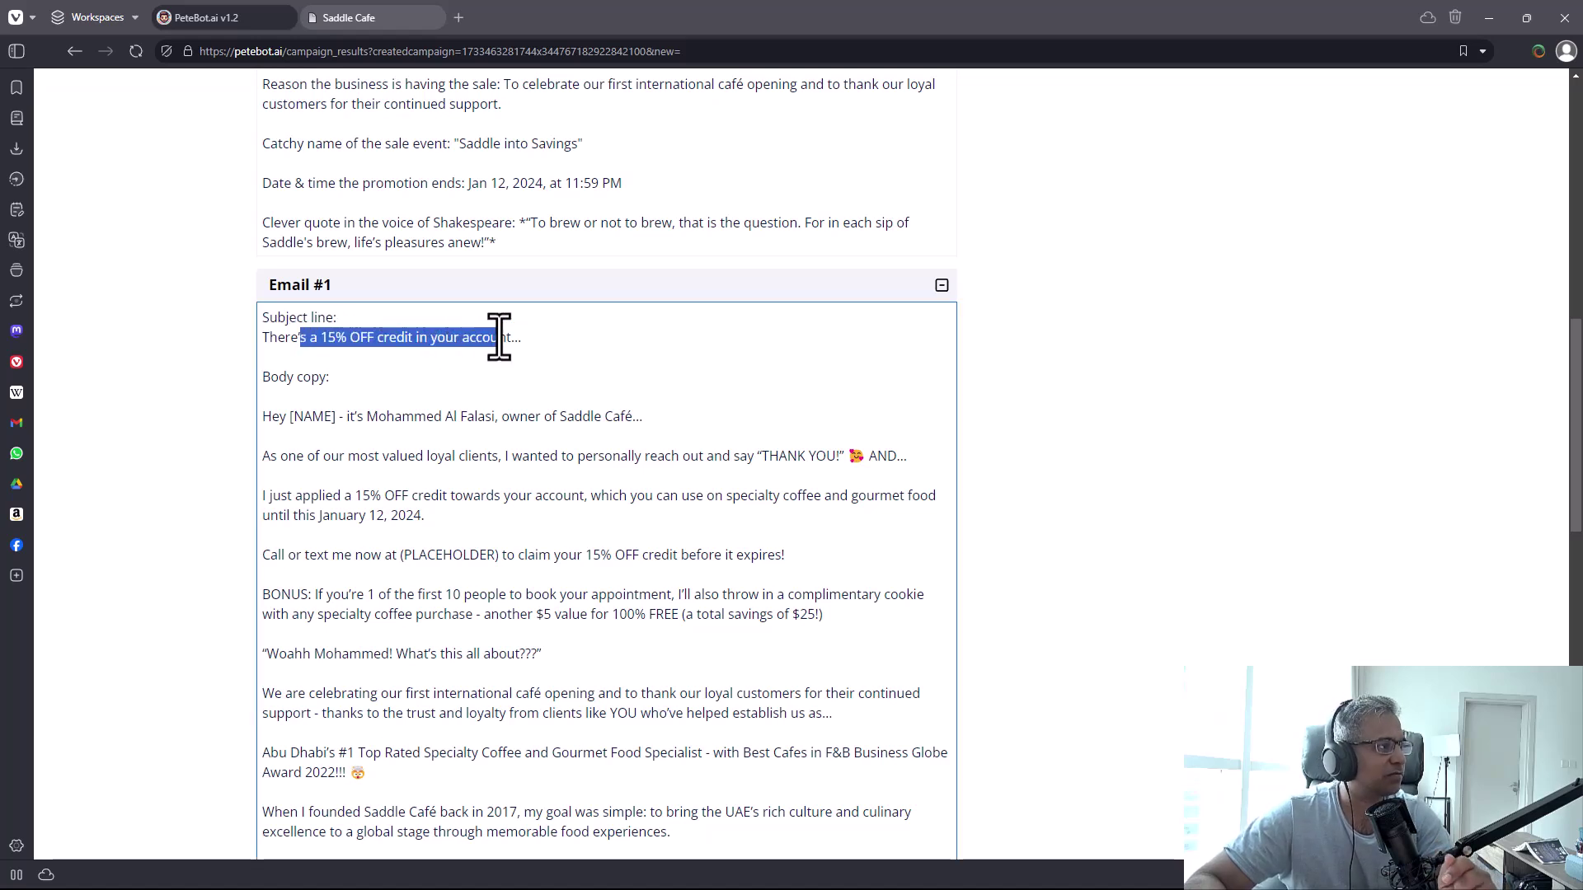
scroll(486, 372, "down", 2)
left_click_drag(333, 253, 402, 262)
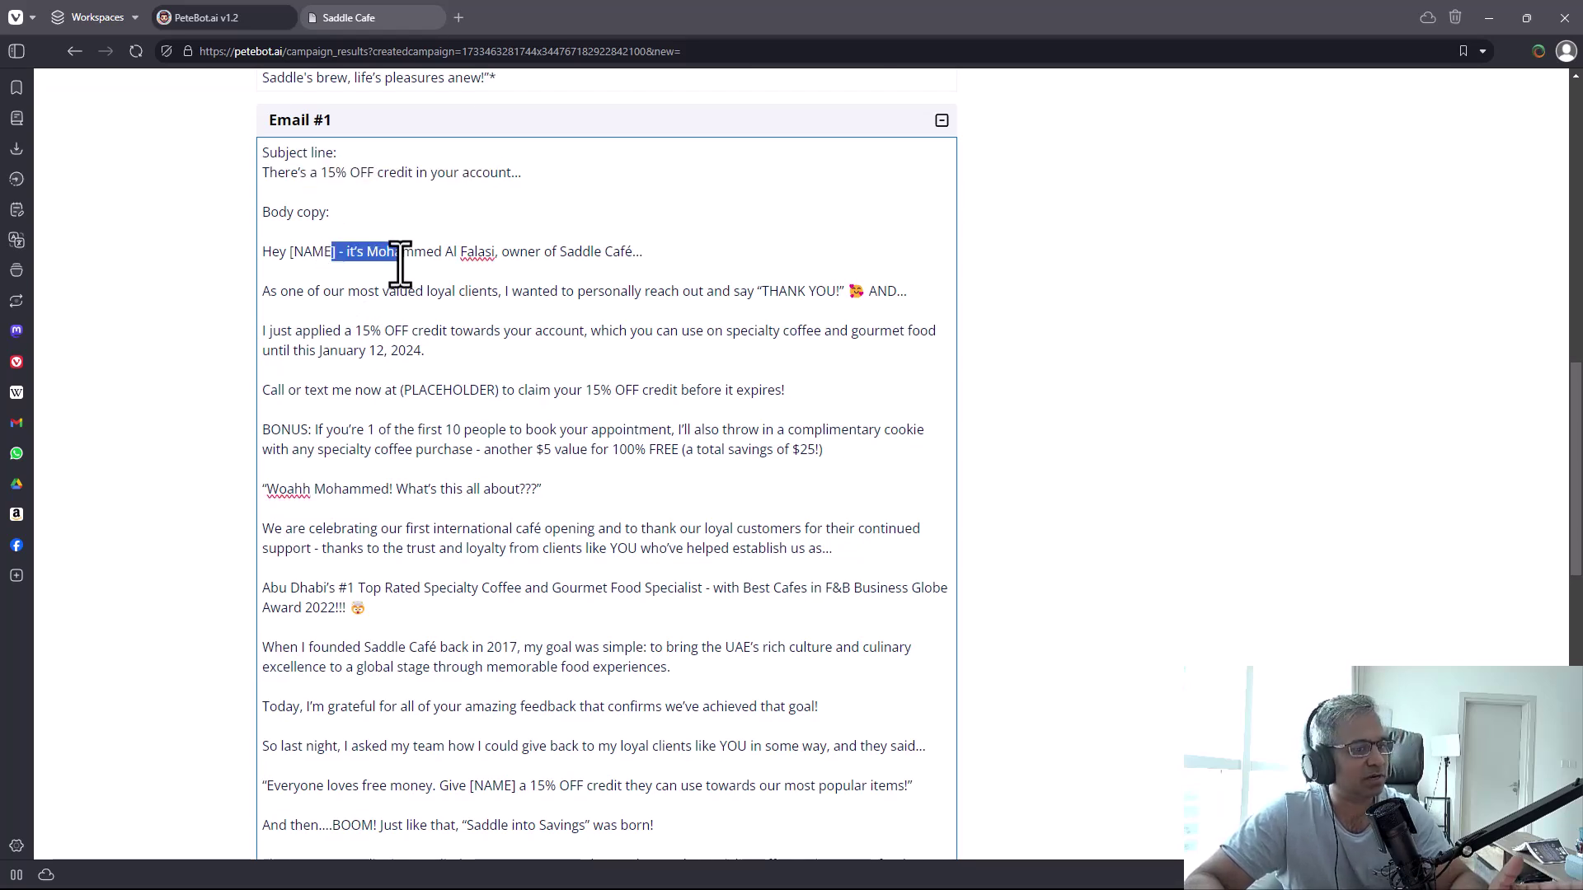
key("shift+Home")
key("Down")
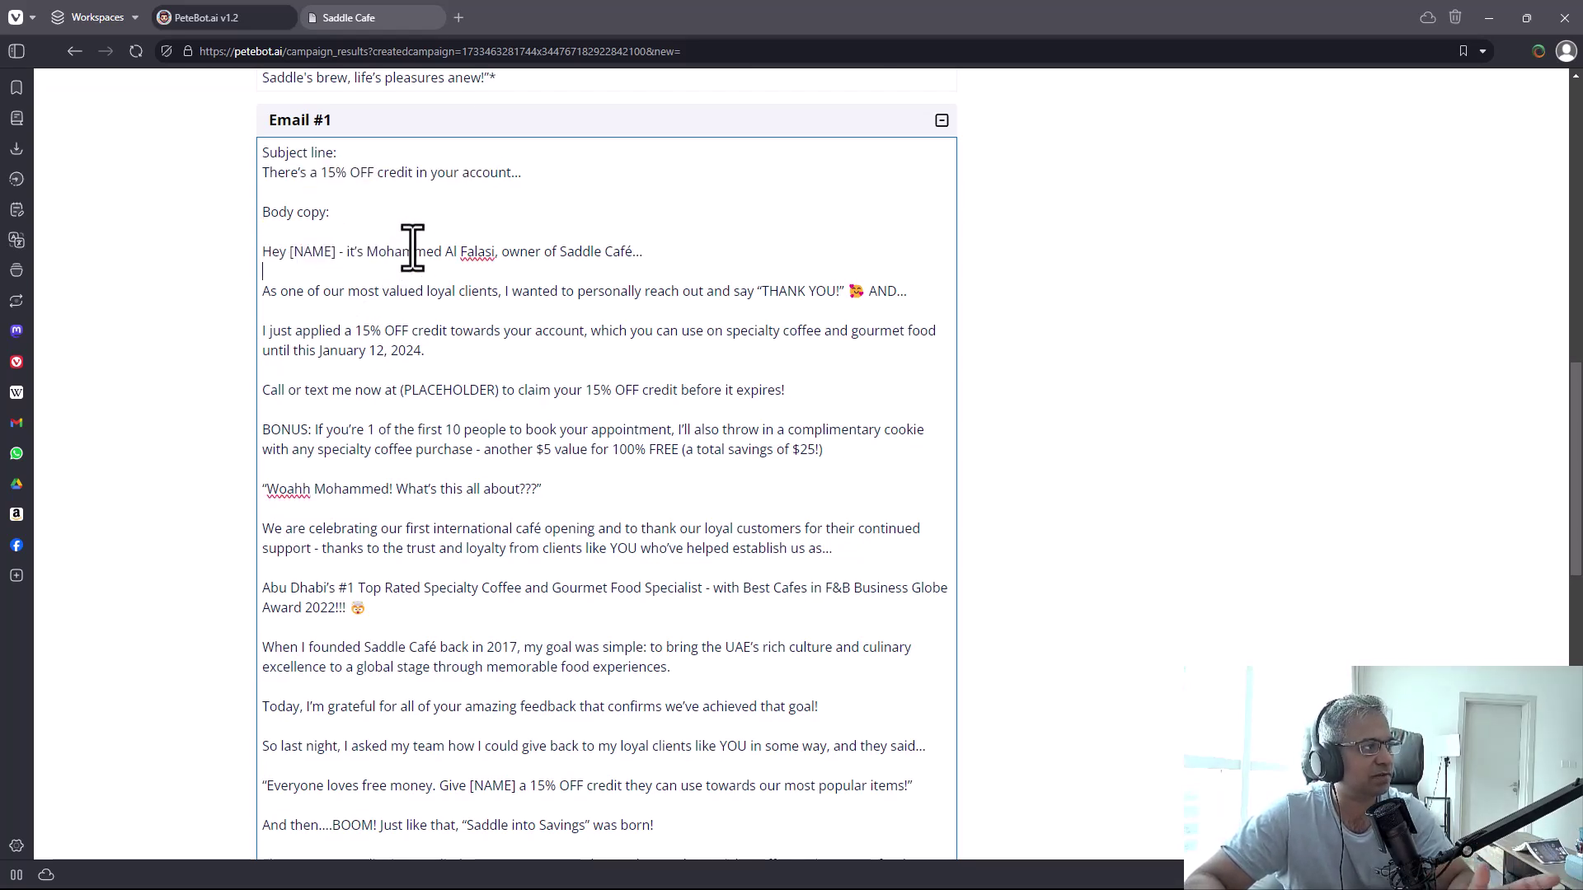
left_click_drag(412, 247, 530, 276)
left_click(530, 276)
Read the thank-you, credit offer, claim instructions and bonus passages in the body of Email #1
scroll(424, 343, "down", 1)
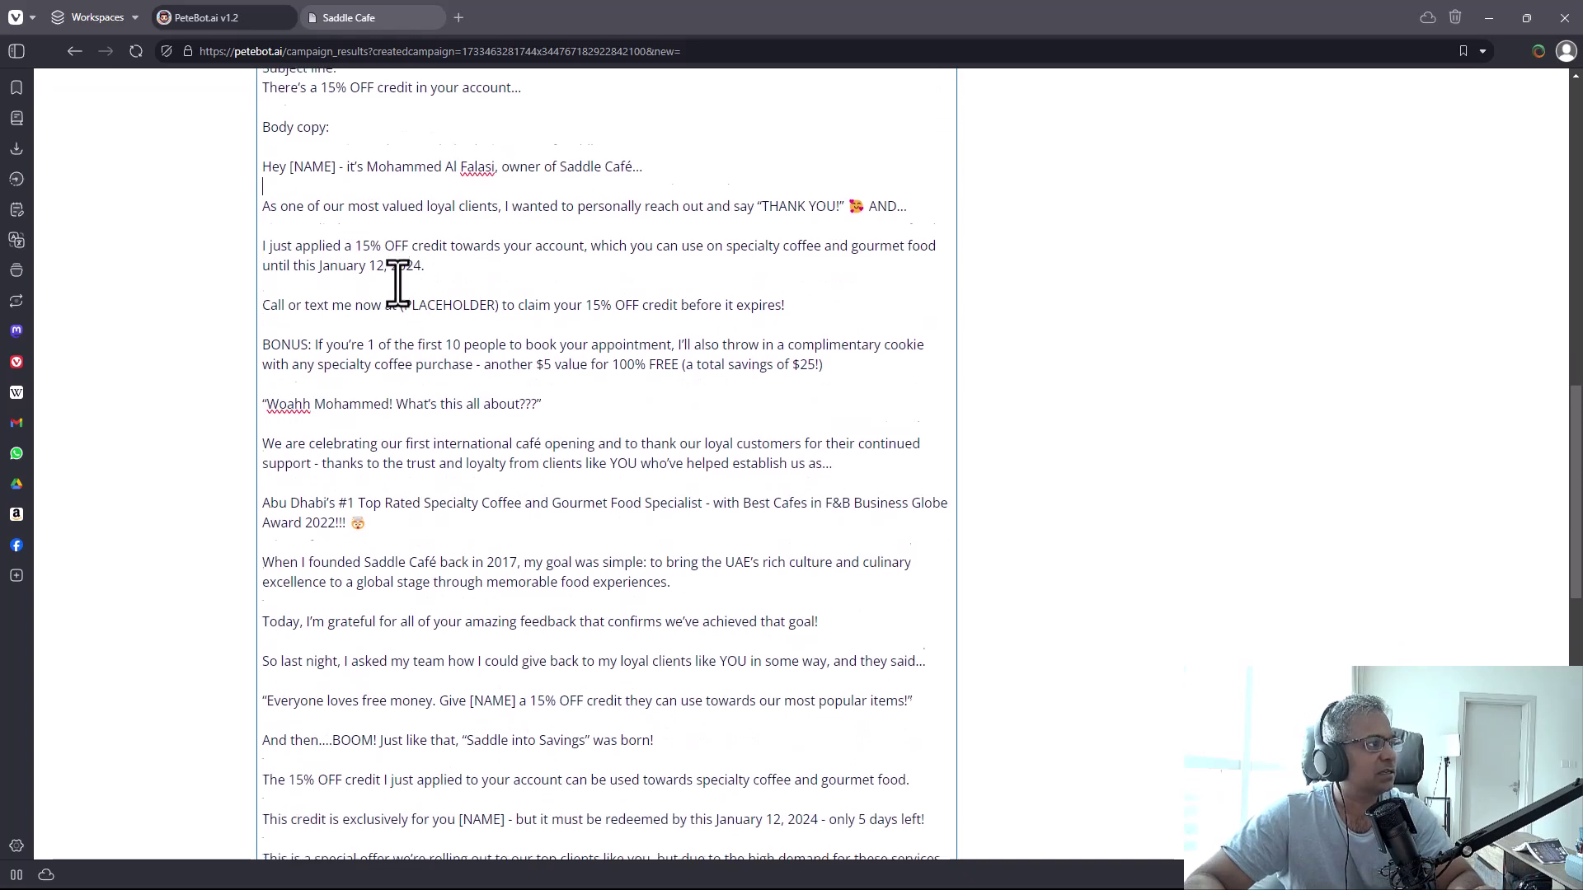
scroll(398, 282, "down", 1)
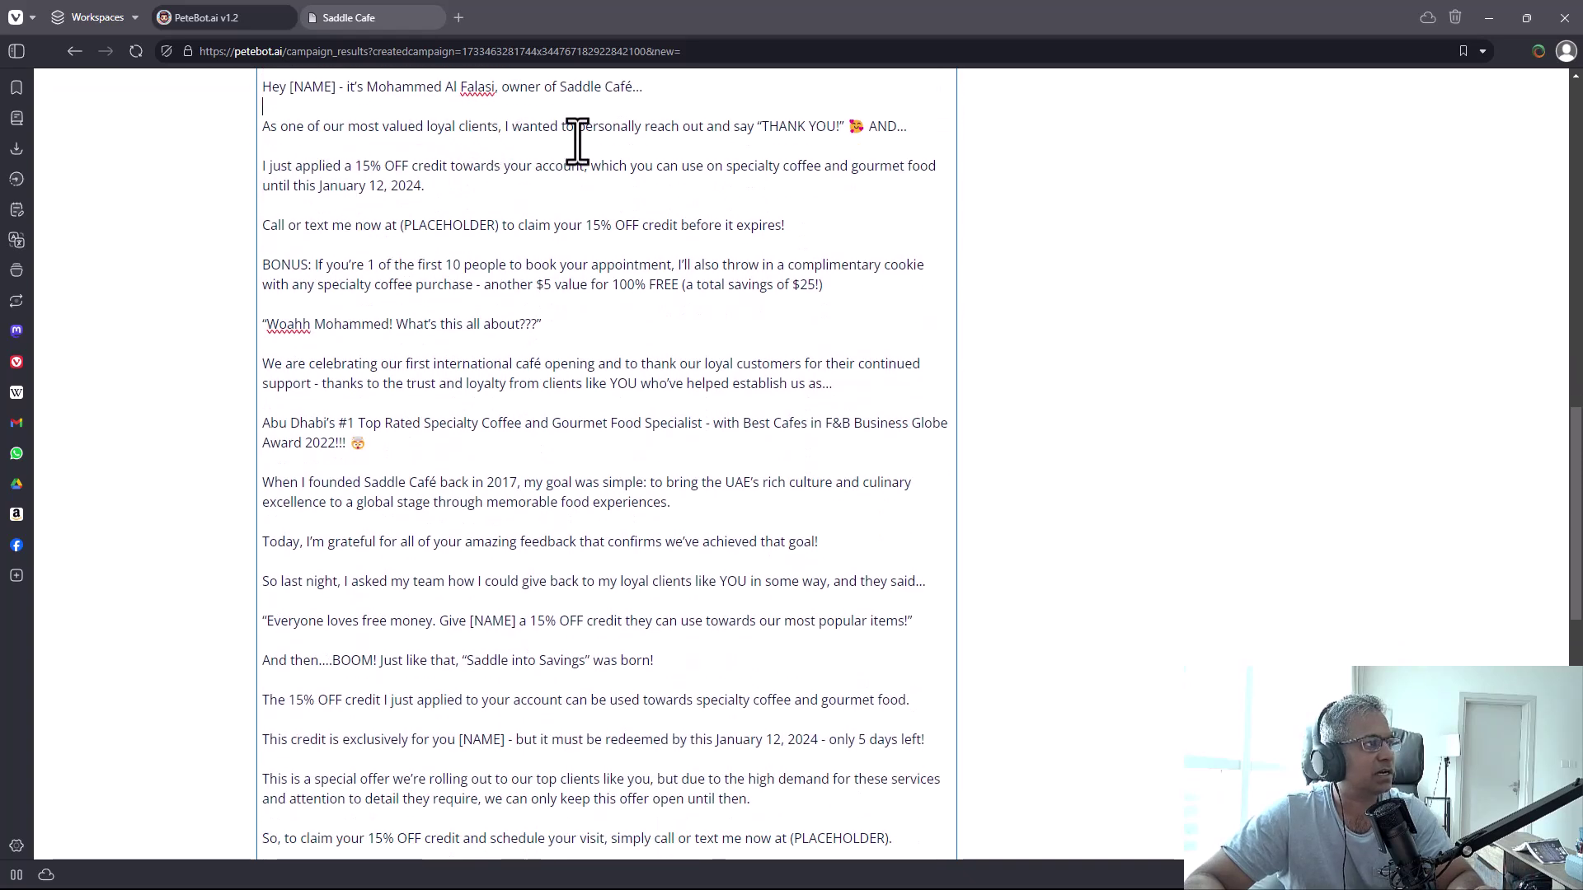
left_click_drag(288, 146, 708, 222)
left_click(709, 223)
left_click_drag(430, 252, 528, 286)
left_click(578, 296)
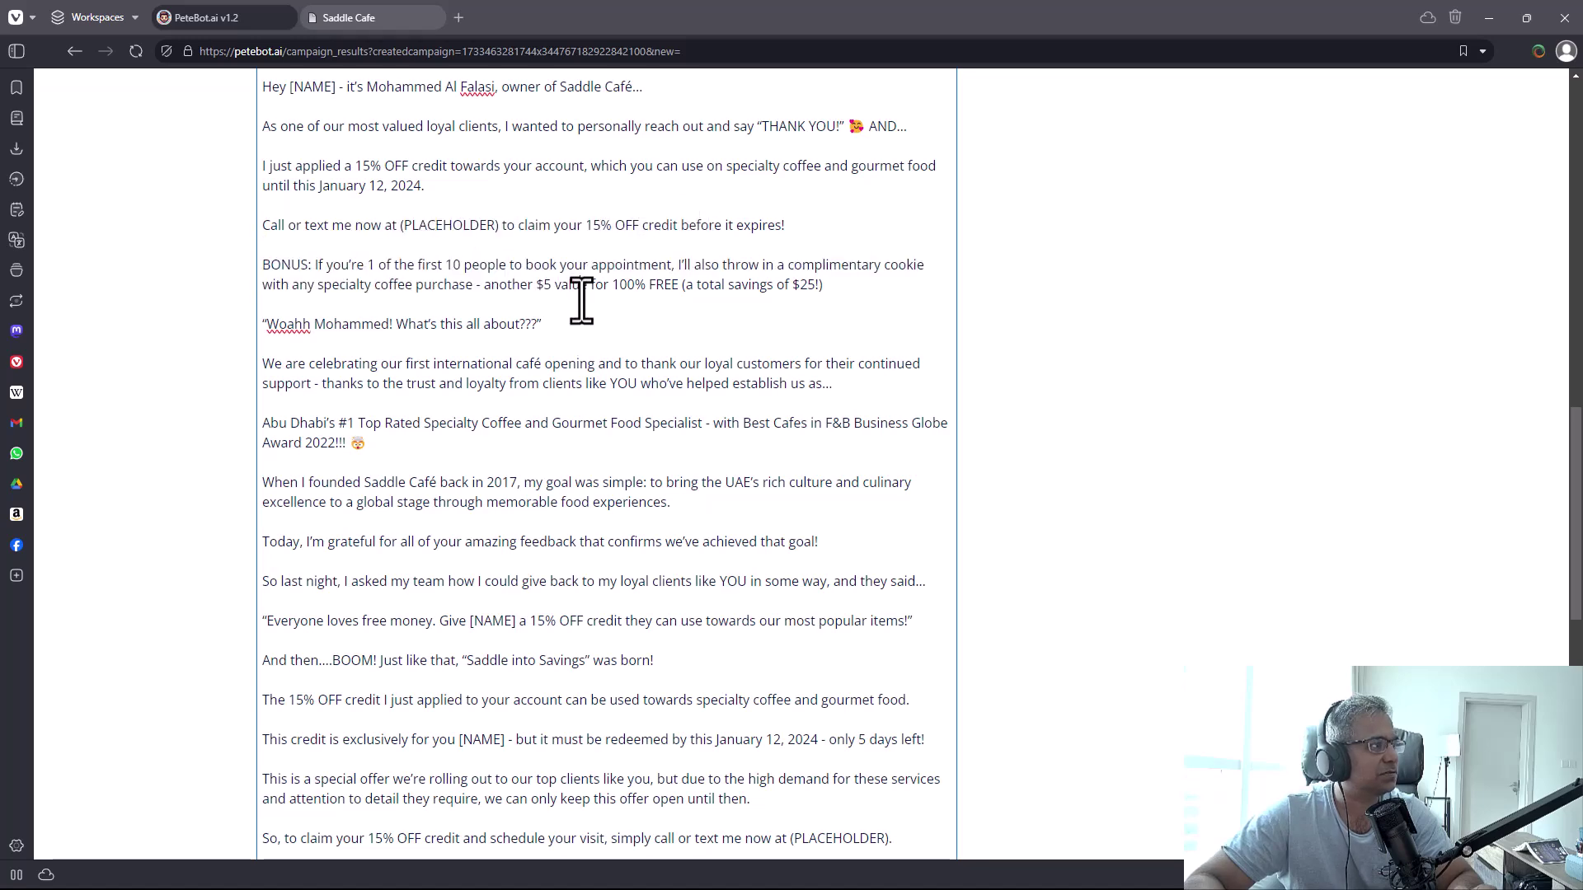
Read the passages of Email #1 on the reason for the promotion, the international café opening and the founding story
scroll(582, 304, "down", 2)
left_click_drag(313, 165, 517, 180)
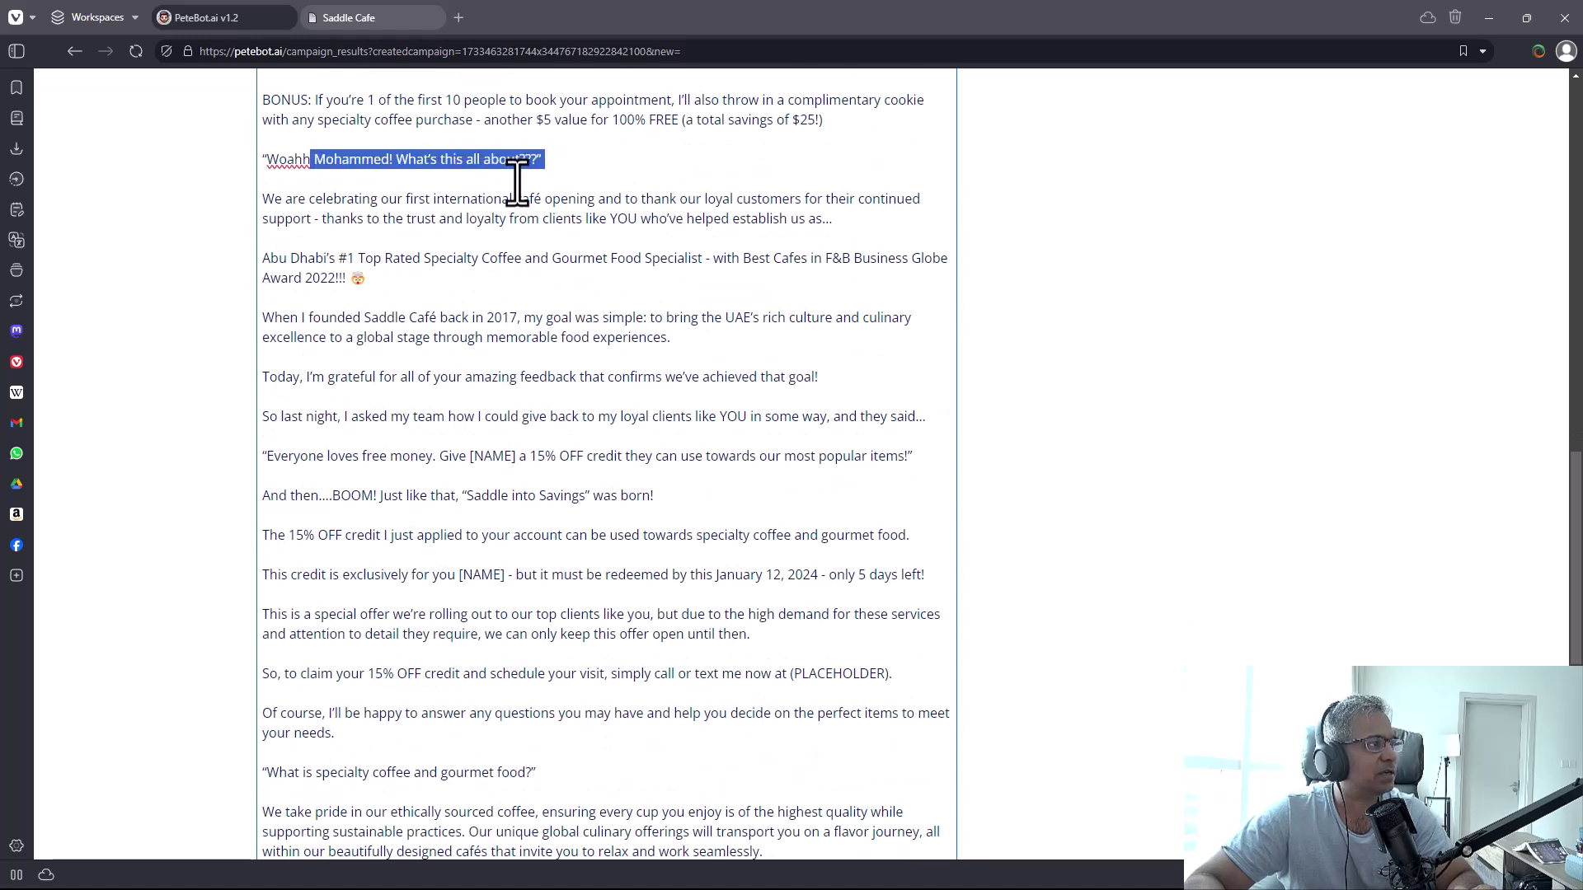
left_click(552, 185)
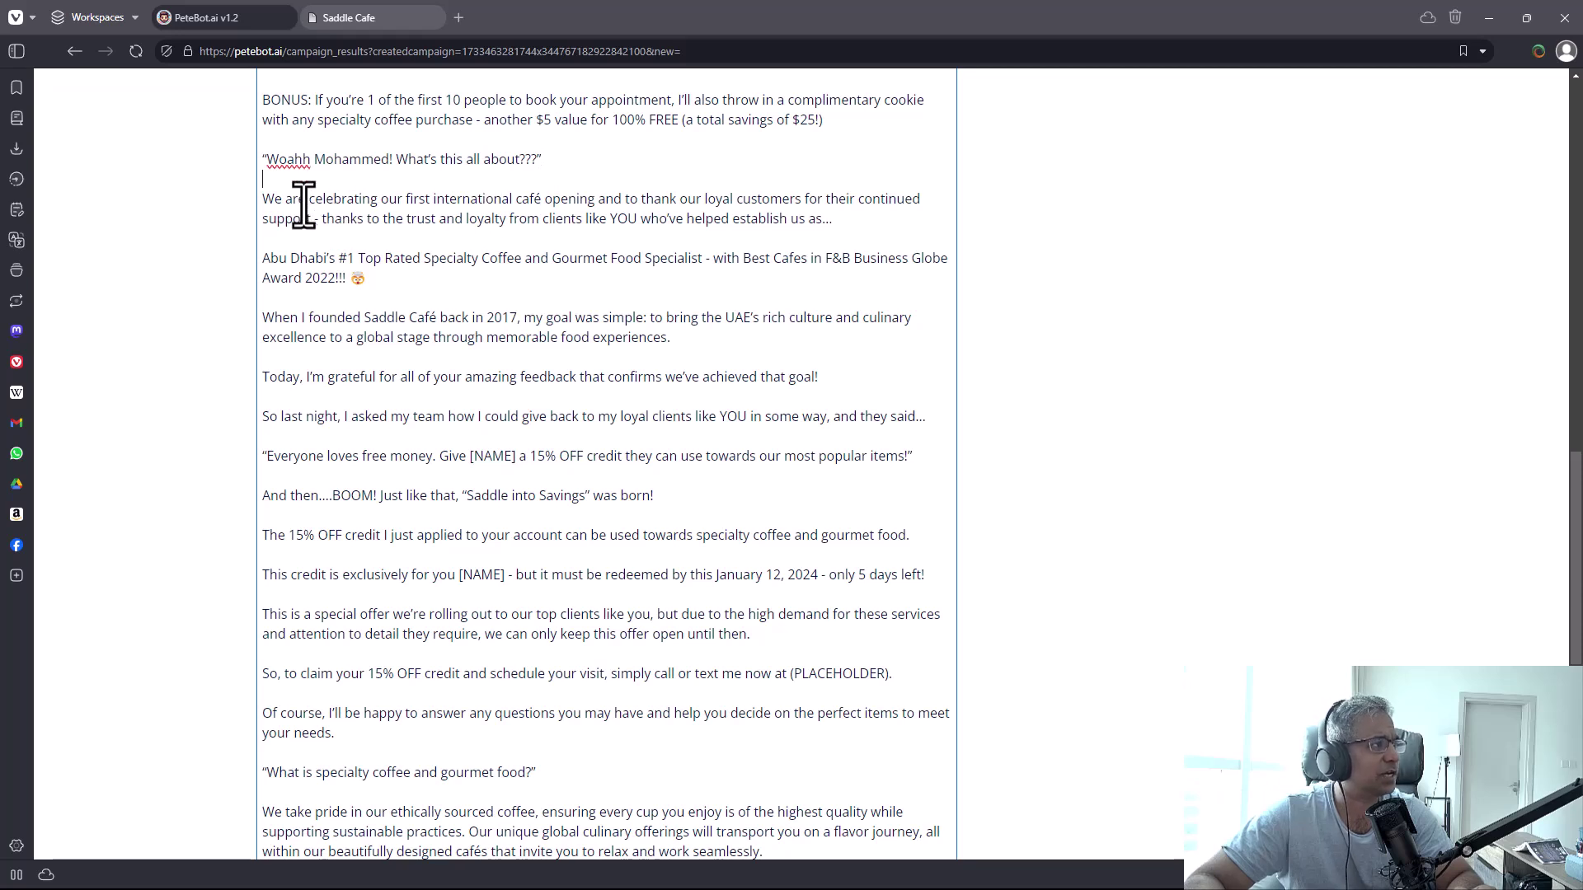
left_click_drag(305, 202, 641, 210)
left_click(641, 211)
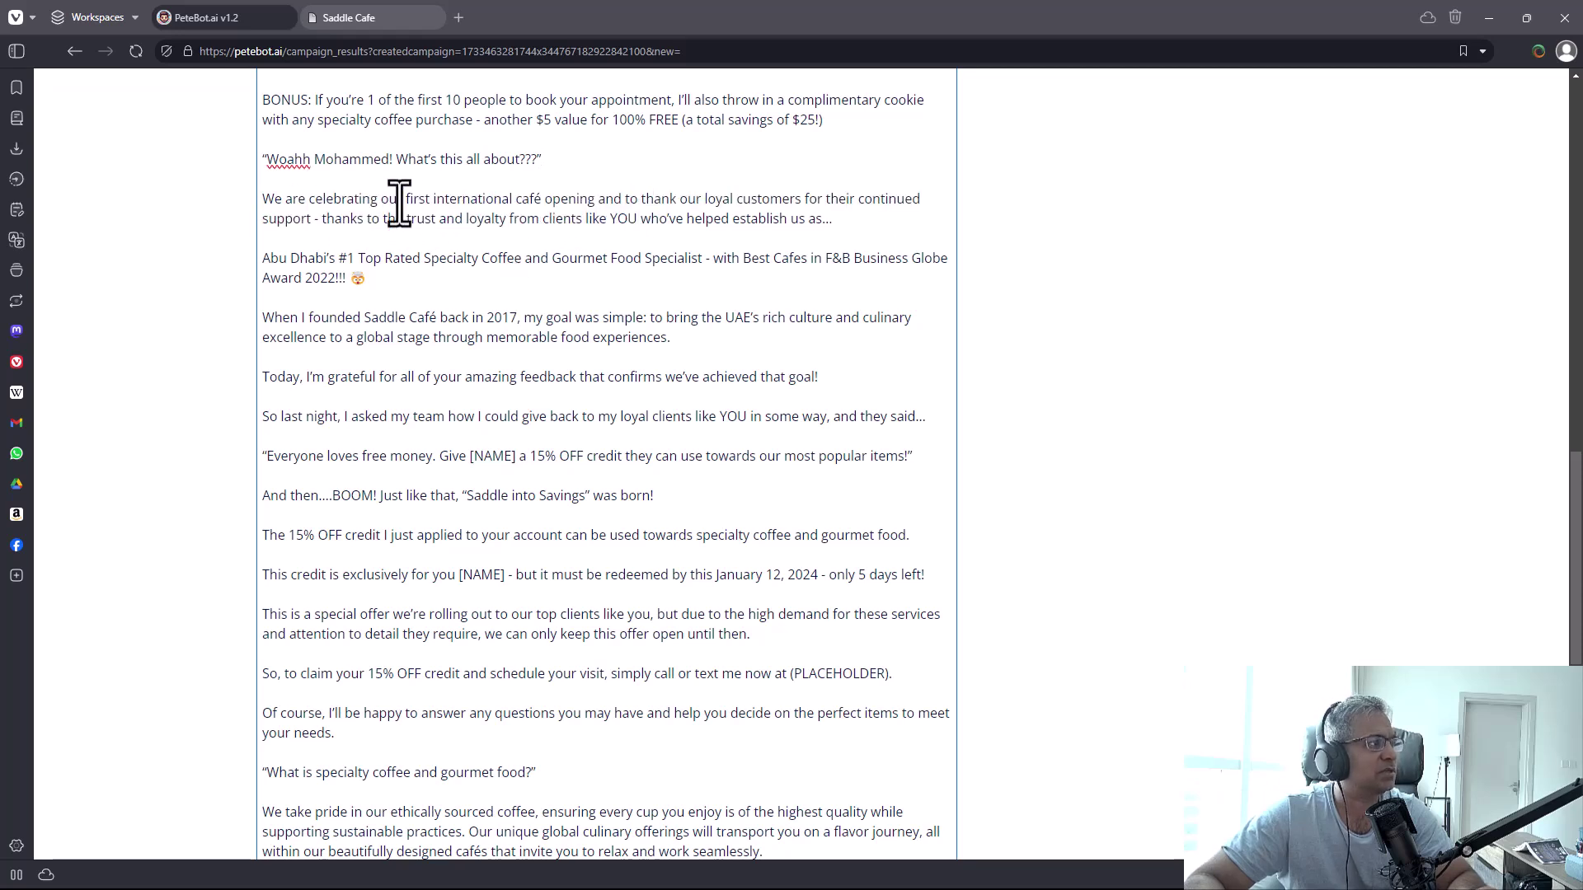
left_click_drag(404, 200, 481, 218)
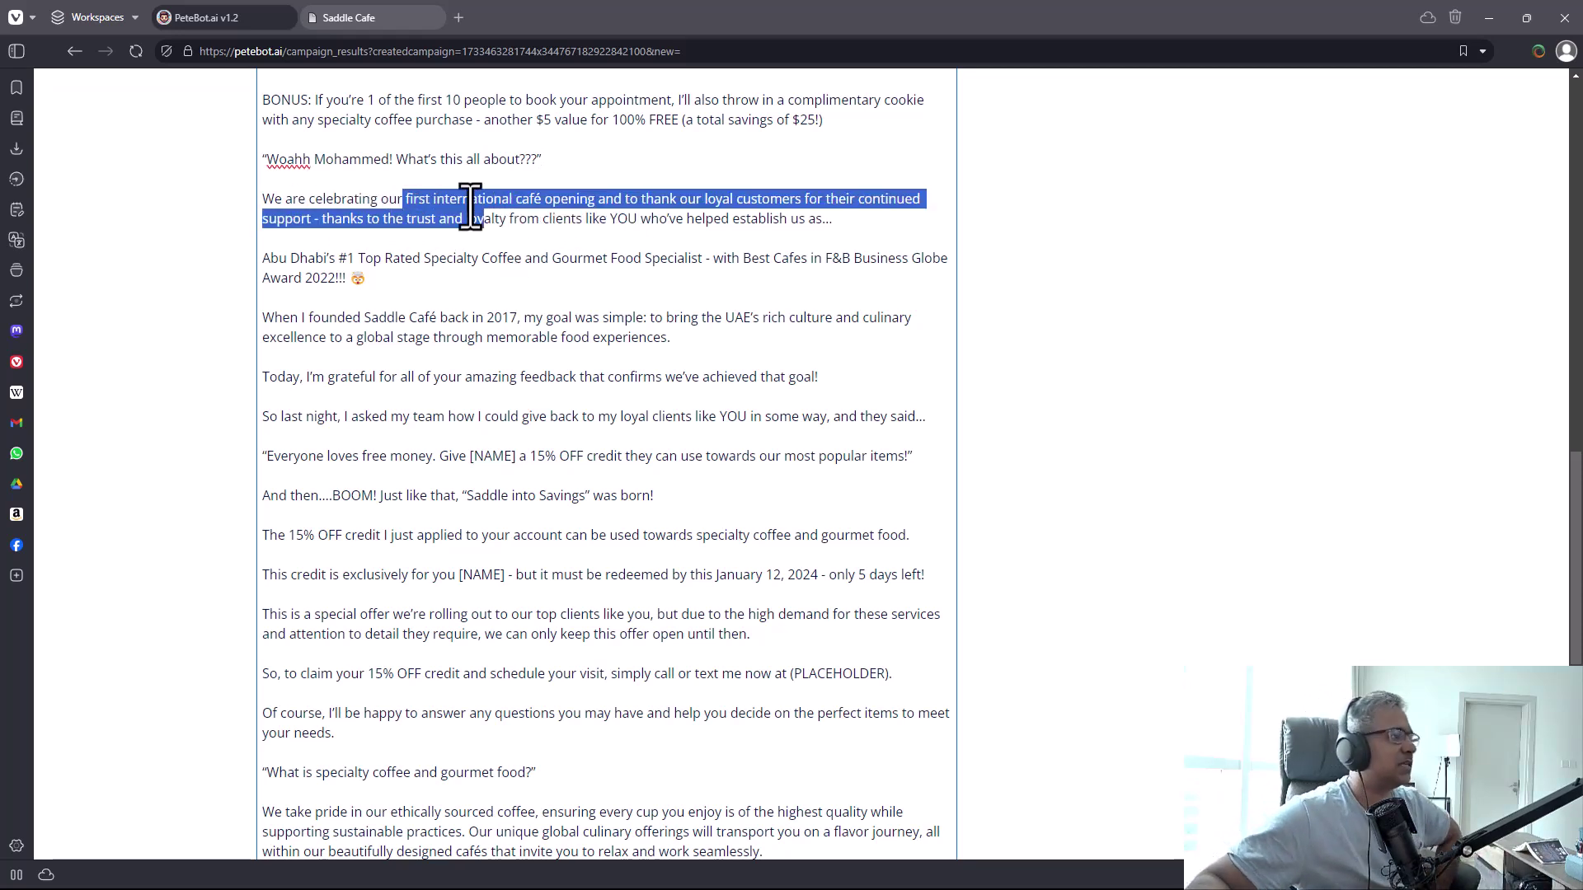
scroll(458, 152, "down", 2)
left_click_drag(381, 99, 590, 192)
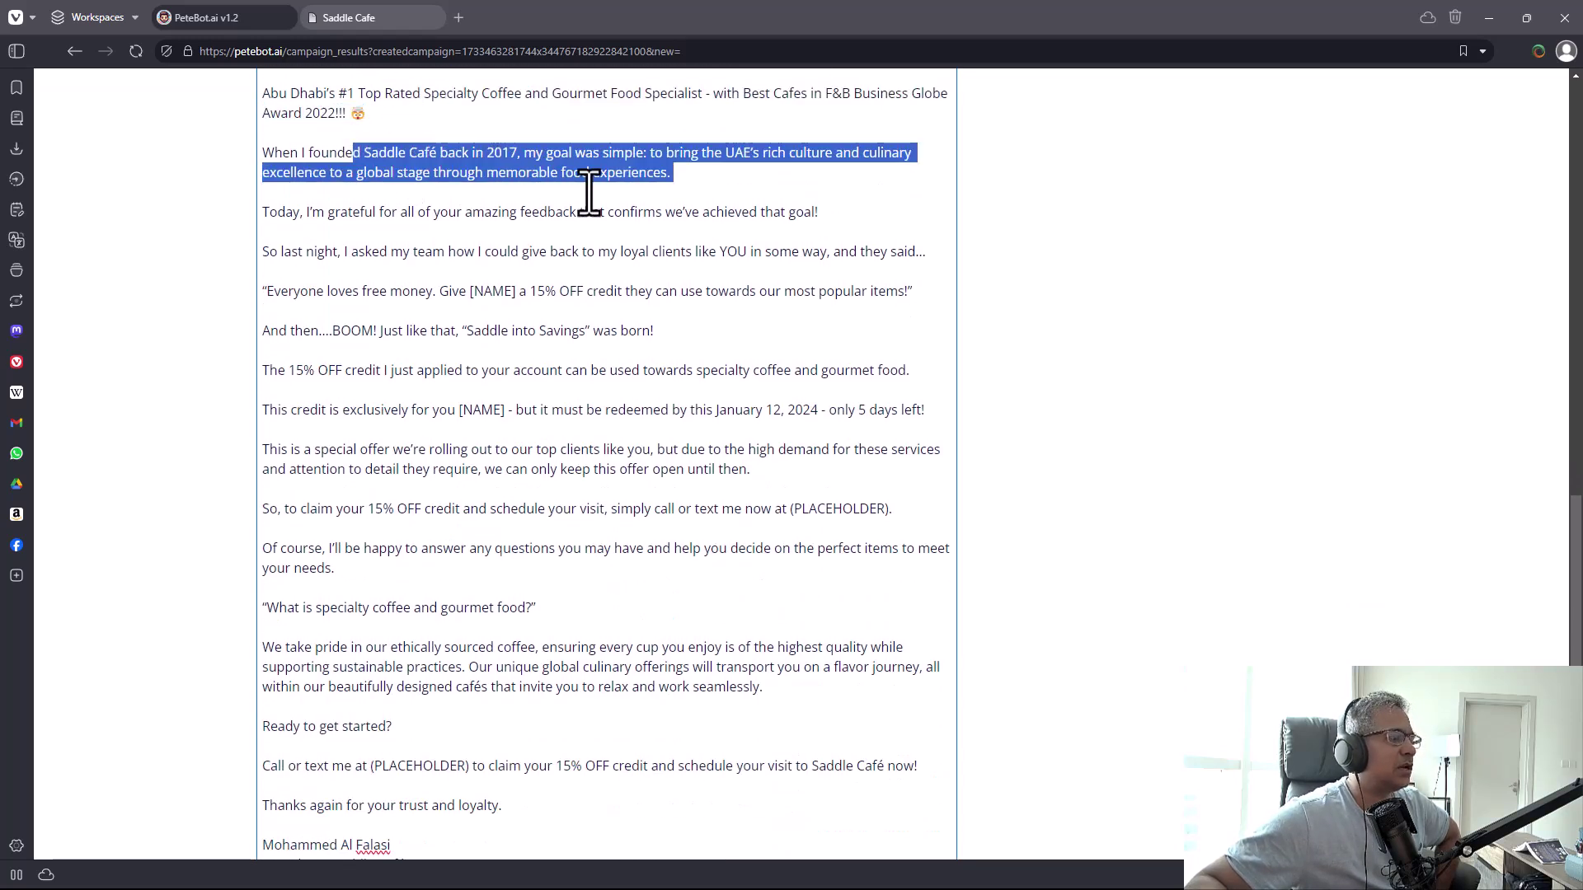
left_click(480, 173)
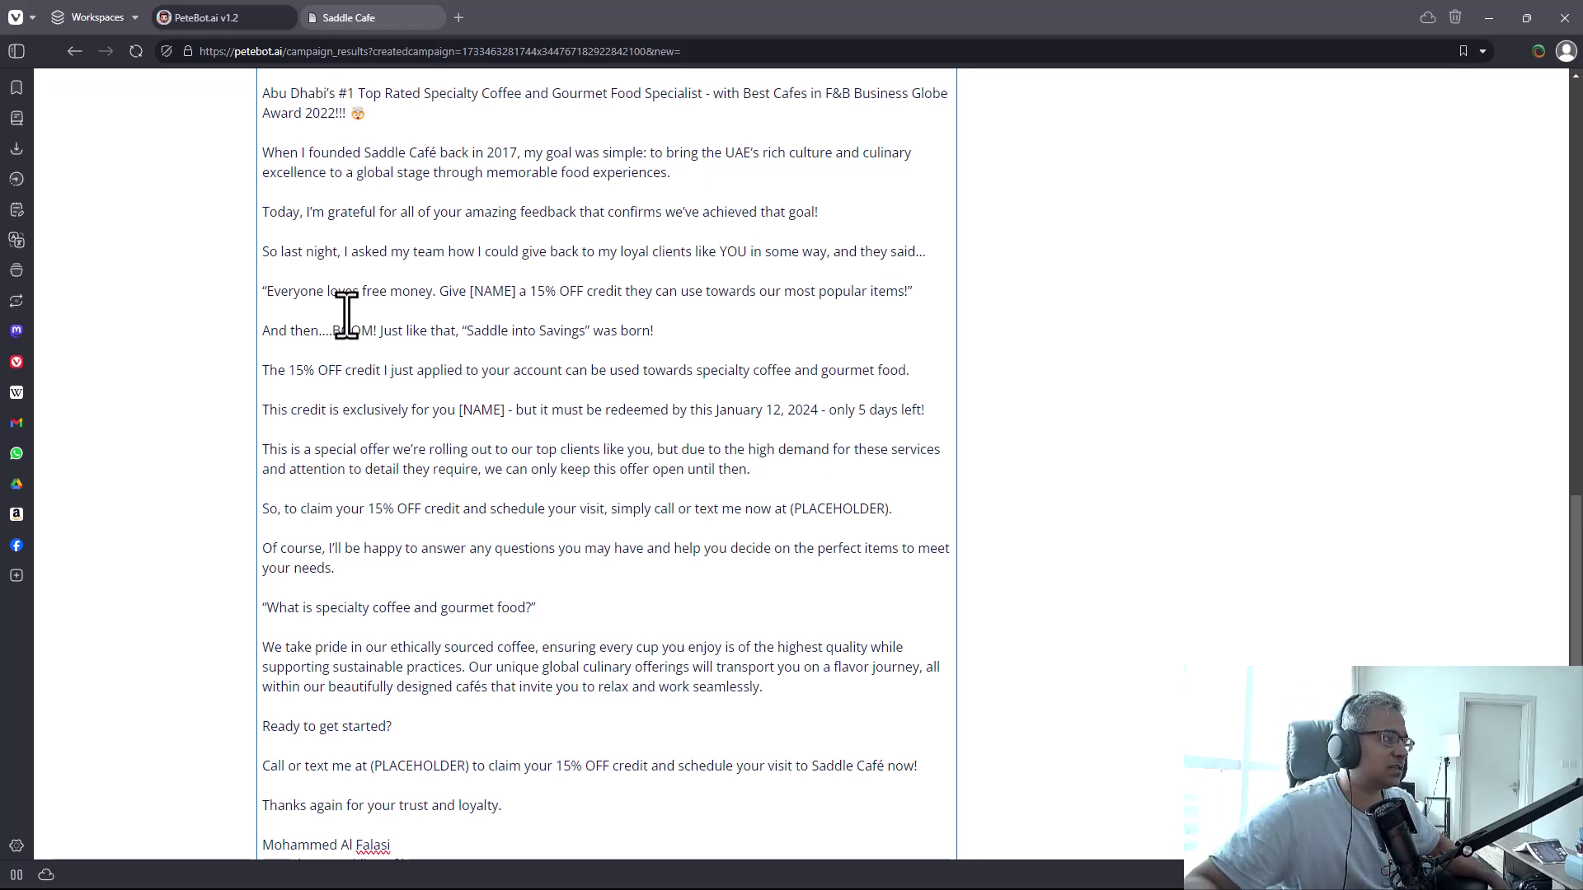
Read the lines of Email #1 on what the 15% OFF credit covers and its redemption deadline
scroll(362, 347, "down", 2)
scroll(350, 313, "up", 1)
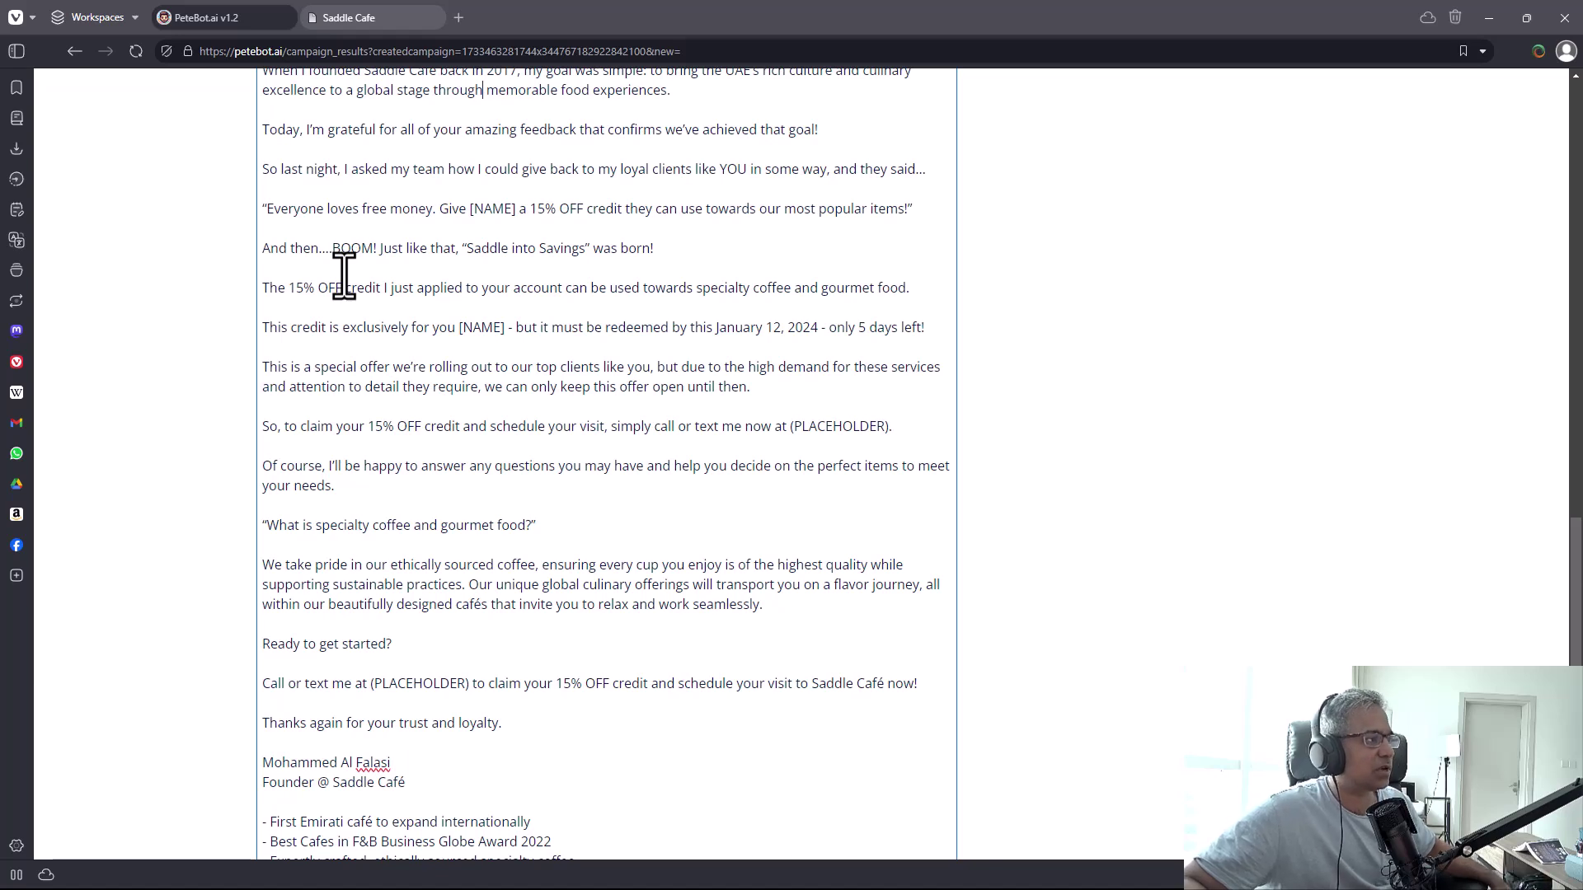
left_click_drag(289, 290, 501, 305)
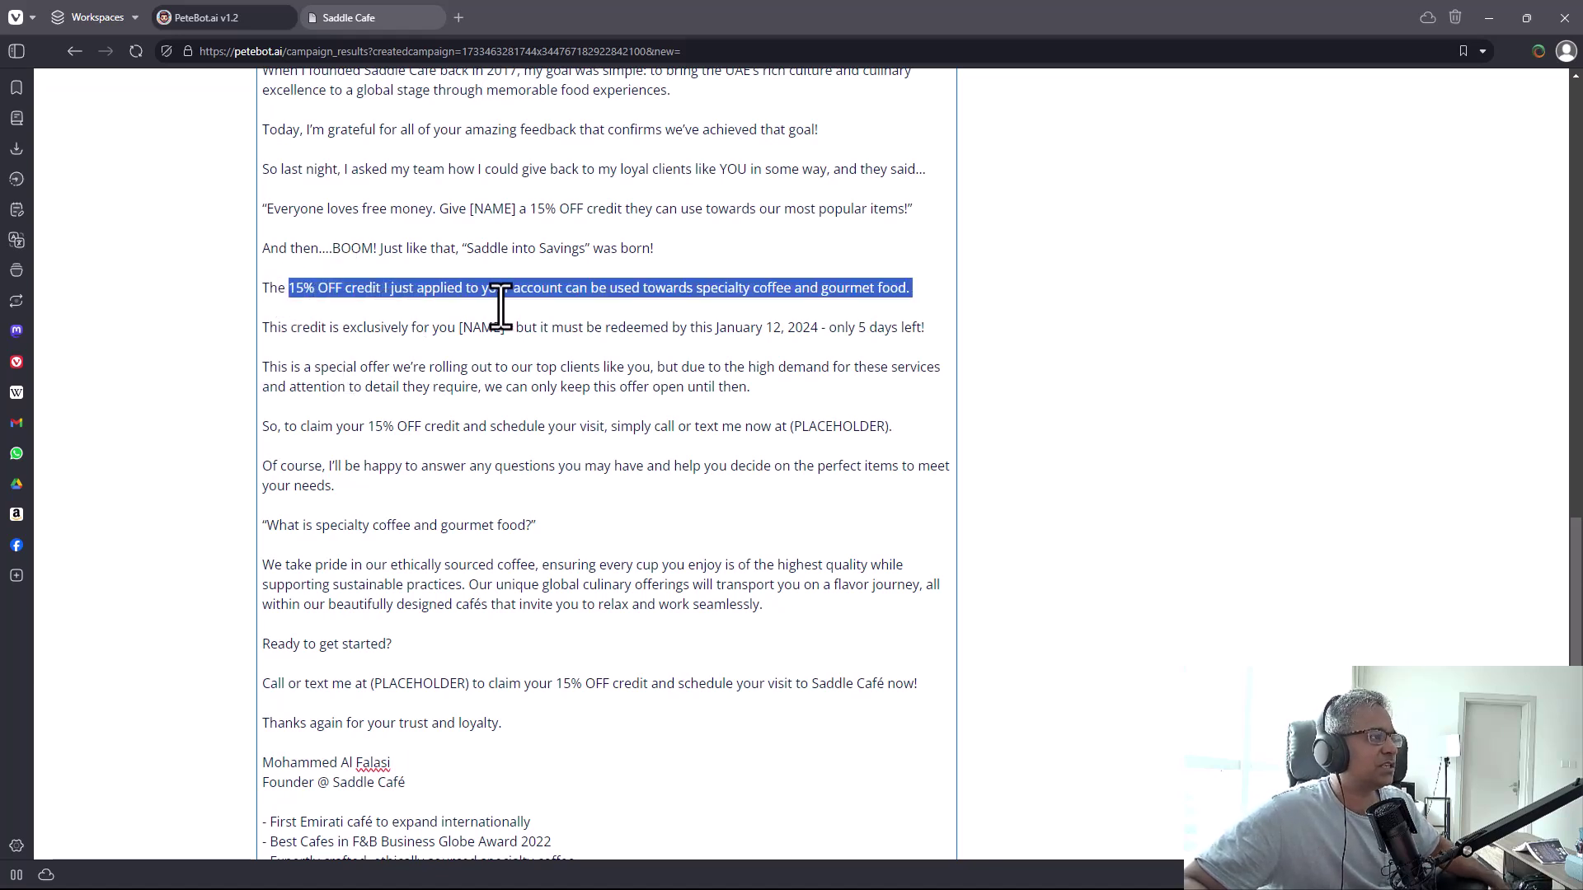
left_click(615, 305)
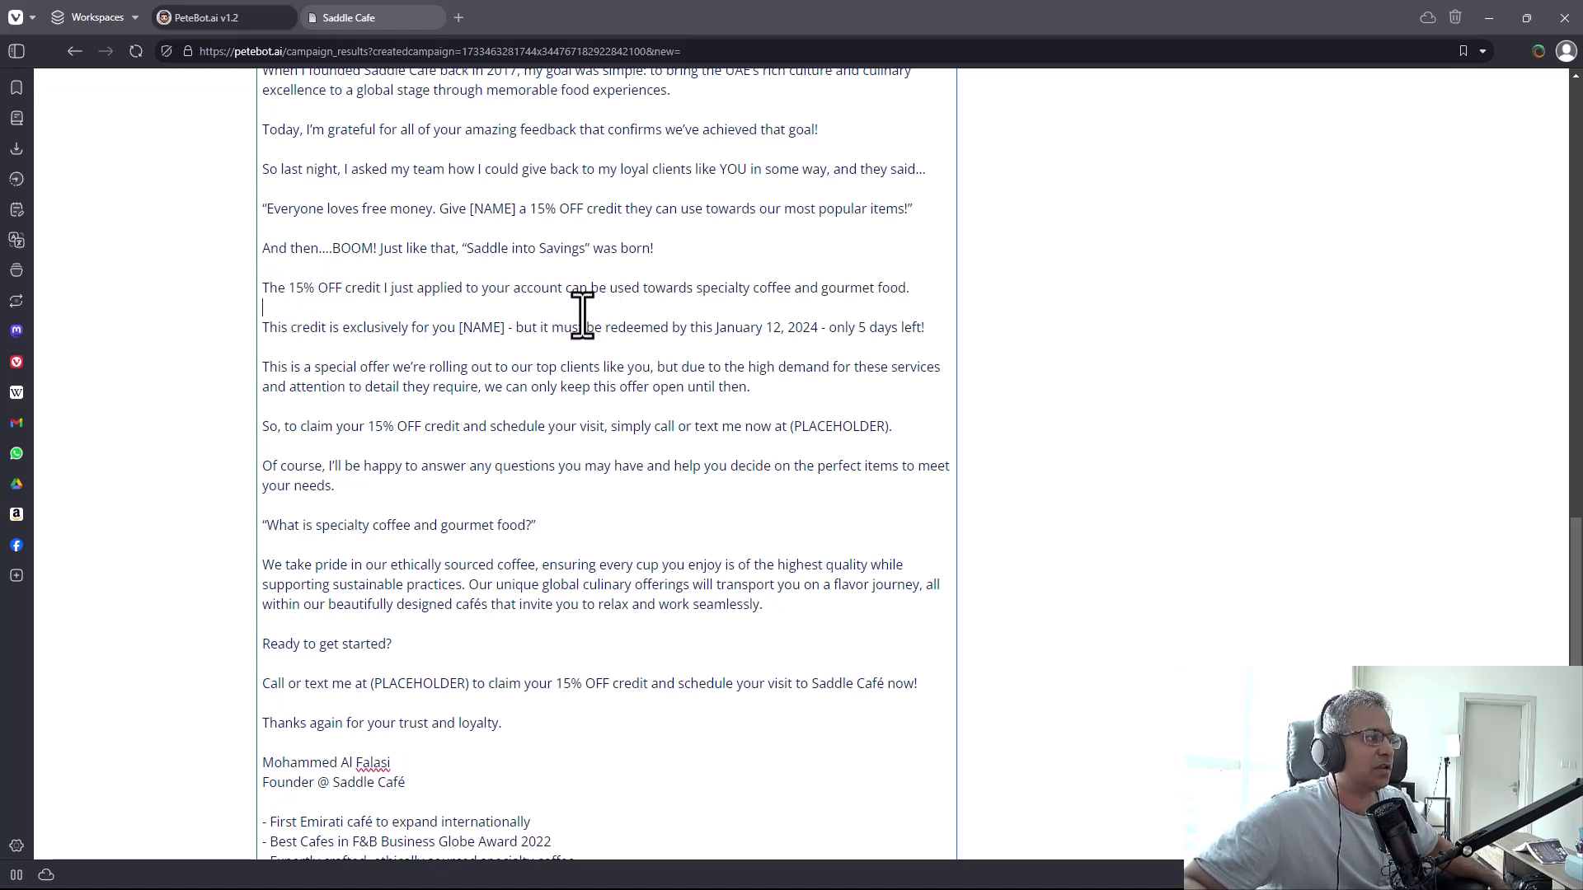
scroll(544, 321, "down", 1)
scroll(685, 280, "down", 2)
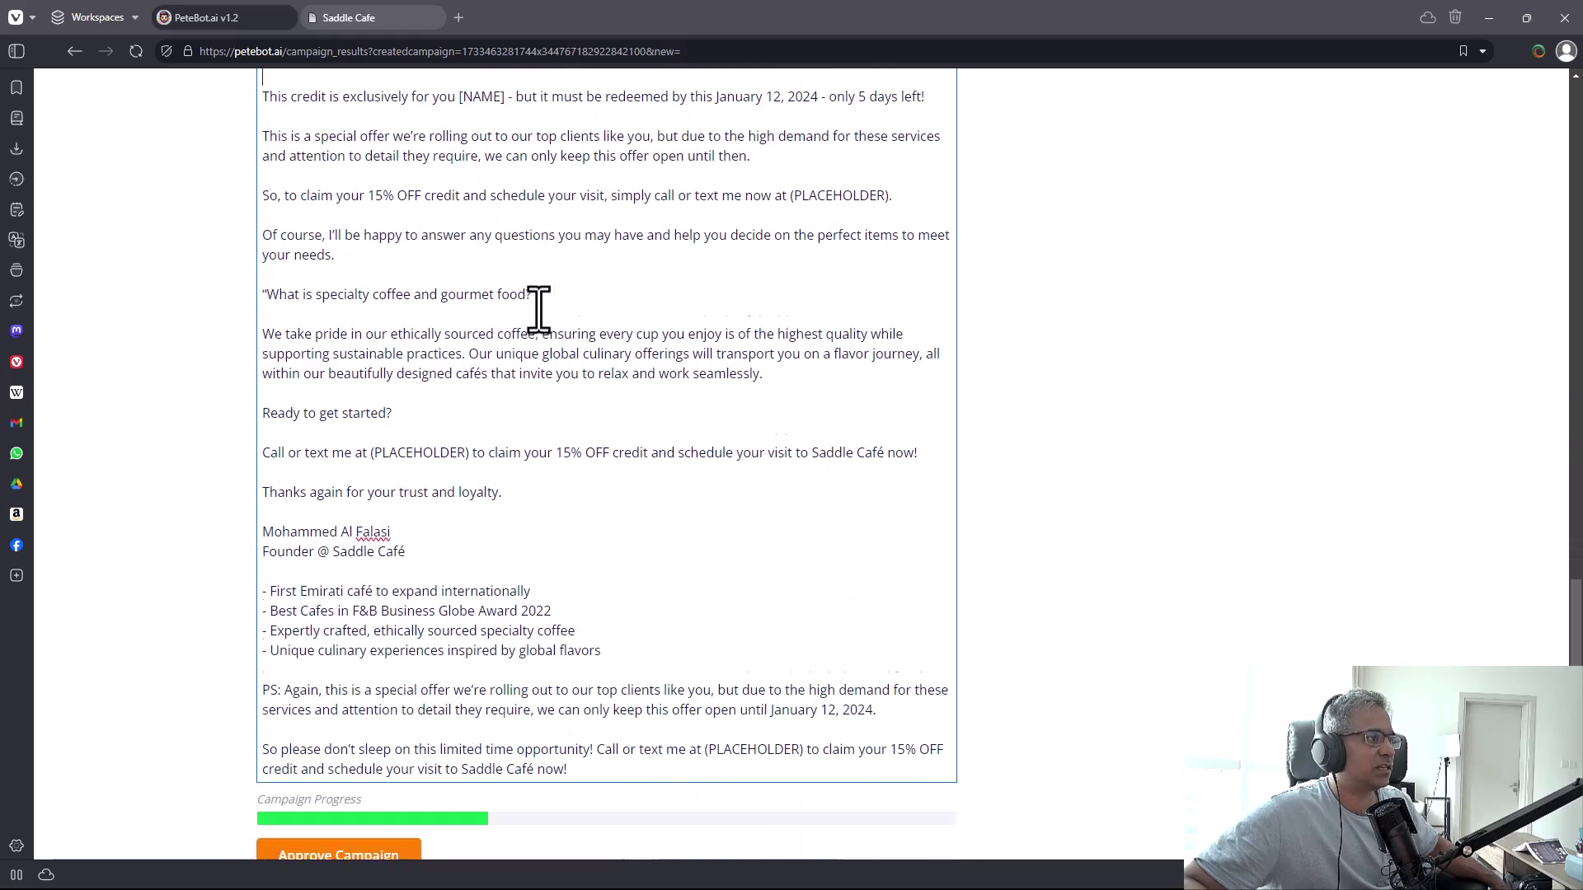
scroll(343, 265, "up", 1)
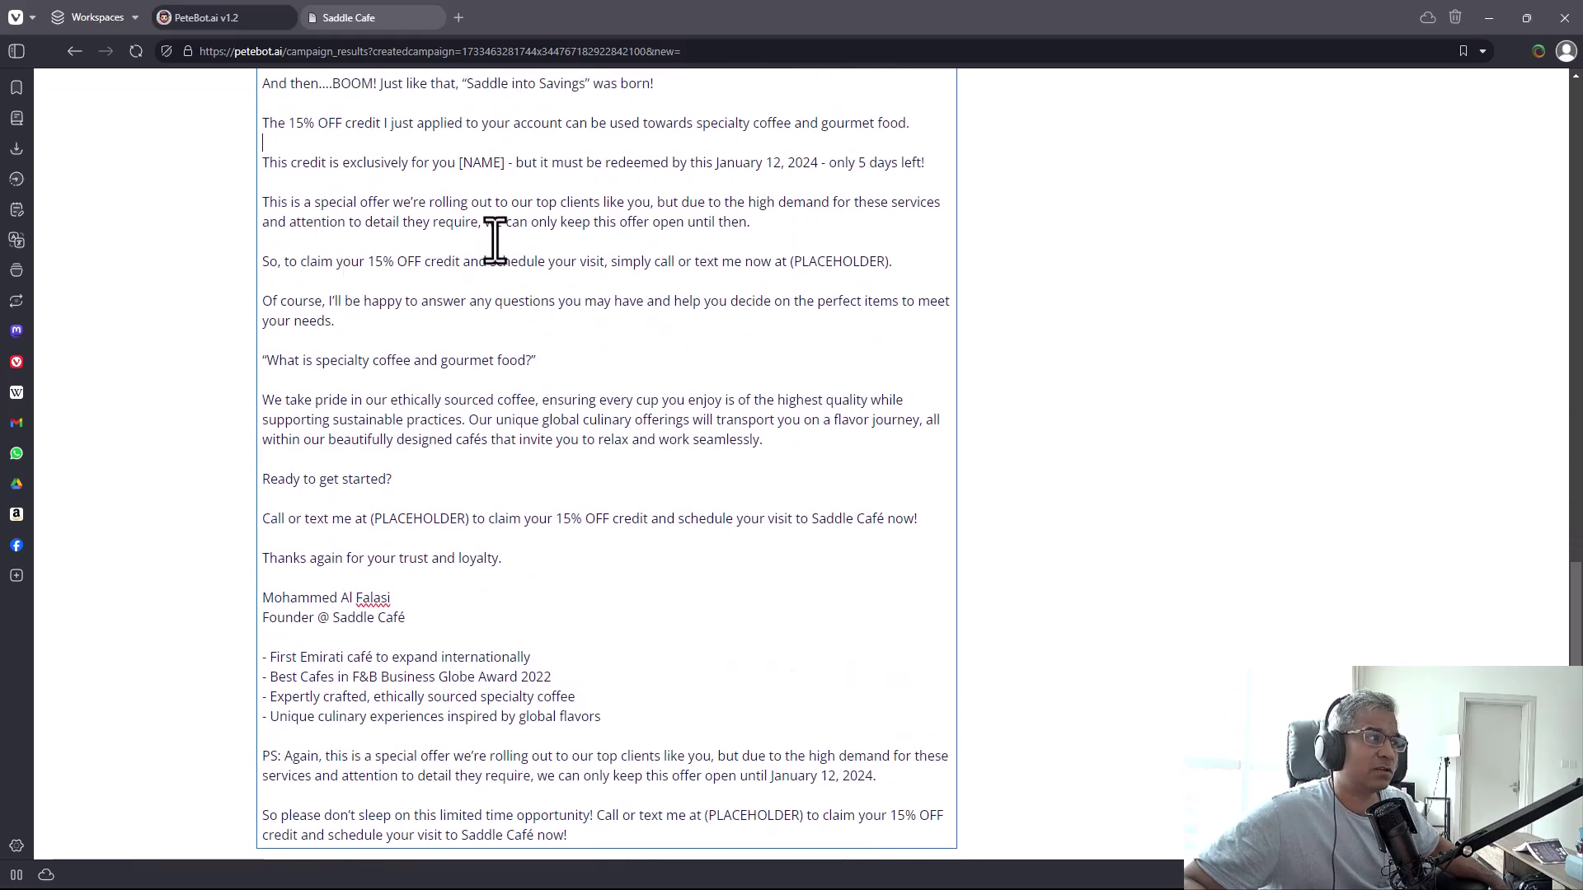
left_click_drag(540, 162, 927, 163)
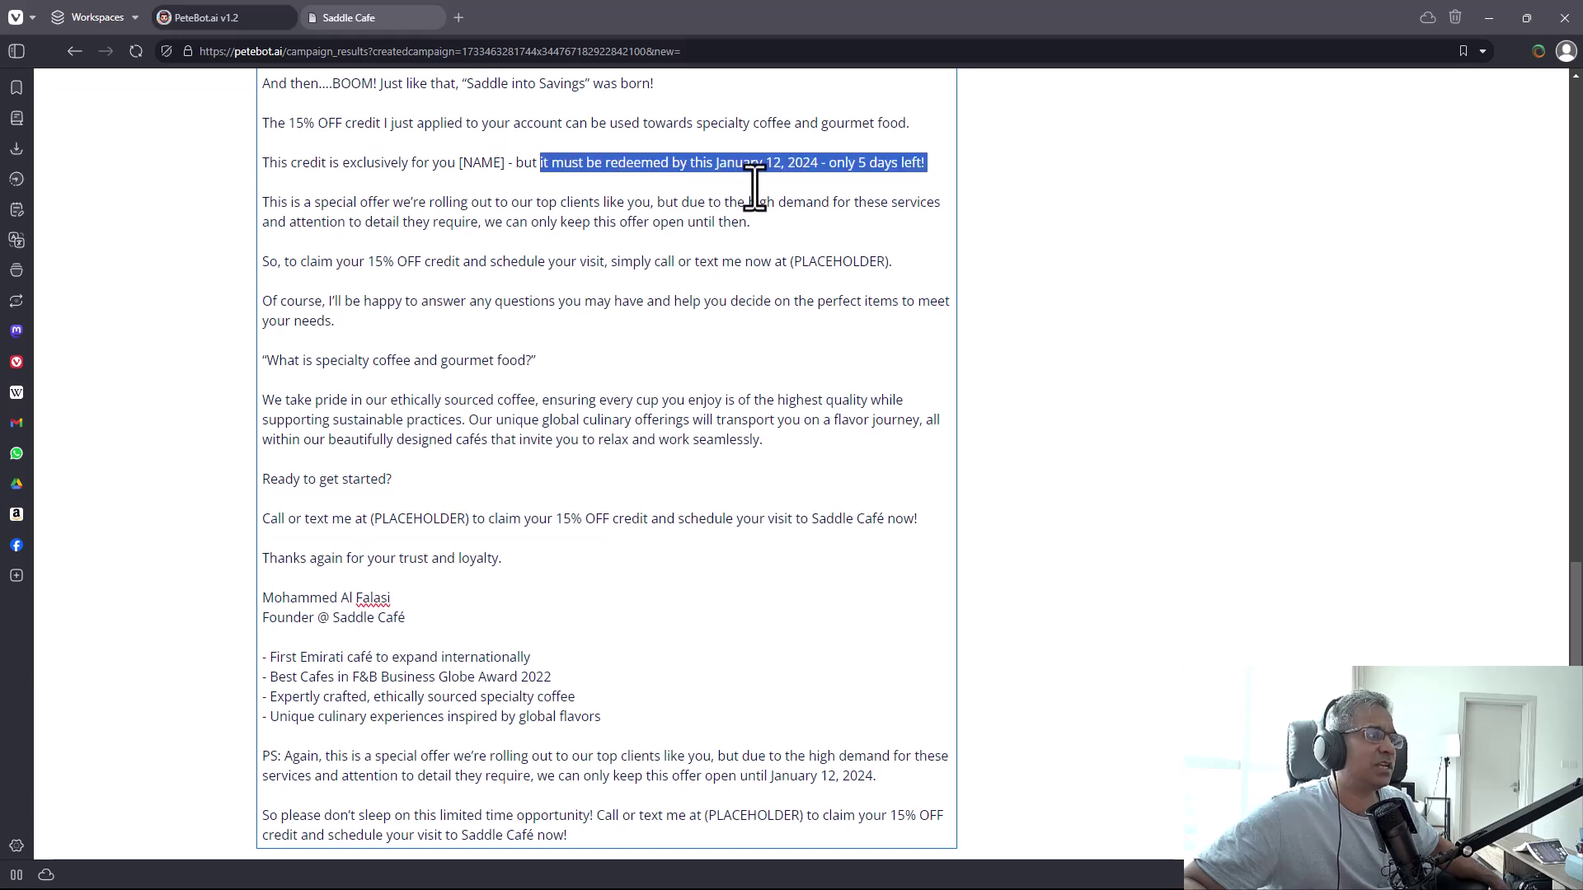
left_click_drag(755, 188, 912, 159)
left_click(806, 175)
left_click(403, 301)
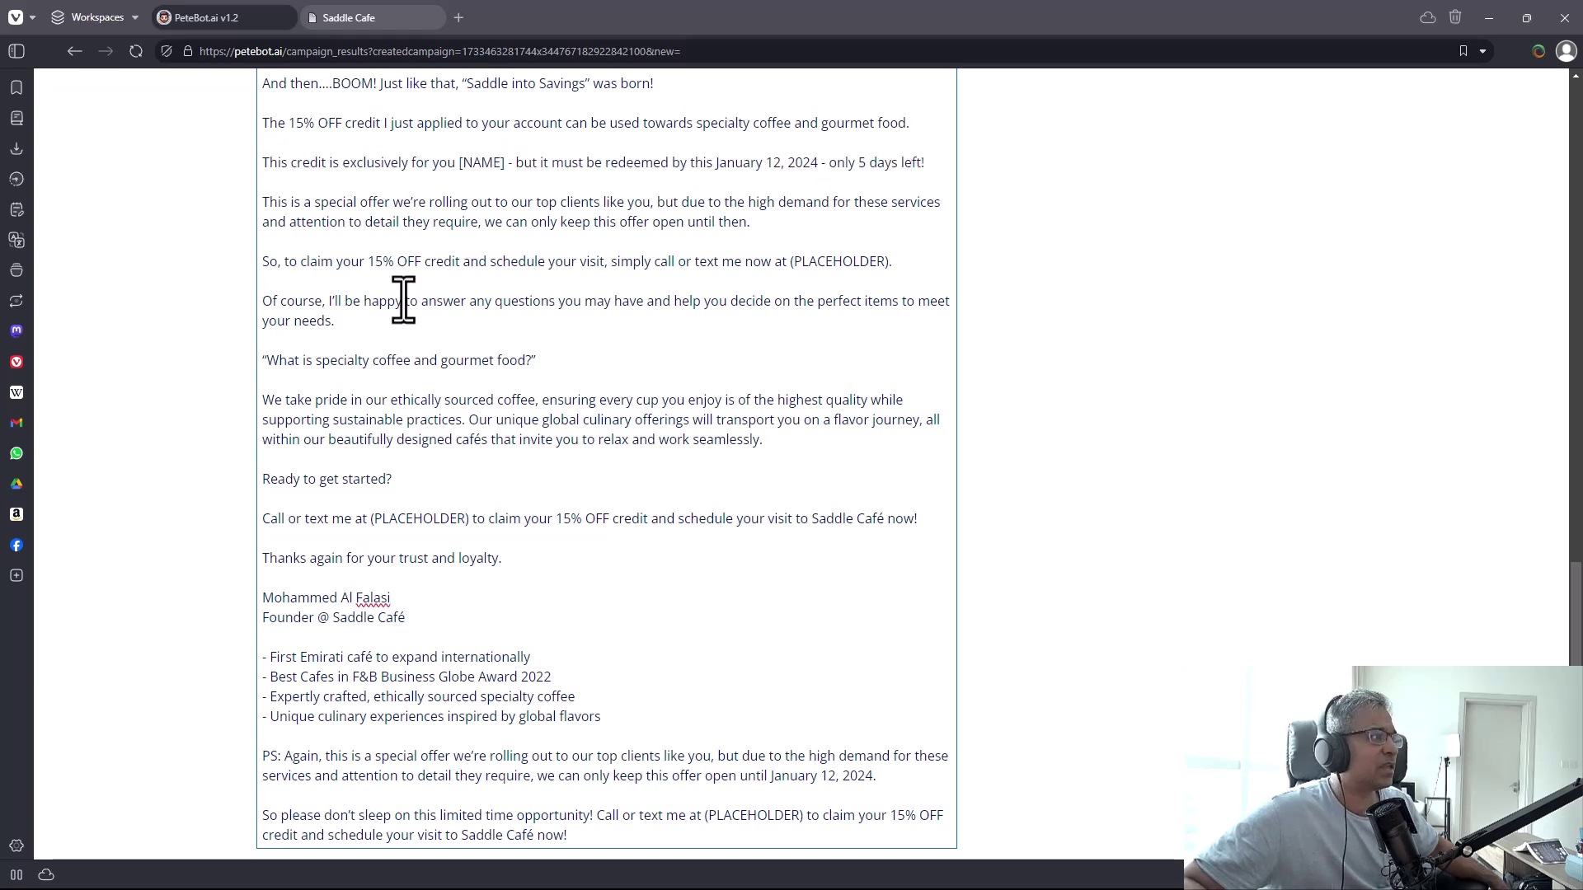
left_click(875, 181)
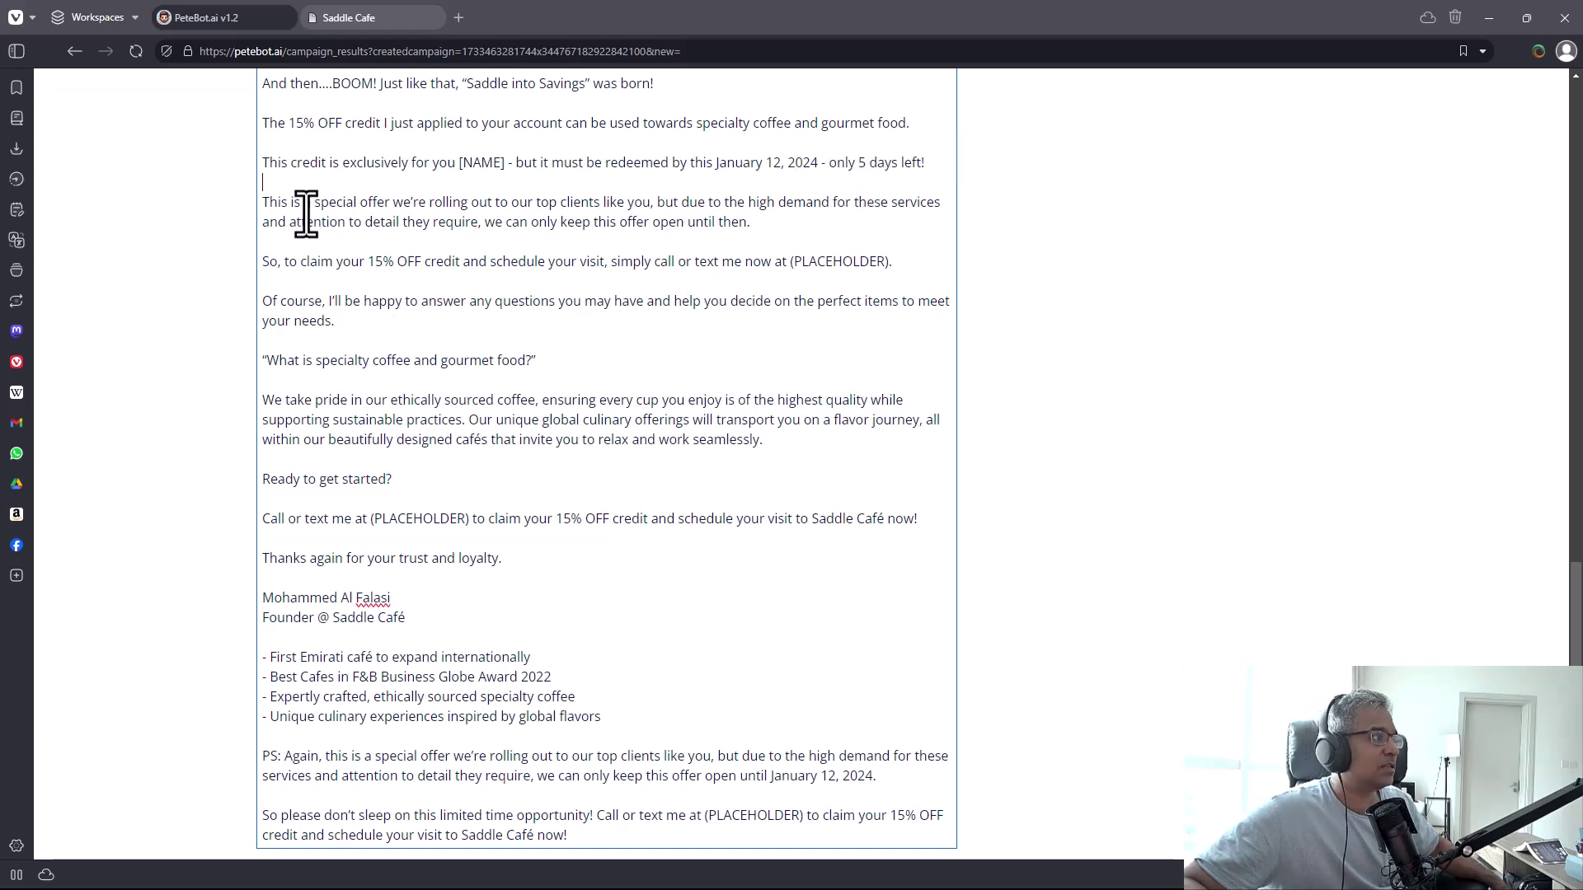
Read the limited-offer explanation, the call-or-text claim instructions and the offer to answer questions in Email #1
left_click_drag(304, 207, 672, 219)
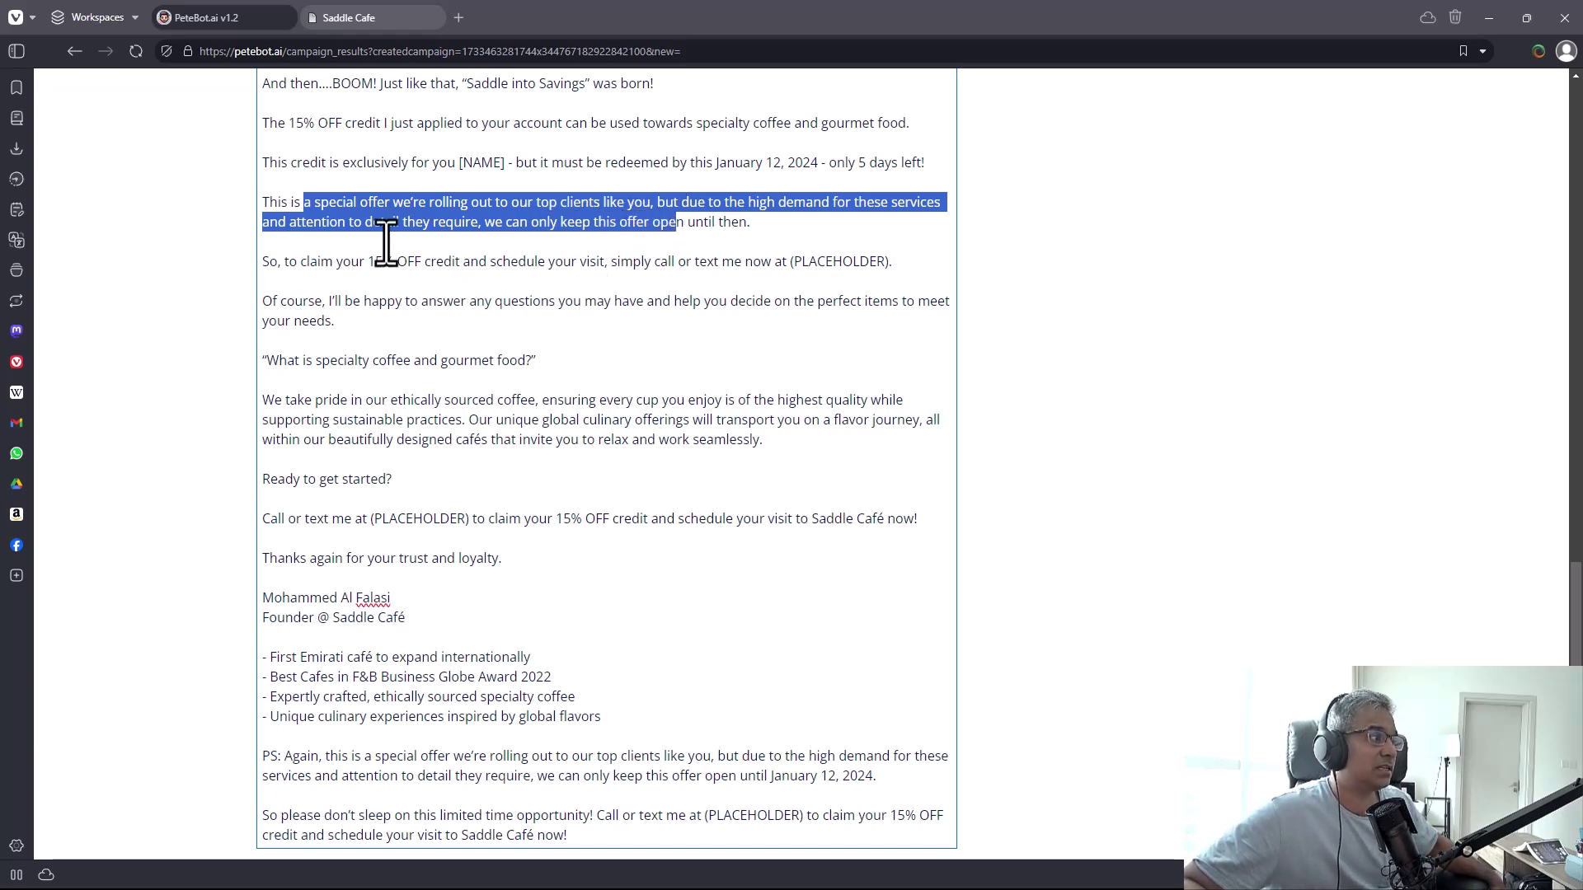
left_click(522, 220)
left_click_drag(528, 223, 695, 221)
scroll(693, 220, "down", 1)
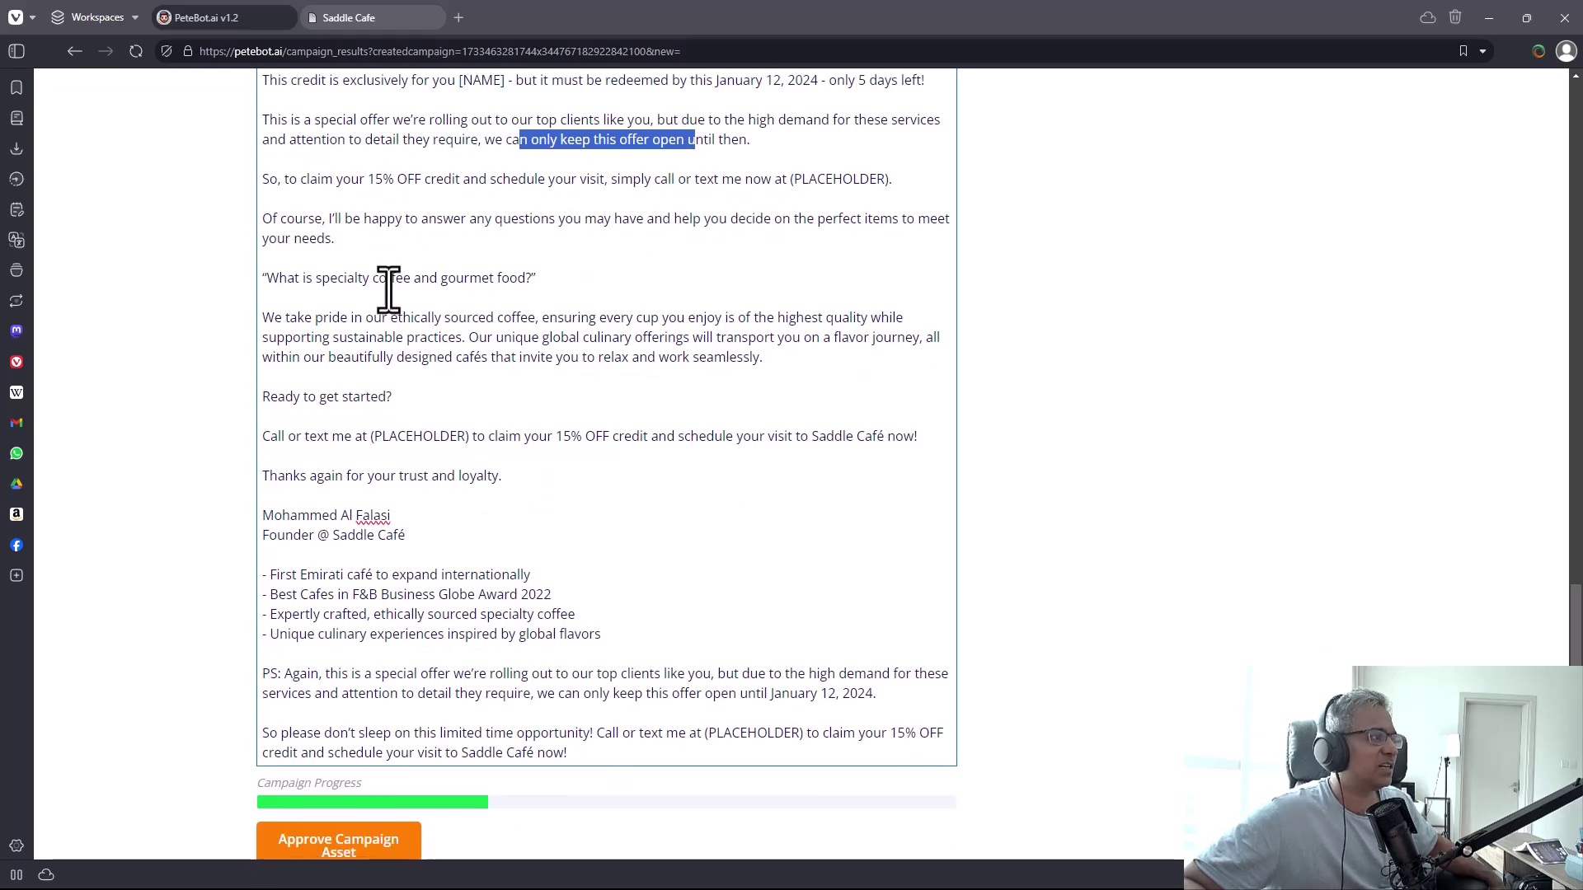
left_click(433, 198)
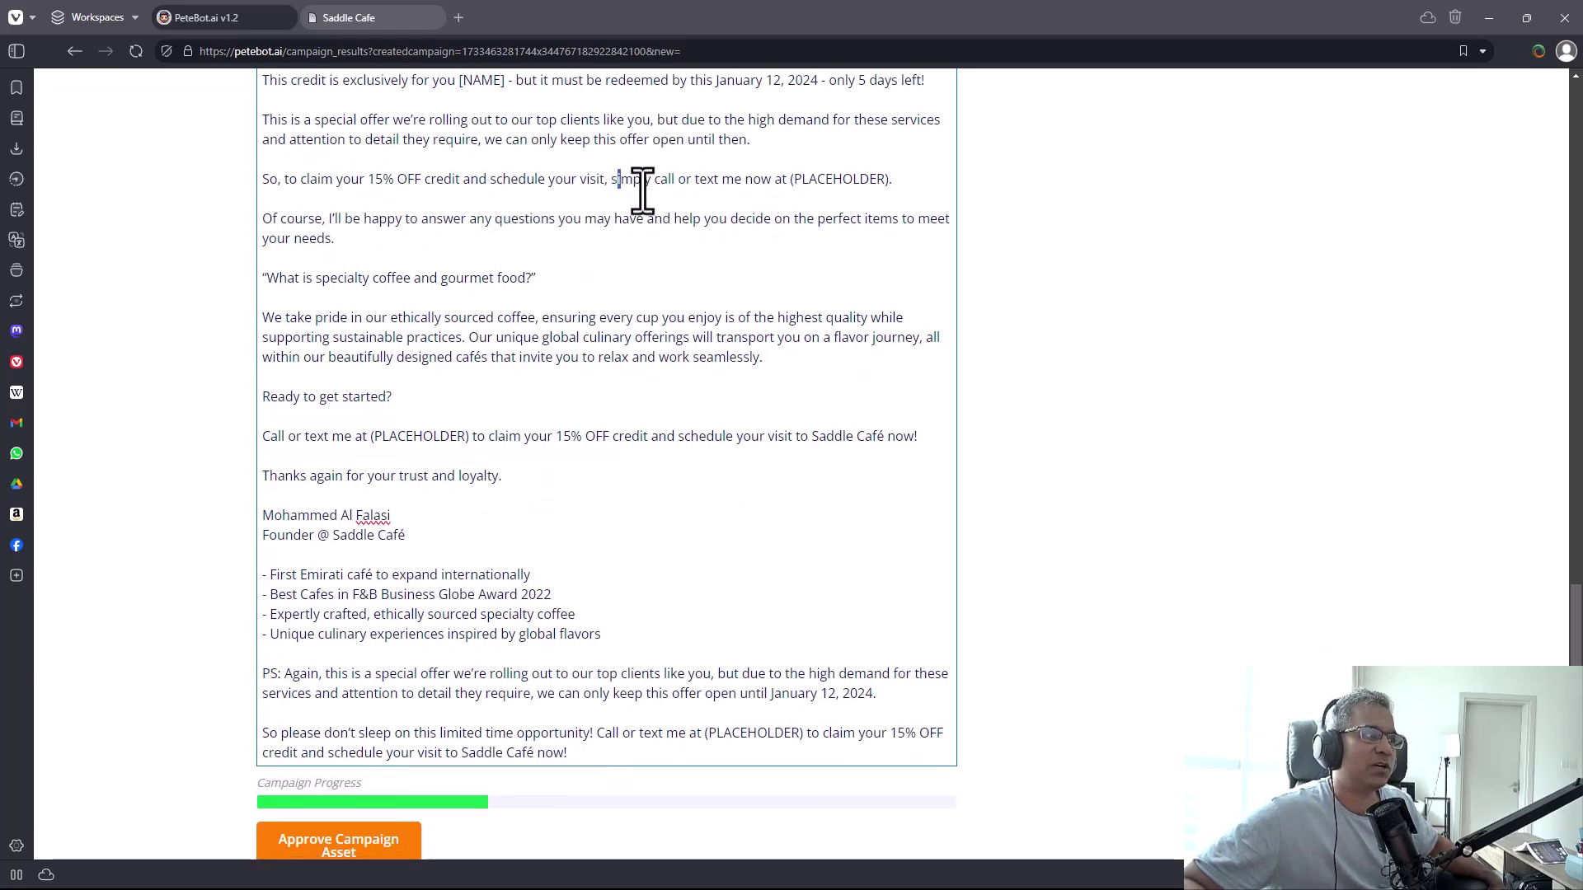
left_click_drag(642, 191, 745, 199)
left_click(768, 194)
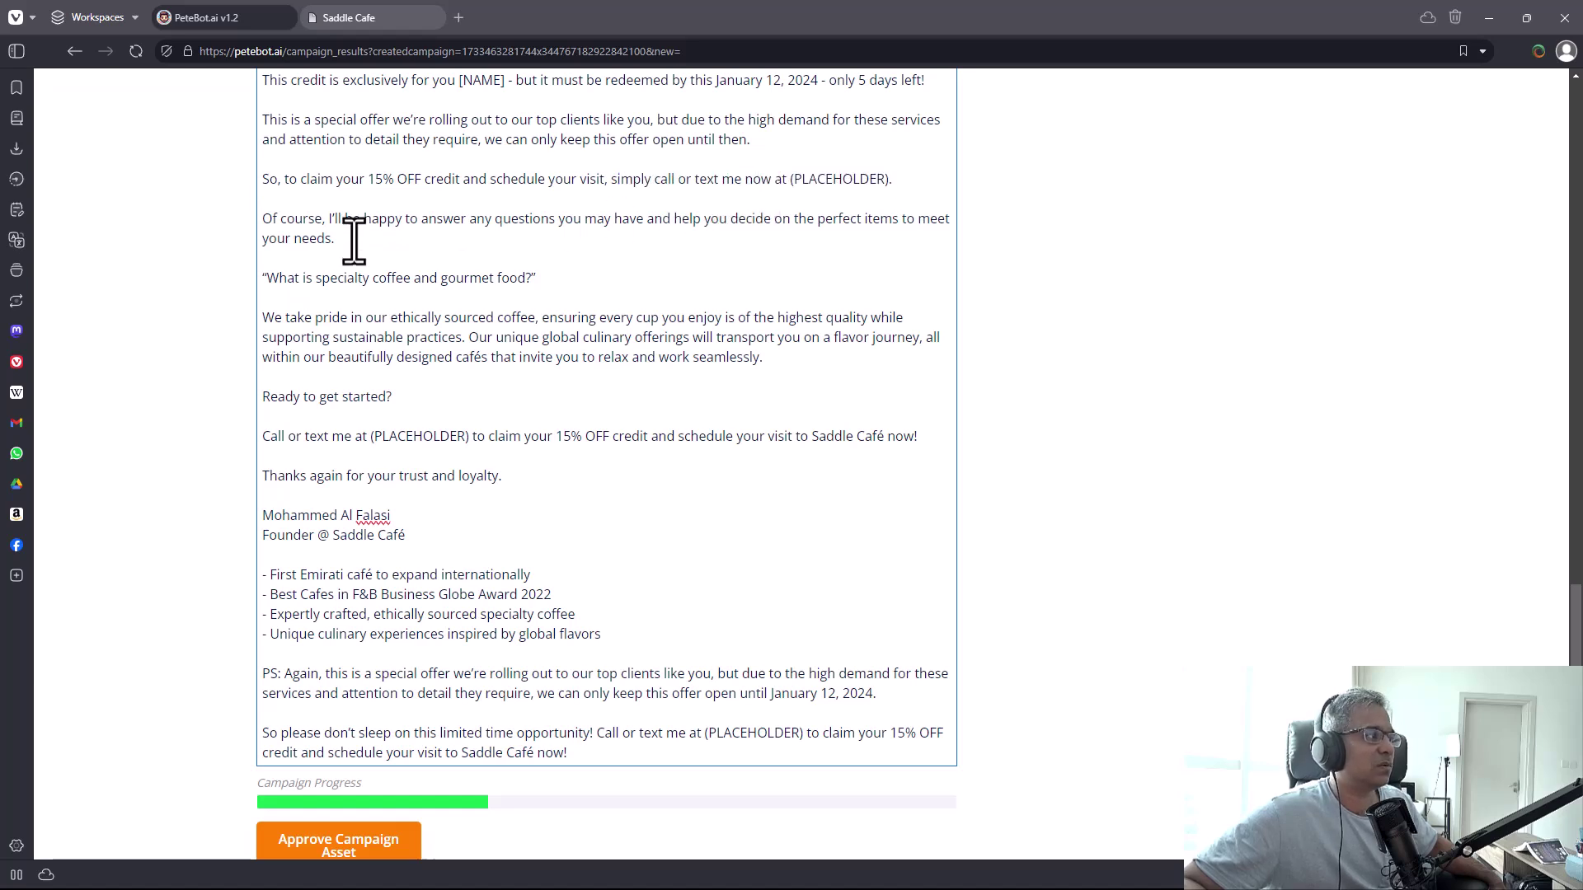
left_click_drag(278, 220, 615, 248)
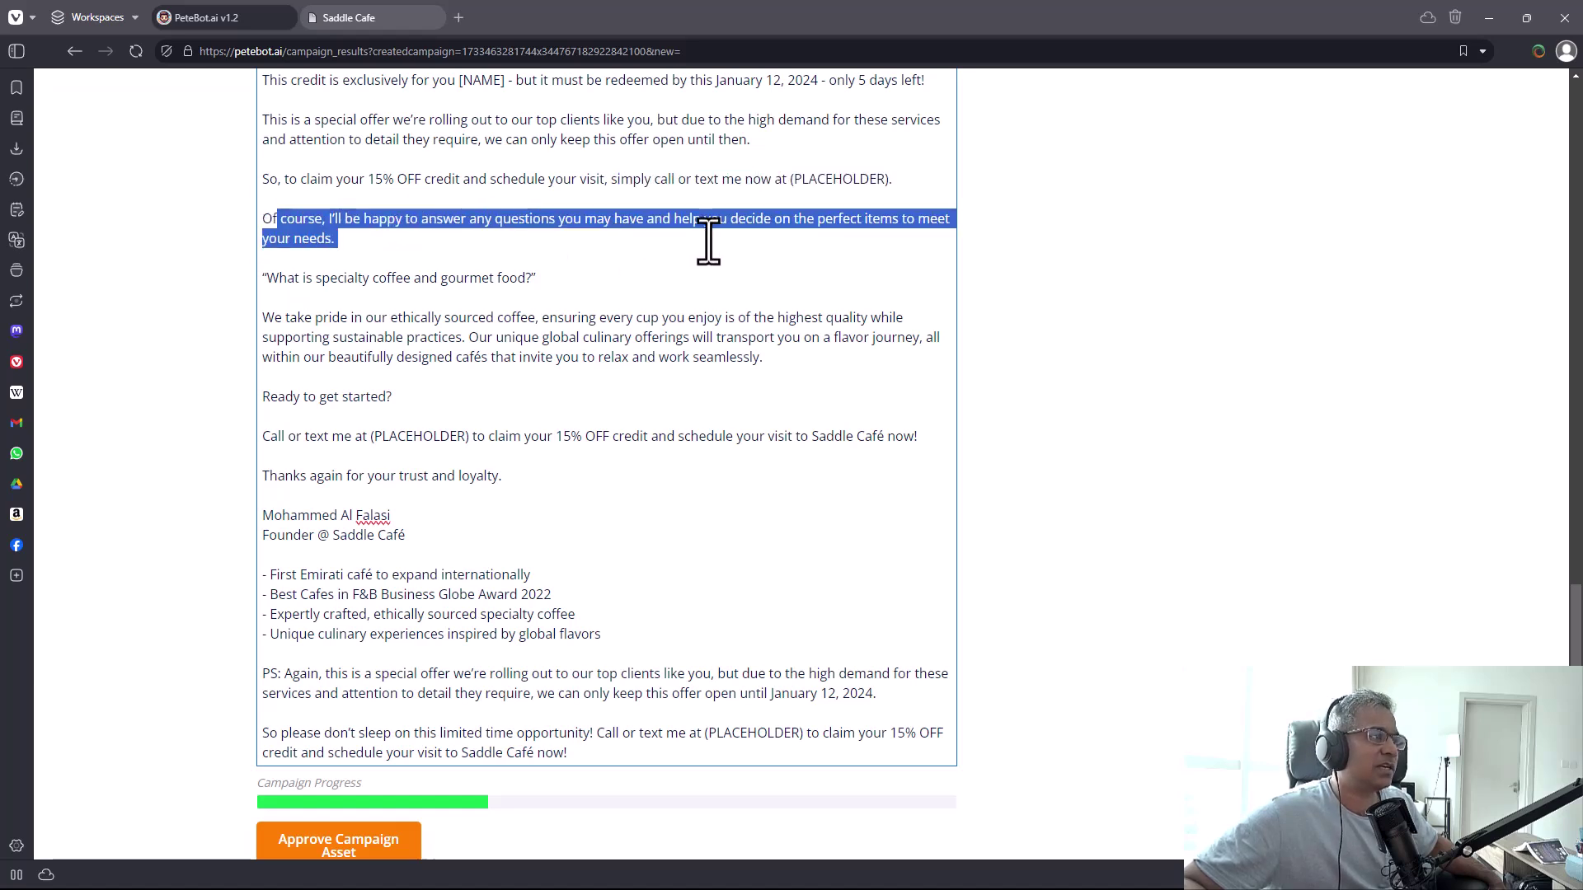
Read the specialty coffee and gourmet food question and its answer through to the closing PS of Email #1
scroll(441, 193, "down", 2)
left_click_drag(314, 113, 493, 116)
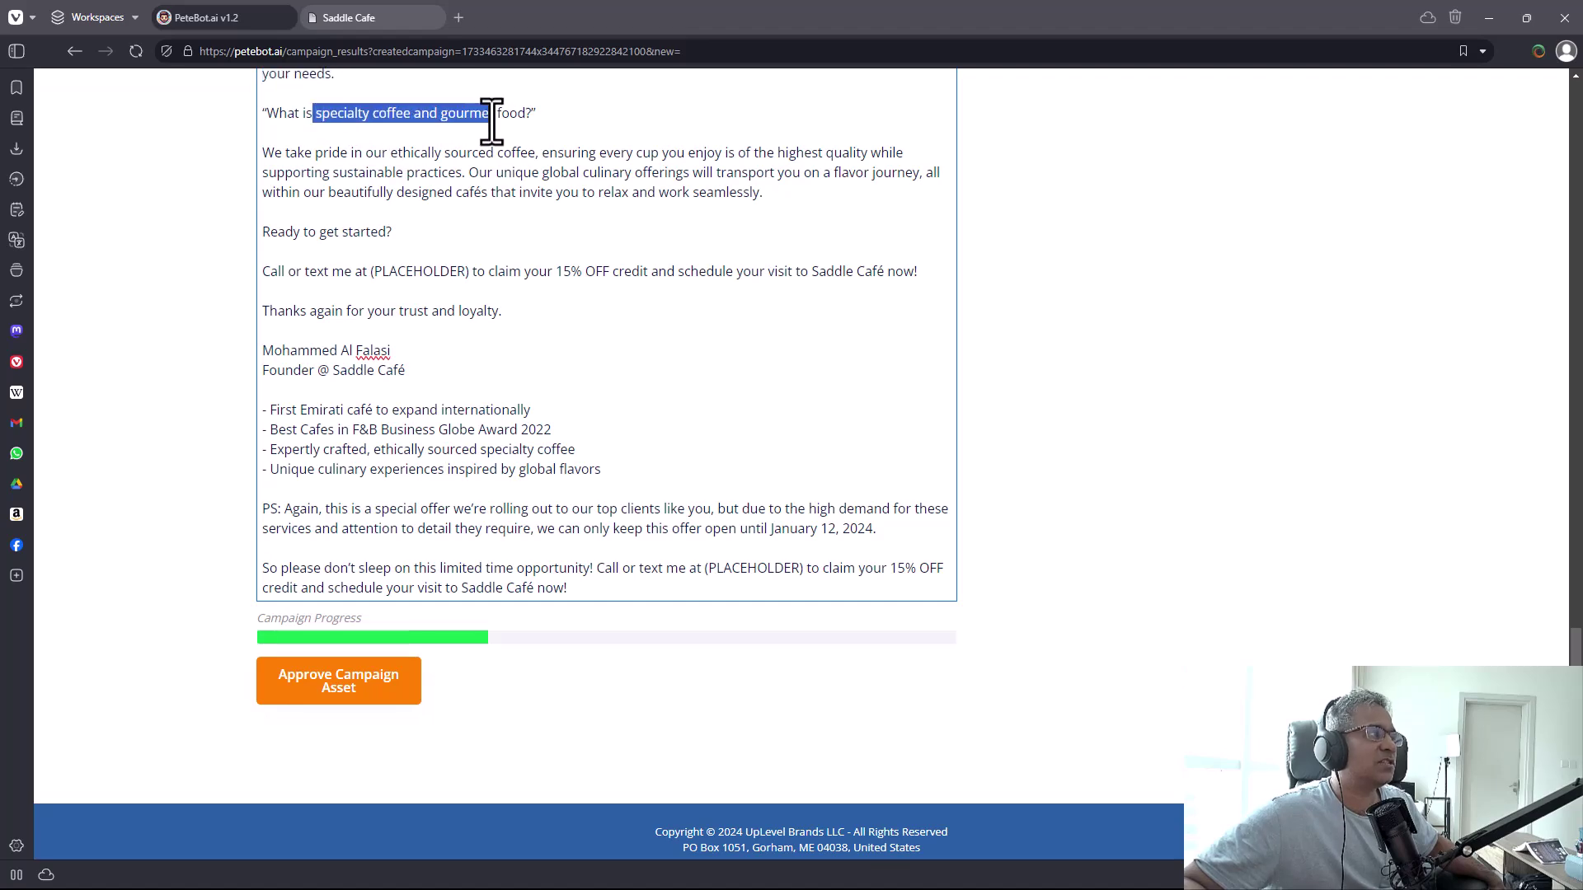
left_click_drag(497, 173, 672, 566)
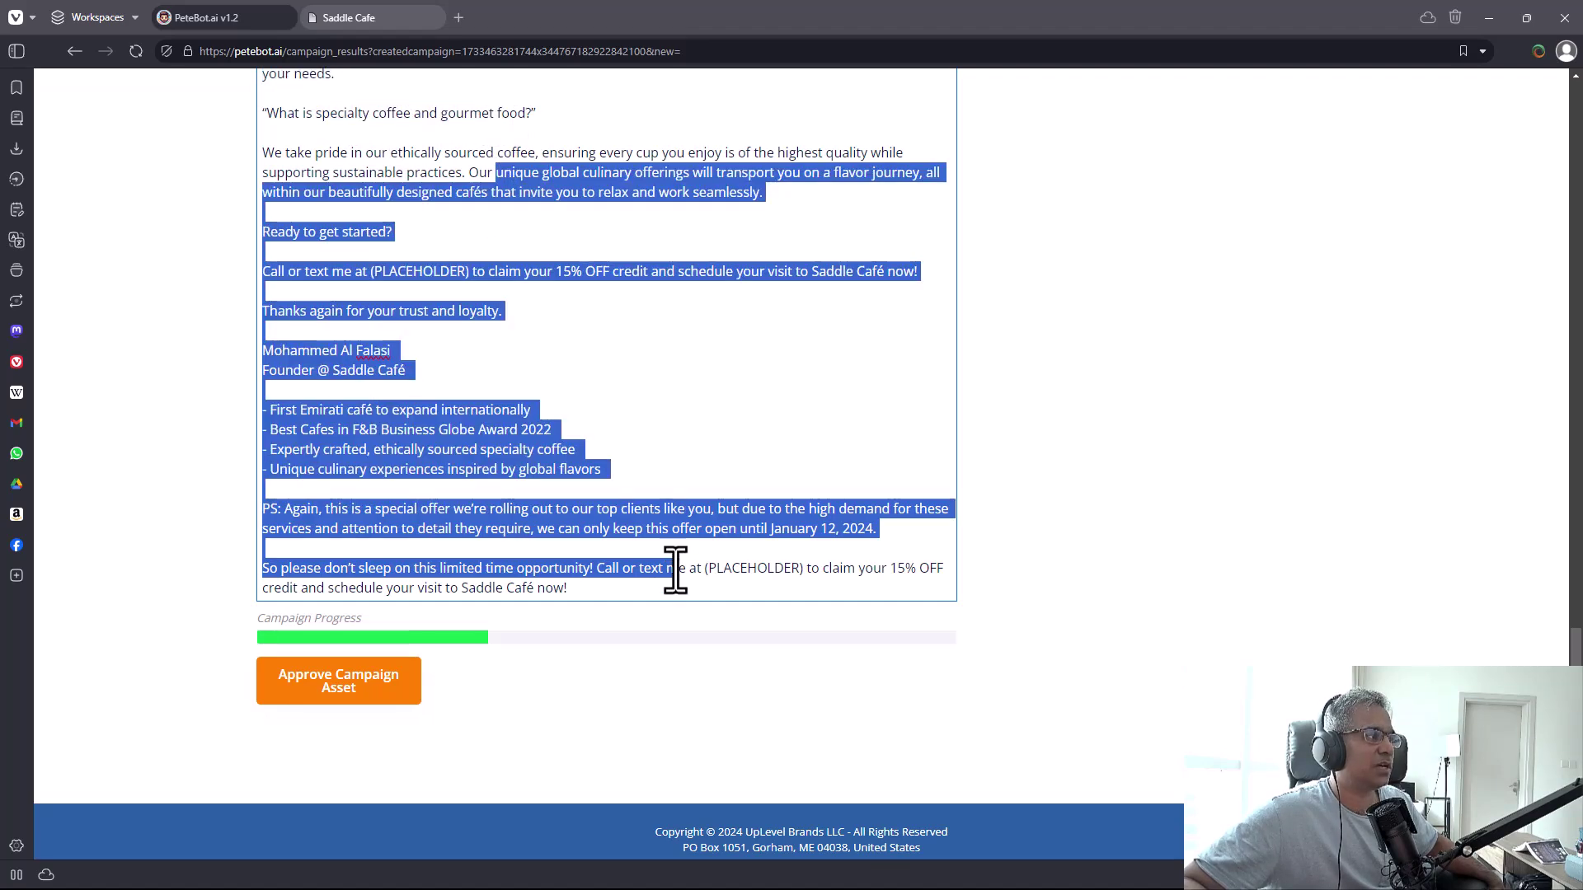
left_click(689, 555)
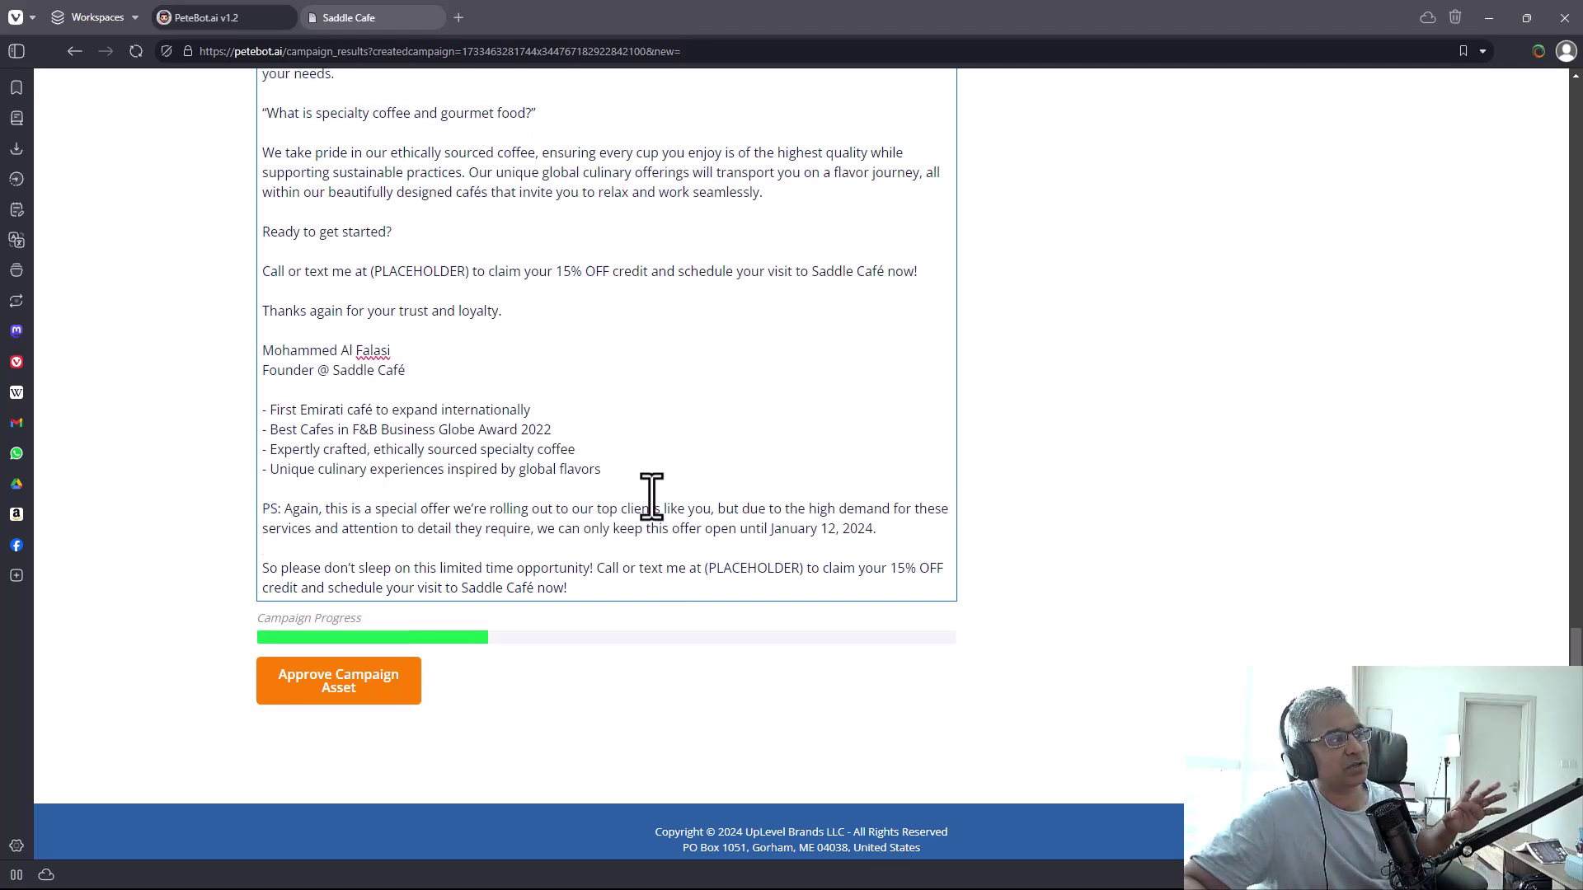
Skim the body of Email #1 again and examine the redemption date in the exclusive-credit line
scroll(587, 453, "up", 10)
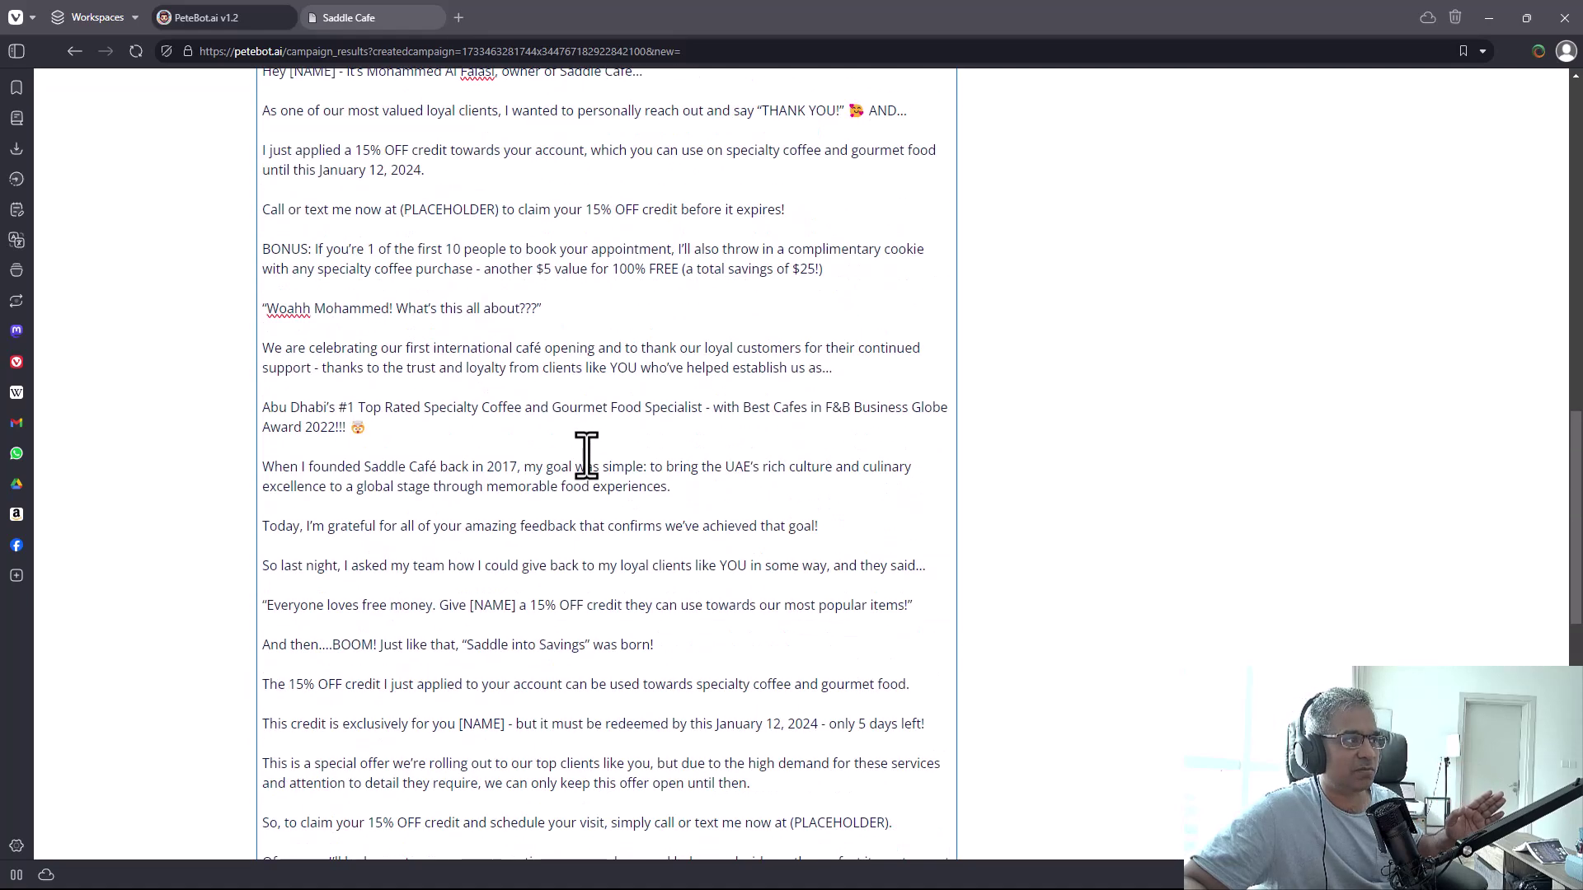
scroll(586, 452, "down", 13)
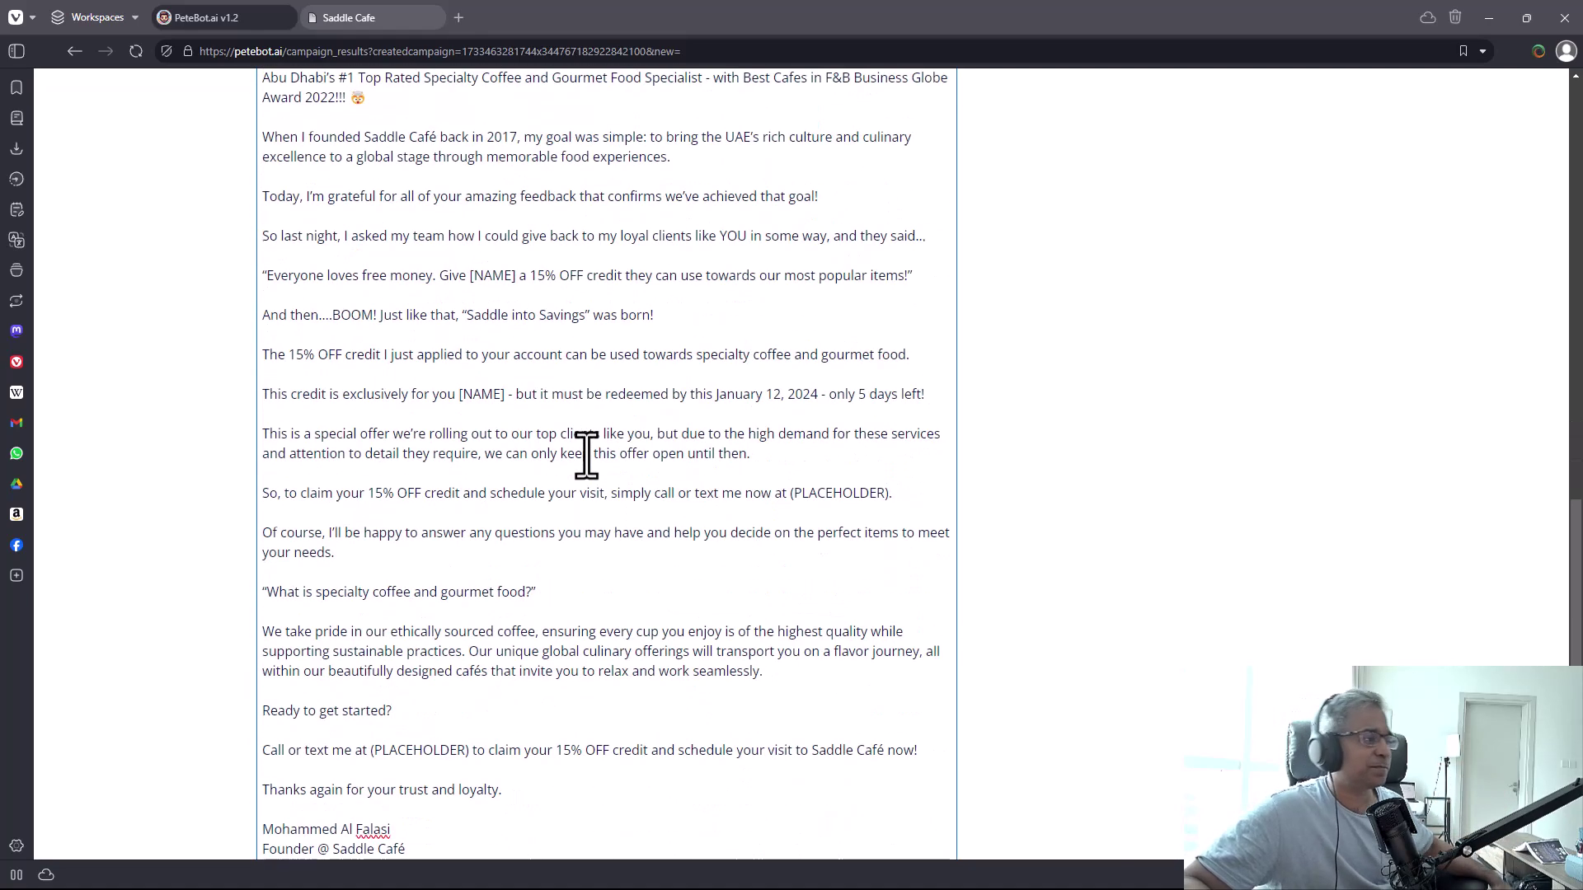
scroll(484, 459, "up", 4)
left_click(471, 397)
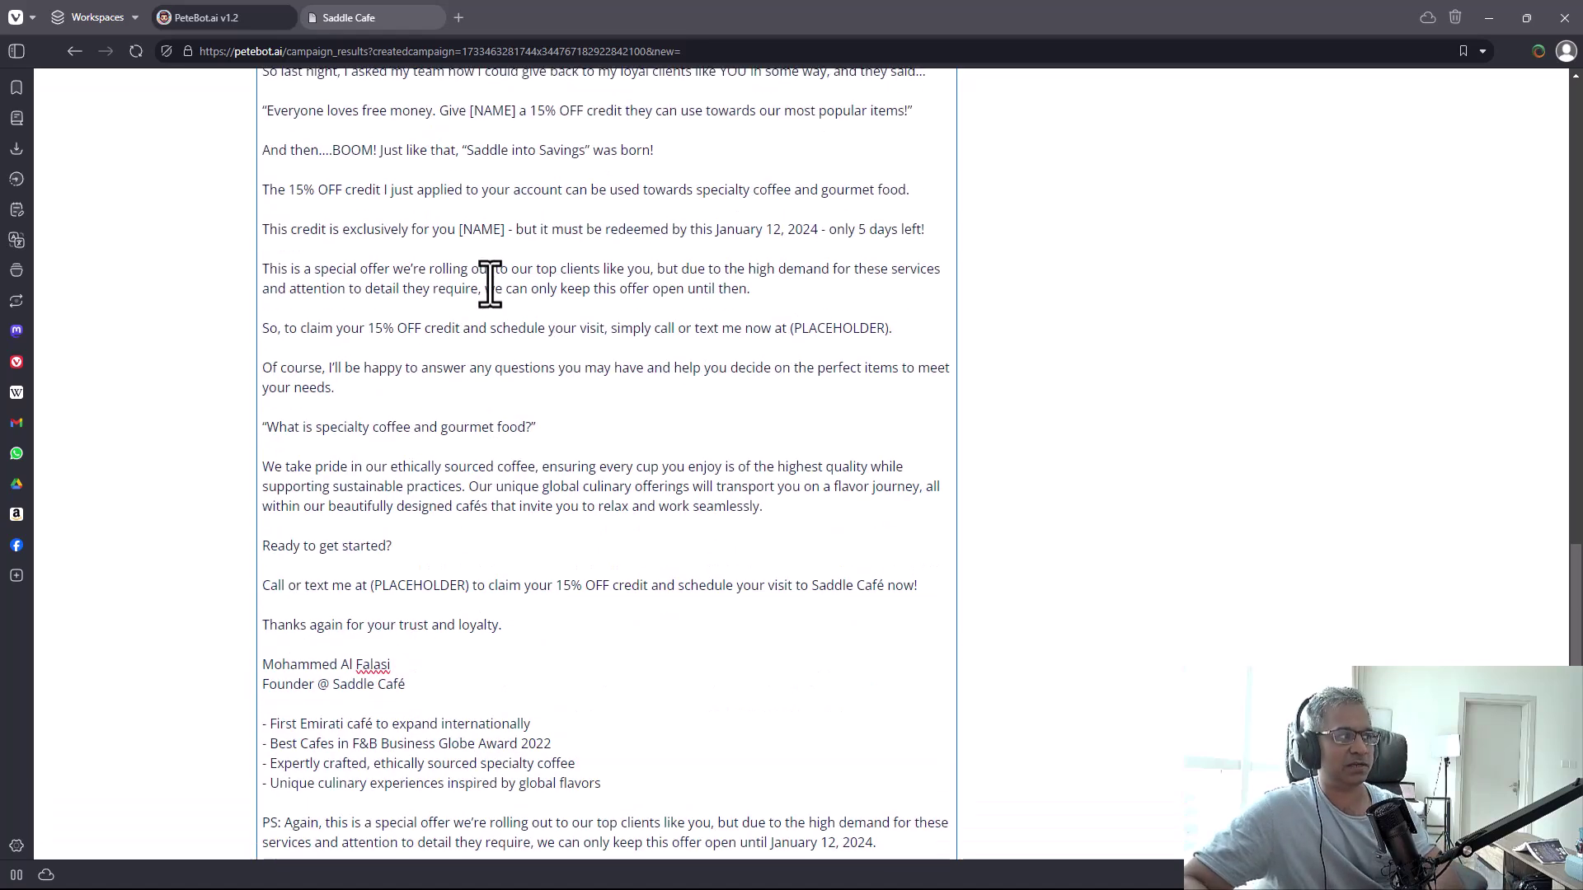
scroll(492, 283, "up", 2)
left_click(515, 394)
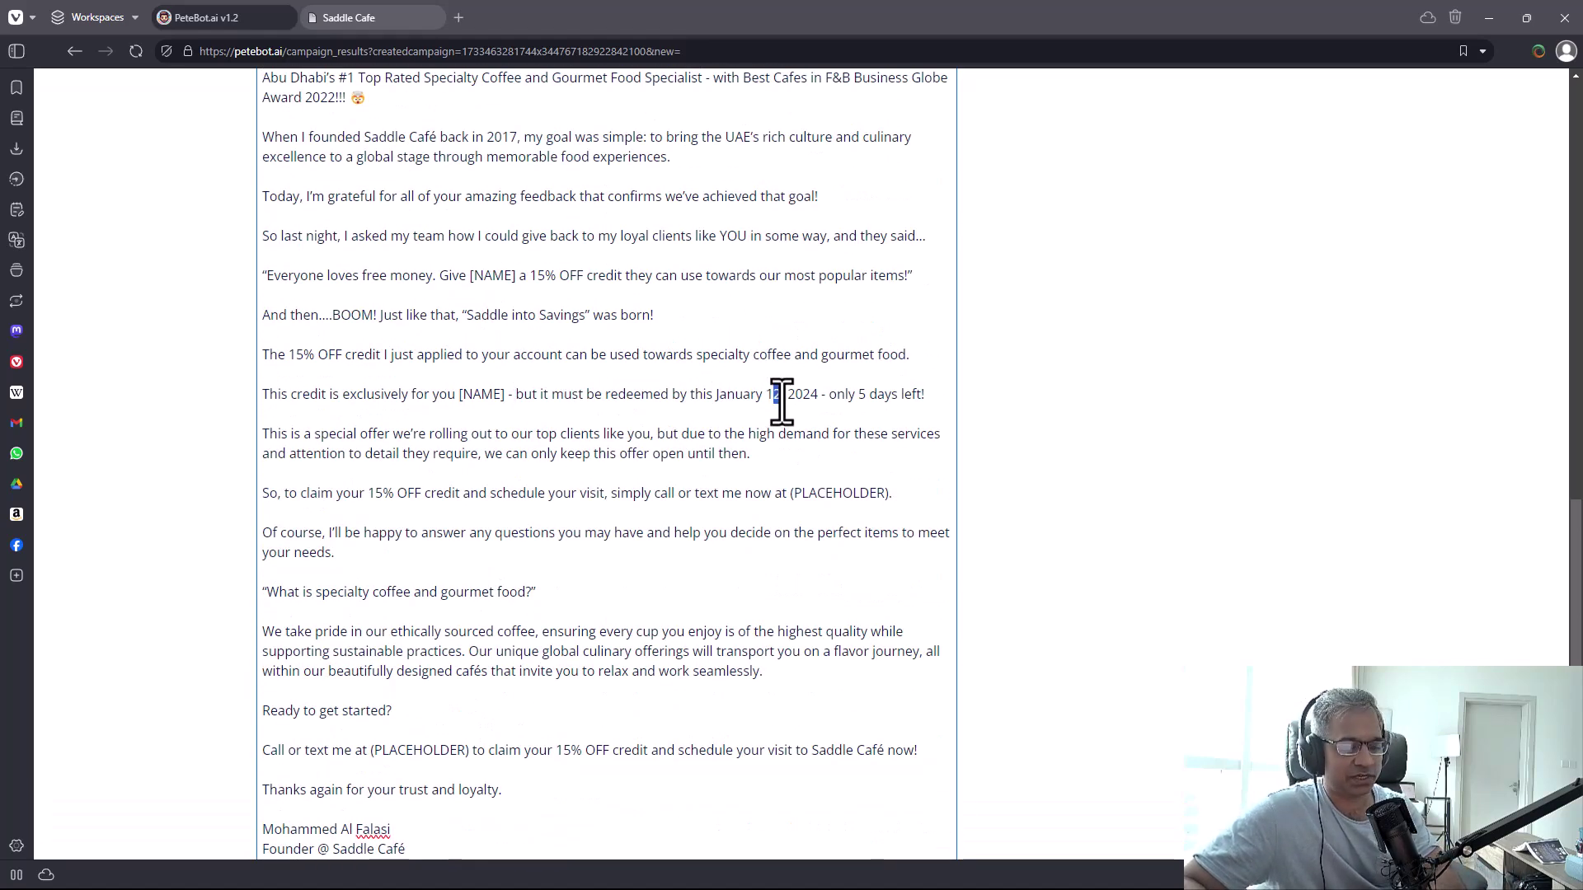
type("1")
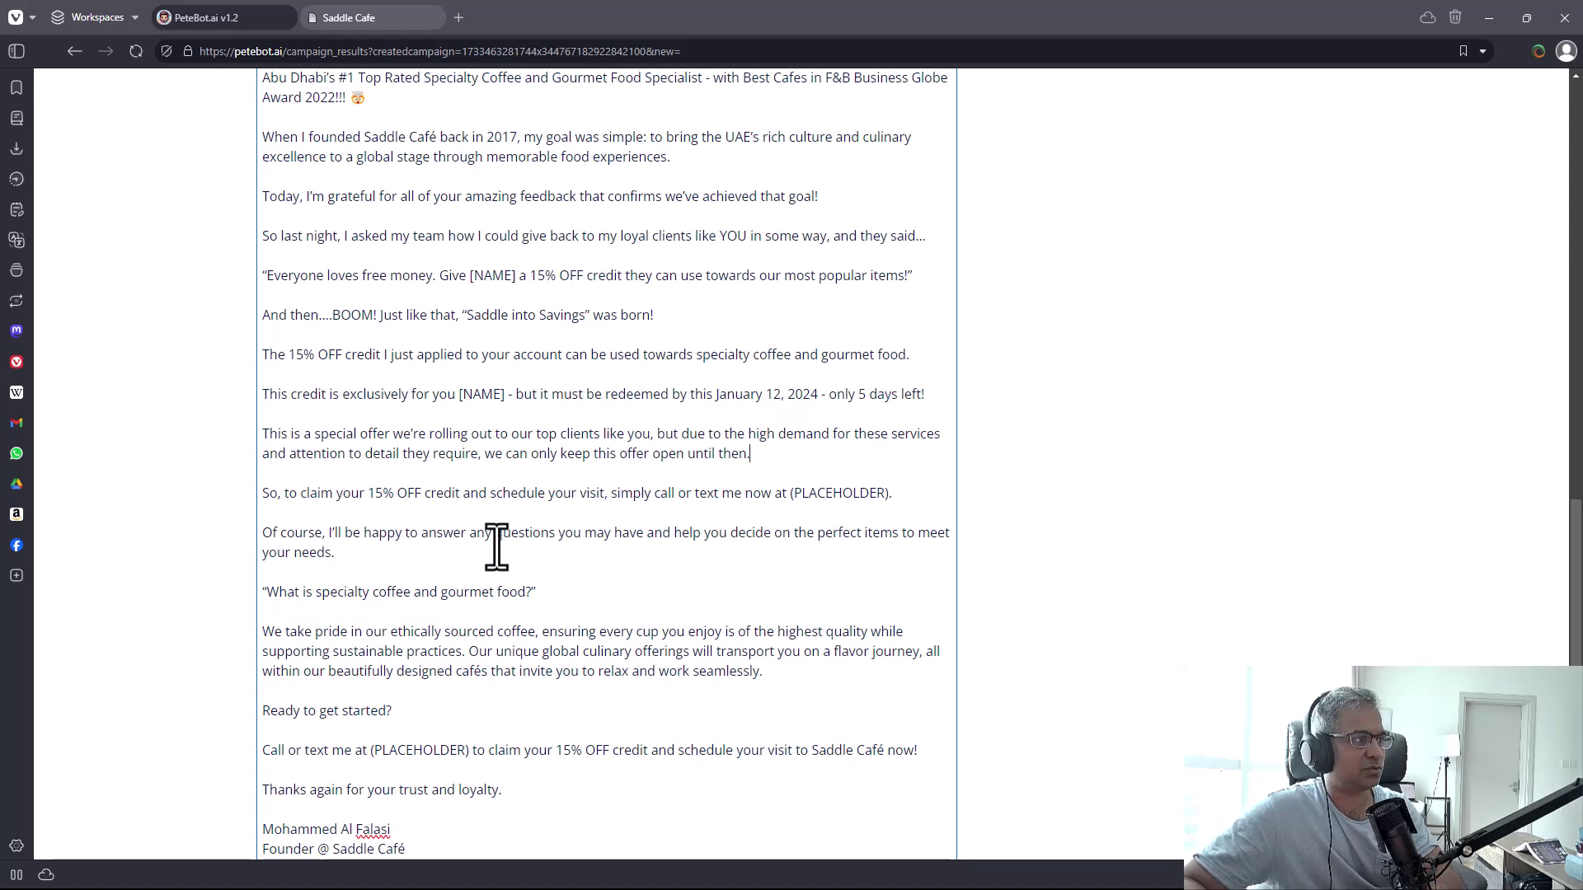
Approve Email #1 to generate Email #2 and bring the start of that email into view
scroll(498, 548, "down", 6)
left_click(338, 672)
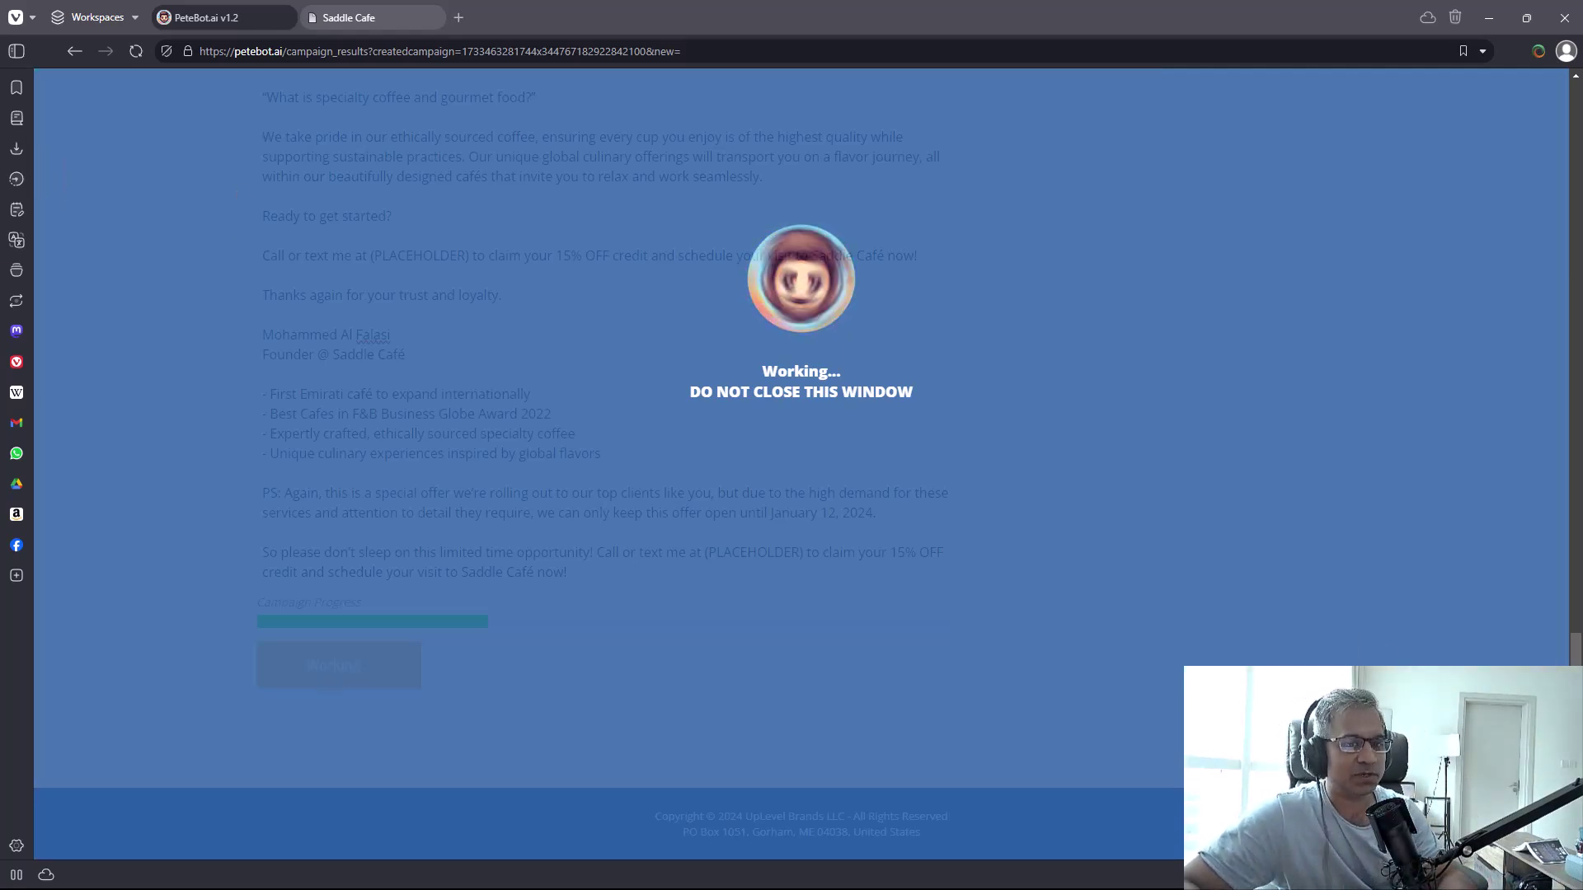
scroll(626, 432, "down", 2)
scroll(626, 432, "down", 2)
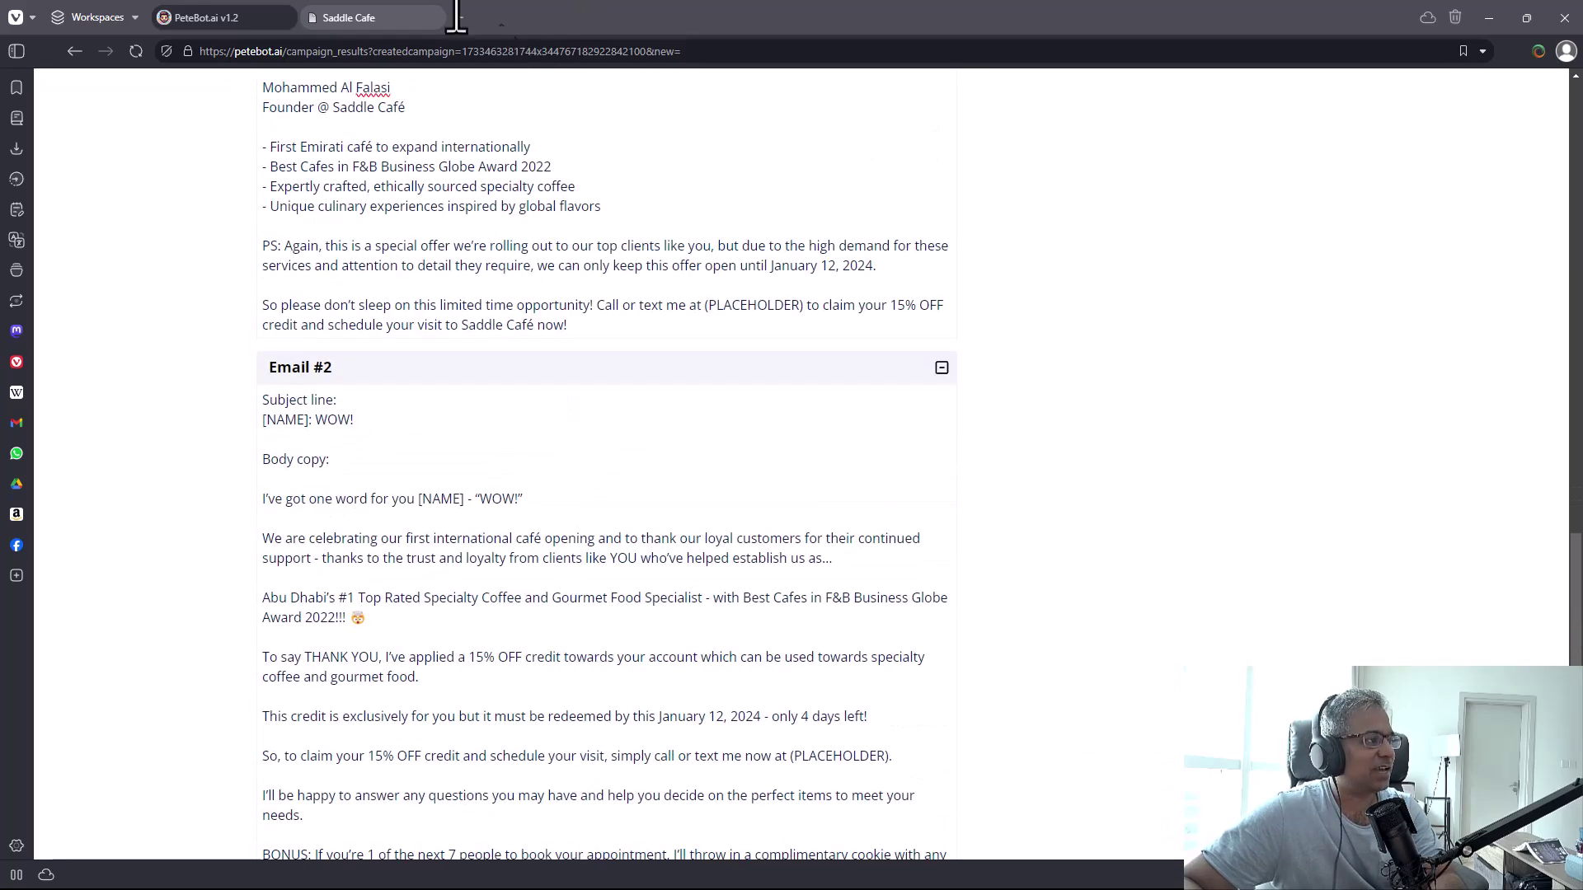
scroll(354, 453, "down", 5)
scroll(328, 479, "up", 3)
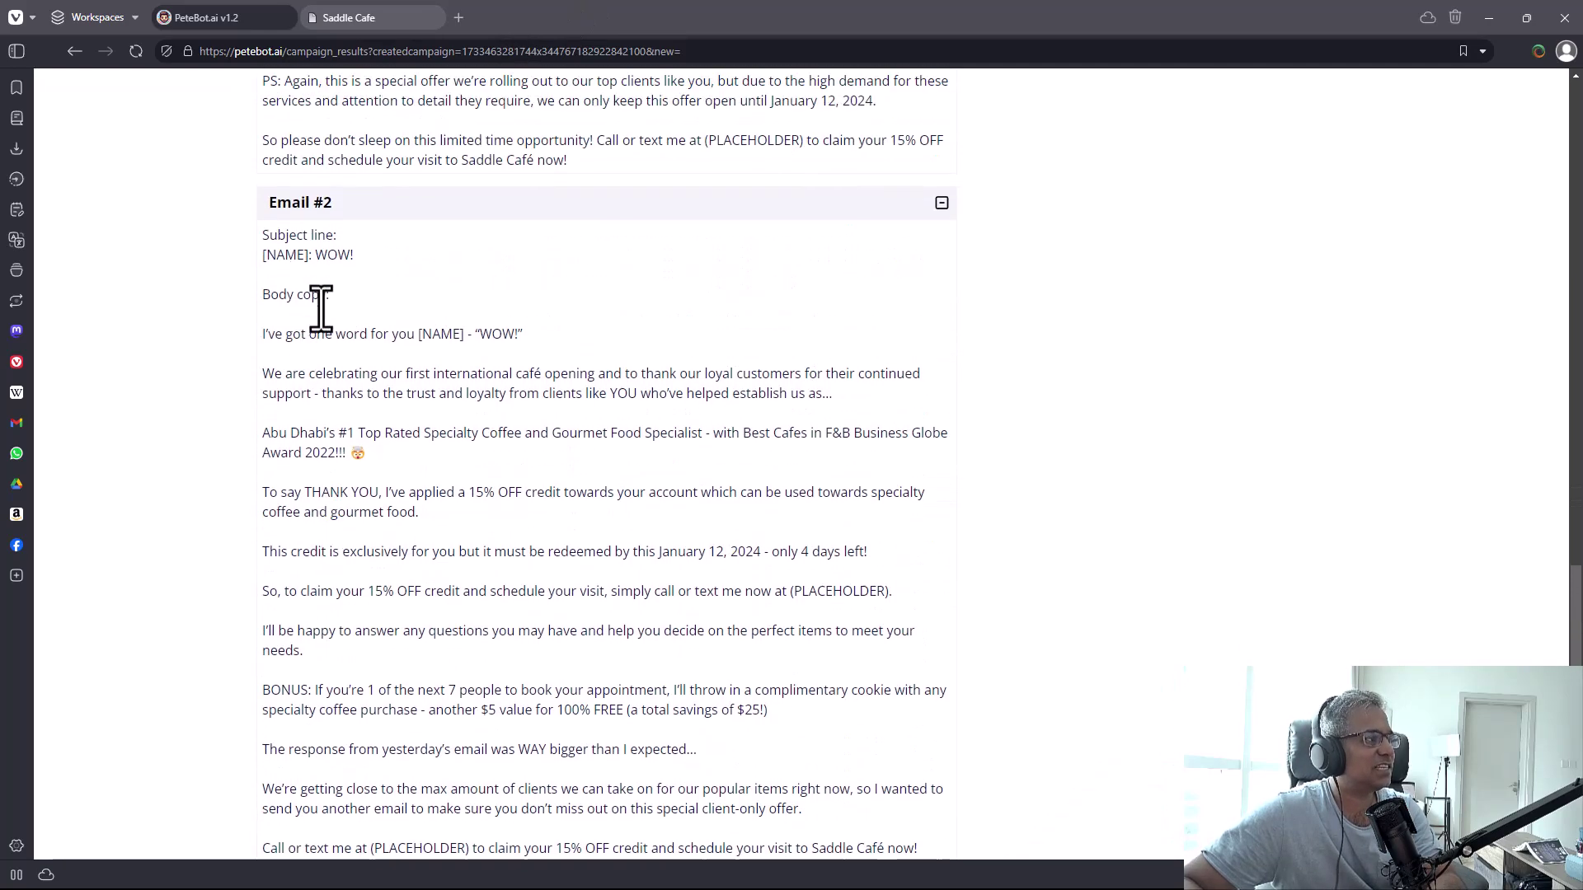
Read the subject line and the opening sentence of Email #2
left_click_drag(353, 255, 272, 248)
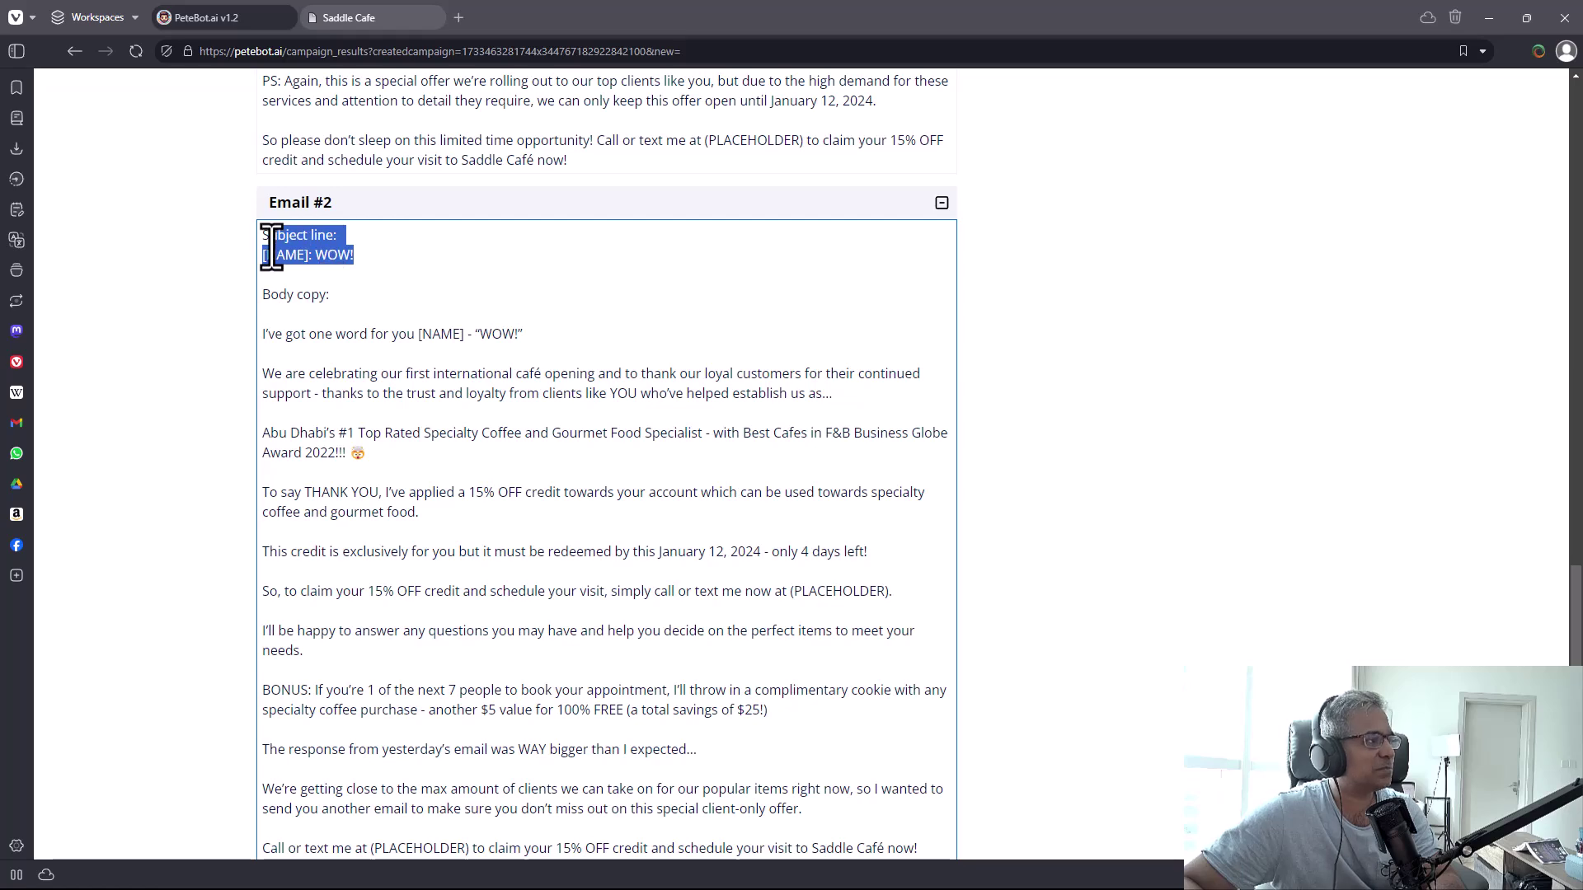
left_click(298, 288)
left_click_drag(325, 334, 530, 343)
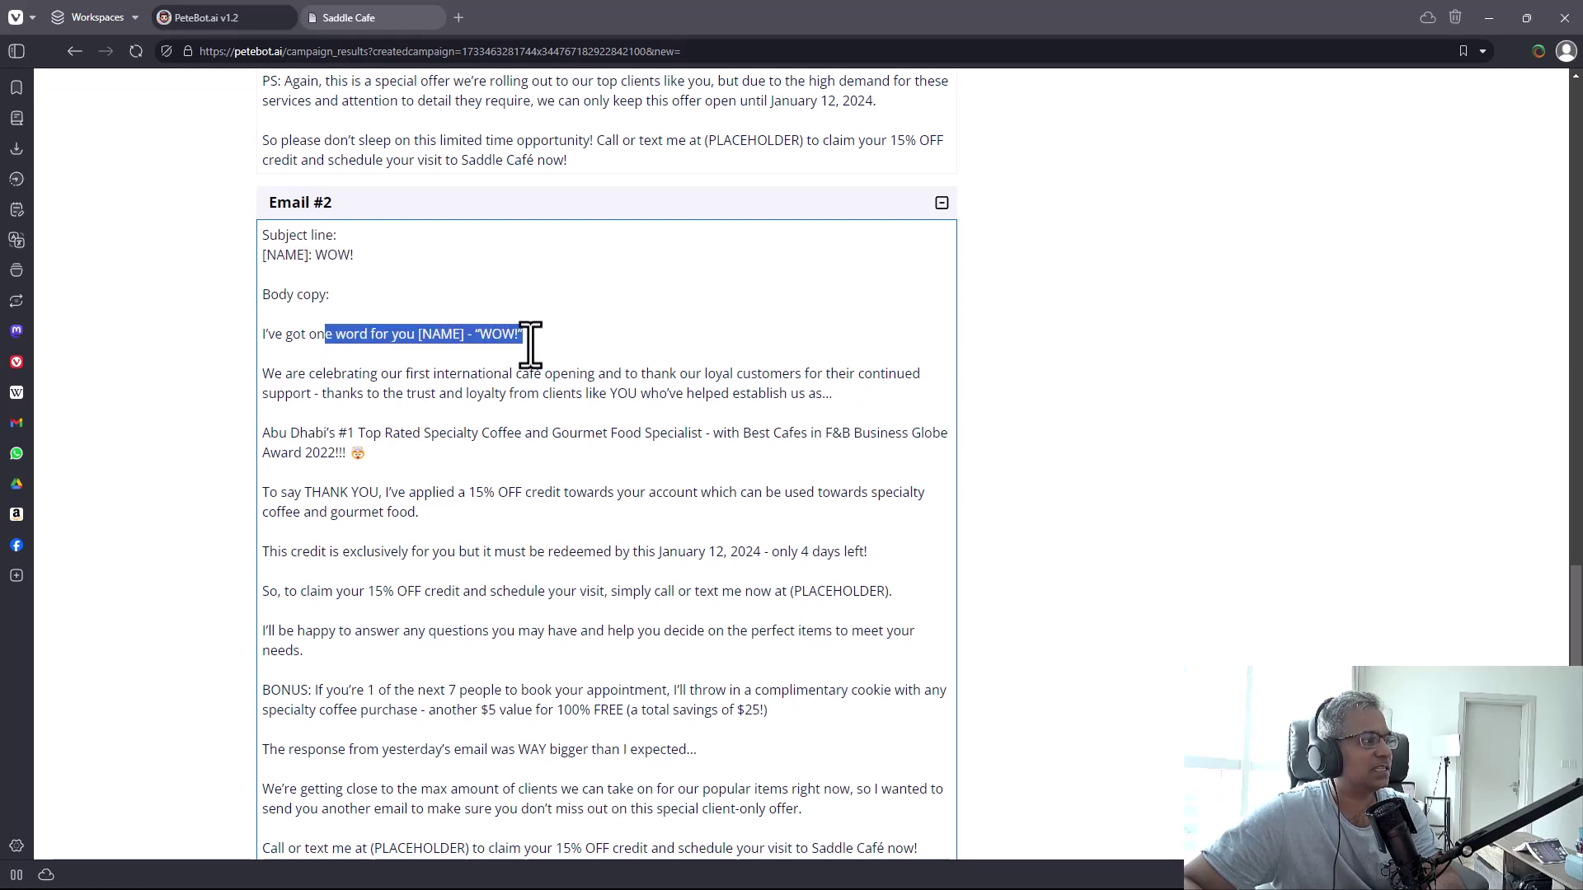
Skim the rest of Email #2 and read its bonus, customer response and limited-availability passages
scroll(396, 307, "down", 1)
scroll(366, 343, "down", 3)
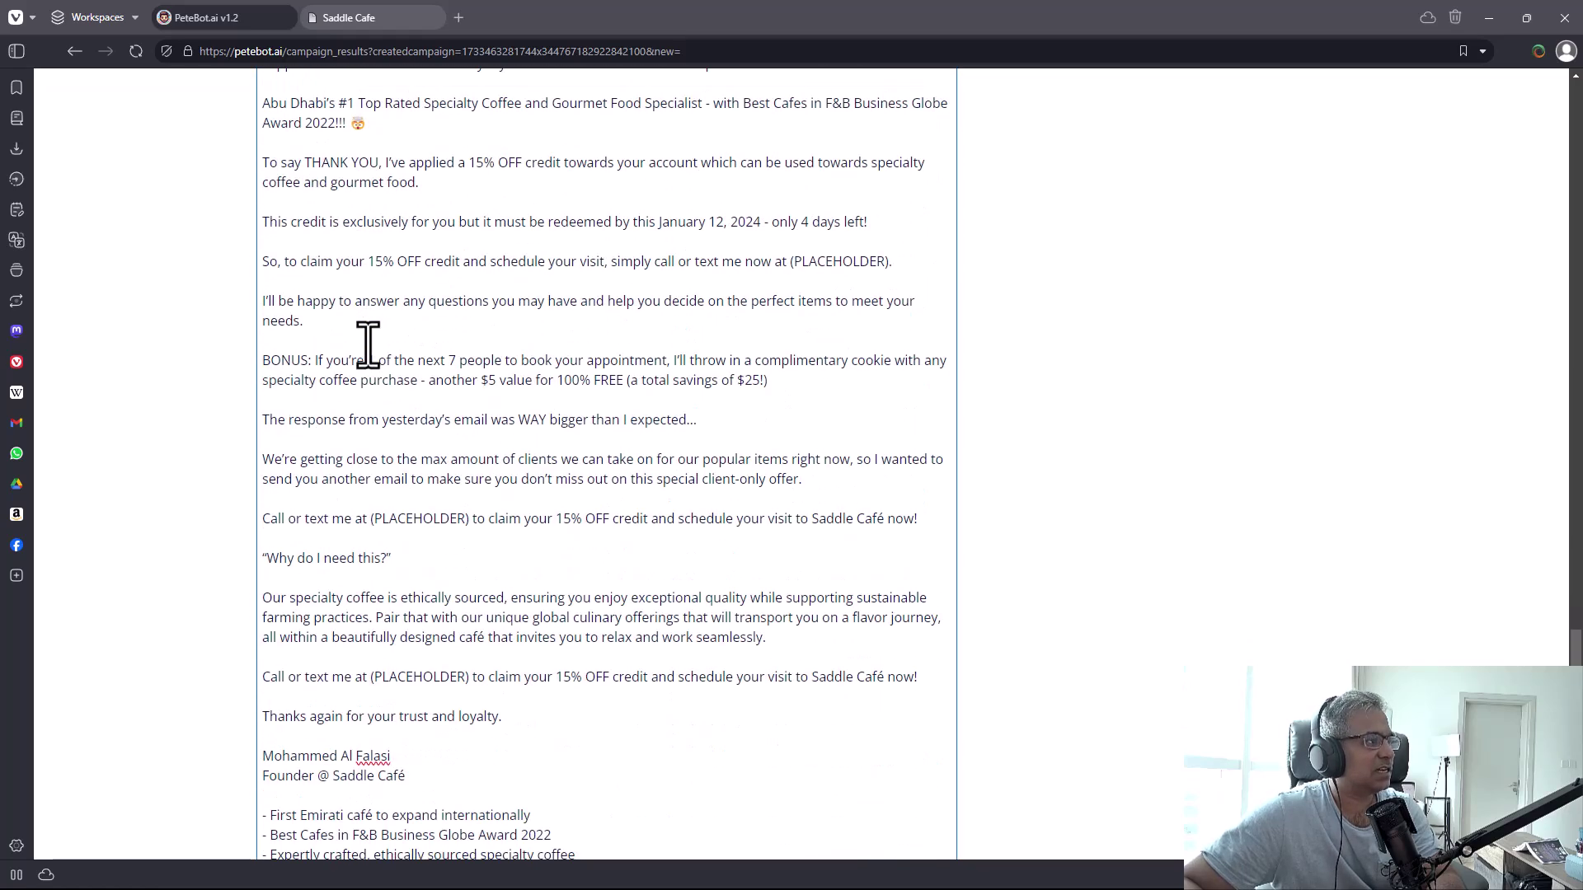
scroll(367, 345, "down", 5)
scroll(417, 329, "up", 4)
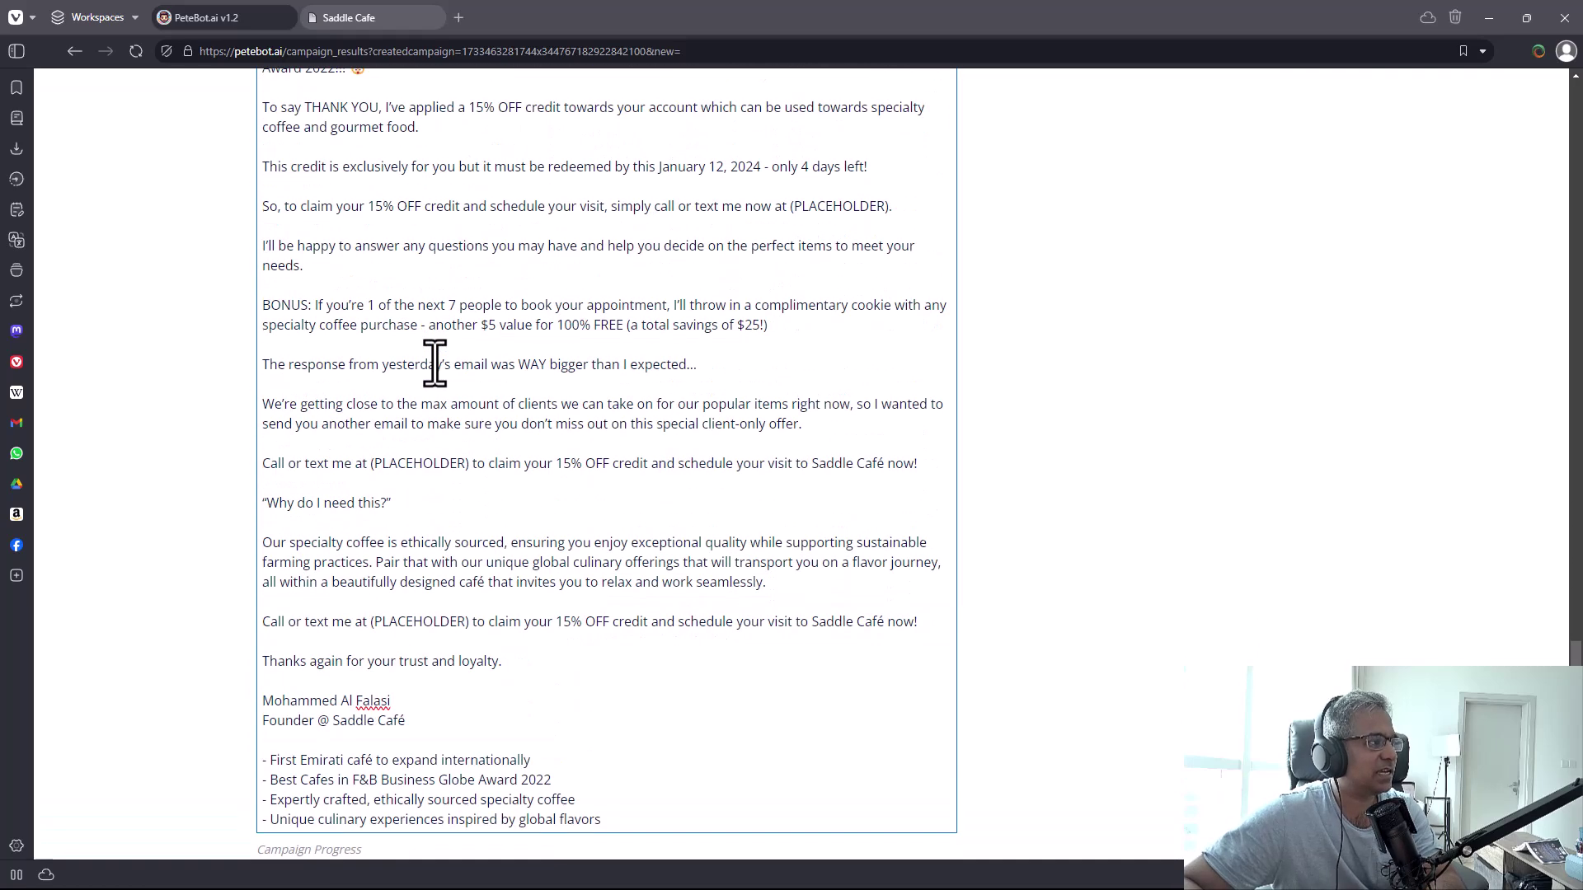
scroll(434, 363, "up", 1)
left_click_drag(305, 407, 691, 510)
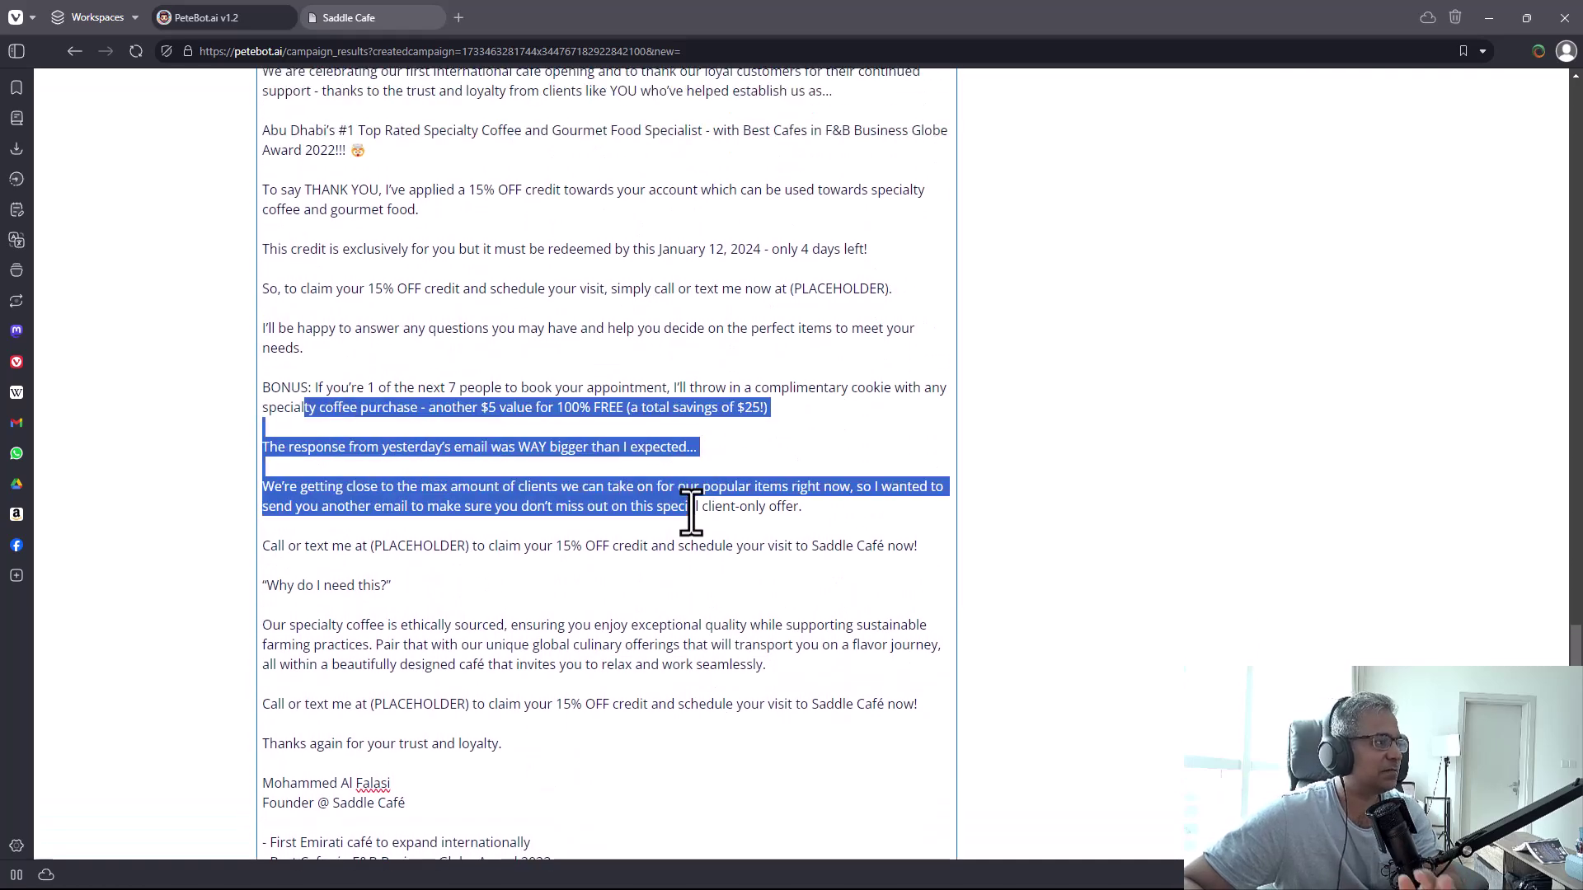
Examine the bonus paragraph of Email #2, focusing on the limited number of bookings, the complimentary cookie and the stated total savings
scroll(681, 487, "down", 1)
left_click(671, 462)
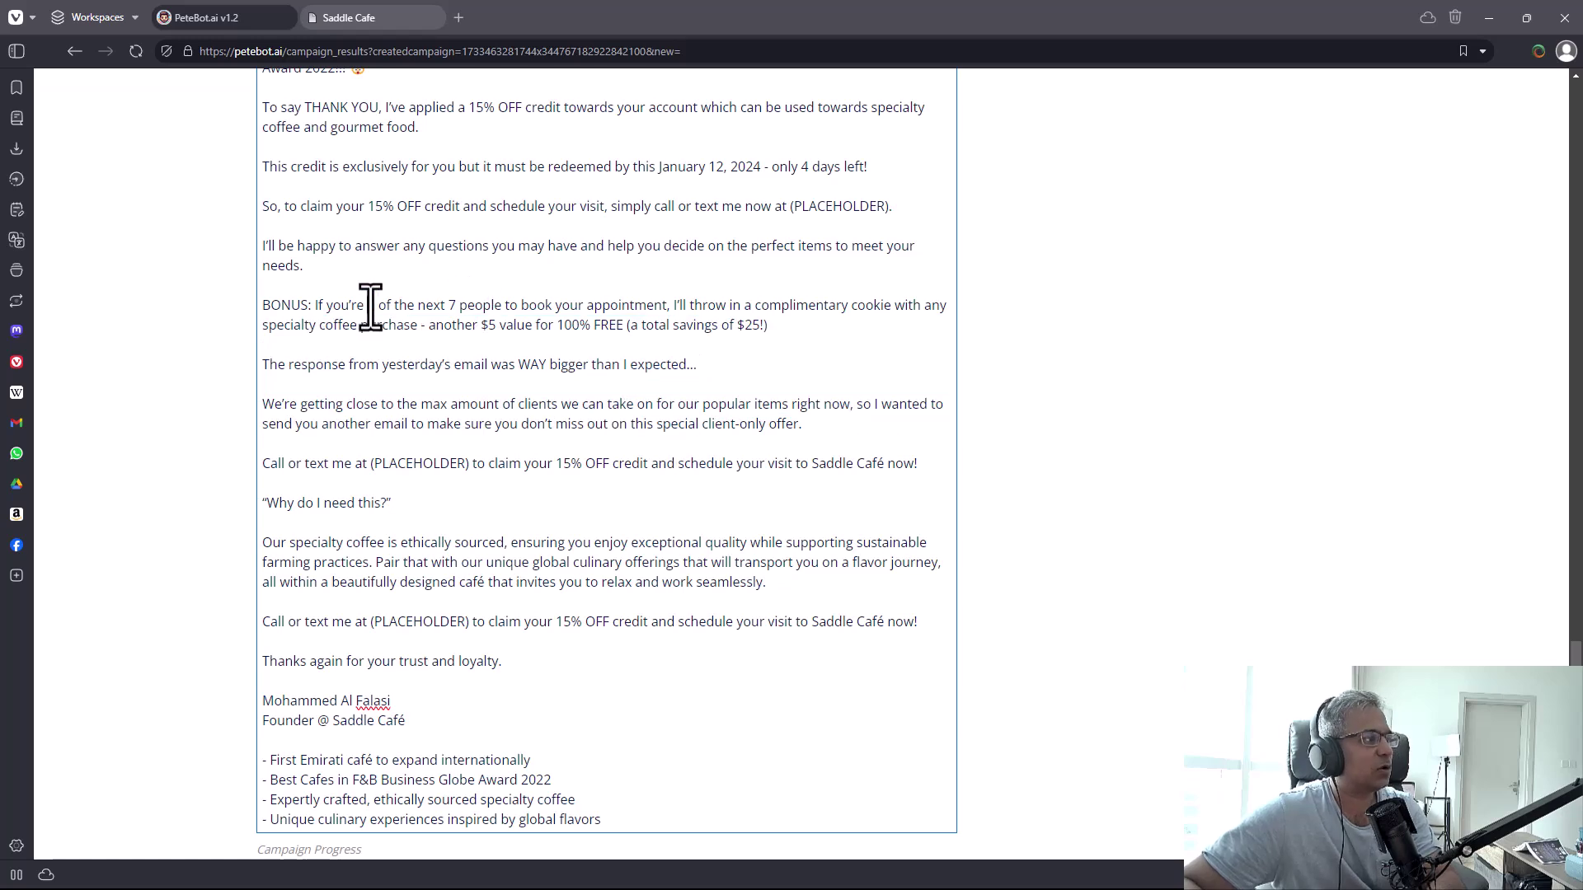
left_click_drag(367, 306, 829, 323)
scroll(820, 471, "up", 2)
left_click(823, 478)
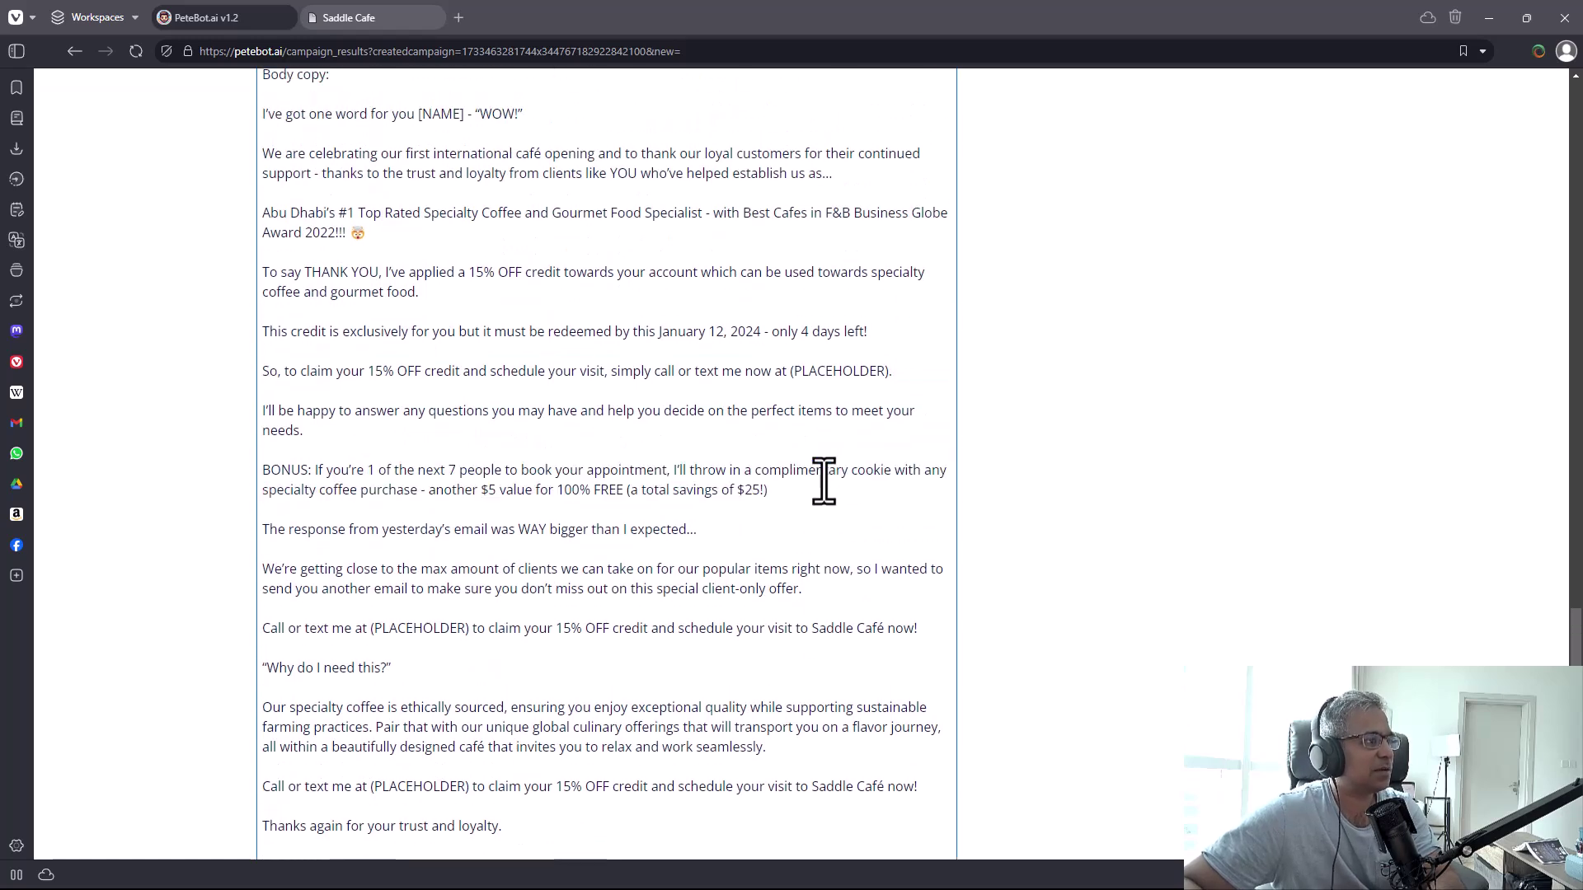
left_click_drag(766, 490, 362, 471)
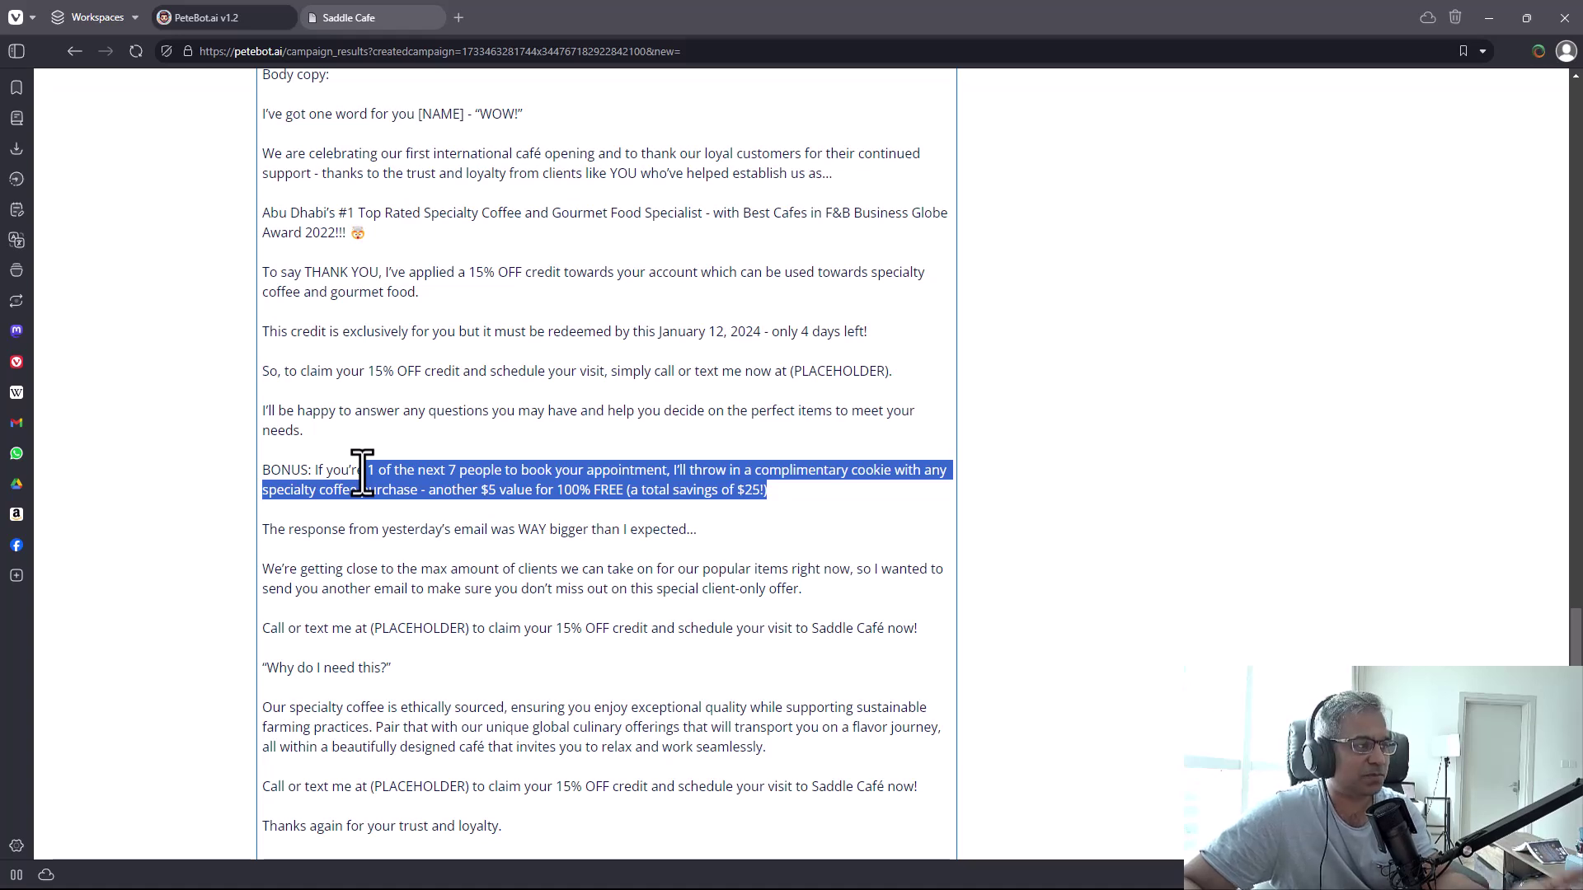
left_click(676, 489)
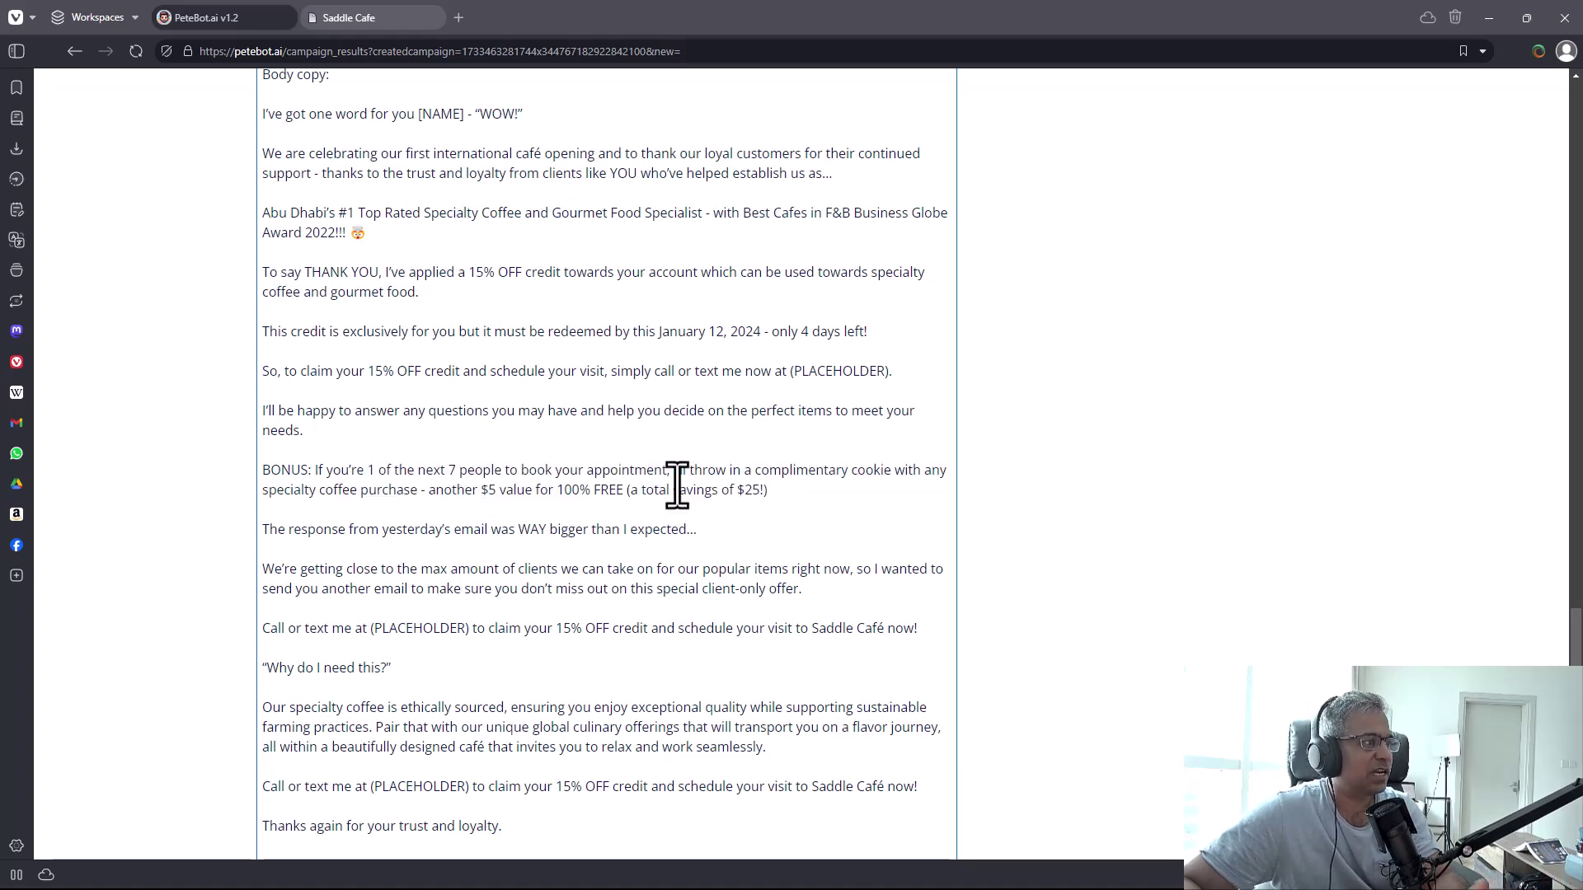
left_click_drag(782, 497, 660, 491)
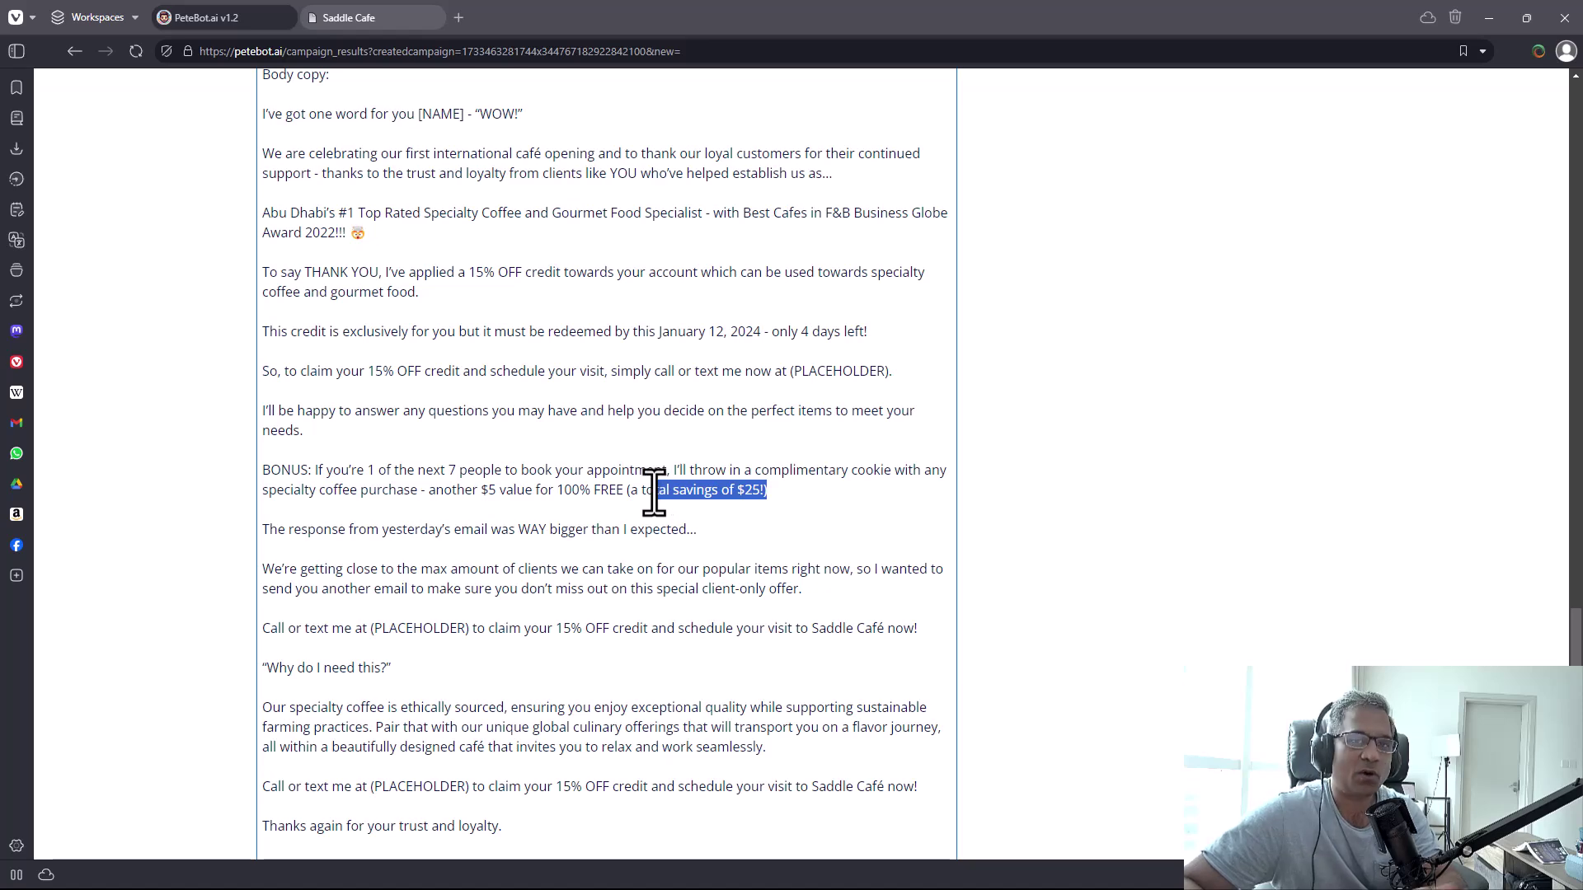
left_click(647, 478)
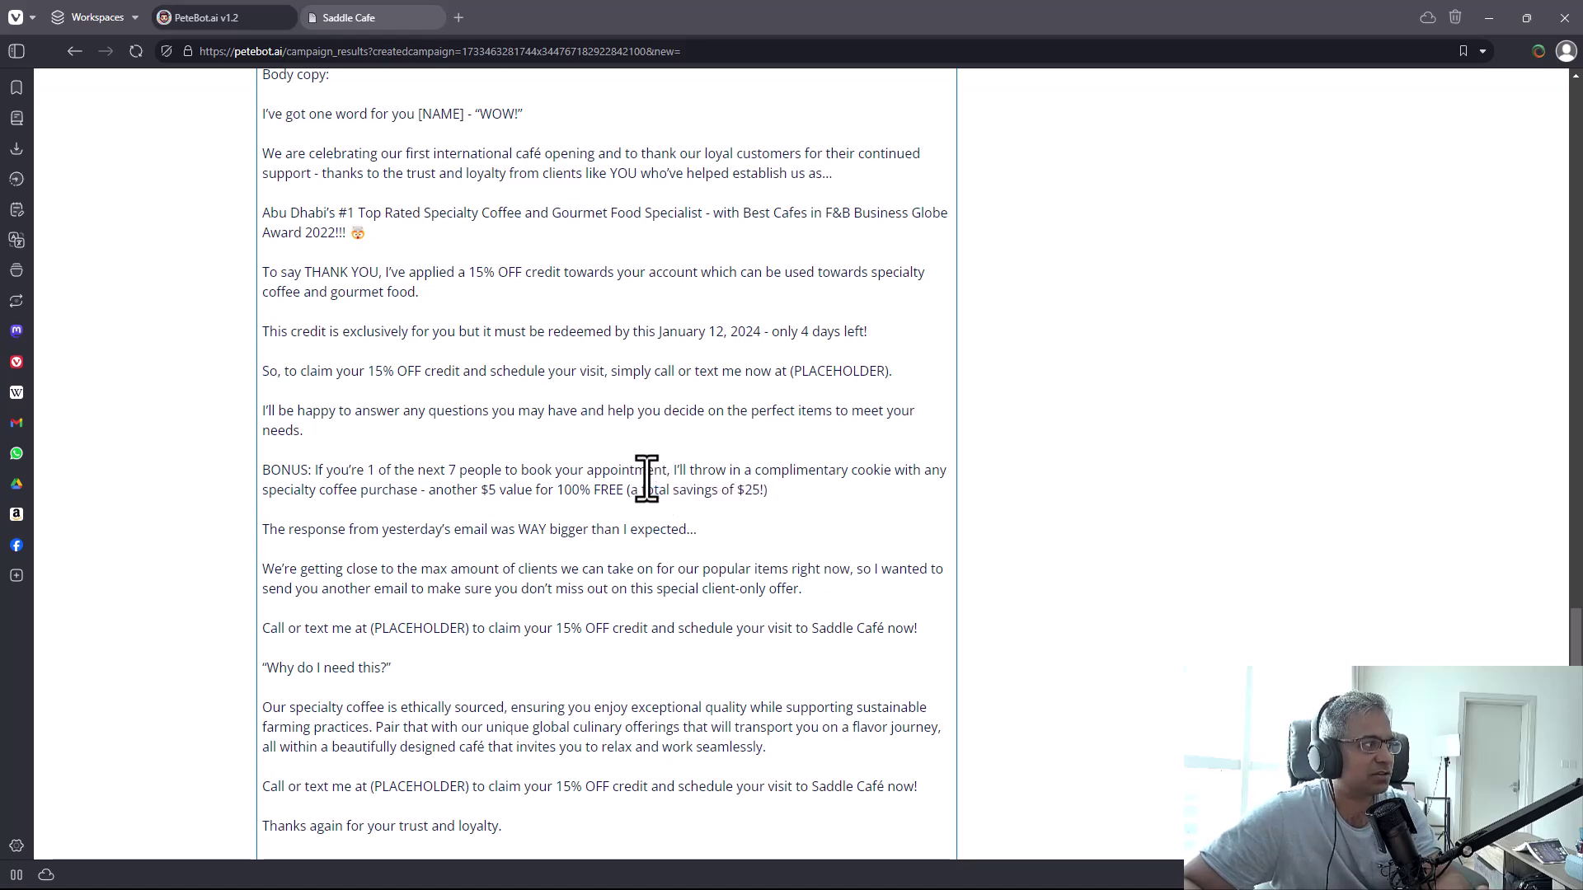
Approve Email #2 to generate Email #3 and bring the start of that email into view
scroll(643, 486, "down", 5)
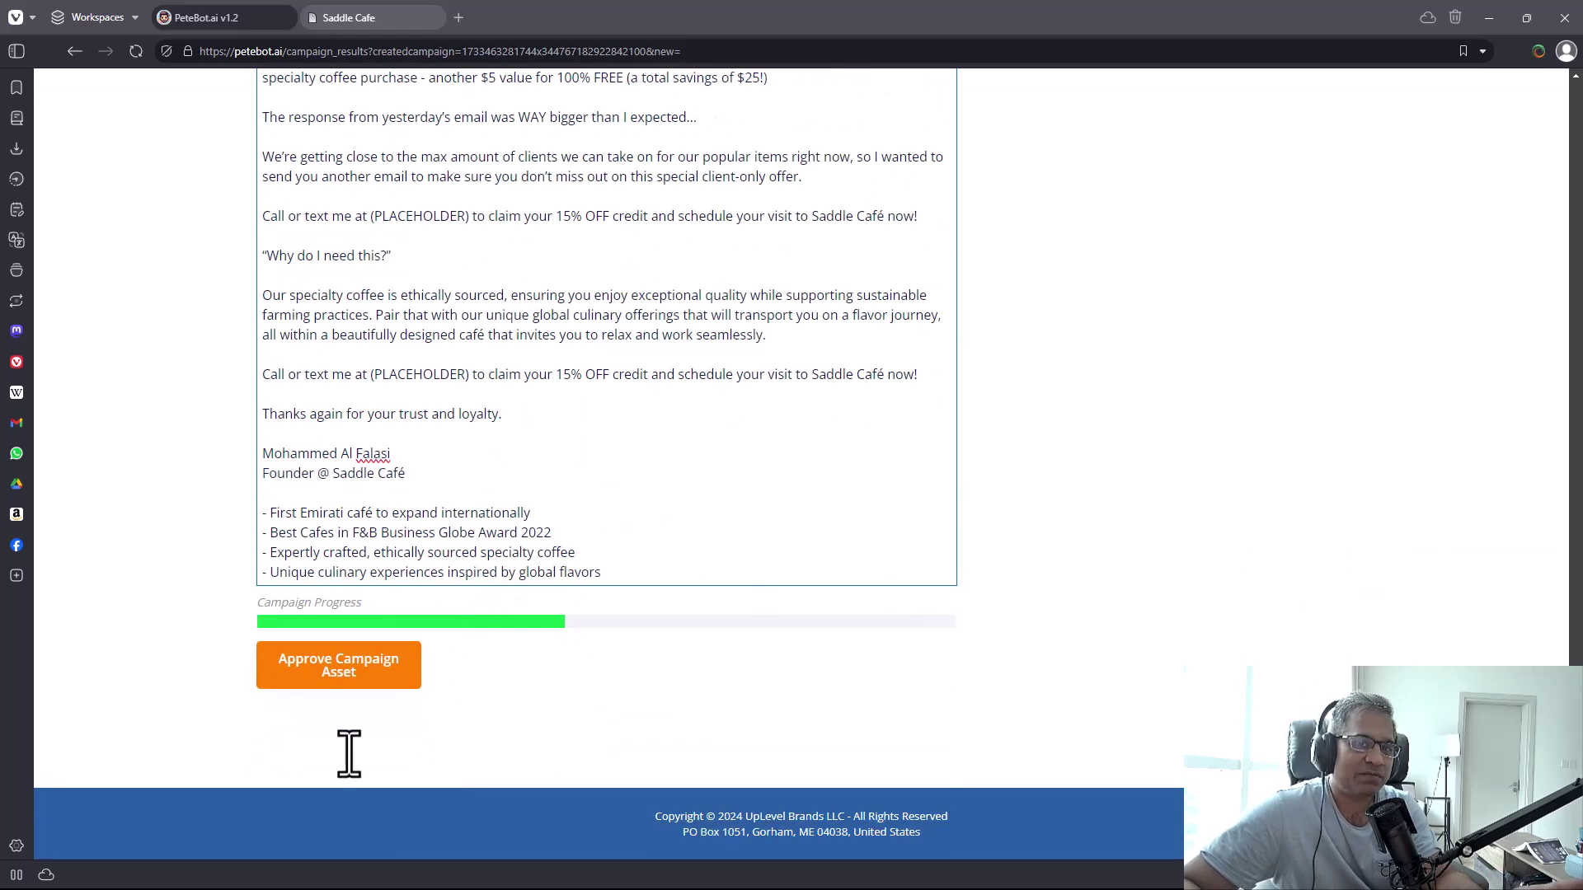
left_click(363, 666)
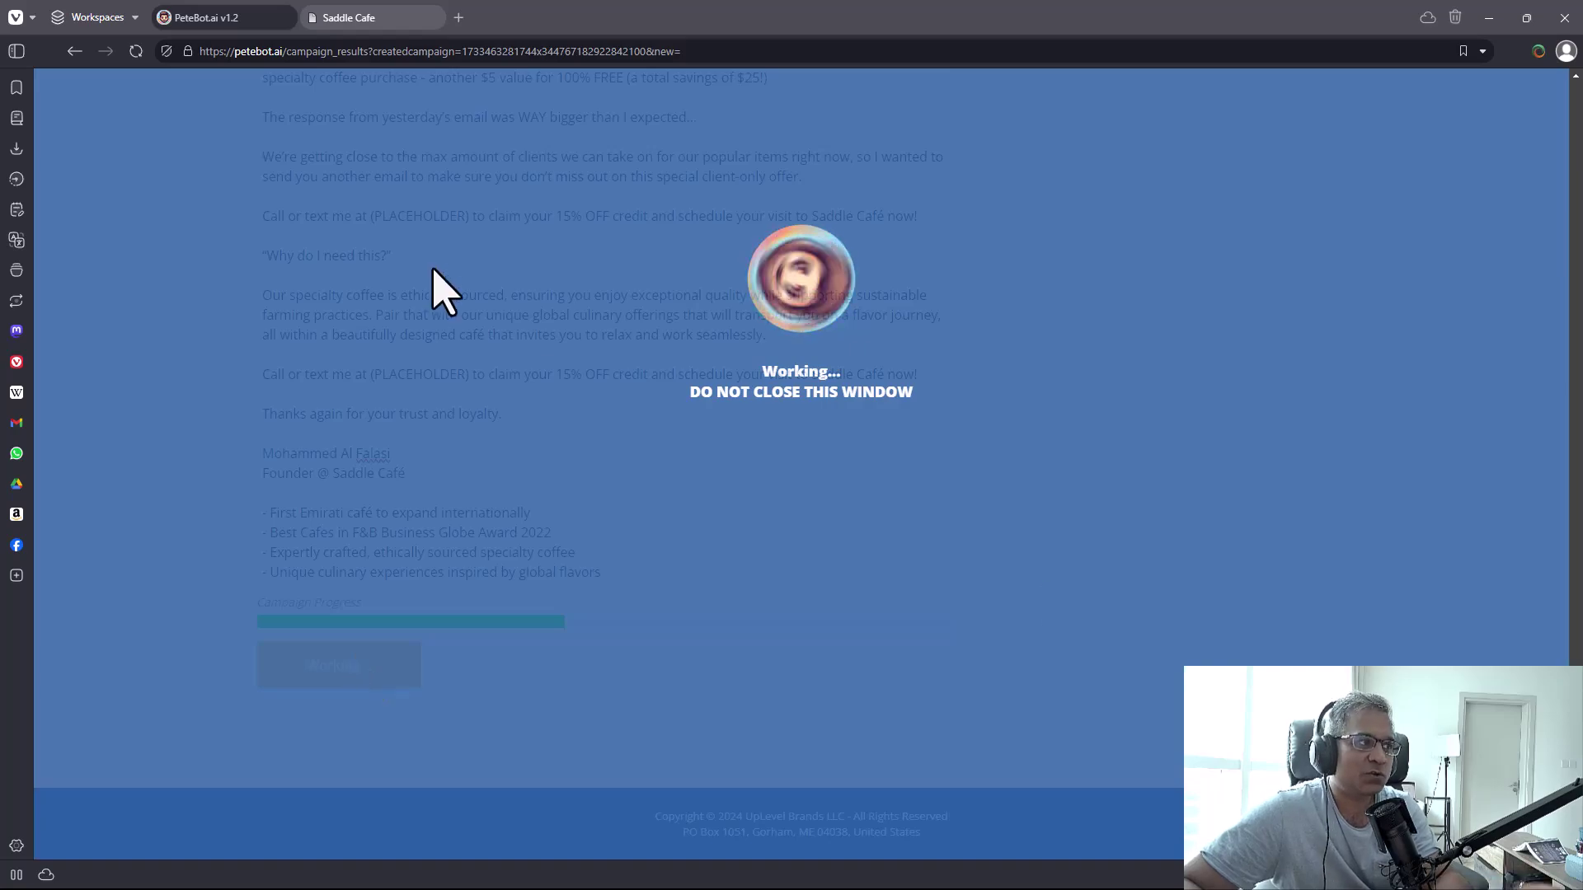
scroll(432, 240, "up", 4)
scroll(431, 240, "down", 10)
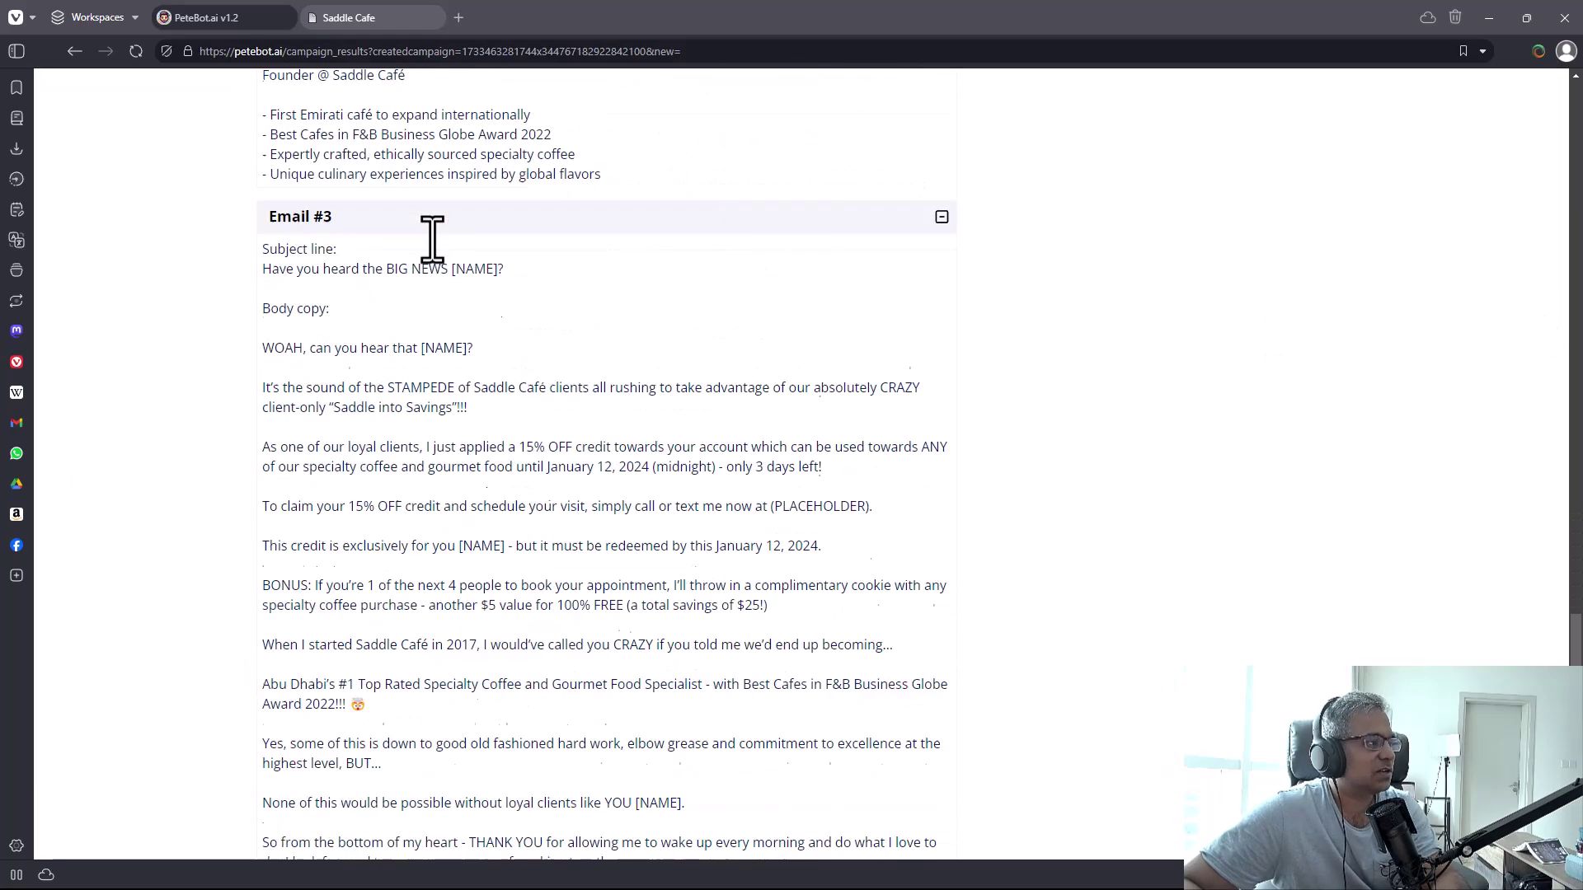
scroll(428, 272, "up", 1)
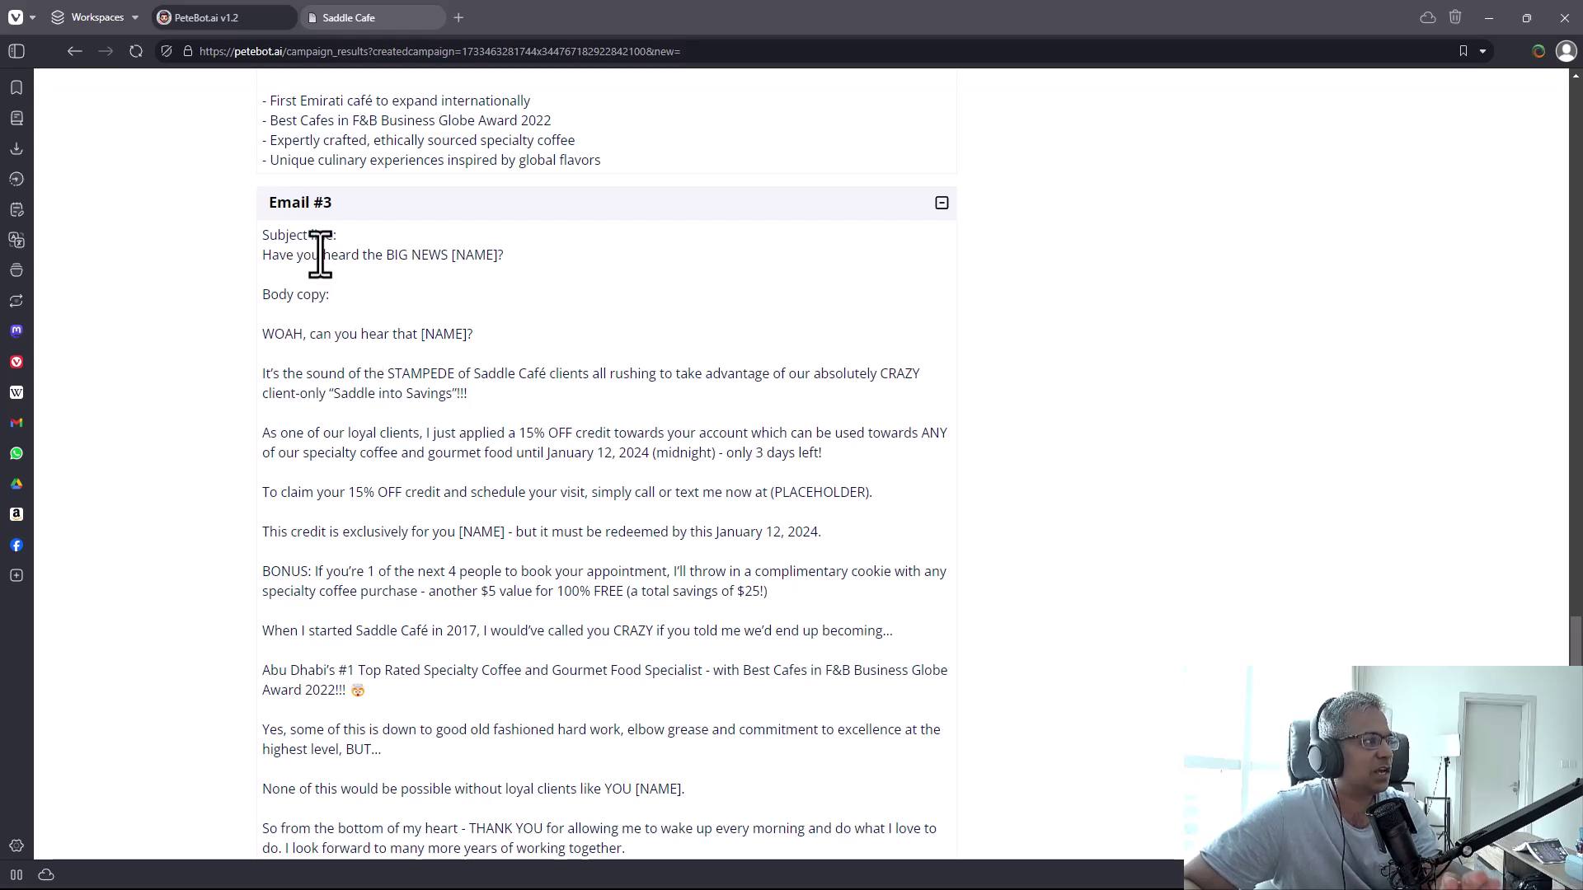
Read Email #3's subject line, its "Saddle into Savings" opening, the credit deadline and the exclusive-credit line
left_click(385, 255)
left_click(494, 254)
scroll(406, 371, "down", 2)
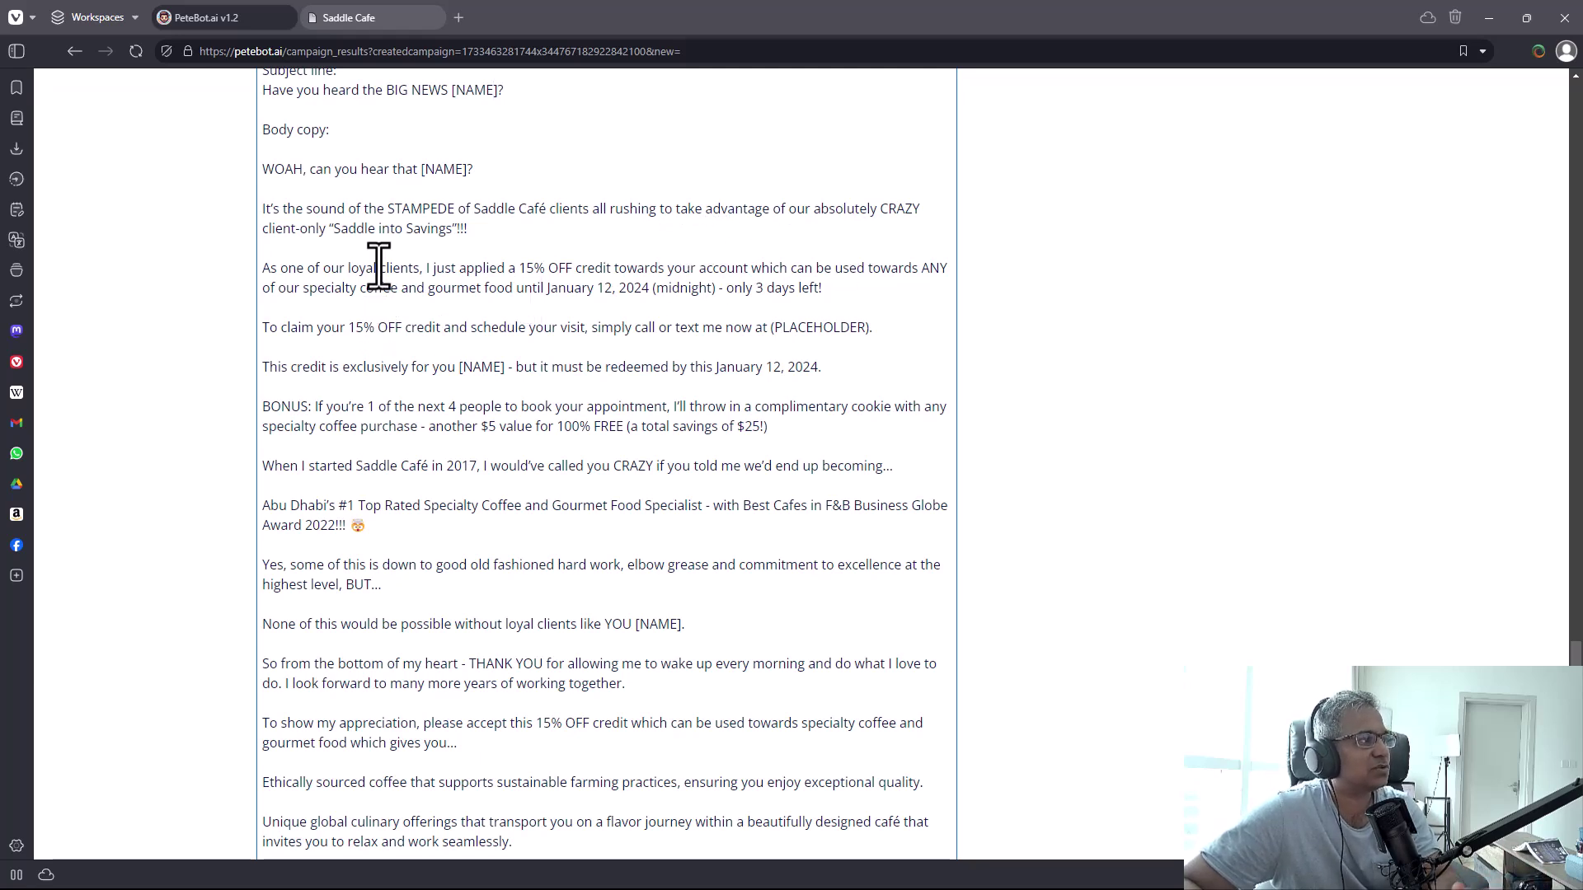
left_click_drag(340, 229, 418, 235)
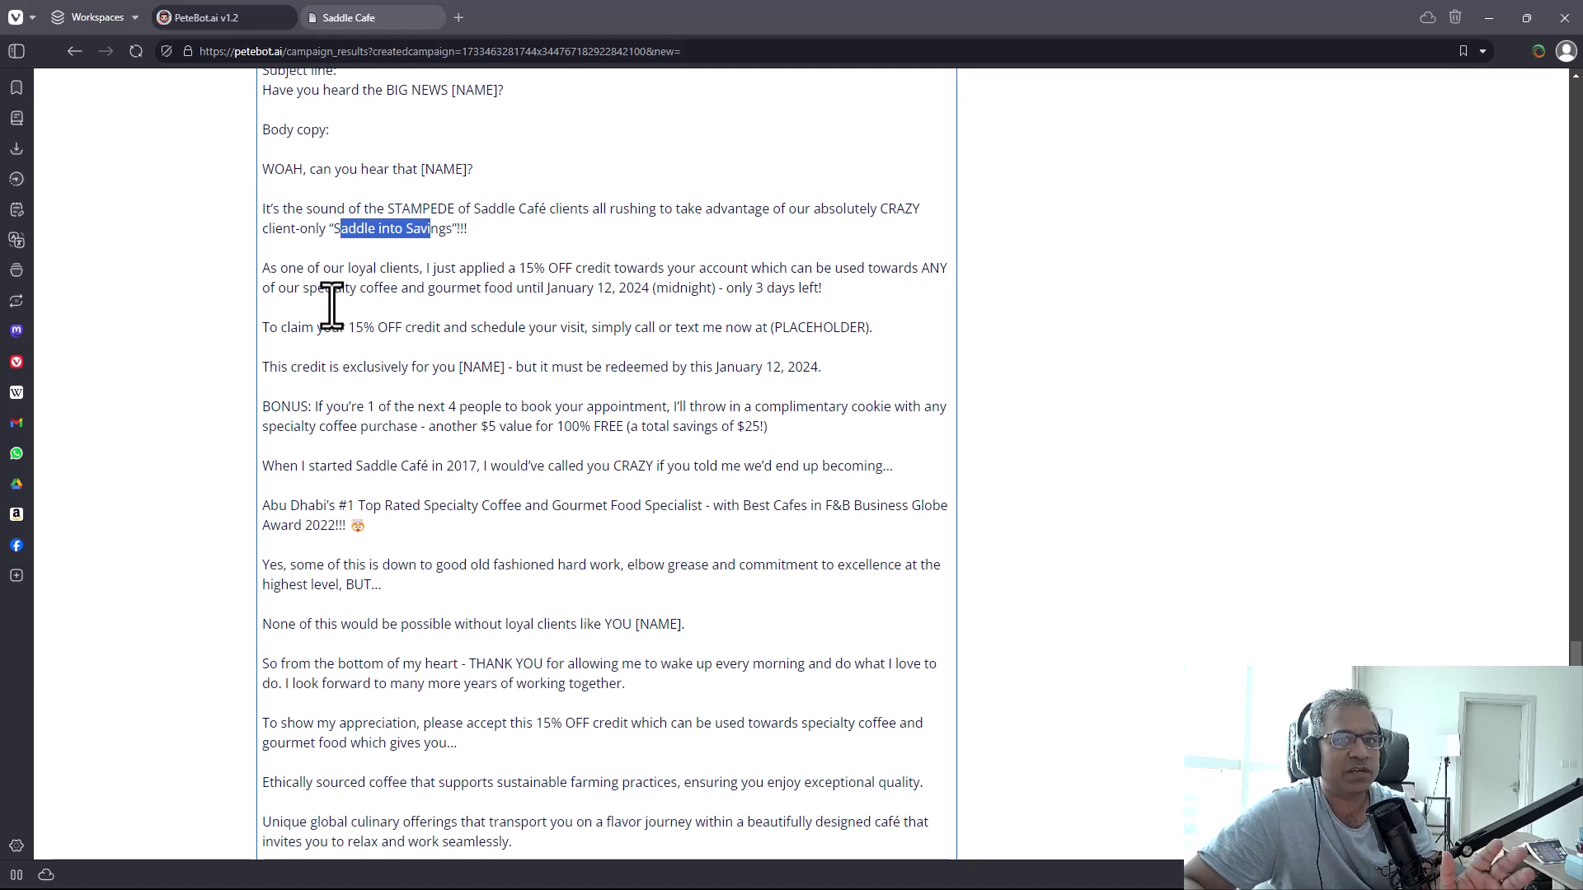
scroll(331, 305, "down", 1)
left_click_drag(329, 159, 494, 231)
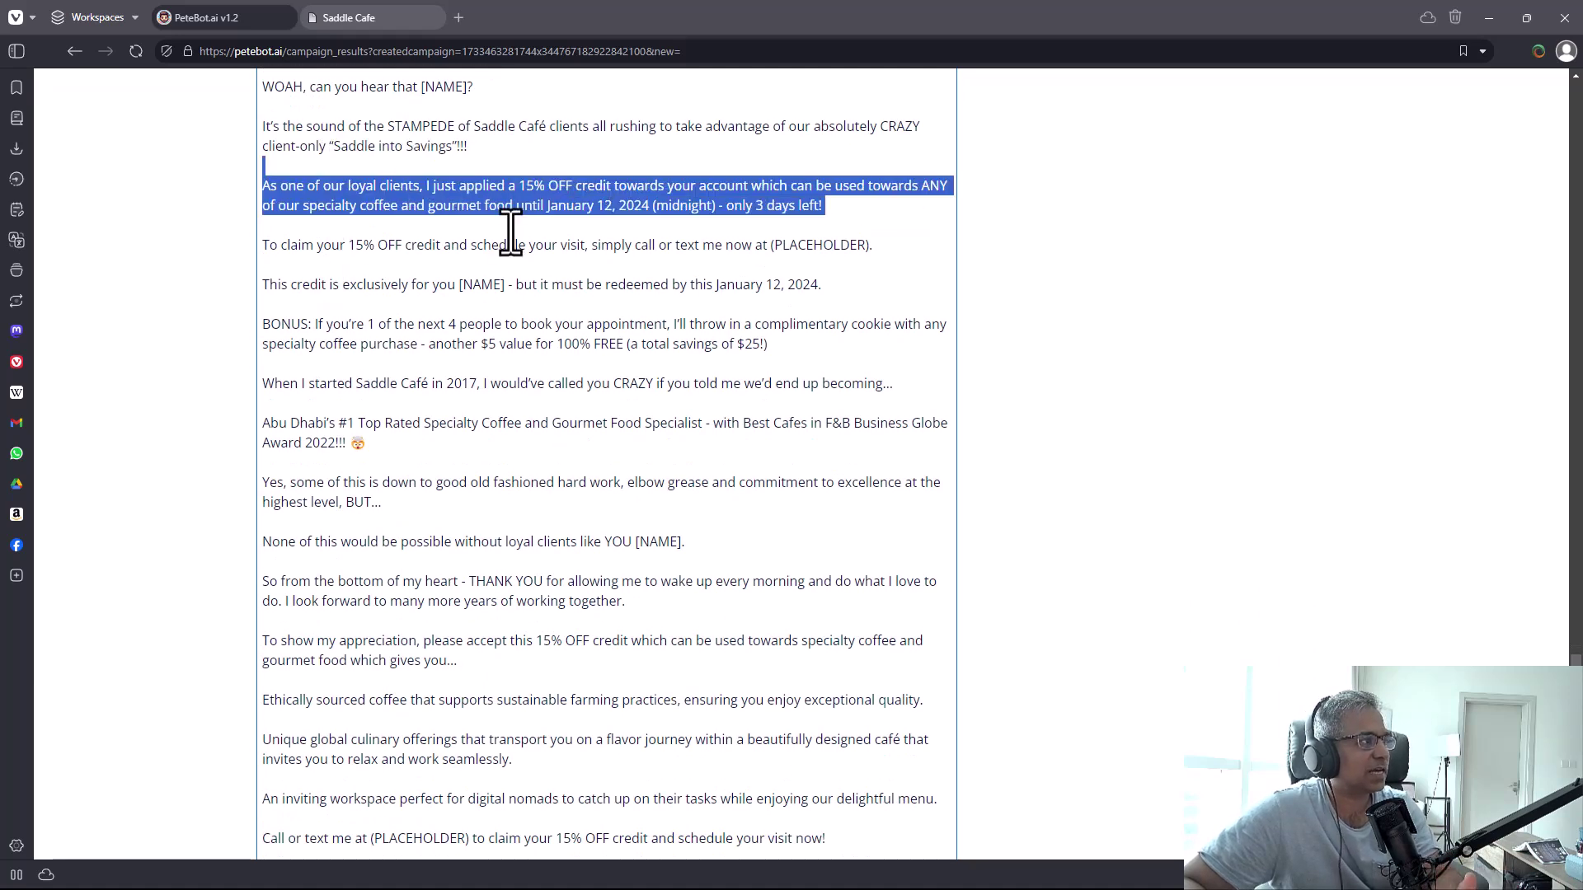
left_click(505, 234)
scroll(508, 297, "down", 1)
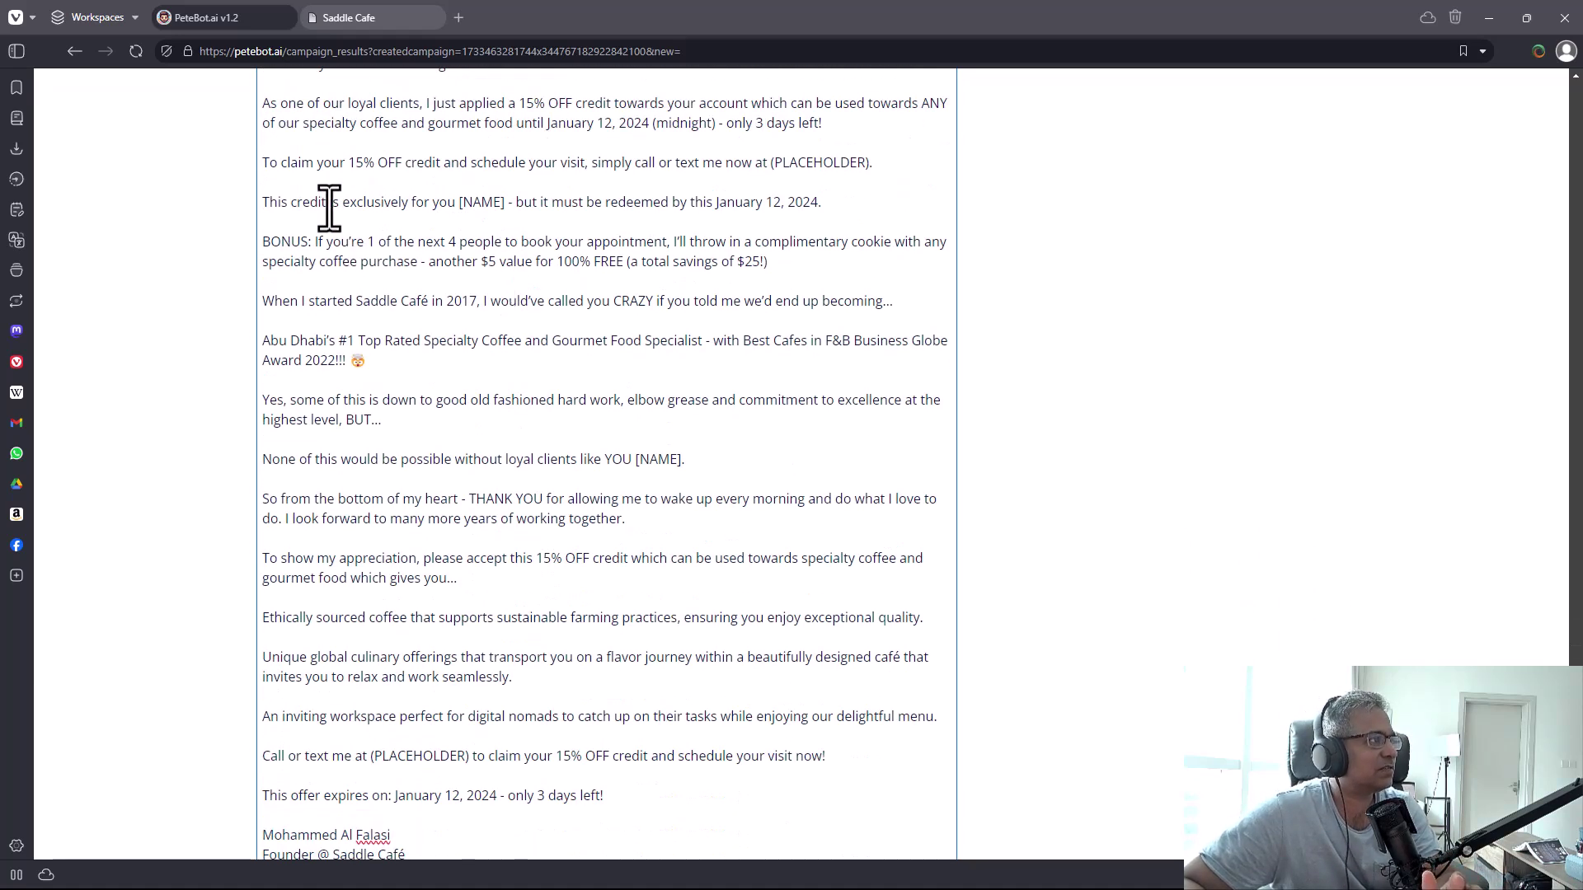
left_click_drag(329, 203, 524, 218)
left_click(620, 213)
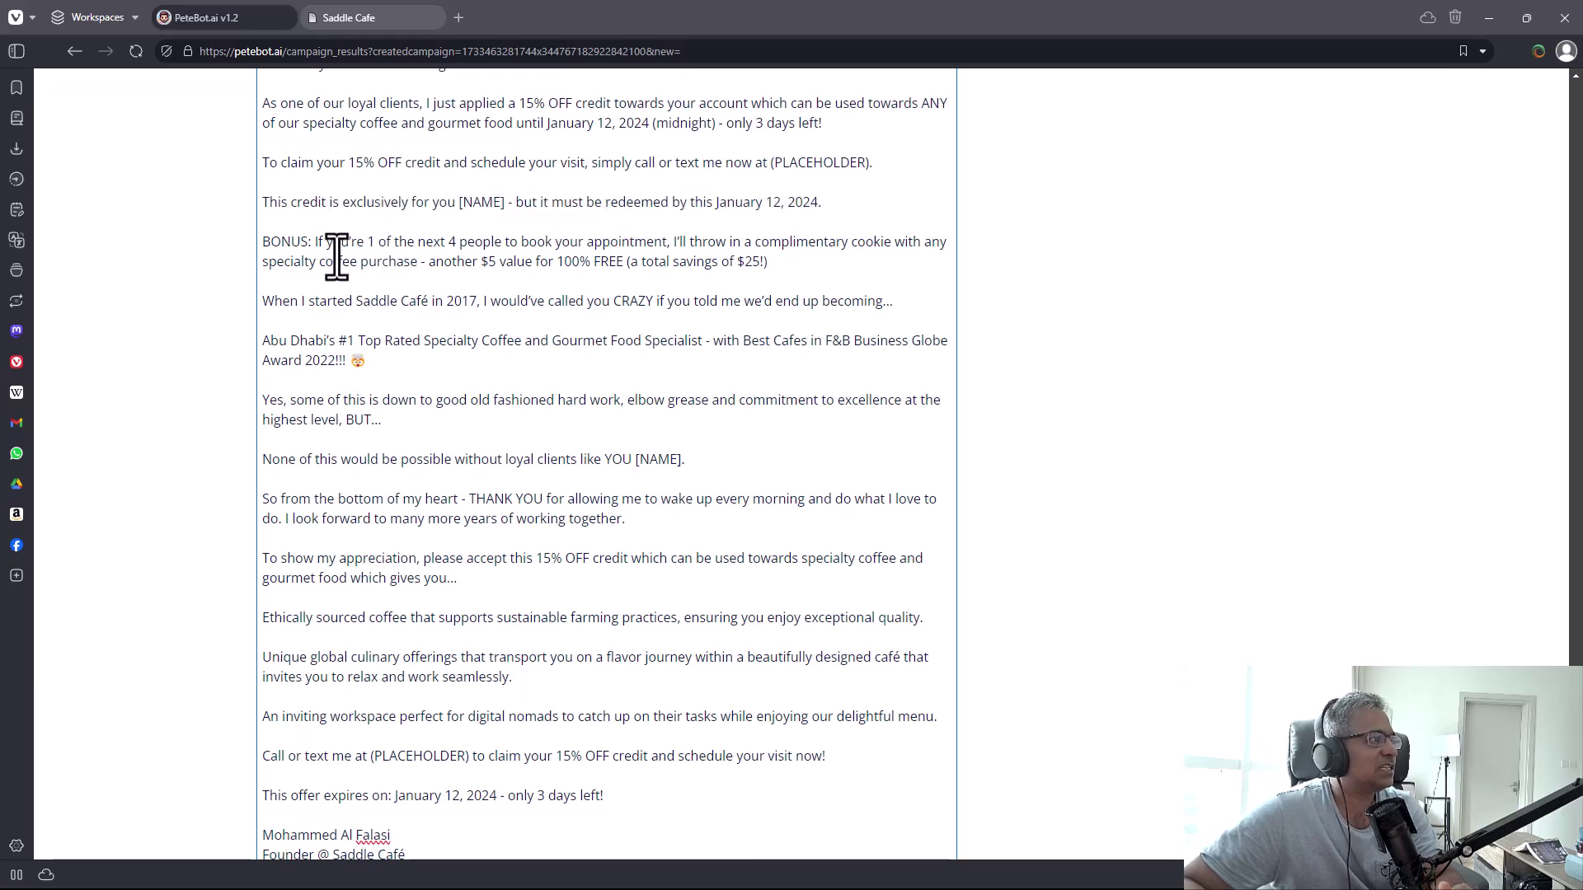
Examine the bonus passage of Email #3, including the booking limit and complimentary cookie, and skim the rest of the email
left_click_drag(338, 262, 471, 272)
left_click(473, 273)
left_click_drag(583, 243, 501, 236)
left_click(405, 268)
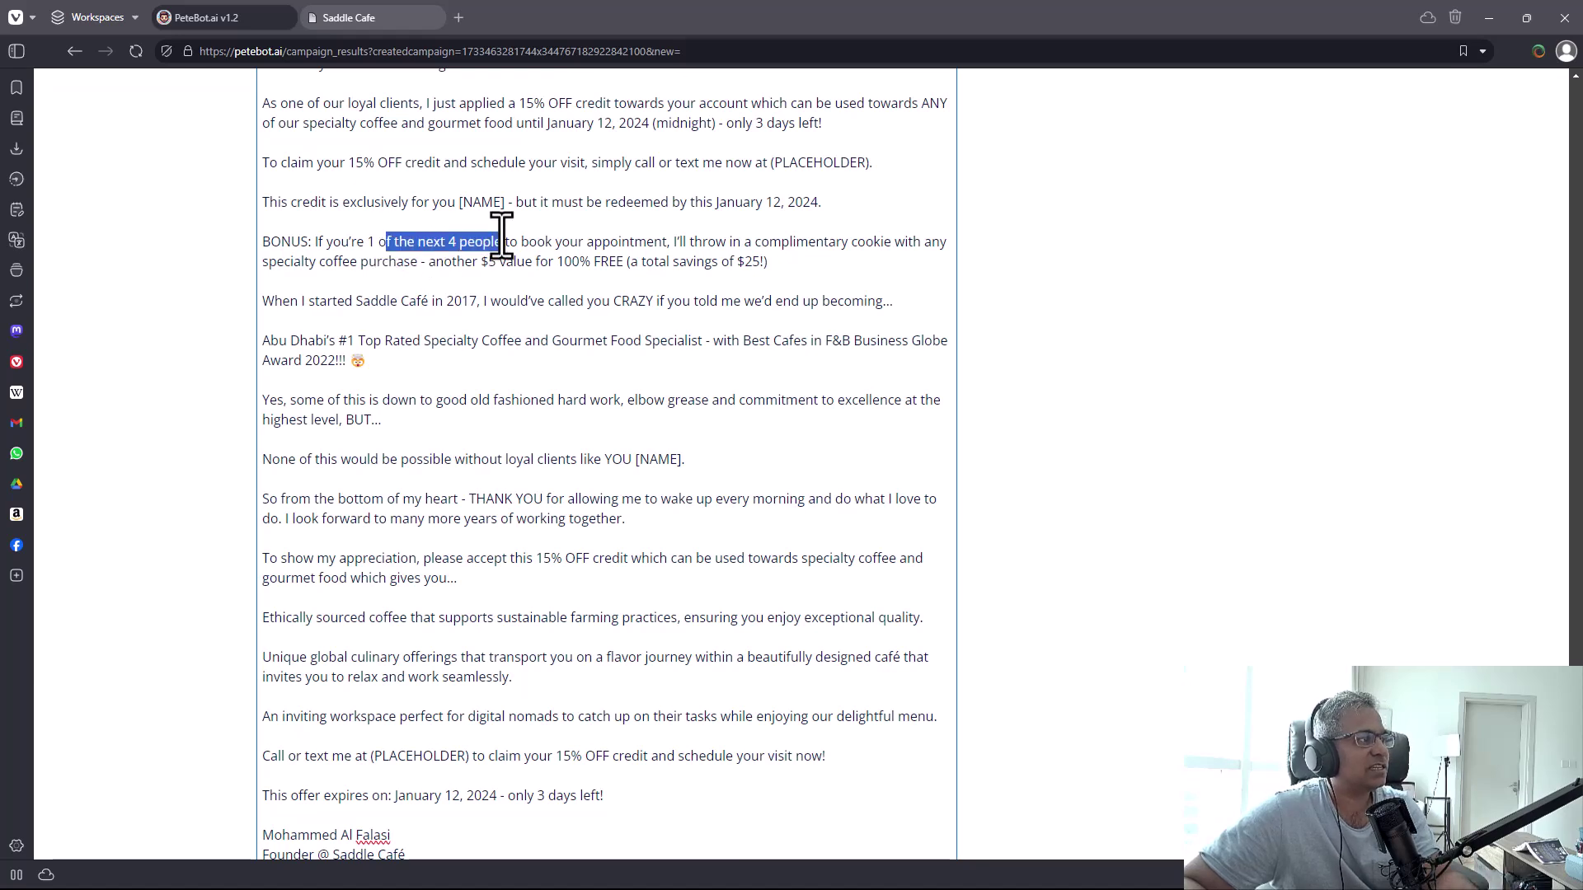
left_click(424, 253)
left_click_drag(392, 241, 642, 246)
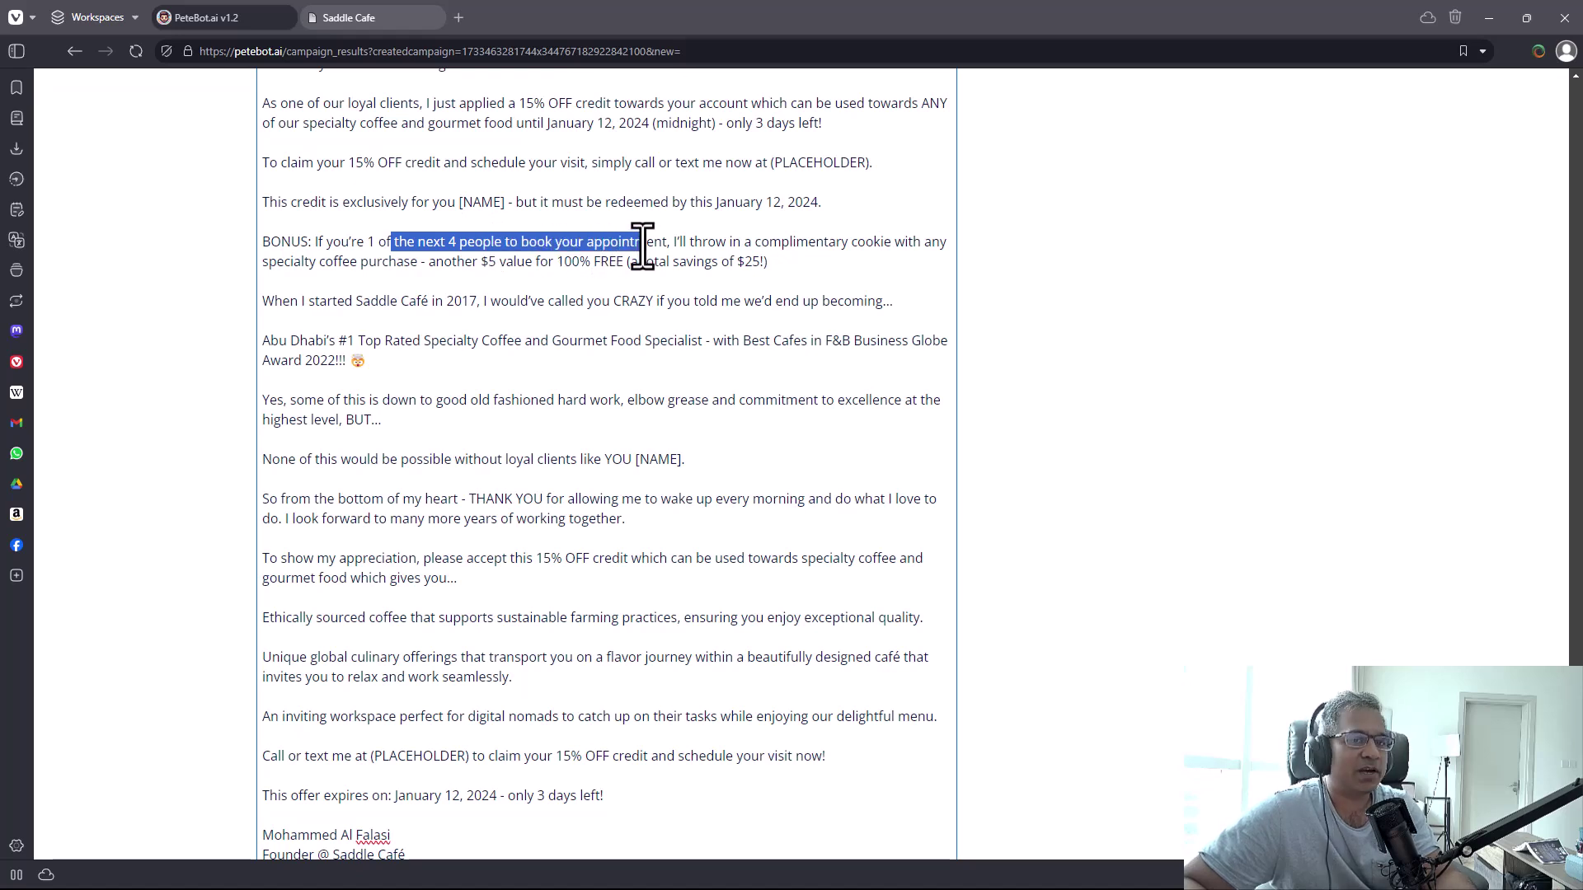
left_click_drag(743, 242, 890, 239)
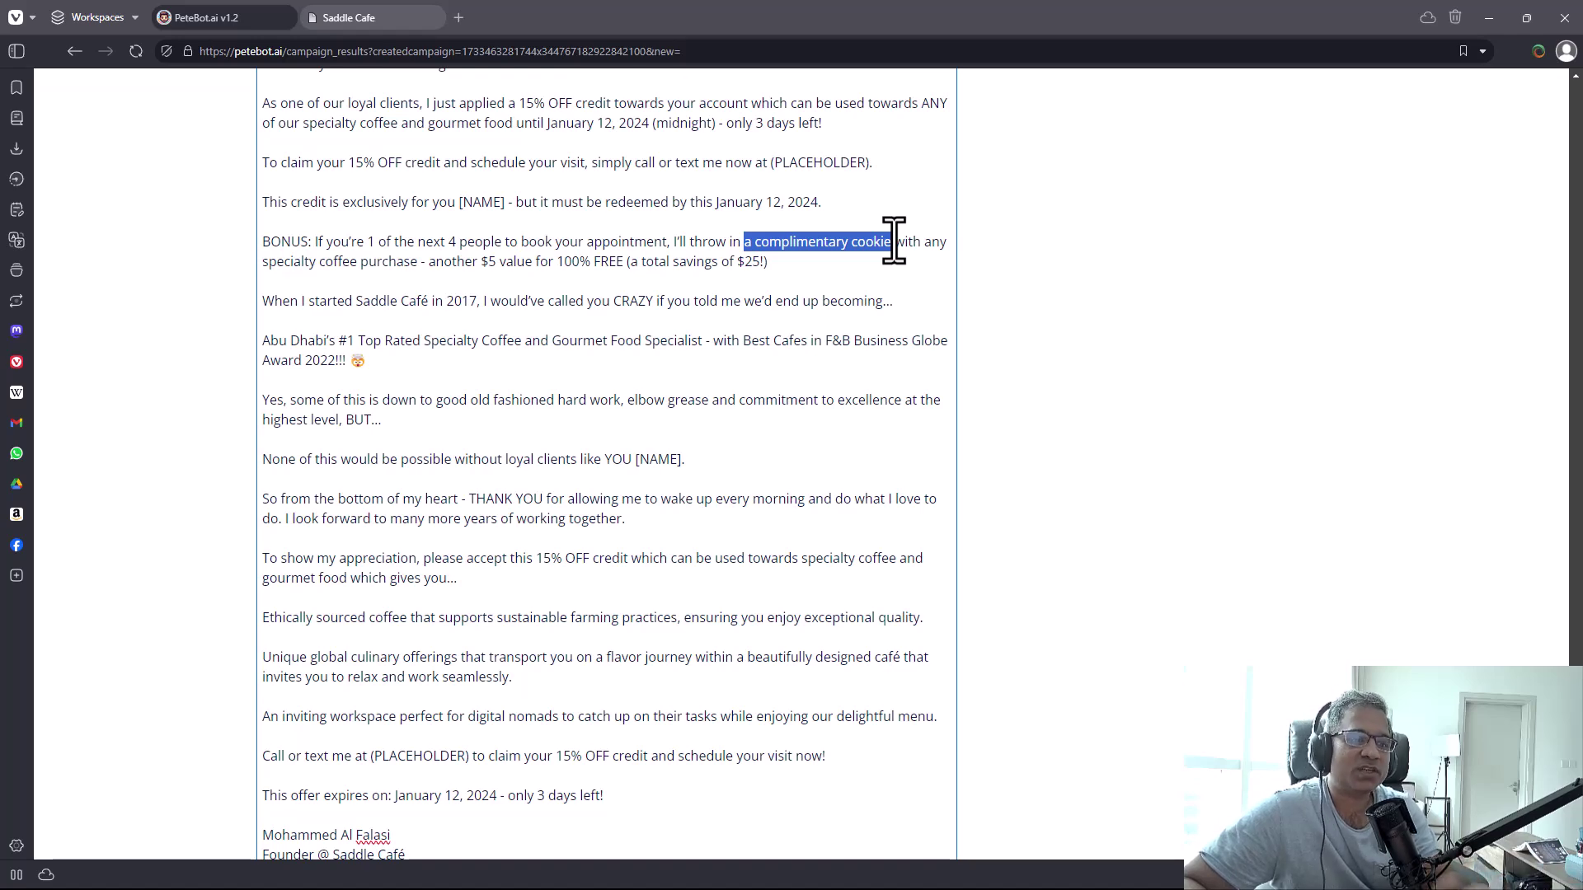
scroll(262, 493, "down", 2)
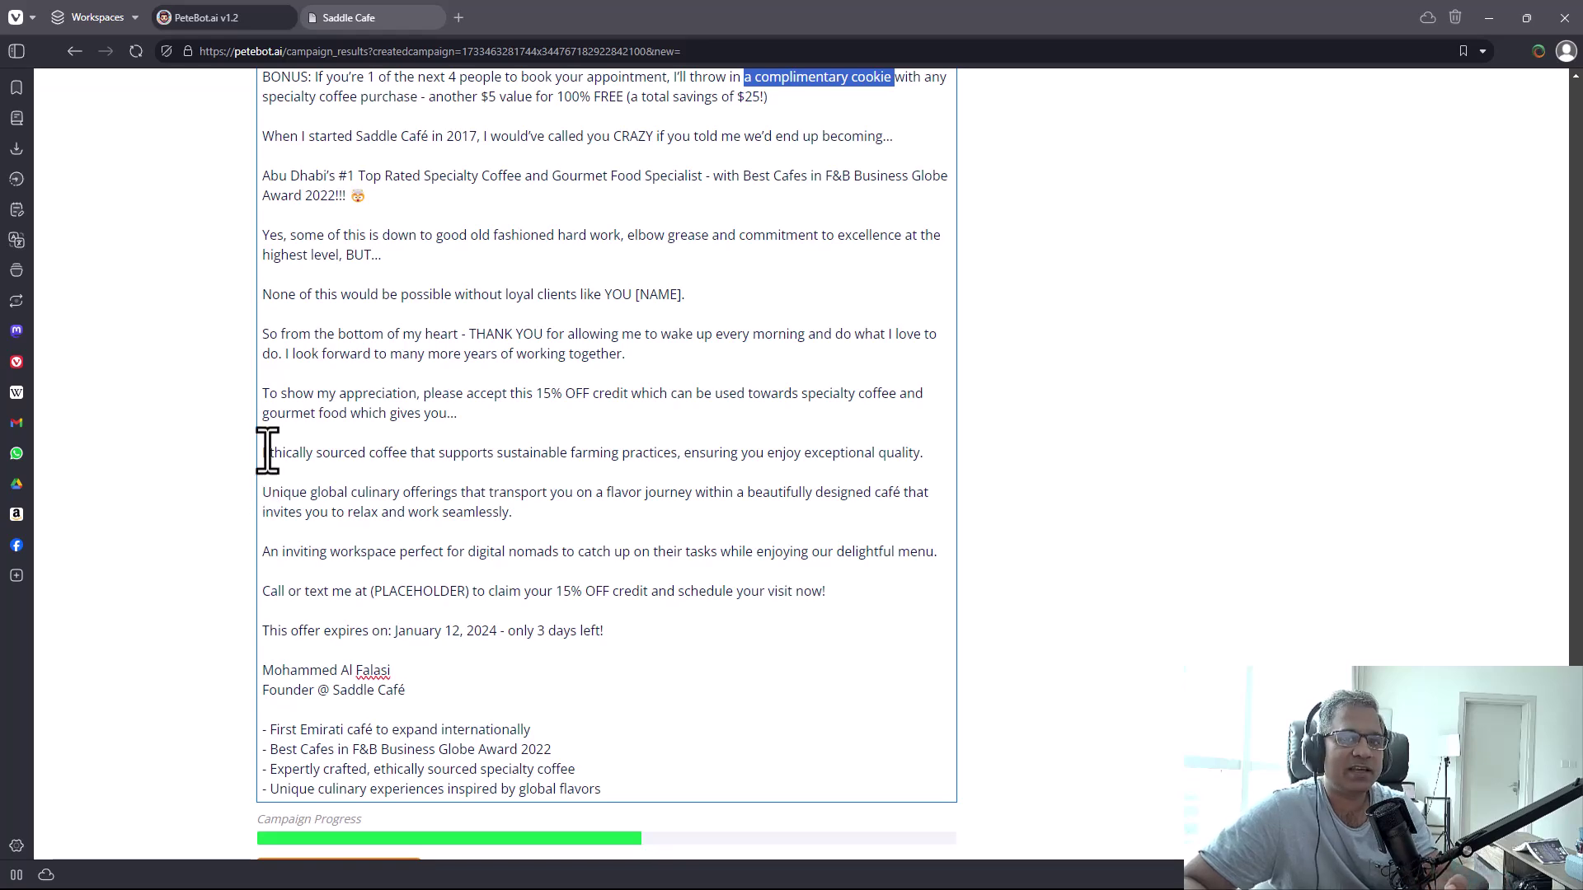
scroll(272, 452, "up", 5)
scroll(287, 416, "down", 3)
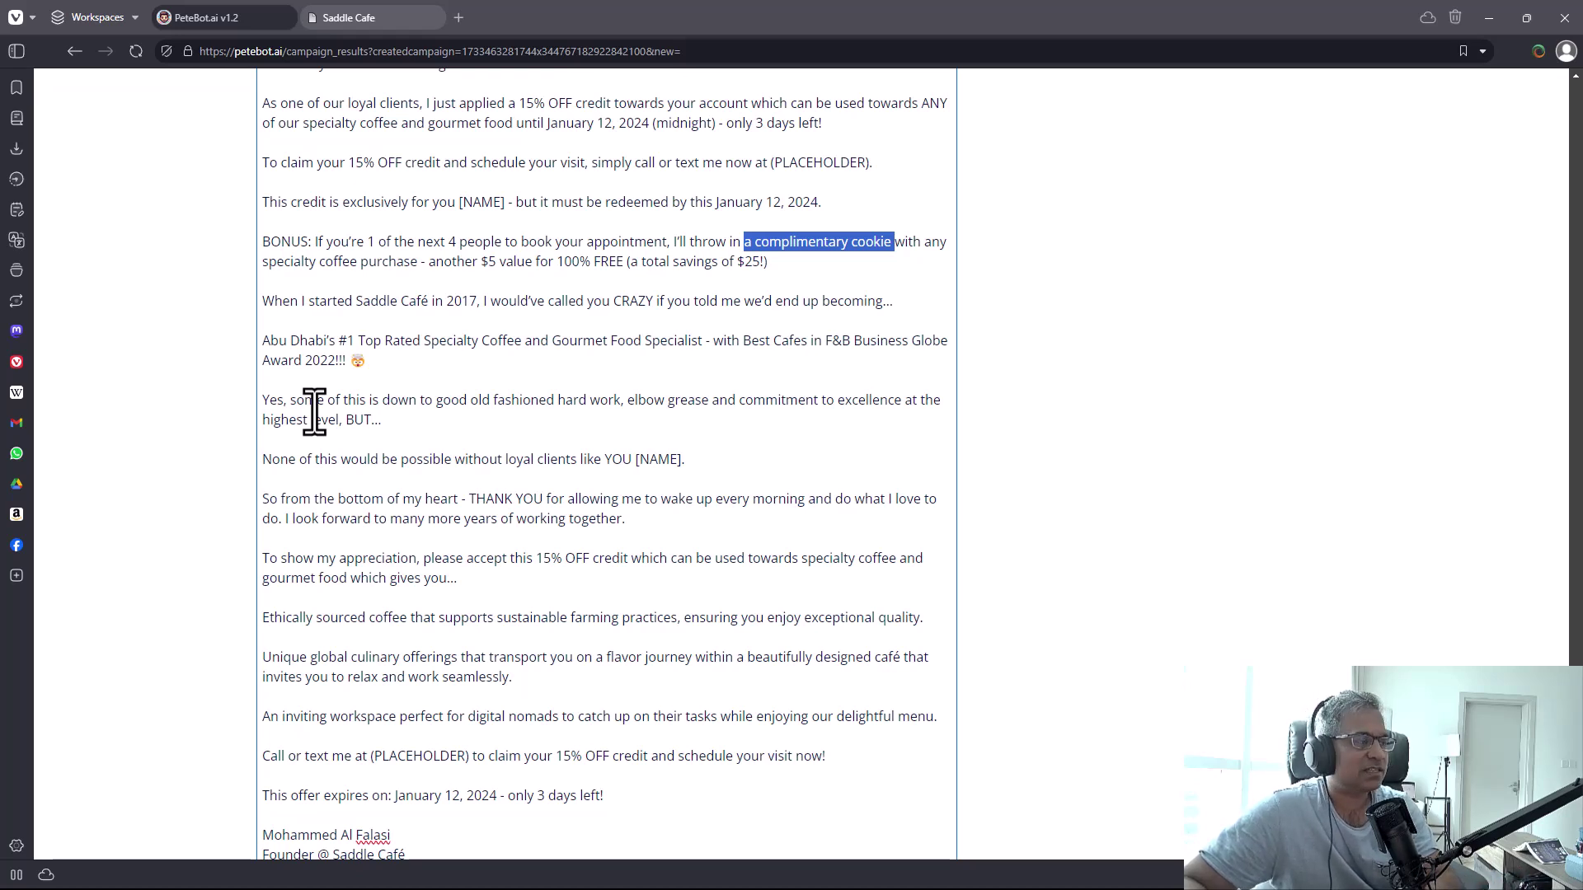
scroll(311, 412, "down", 2)
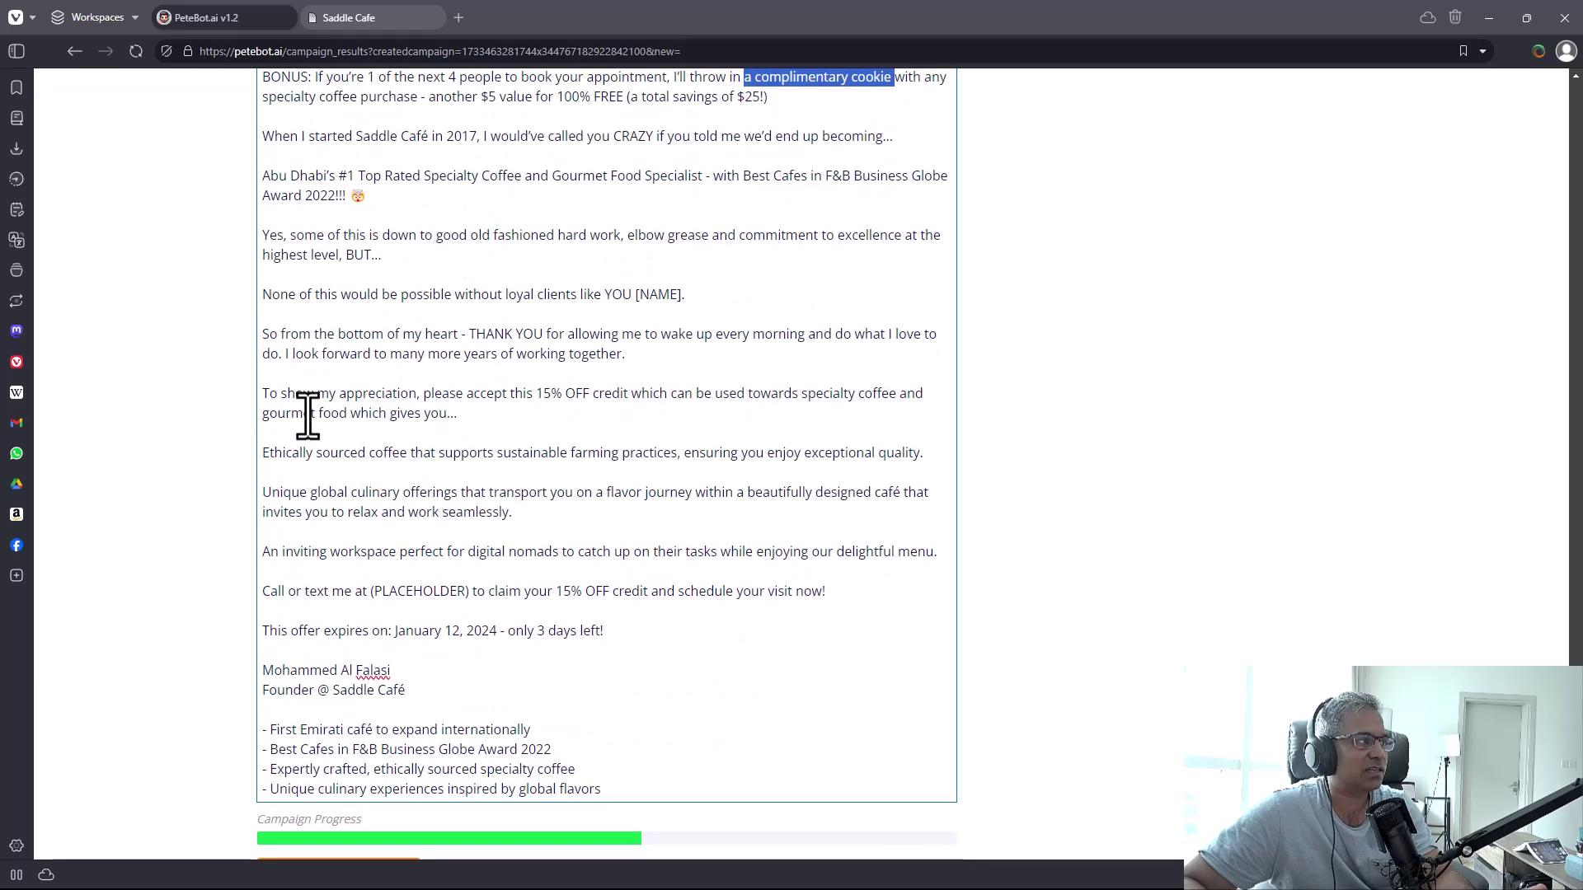
Approve Email #3 to generate Email #4 and bring the start of that email into view
scroll(314, 408, "down", 3)
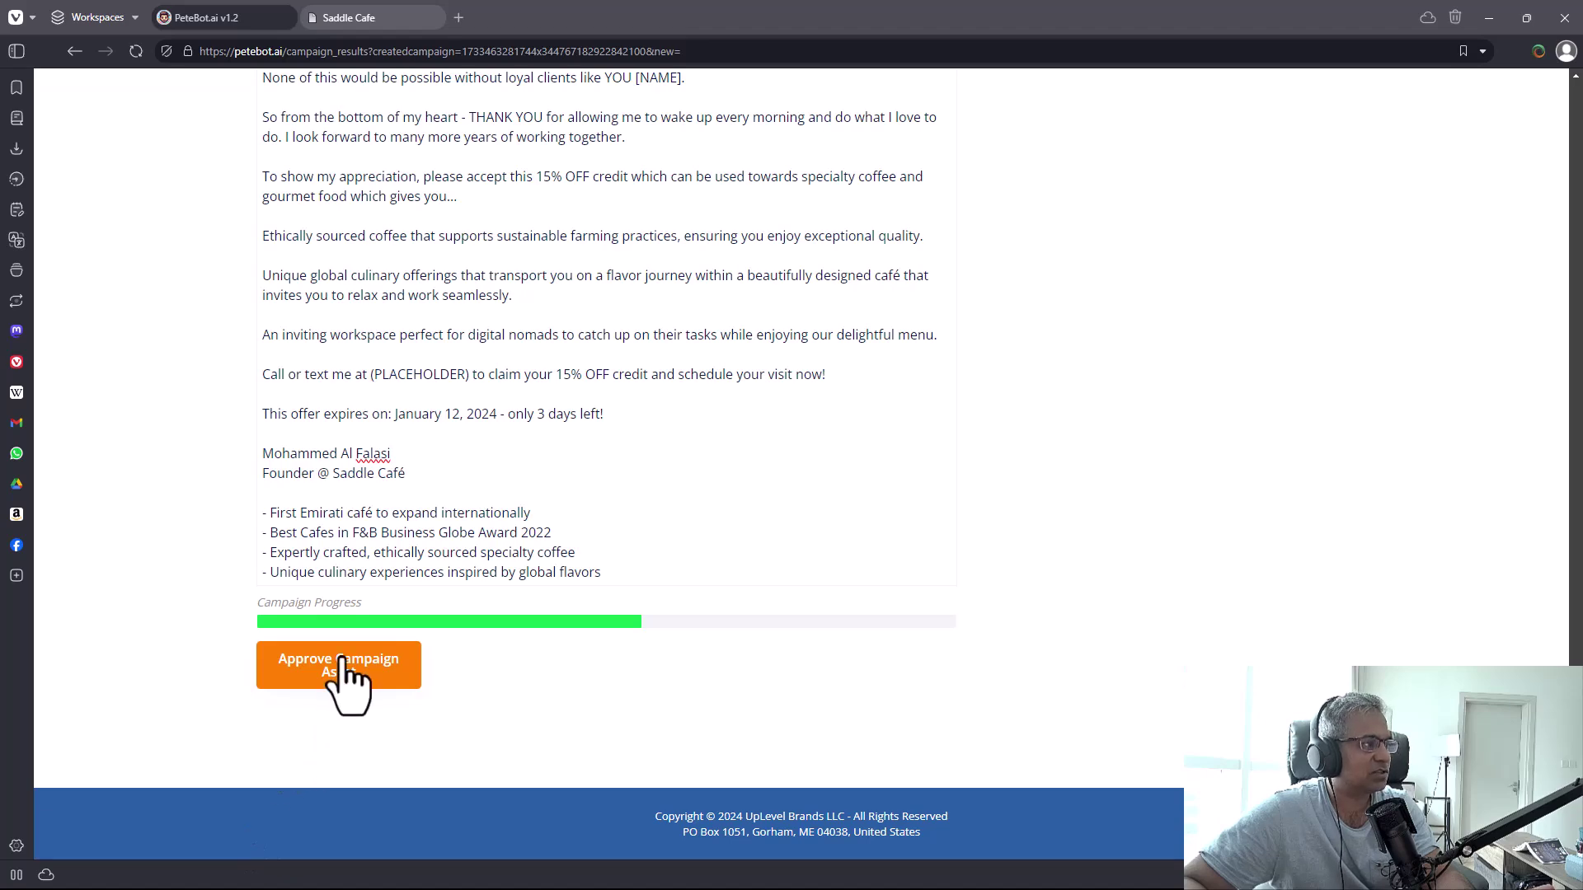
left_click(346, 666)
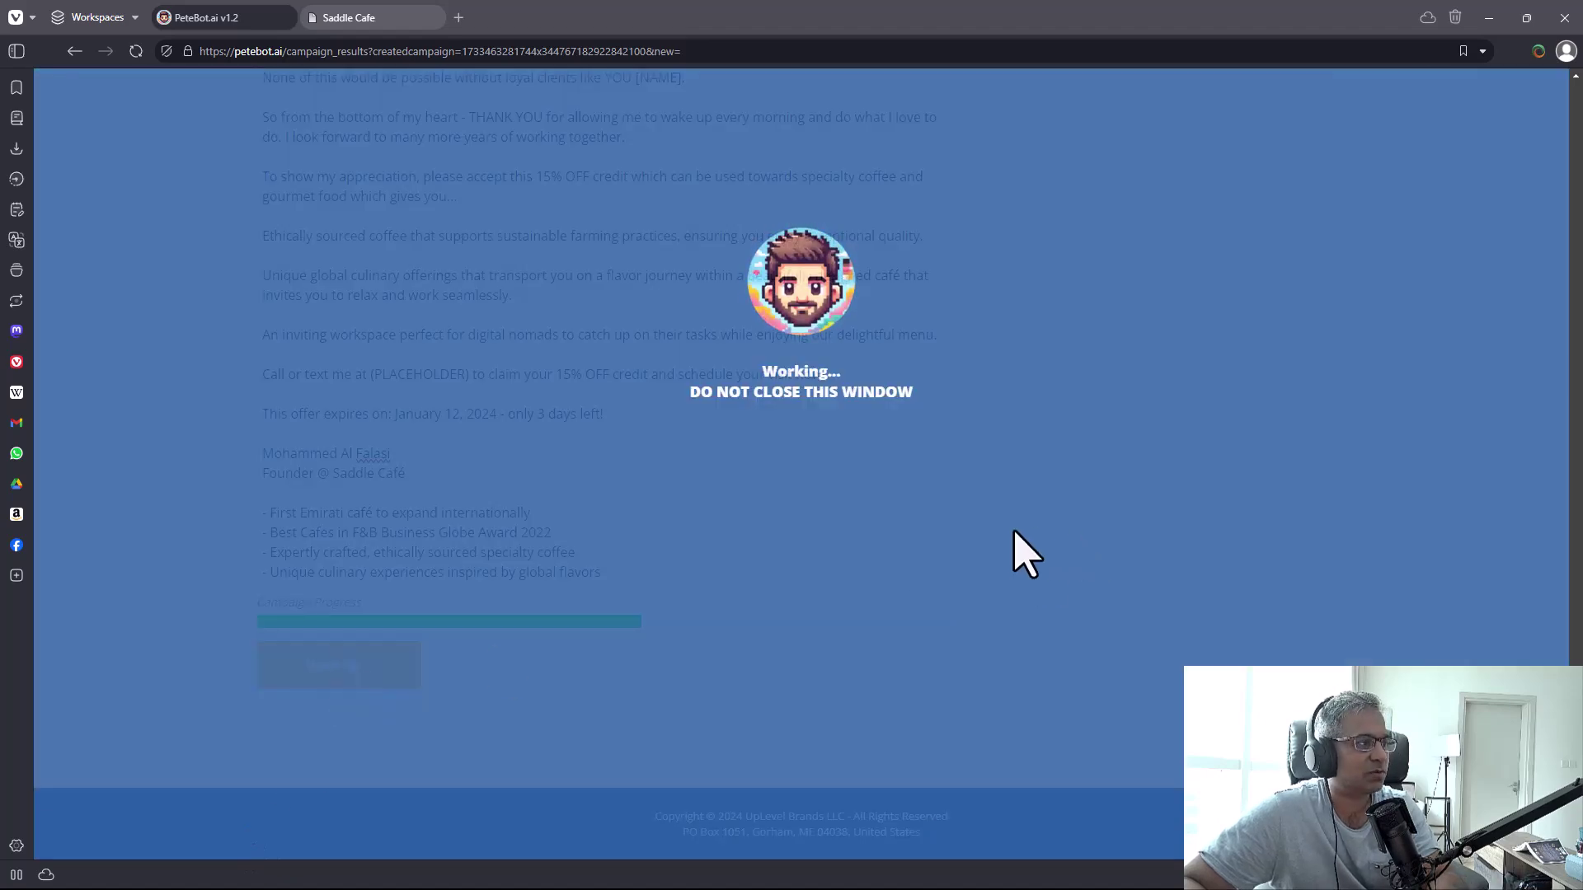
scroll(717, 233, "down", 4)
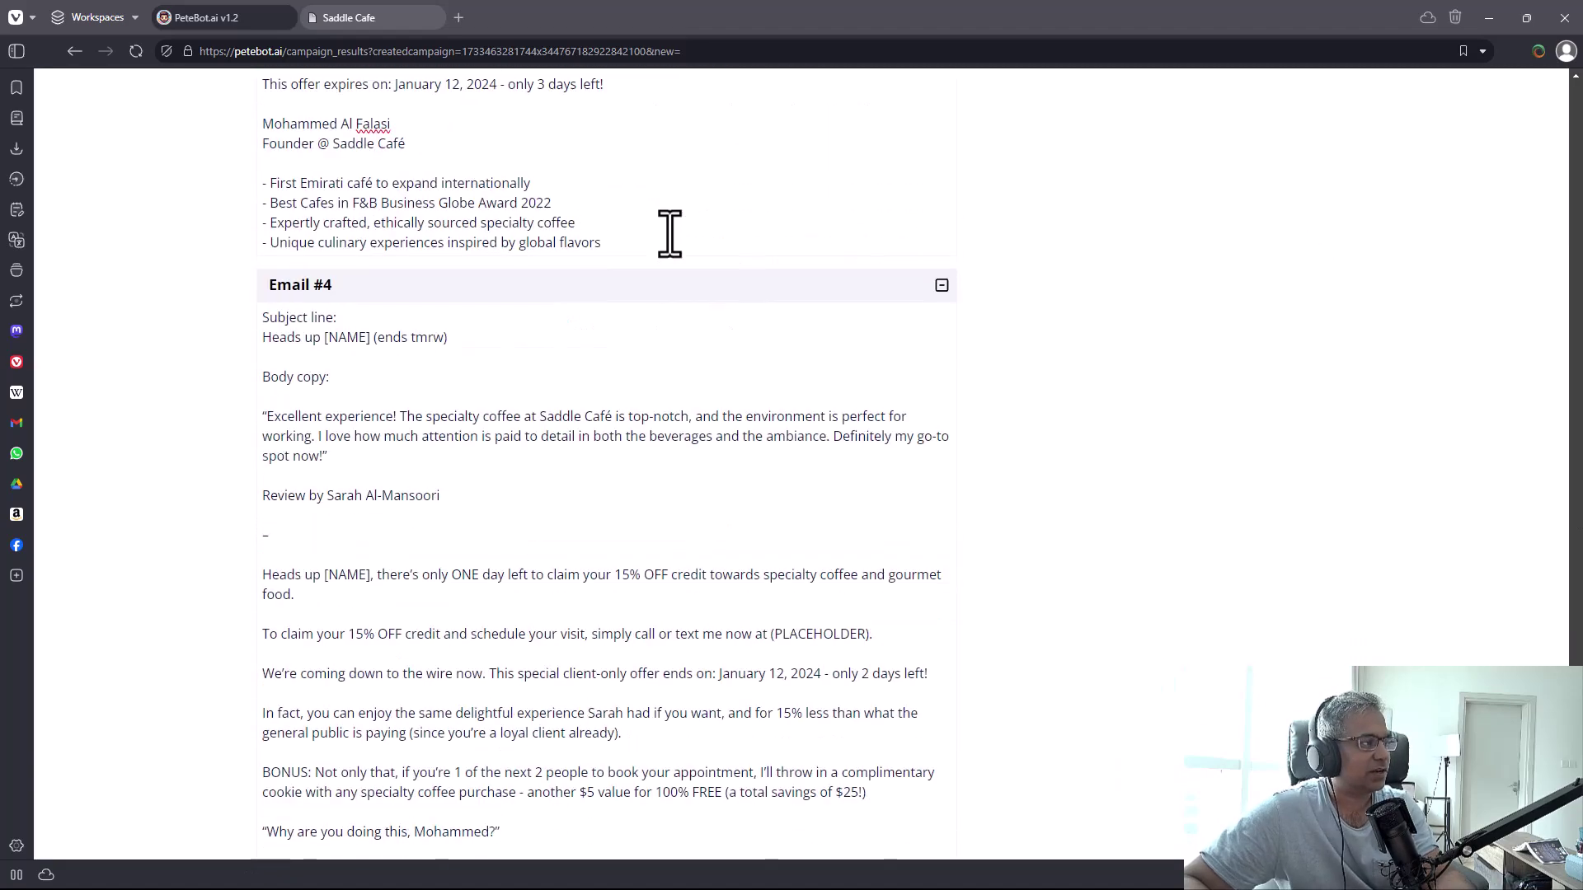
scroll(670, 234, "down", 2)
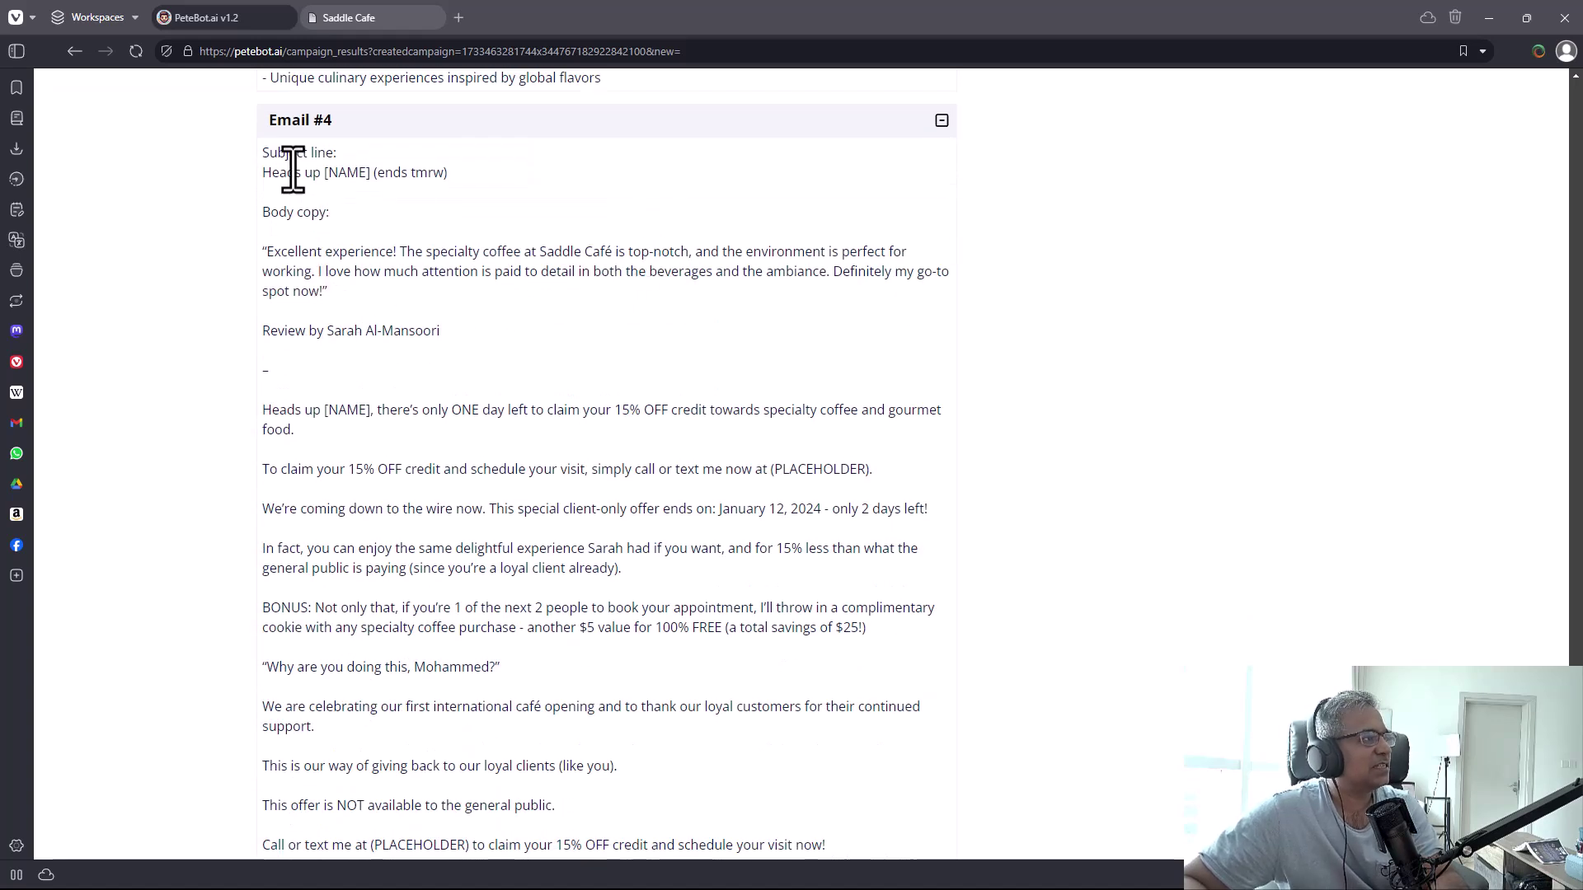
Read the subject line and the opening customer review quoted in Email #4
left_click_drag(294, 172, 414, 179)
left_click(454, 188)
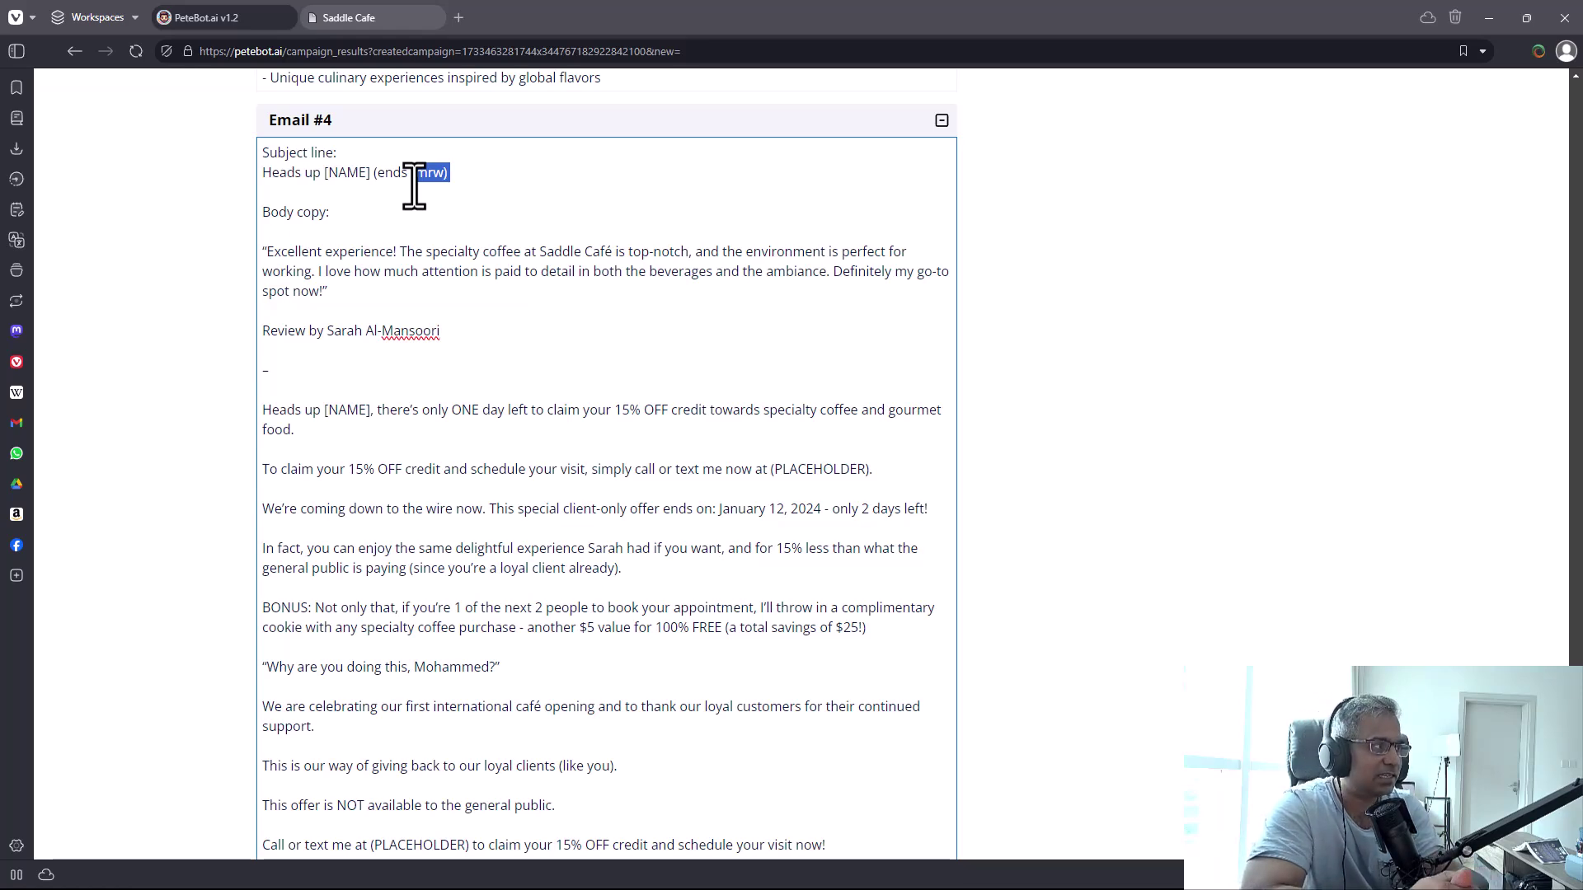
scroll(448, 343, "down", 2)
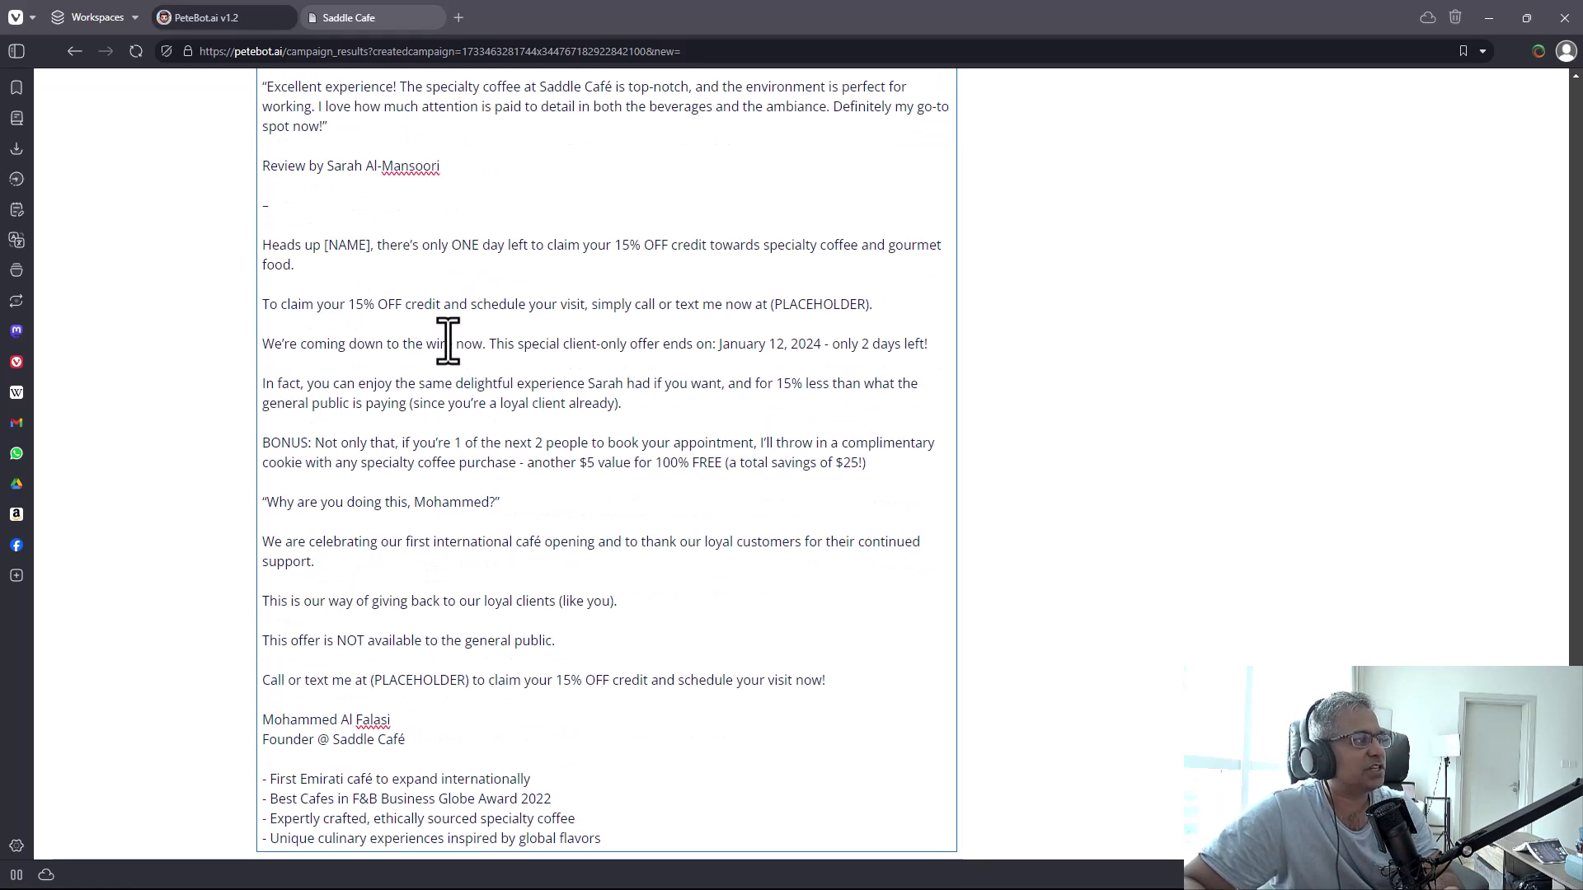
scroll(511, 351, "up", 1)
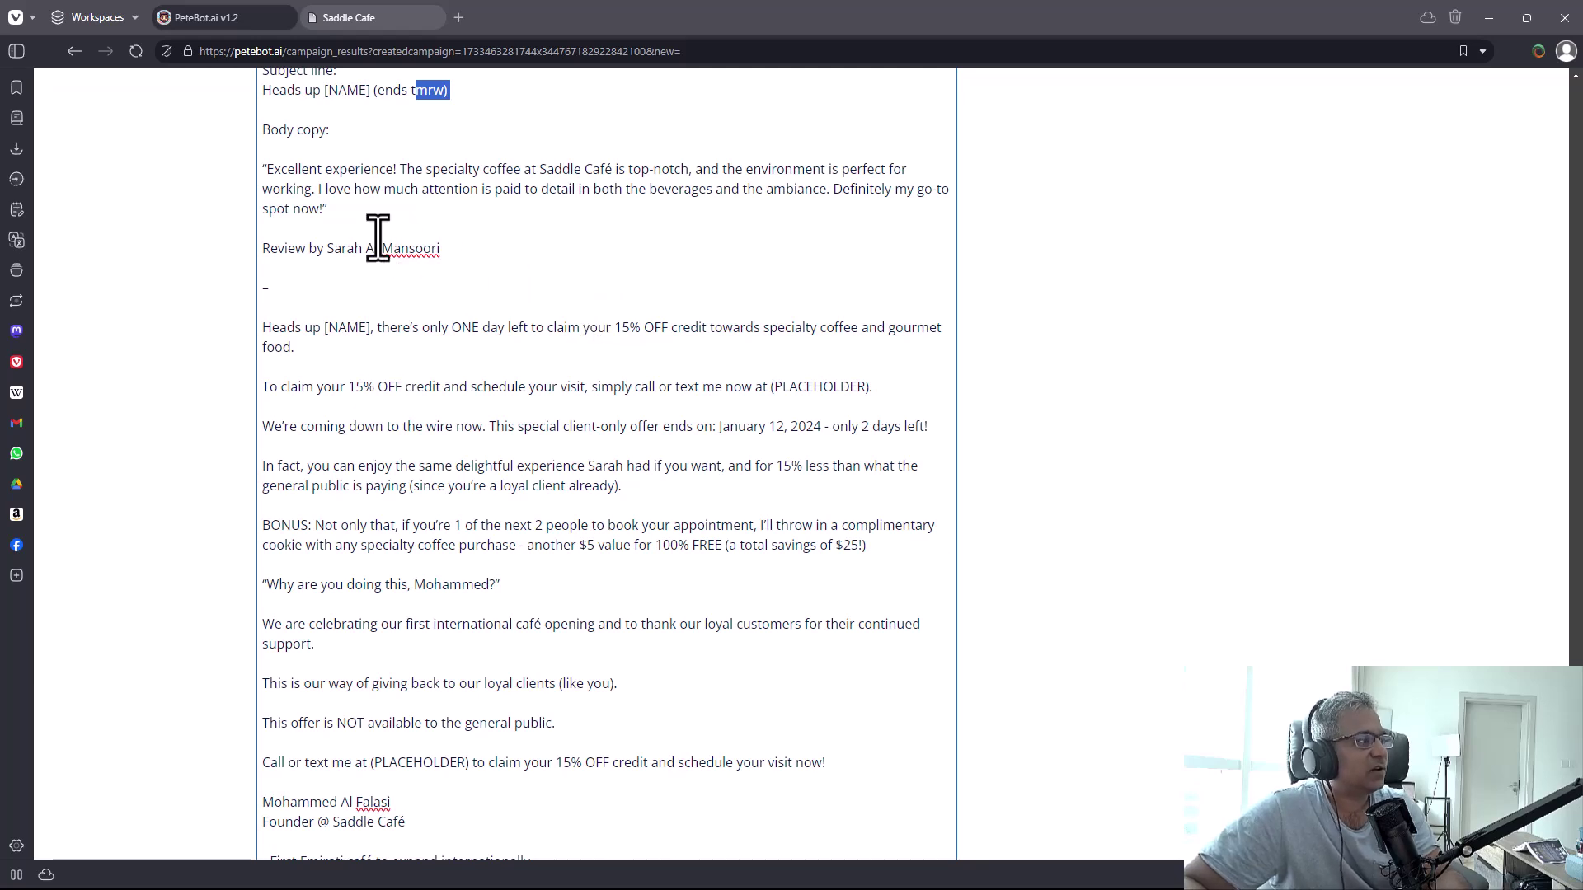
left_click_drag(338, 213, 255, 173)
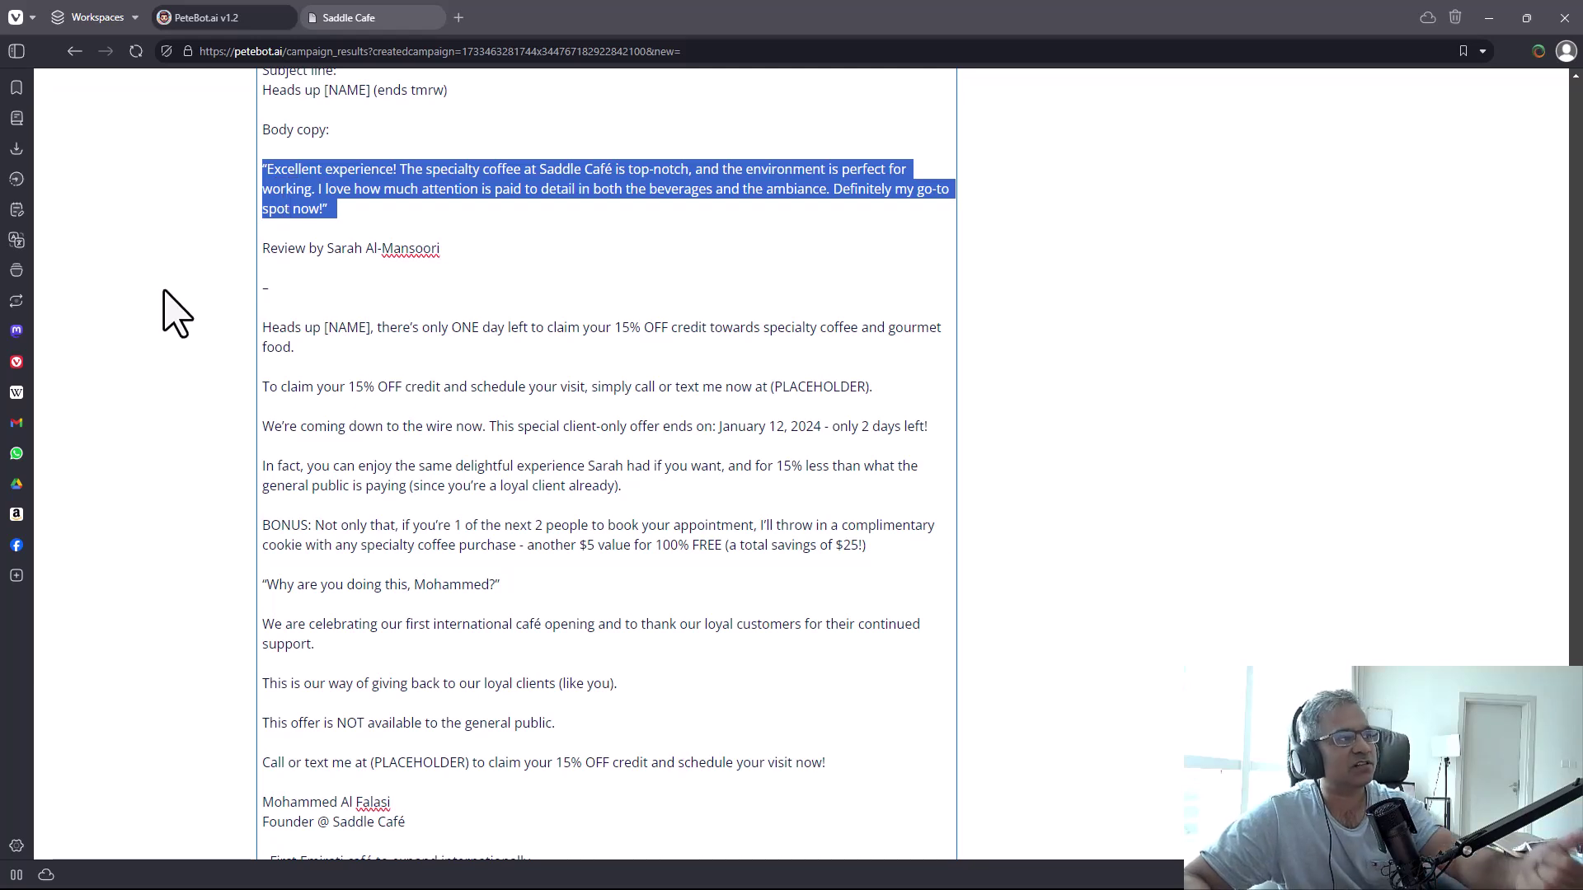
scroll(318, 283, "down", 1)
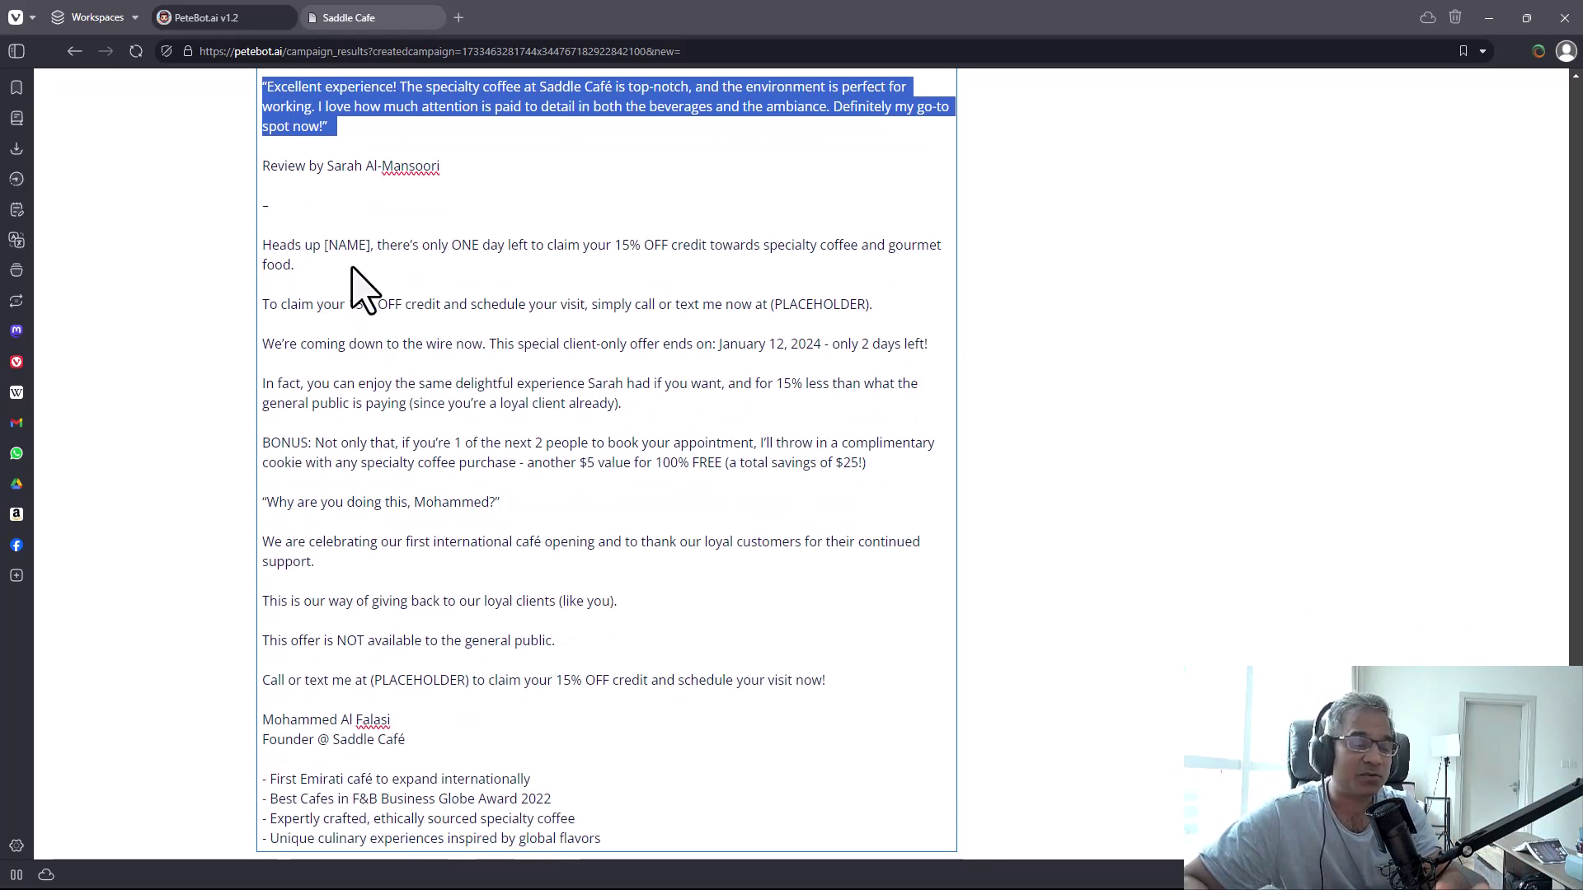
Read the deadline reminder, loyal-client discount and bonus passages in the body of Email #4
scroll(354, 272, "down", 1)
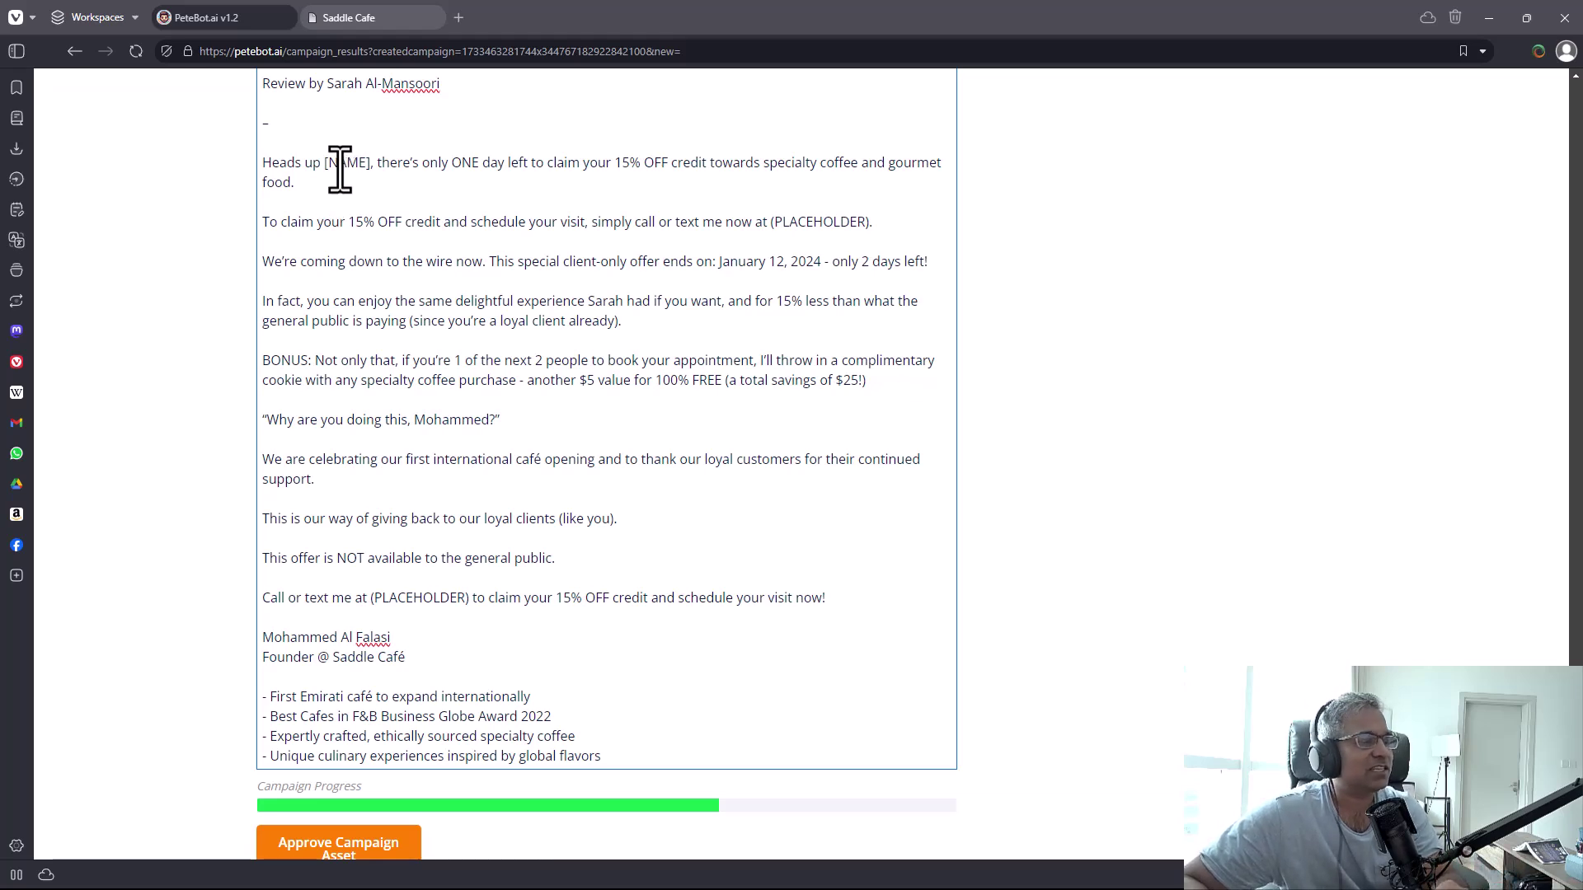
left_click_drag(339, 164, 423, 261)
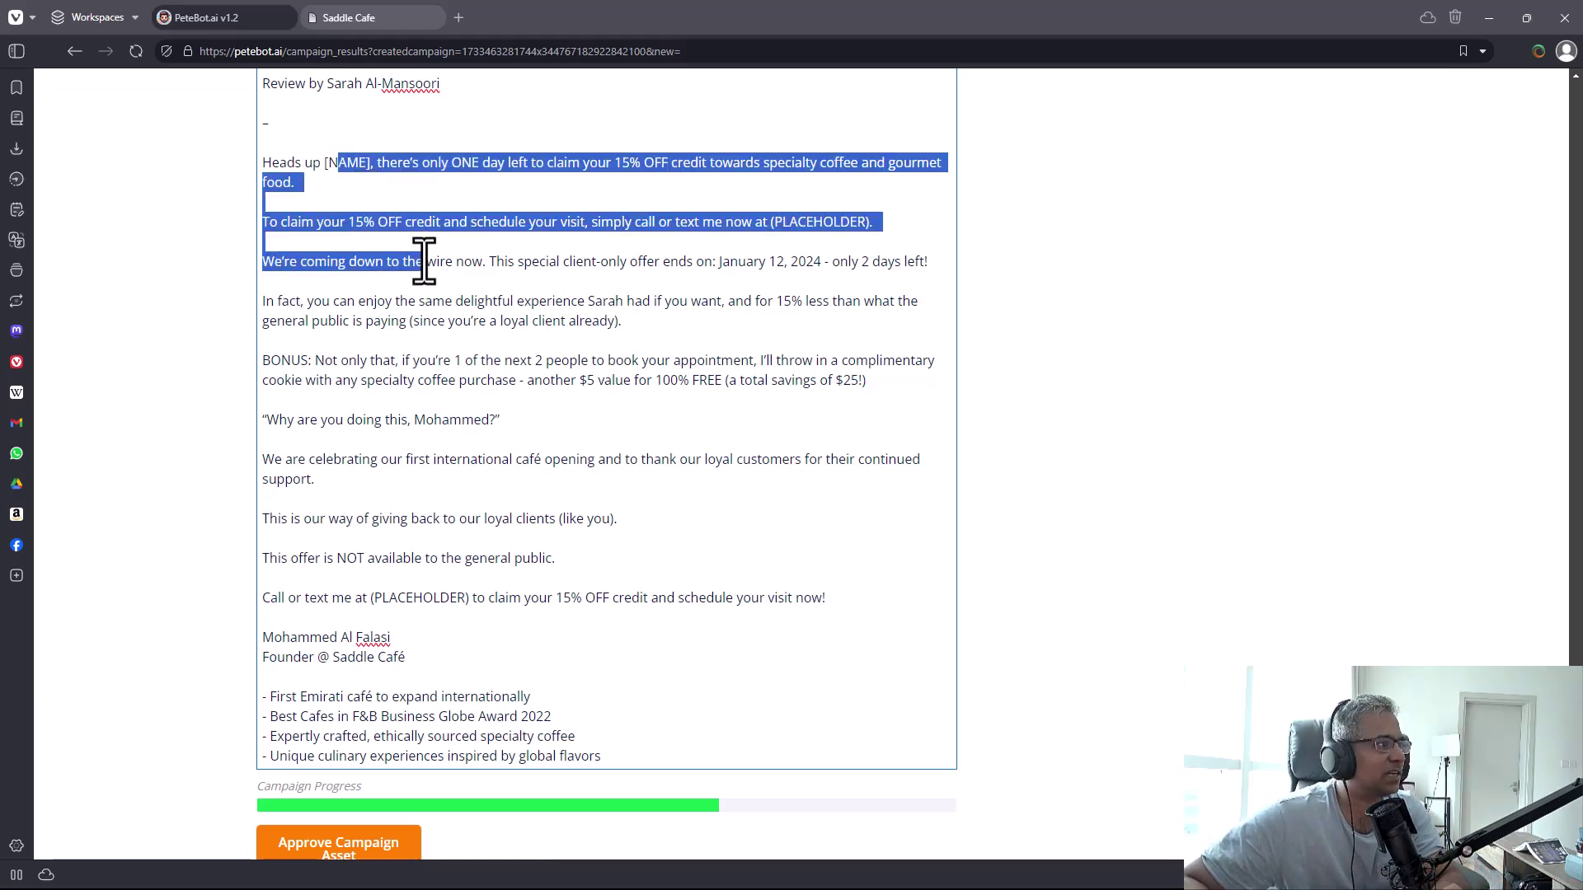
left_click(425, 261)
left_click_drag(338, 300, 410, 343)
scroll(410, 343, "down", 1)
scroll(410, 343, "down", 1)
left_click(442, 237)
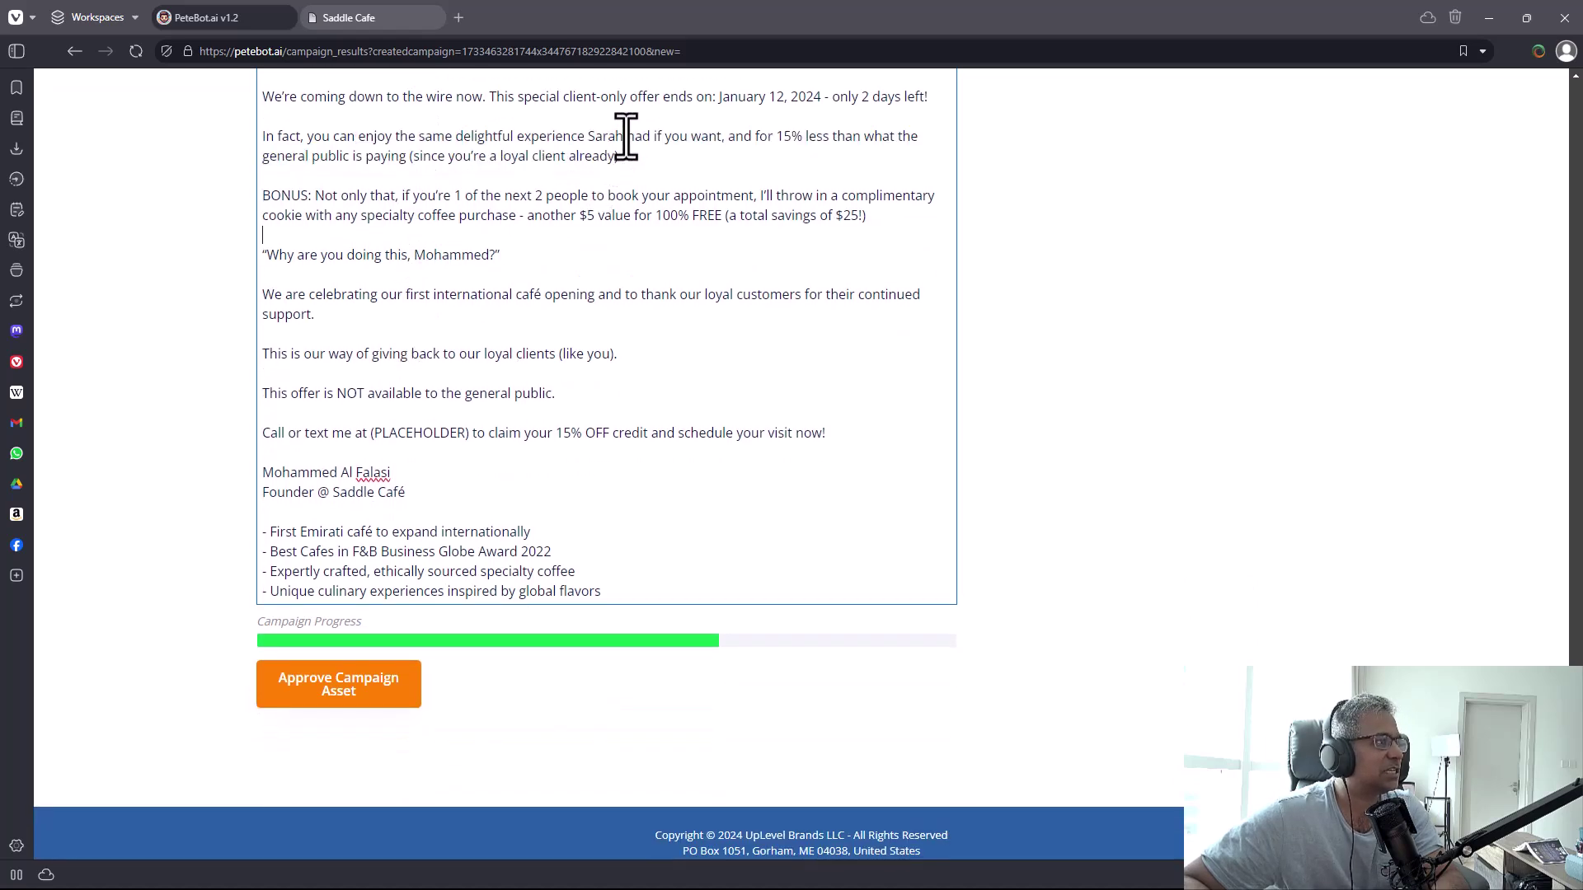
left_click_drag(629, 153, 264, 130)
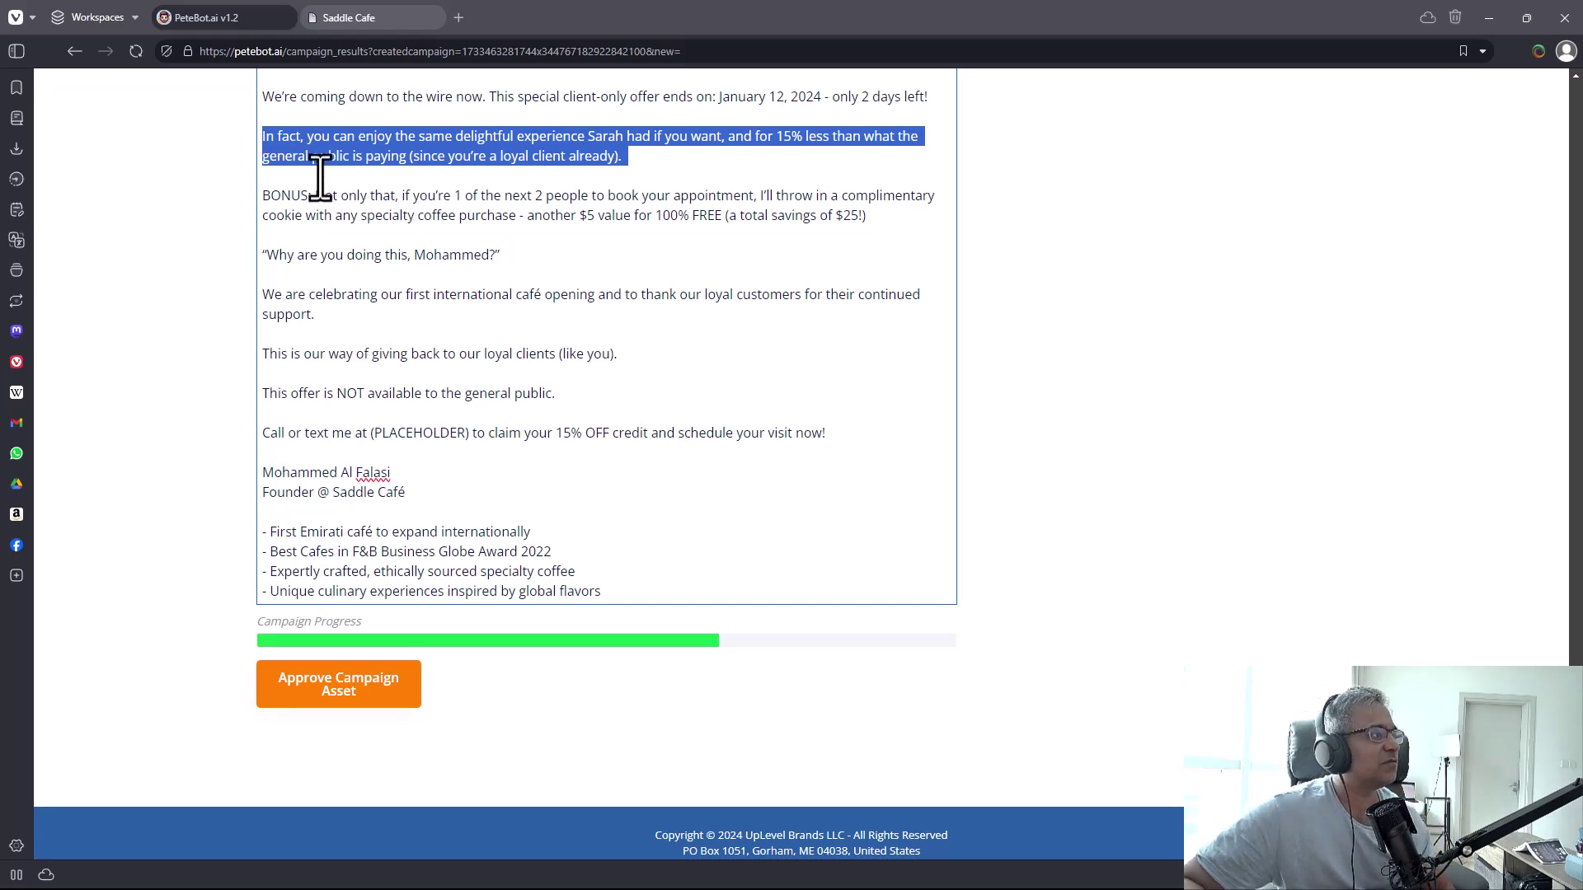
left_click_drag(340, 204, 880, 247)
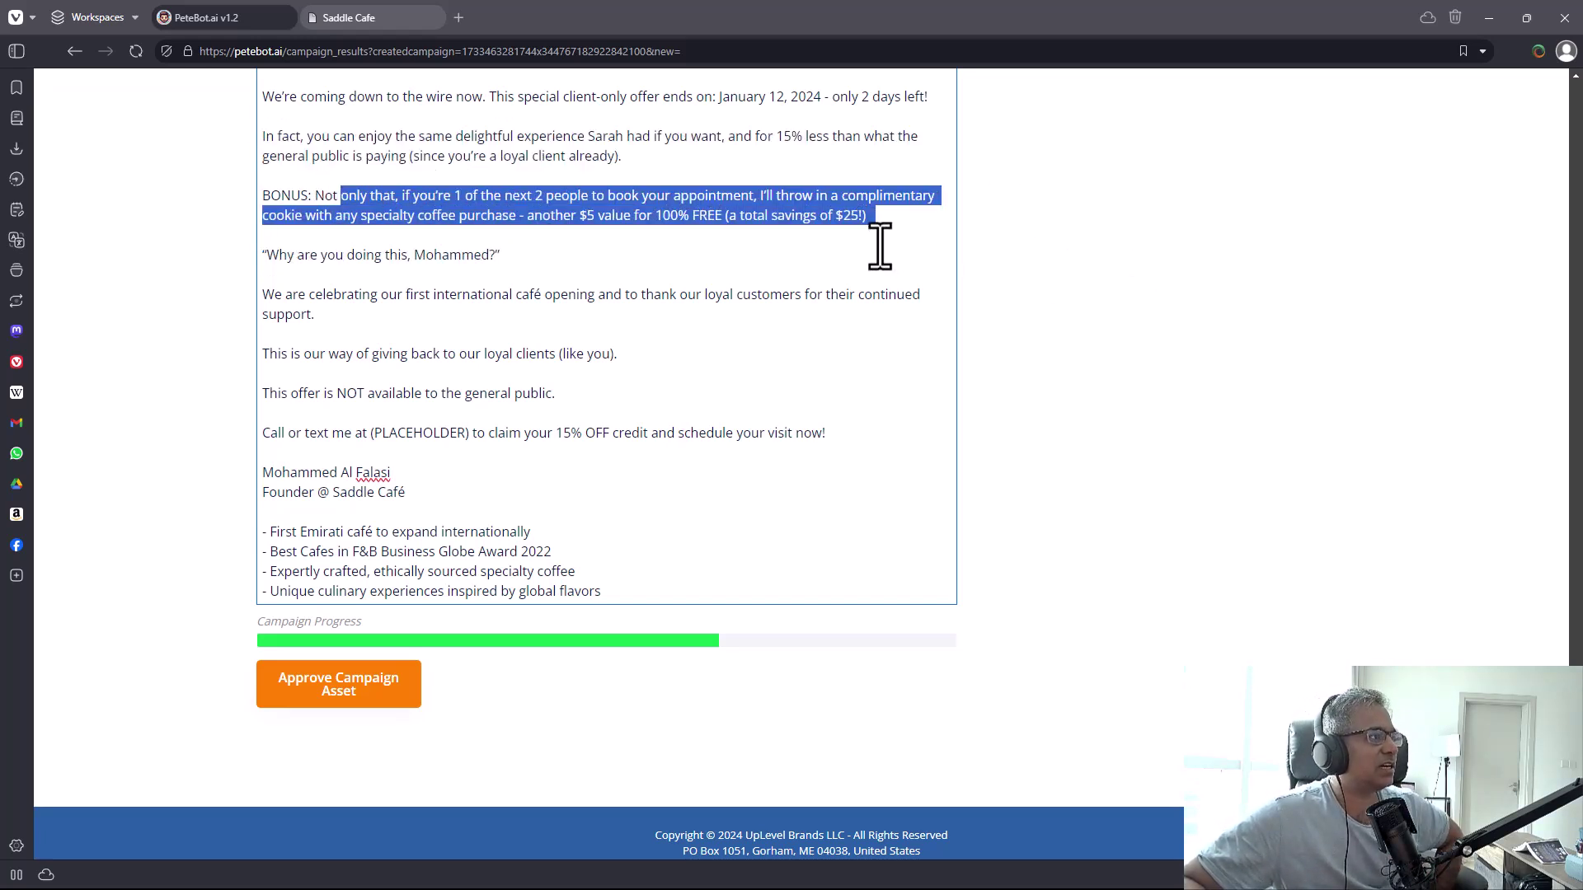
Read the reason-for-the-offer and closing call-to-action passages of Email #4, and look back over its opening
triple_click(313, 314)
left_click_drag(371, 354, 547, 438)
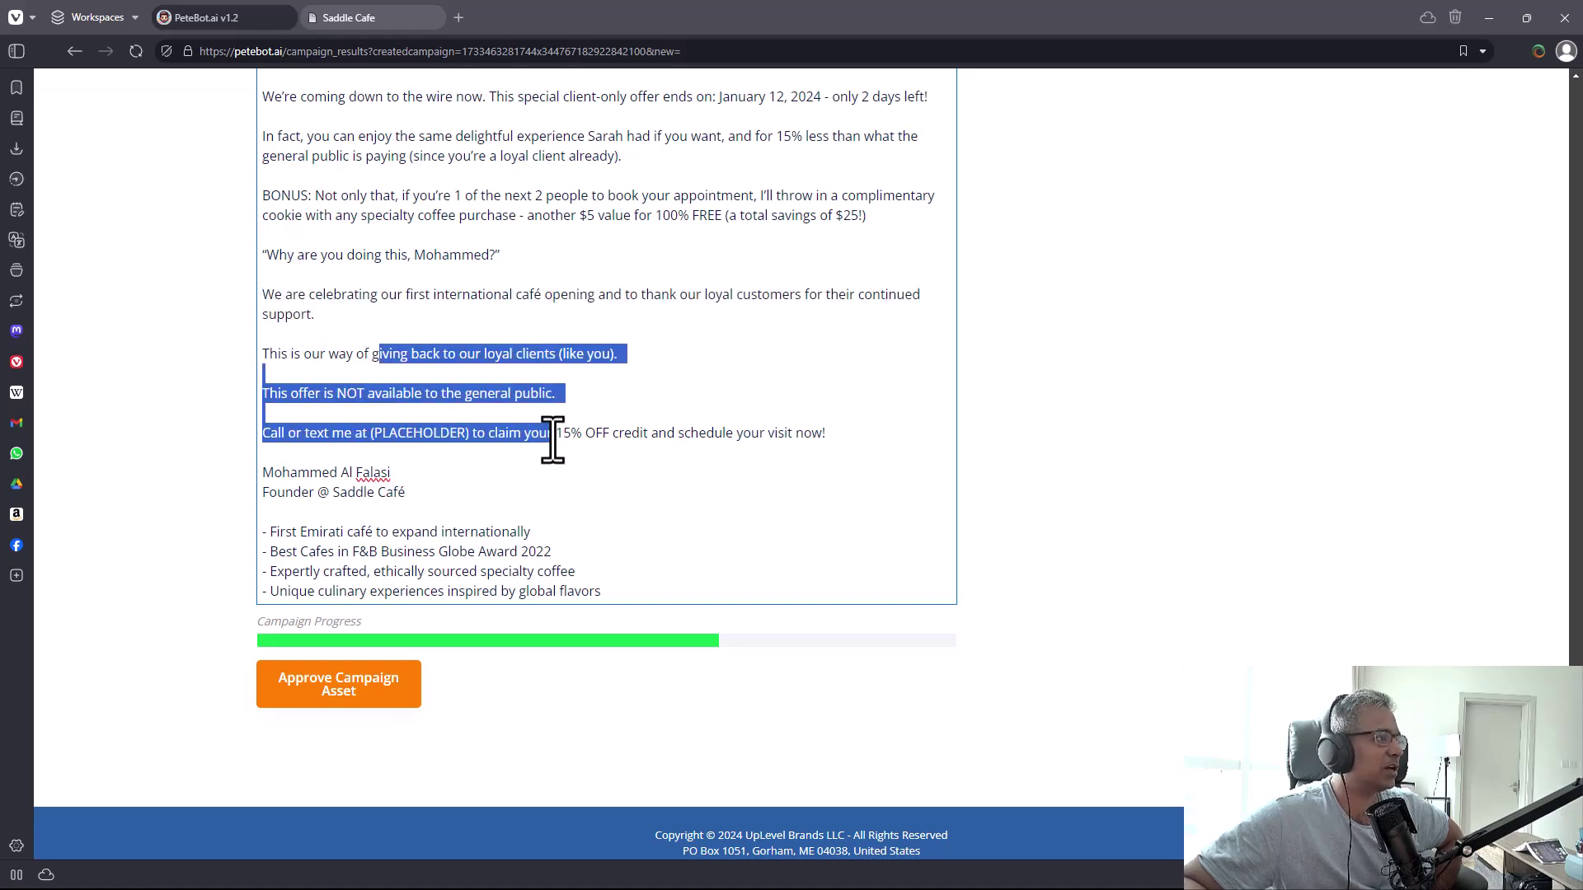
left_click(544, 441)
scroll(375, 556, "up", 10)
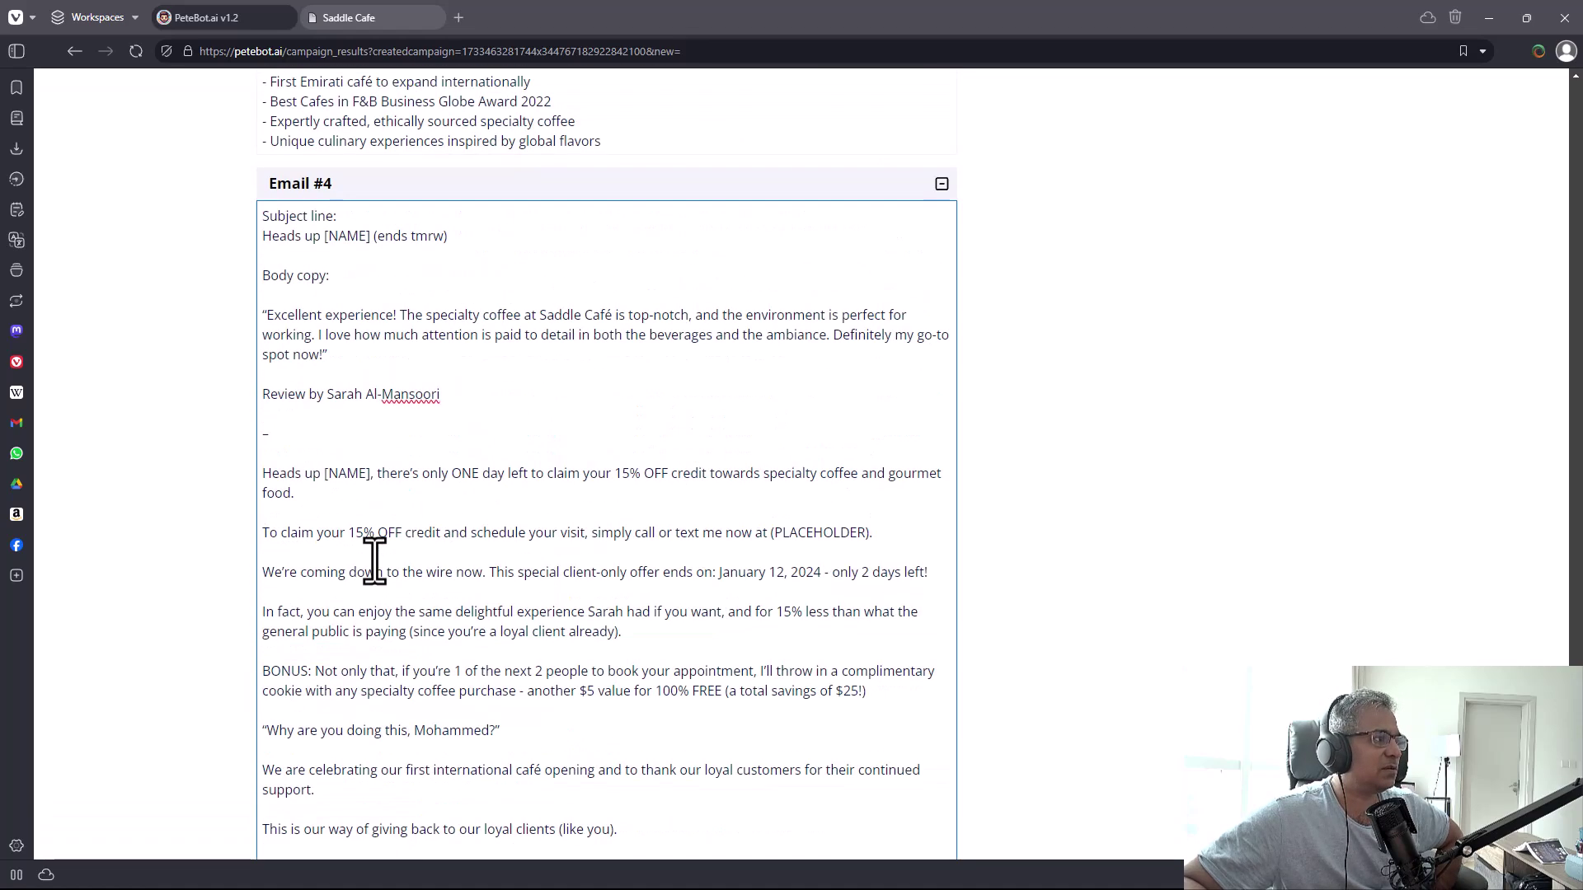
Approve Email #4 to generate Email #5 and bring the start of the new email into view
scroll(375, 557, "down", 10)
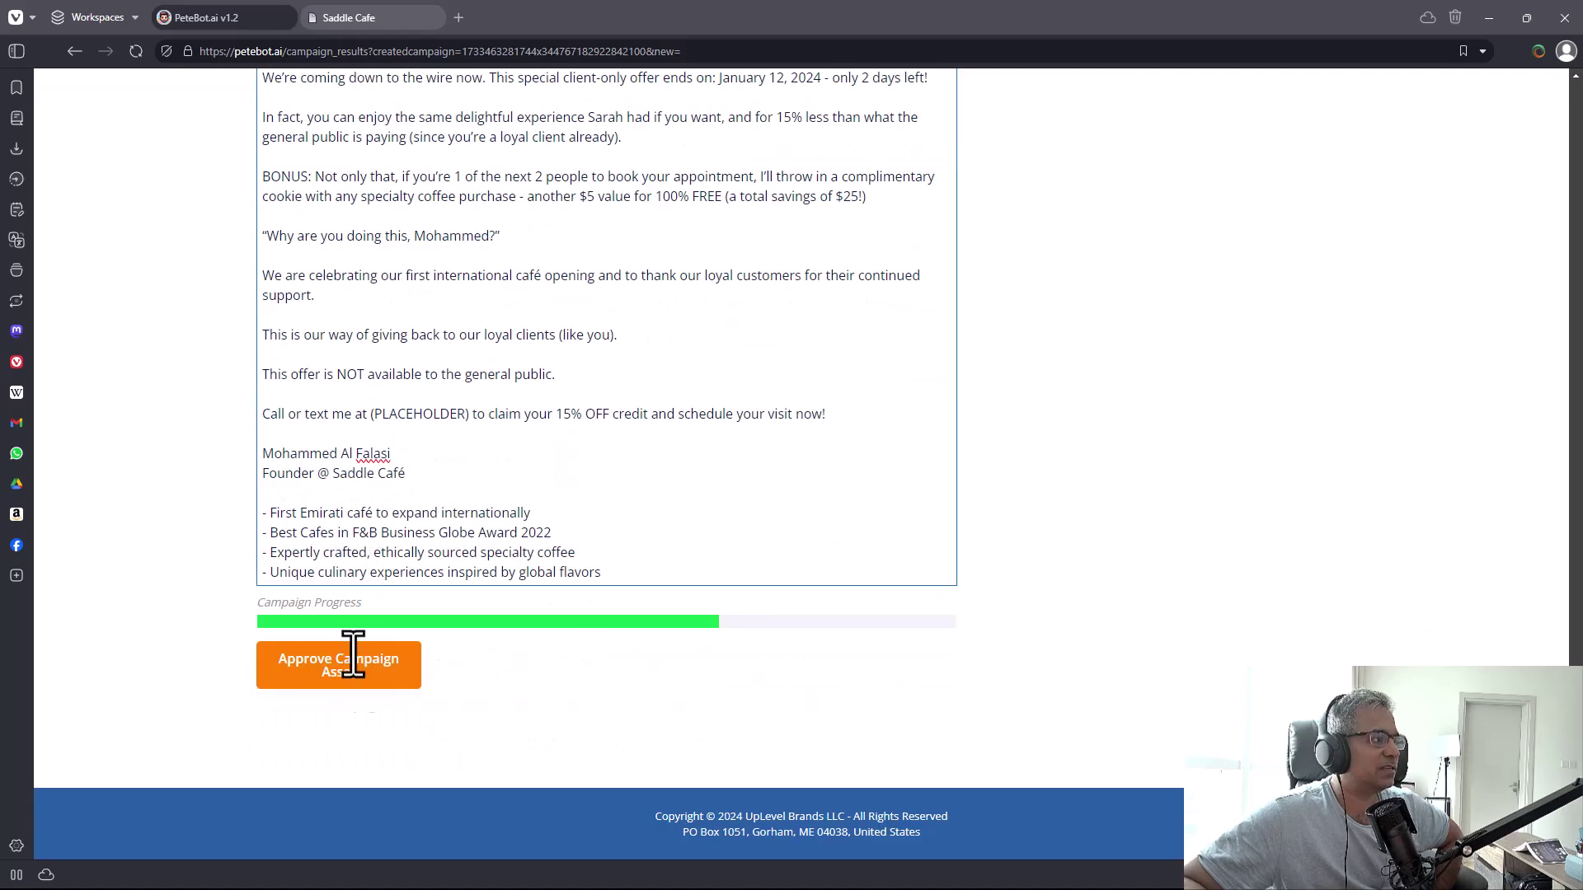
left_click(353, 659)
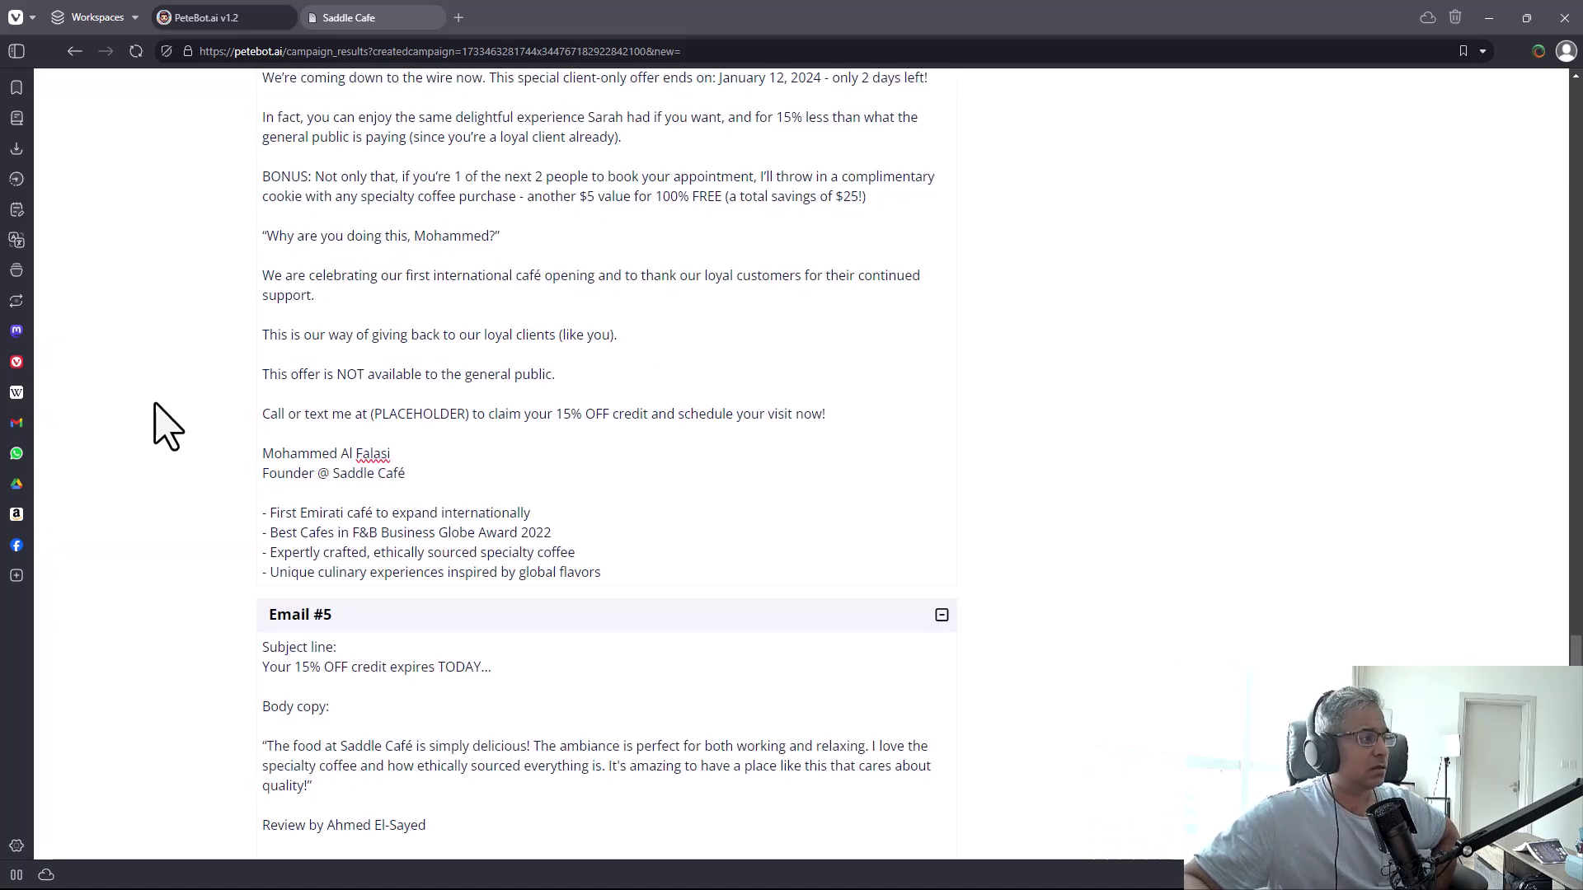
scroll(60, 442, "down", 5)
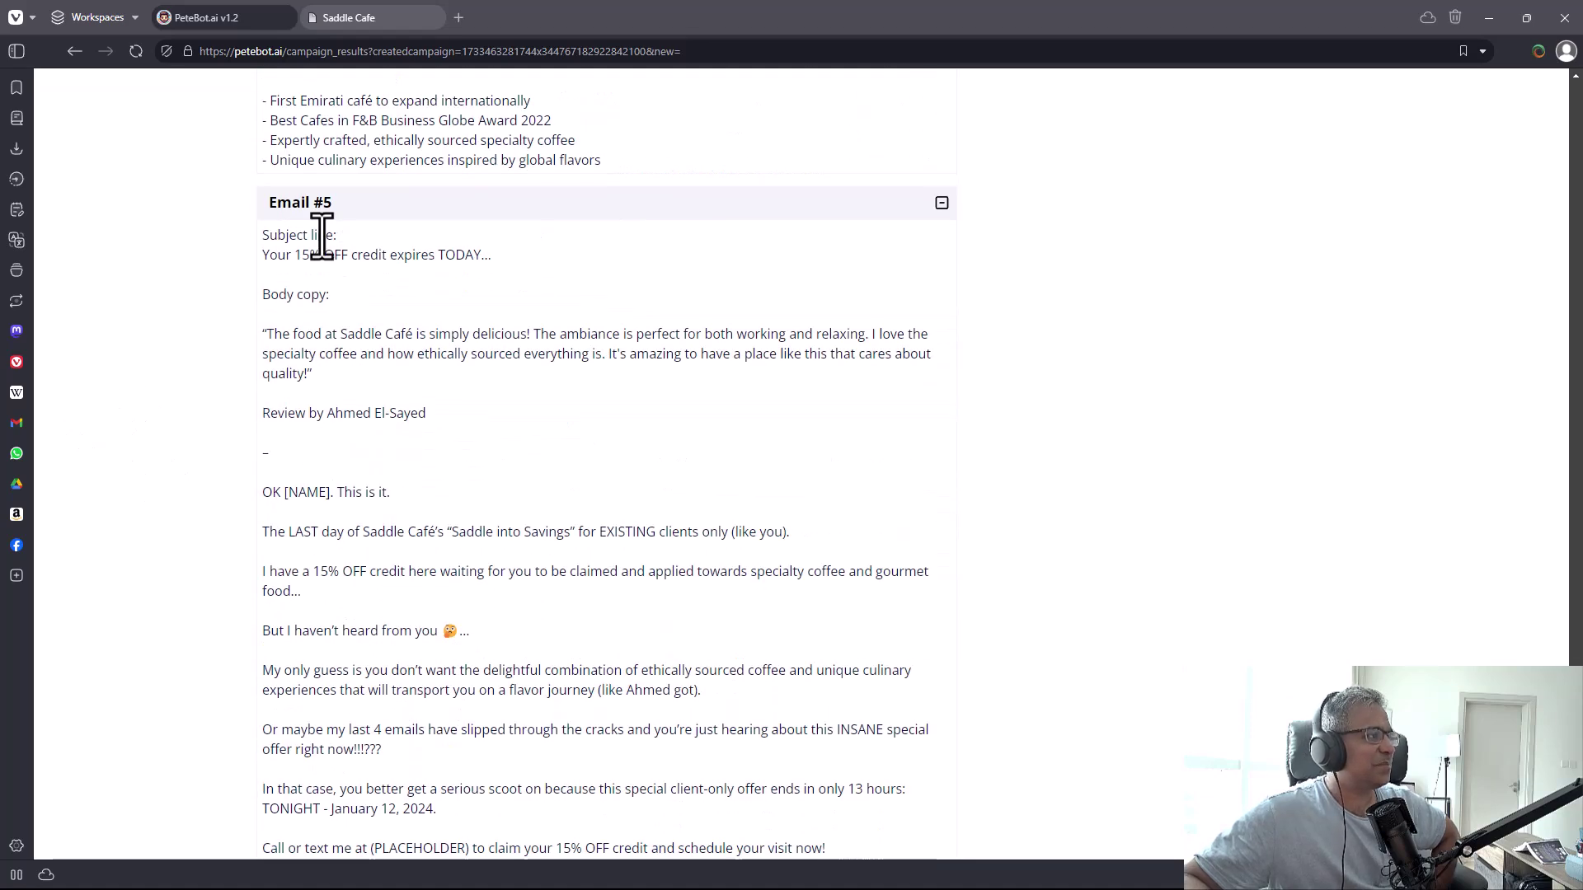
Read the subject line and the opening customer review quoted in Email #5
left_click(391, 262)
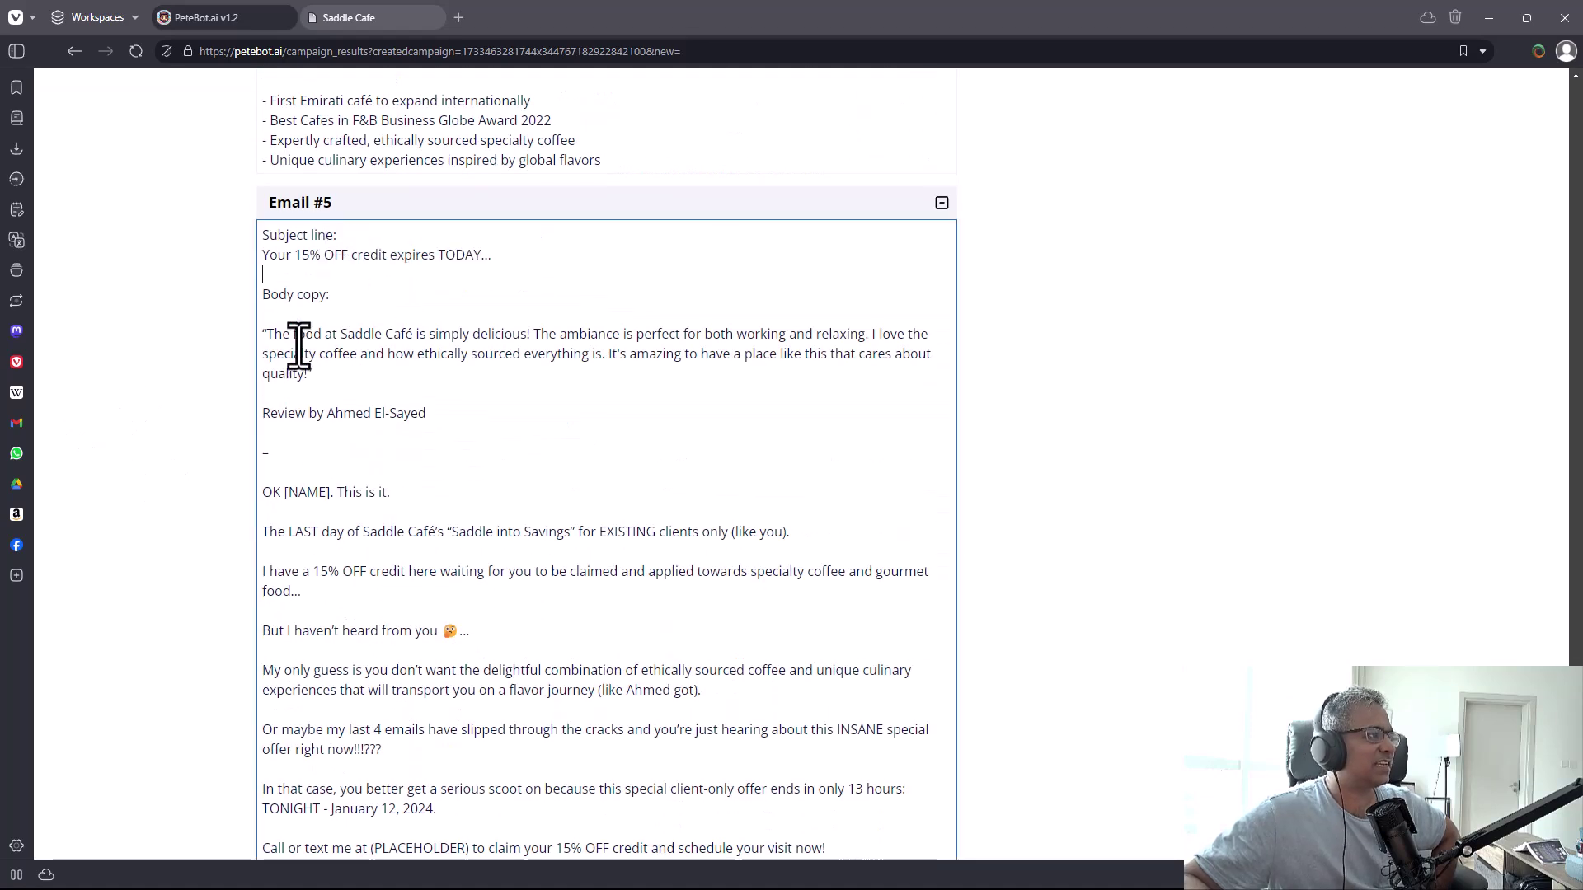
scroll(299, 346, "down", 2)
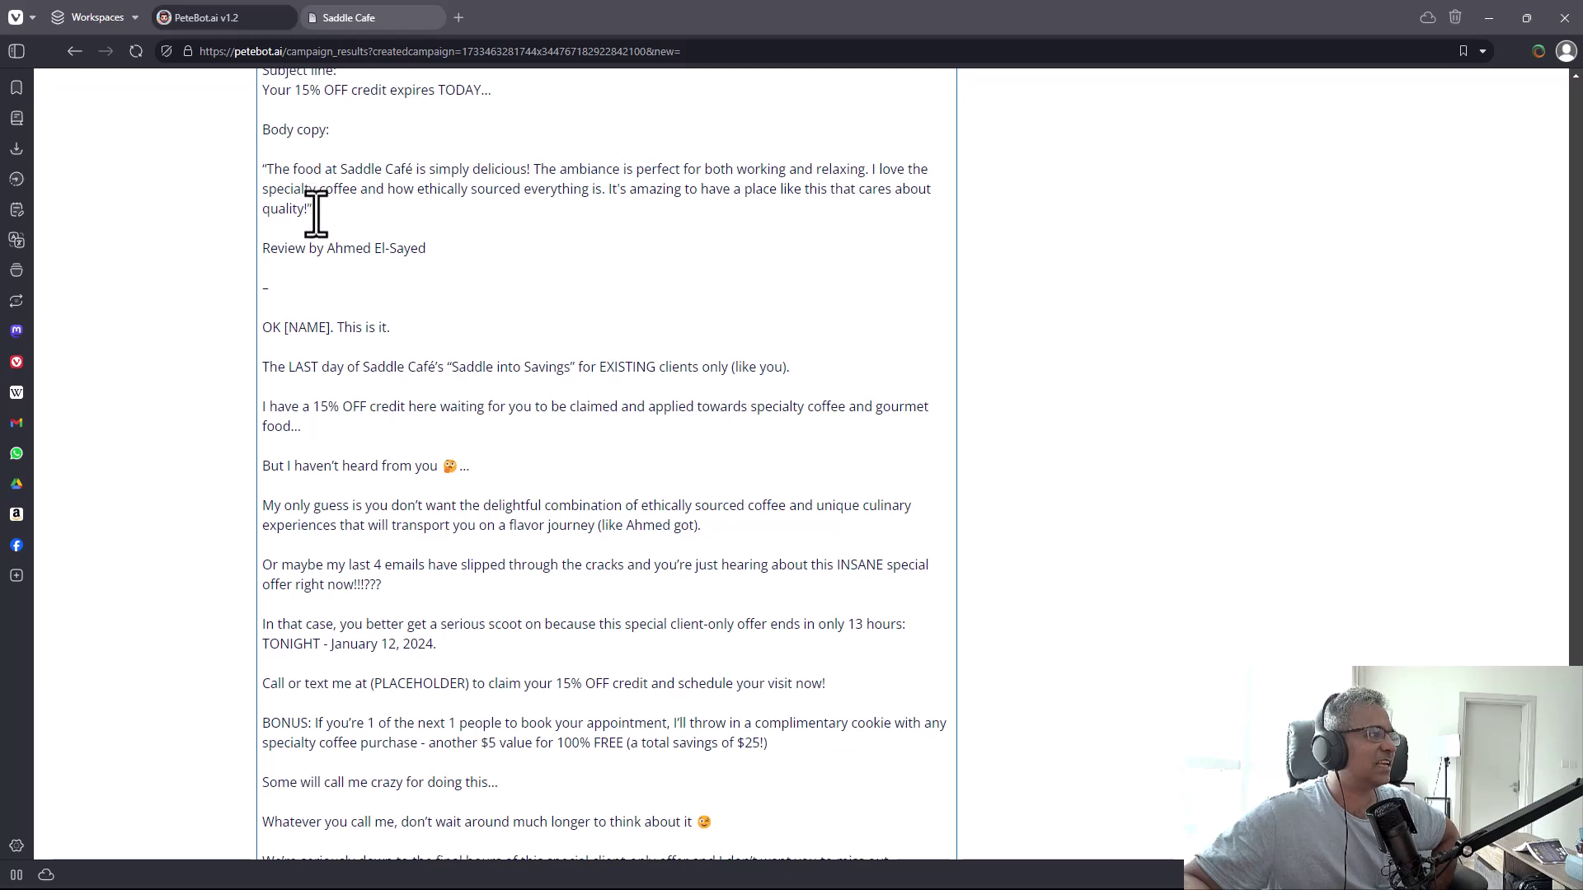
left_click_drag(315, 209, 260, 168)
scroll(385, 441, "down", 1)
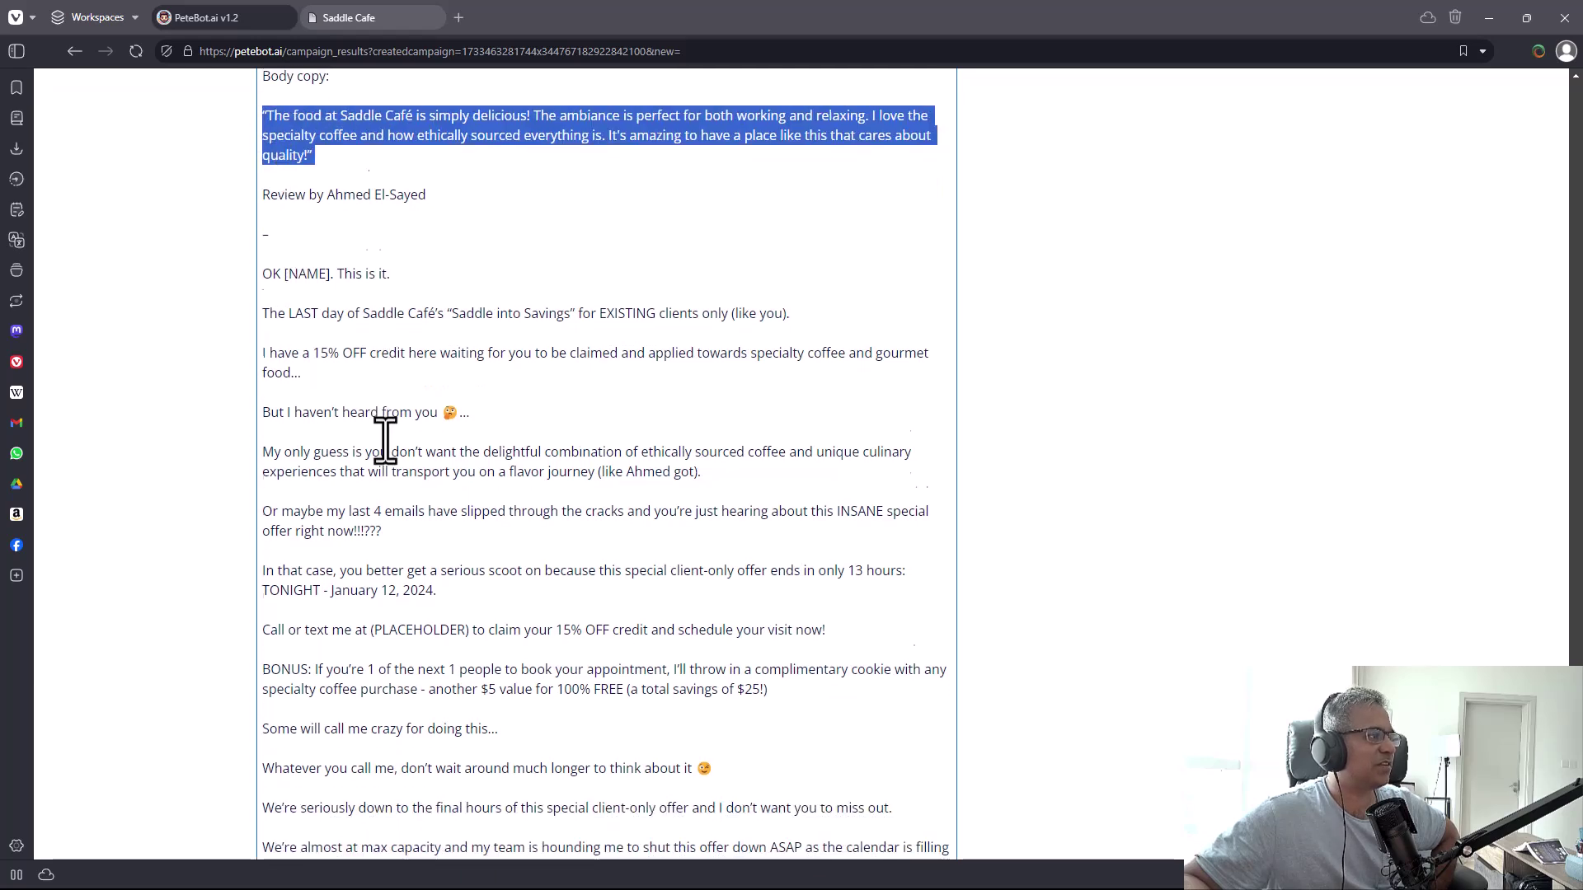
Skim the body of Email #5 and examine the passage about the last 4 emails having slipped through the cracks
scroll(375, 433, "down", 3)
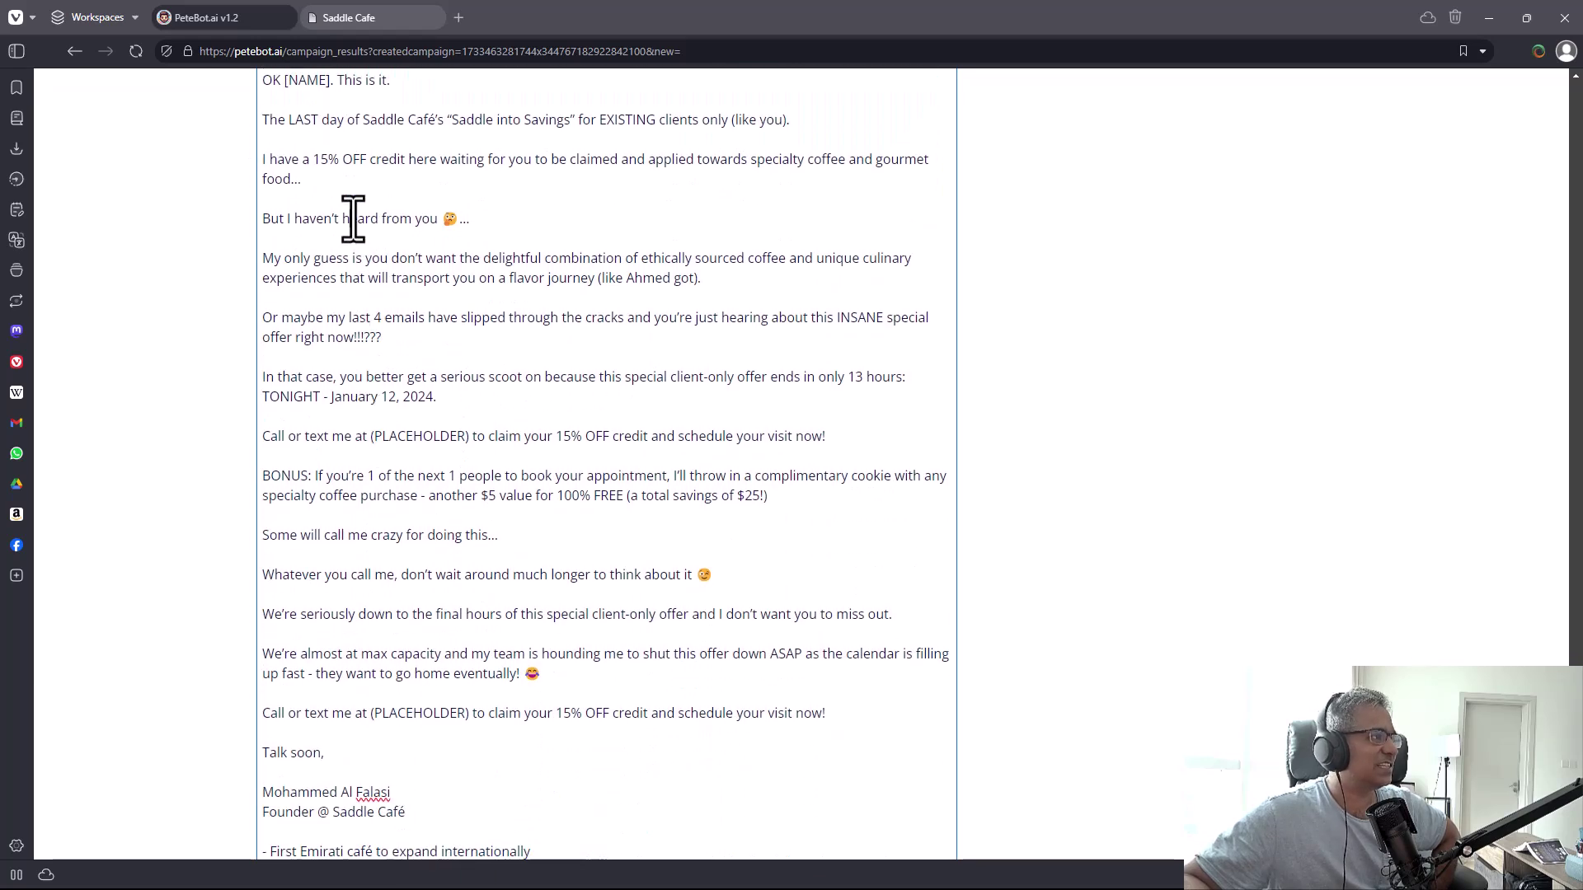
scroll(473, 456, "down", 3)
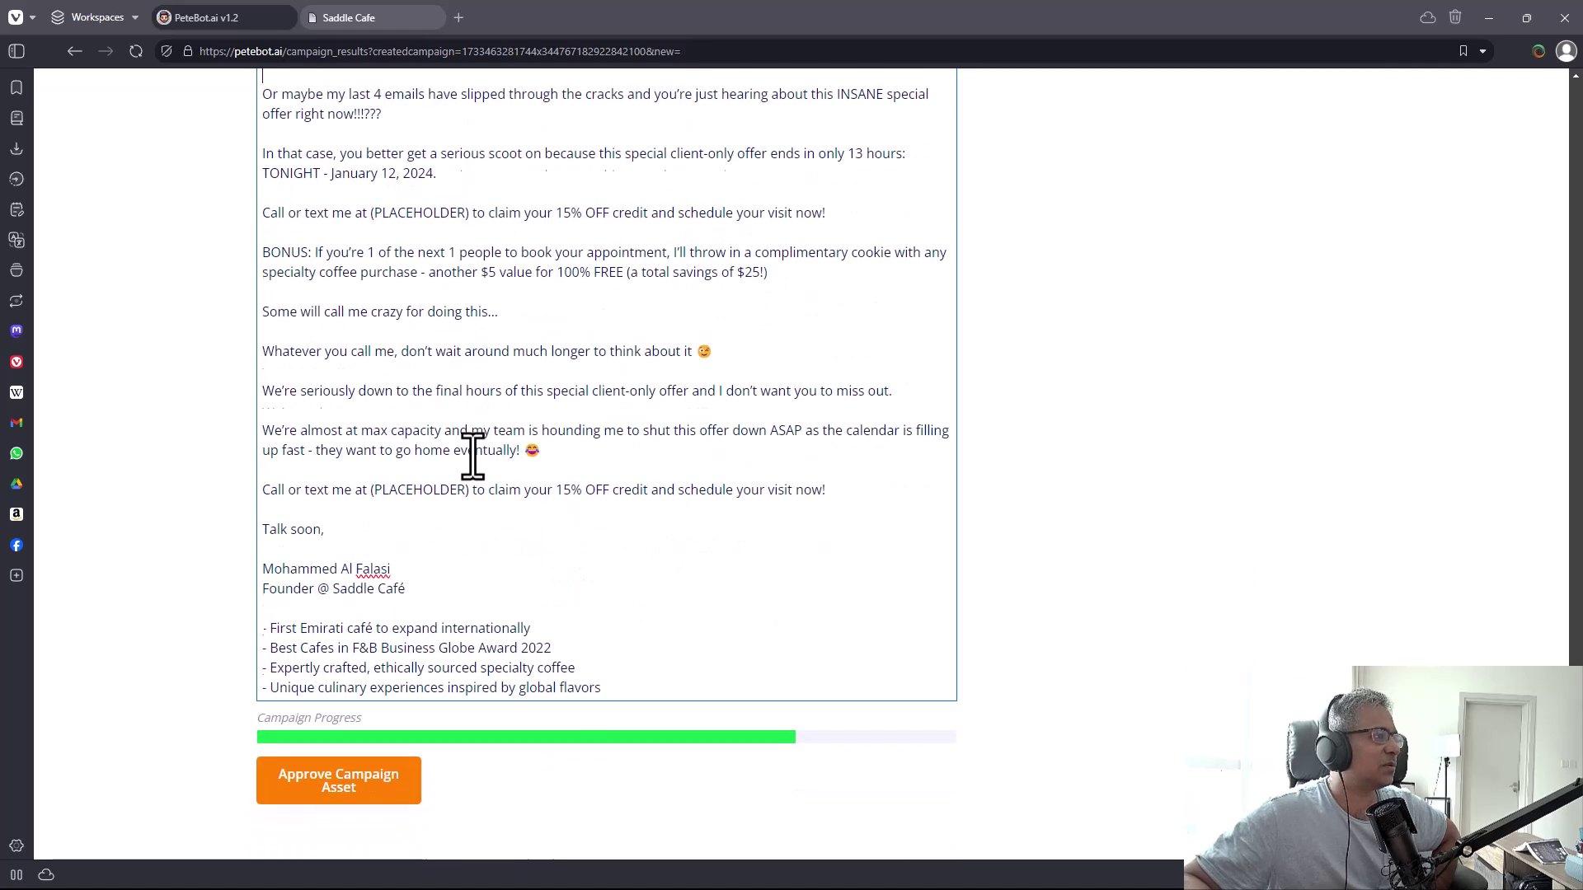
scroll(458, 442, "up", 3)
scroll(442, 423, "up", 2)
scroll(442, 424, "down", 2)
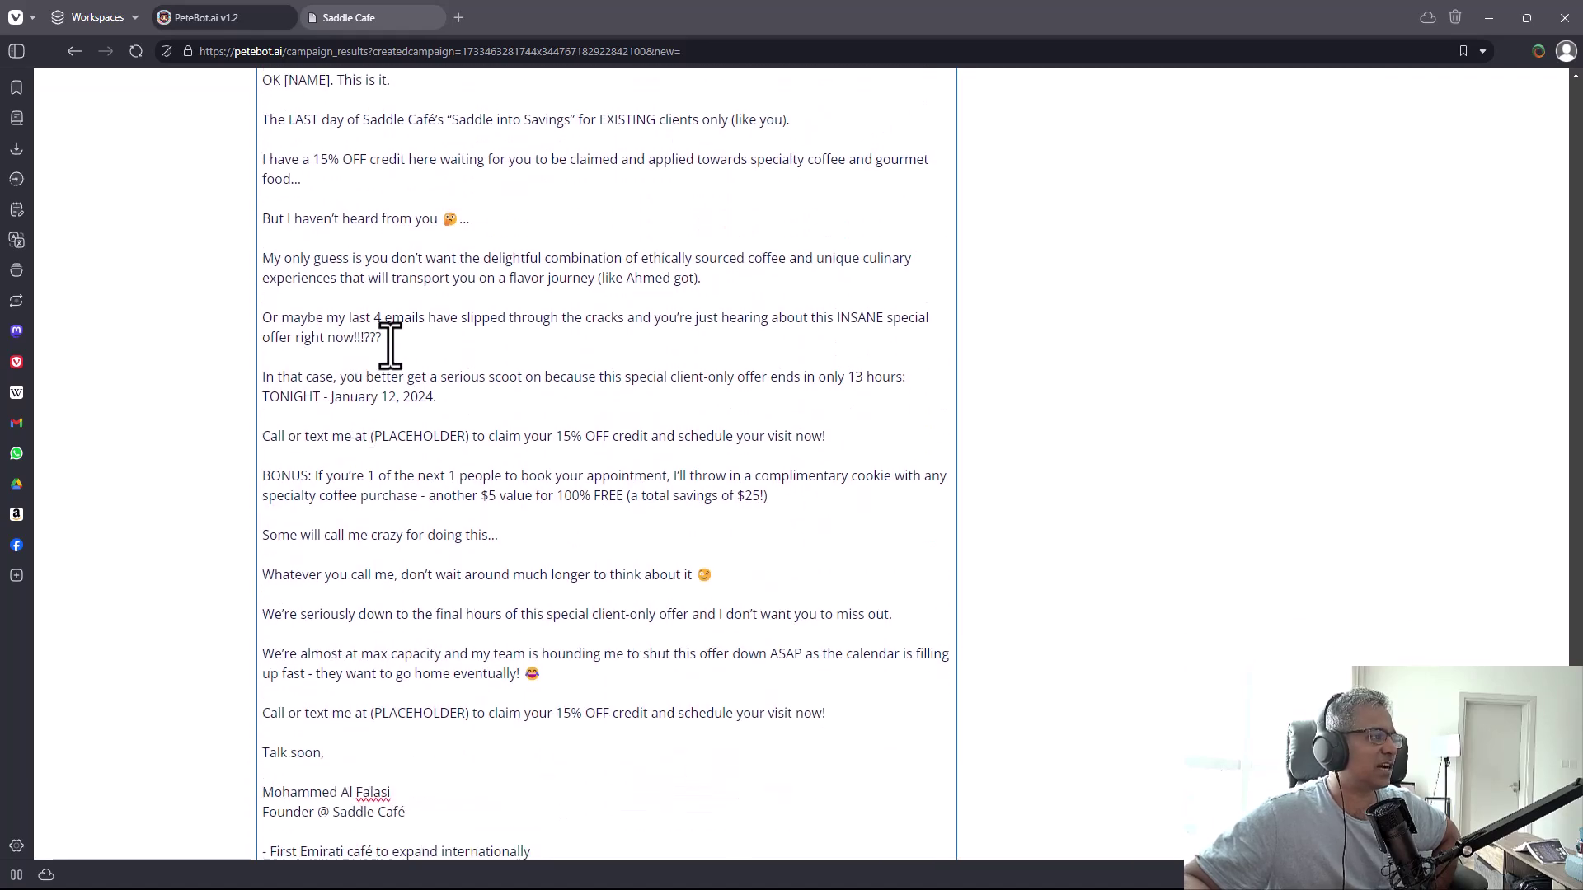
left_click_drag(390, 345, 281, 319)
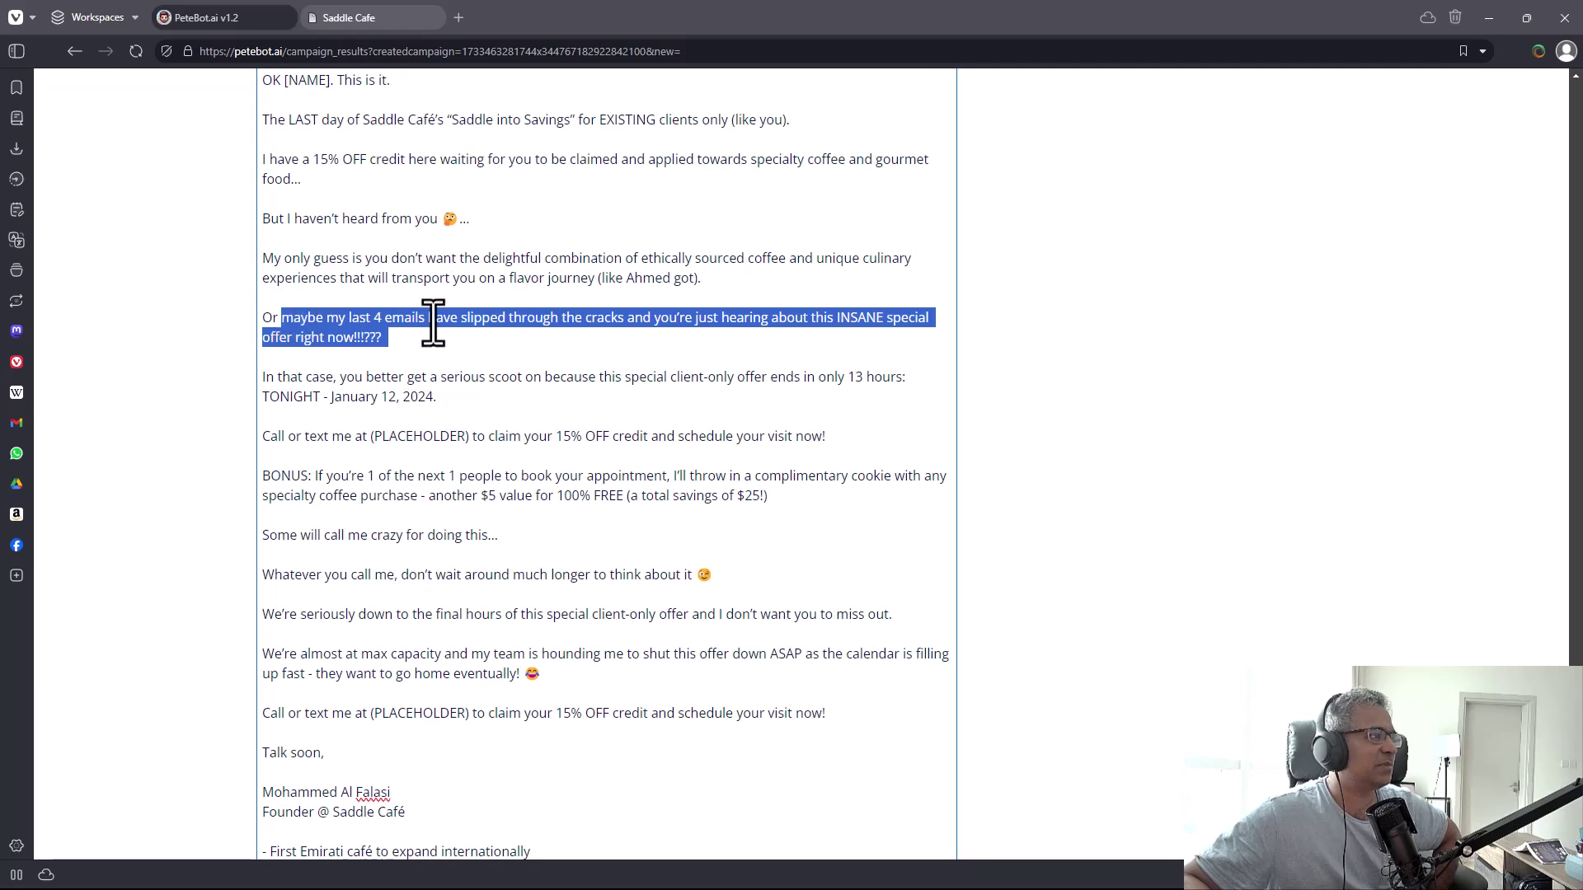
left_click_drag(462, 345, 233, 320)
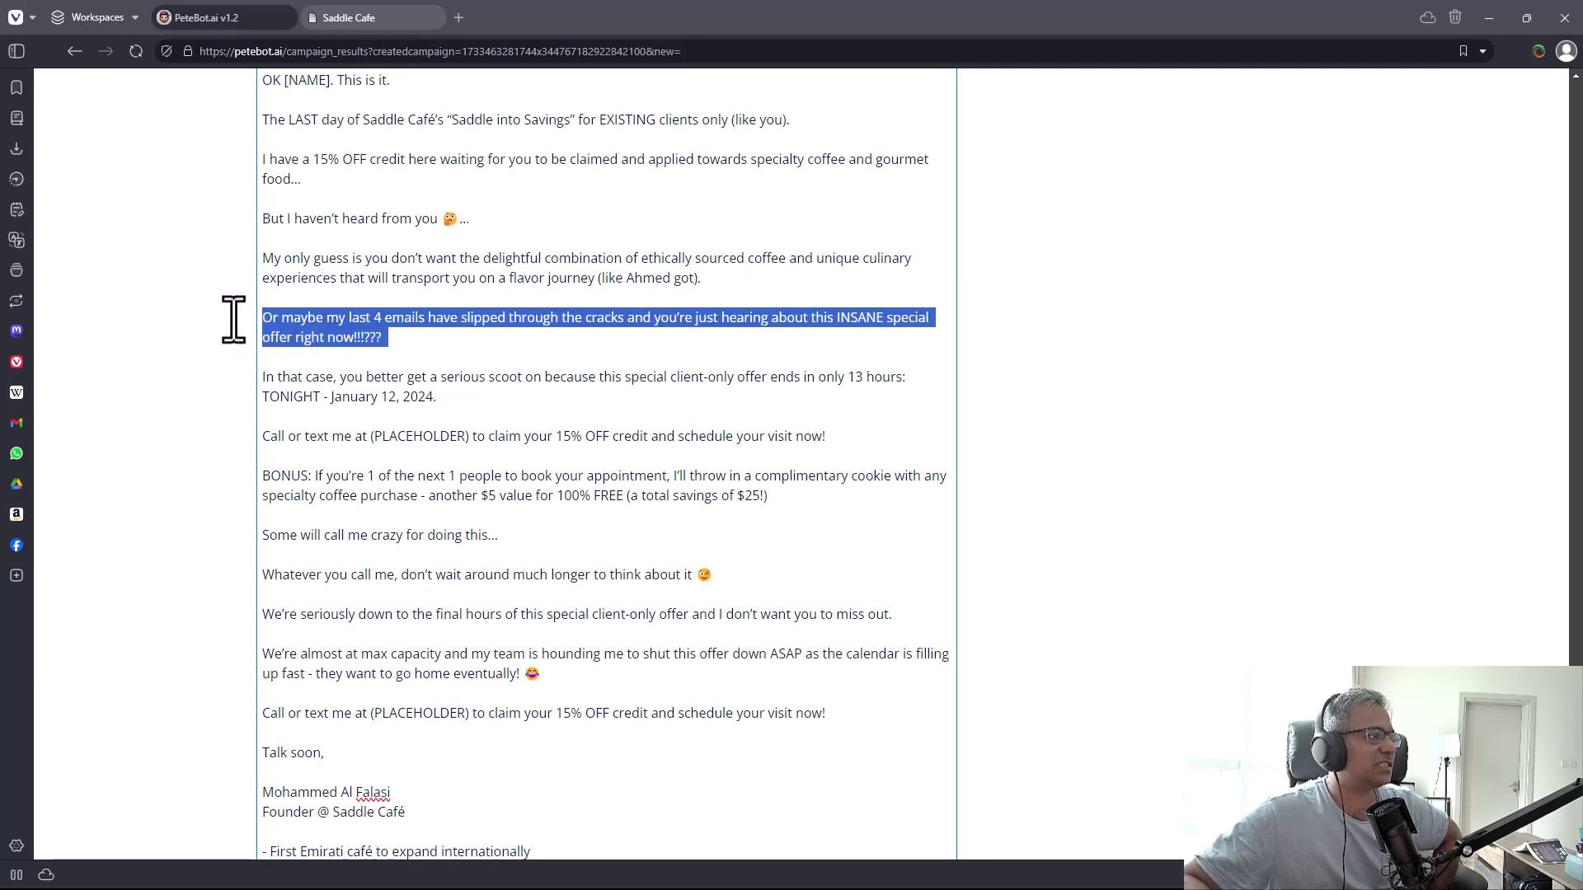
Read the offer deadline, the call-or-text line and the complimentary cookie bonus in Email #5
left_click(374, 409)
left_click(508, 397)
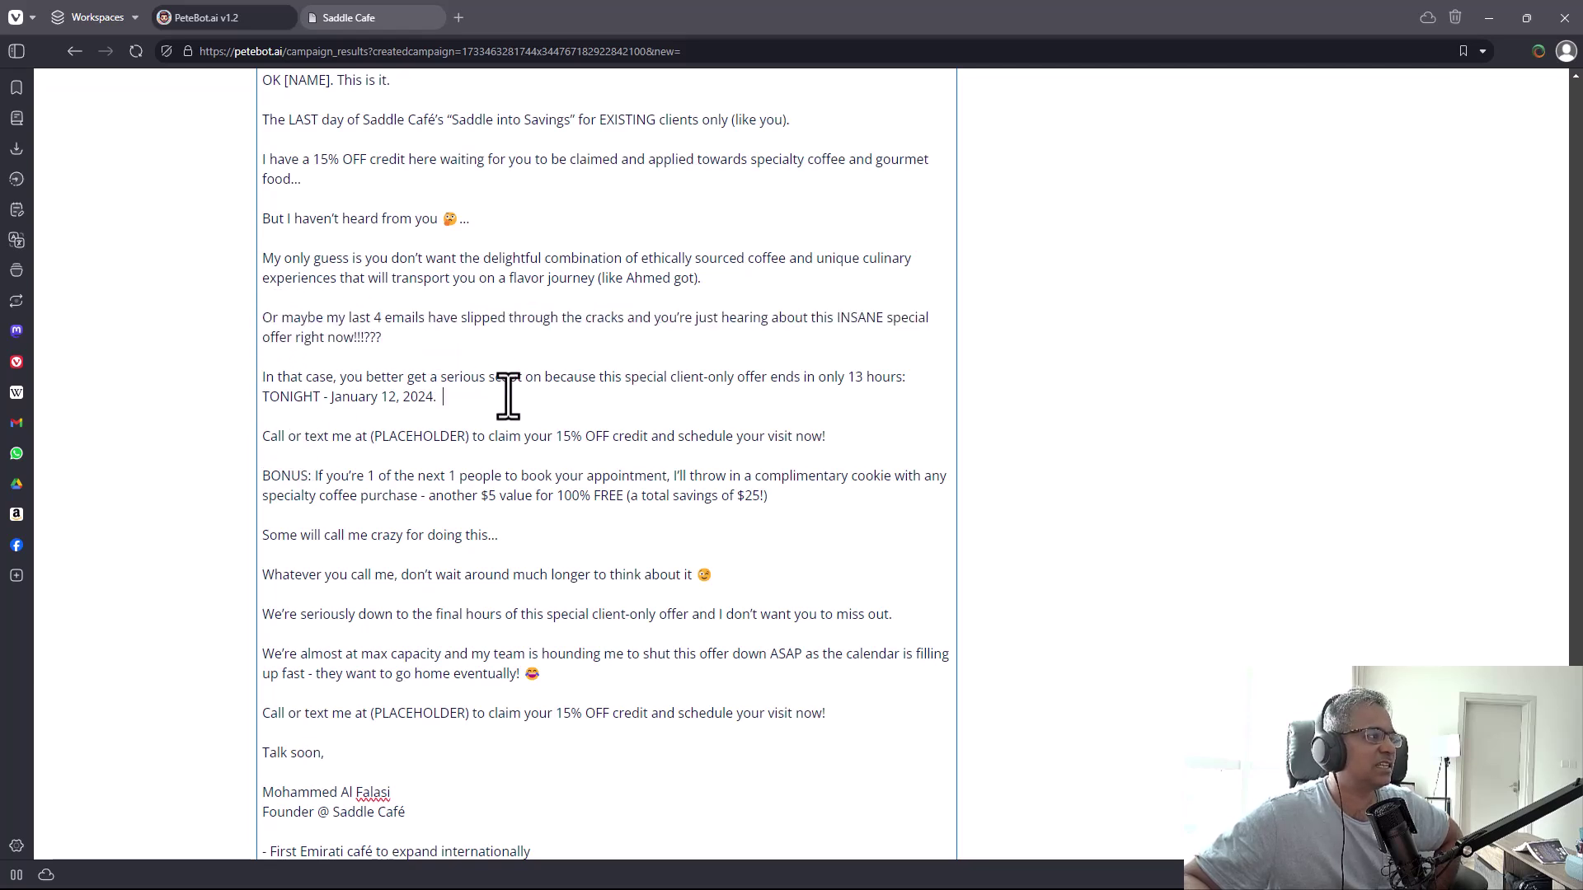
left_click_drag(508, 397, 289, 375)
scroll(379, 388, "down", 2)
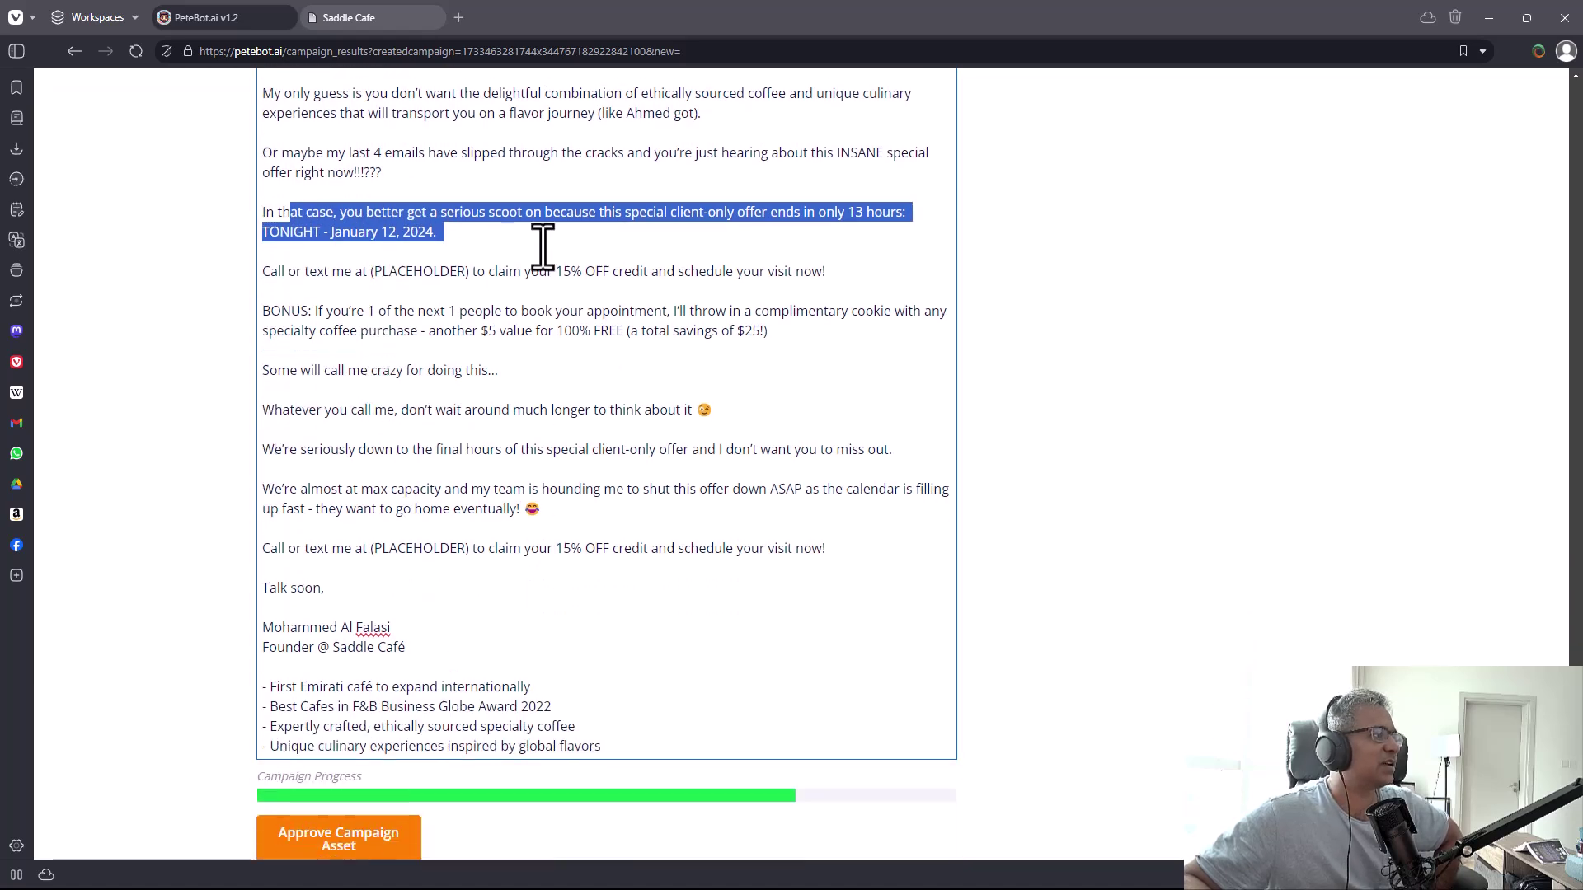
left_click(833, 272)
left_click(299, 285, "shift")
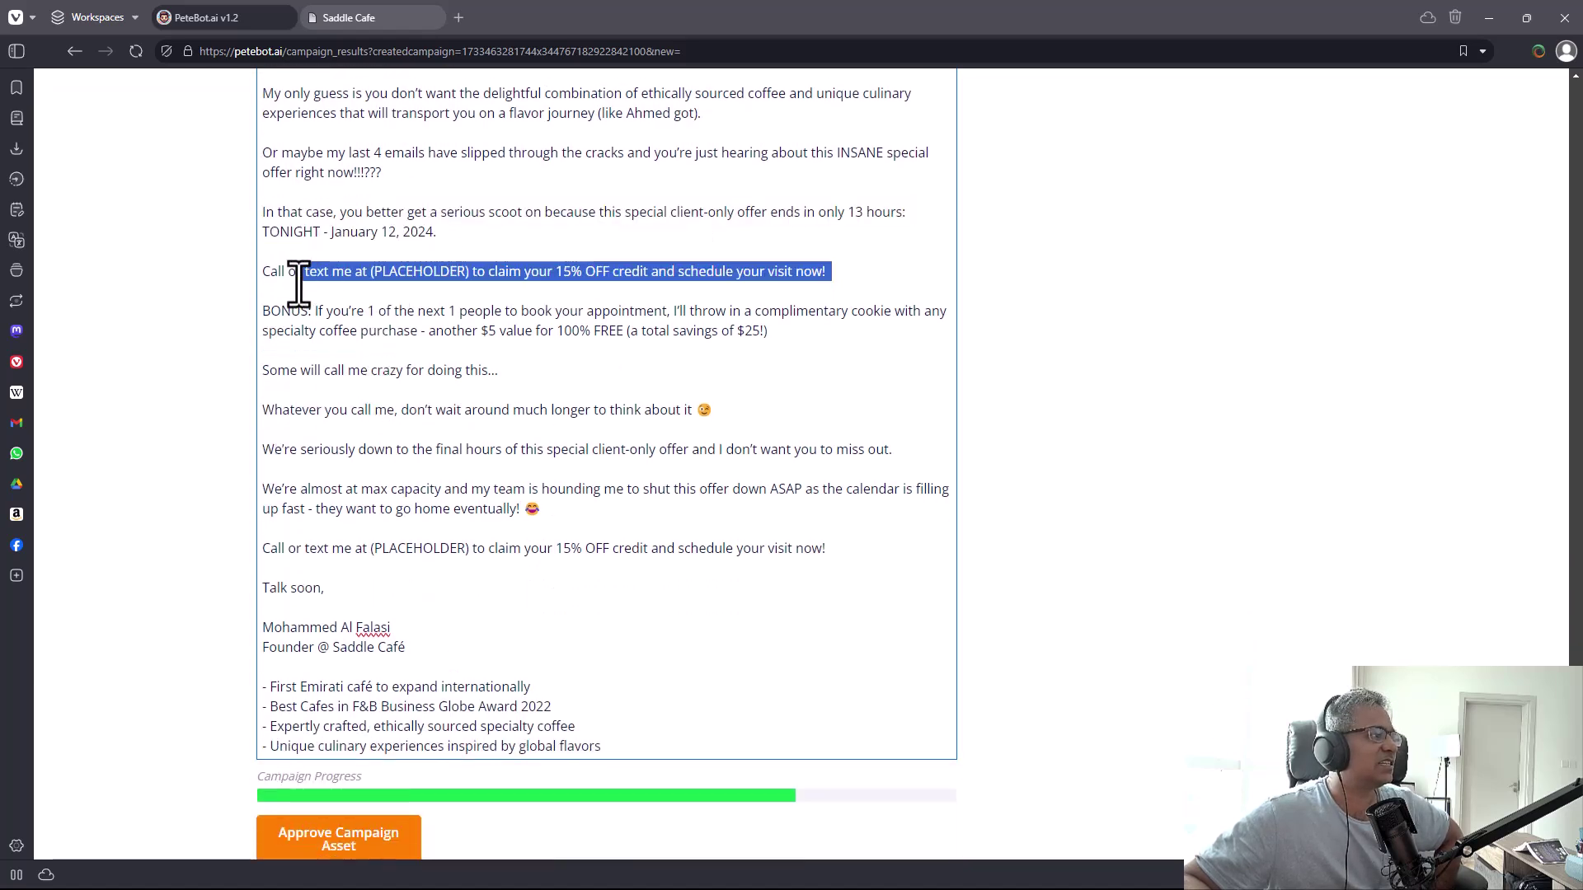
left_click_drag(817, 334, 300, 311)
left_click(365, 350)
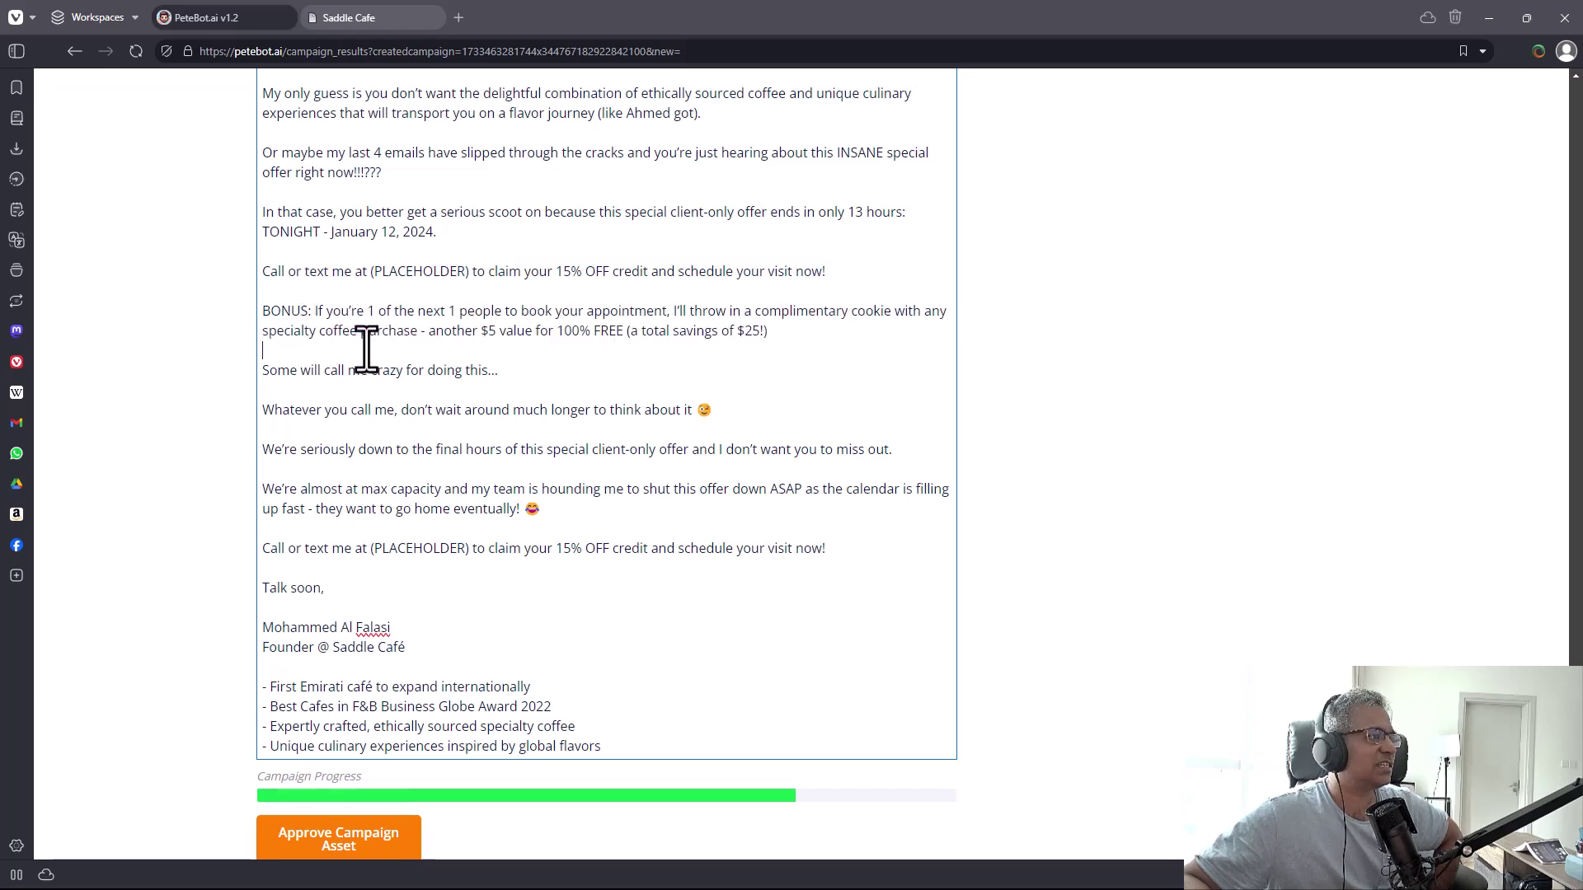
Read the "Some will call me crazy" line and the final-hours urgency sentence near the end of Email #5
left_click_drag(503, 372, 260, 370)
scroll(393, 378, "down", 3)
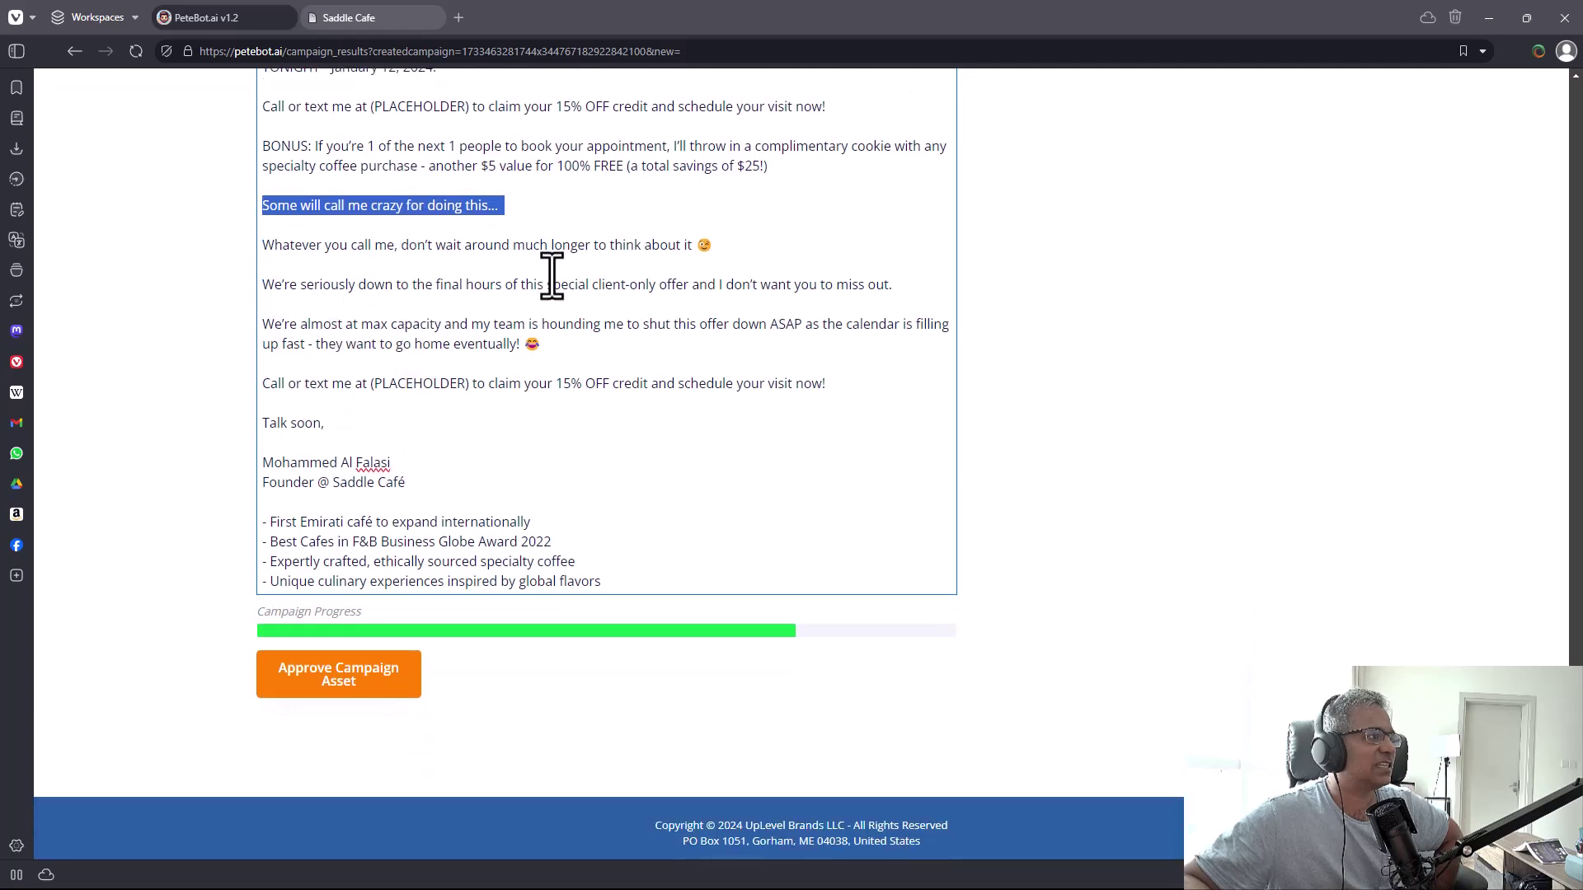
left_click_drag(359, 285, 805, 297)
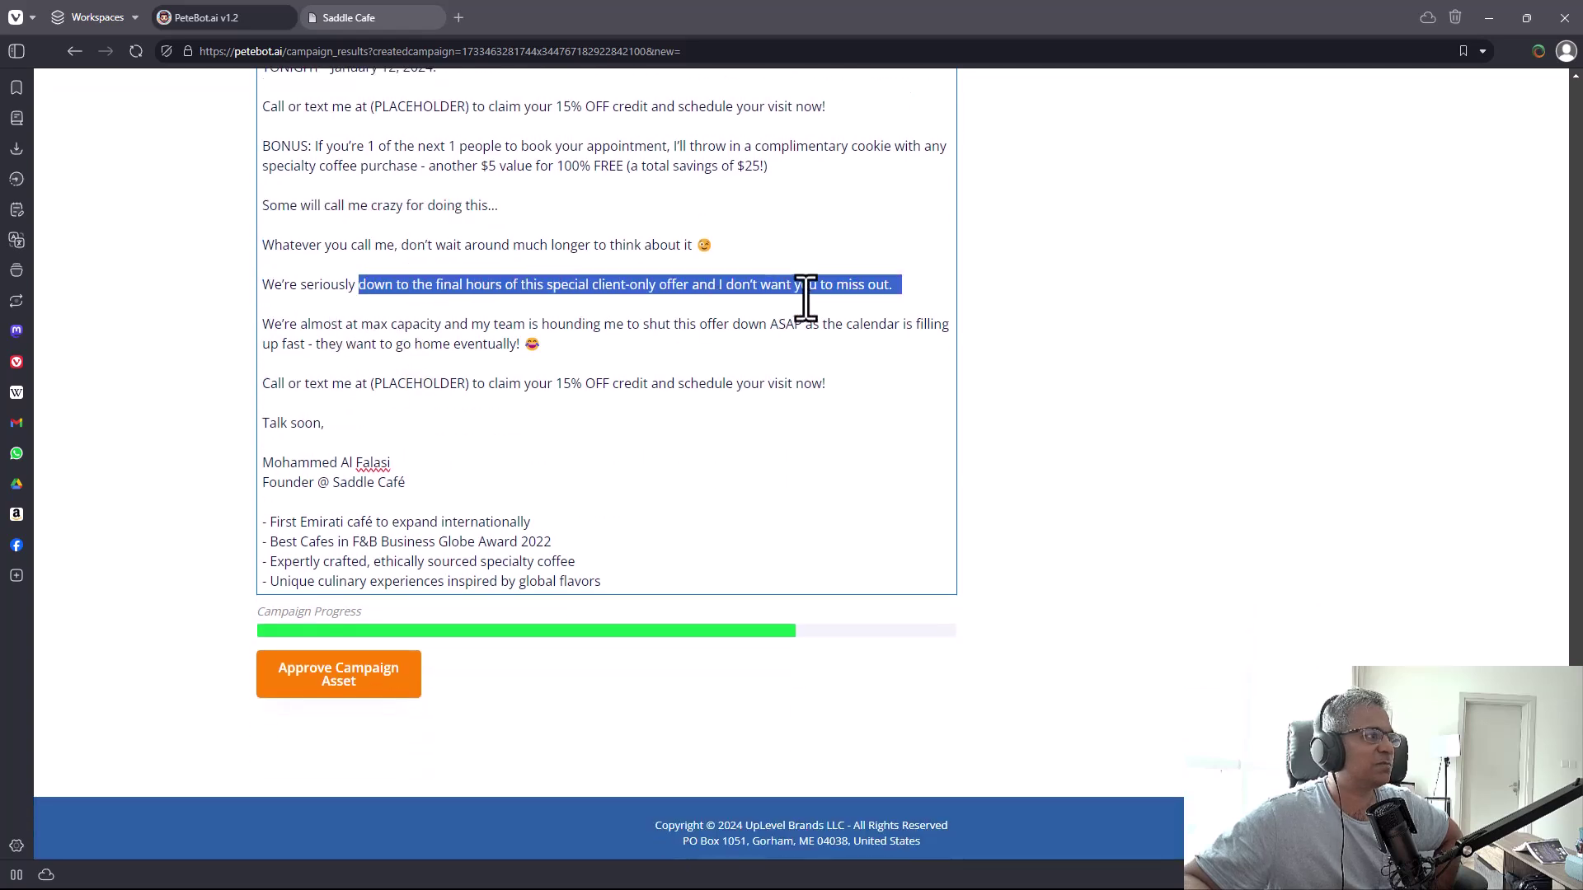
triple_click(855, 297)
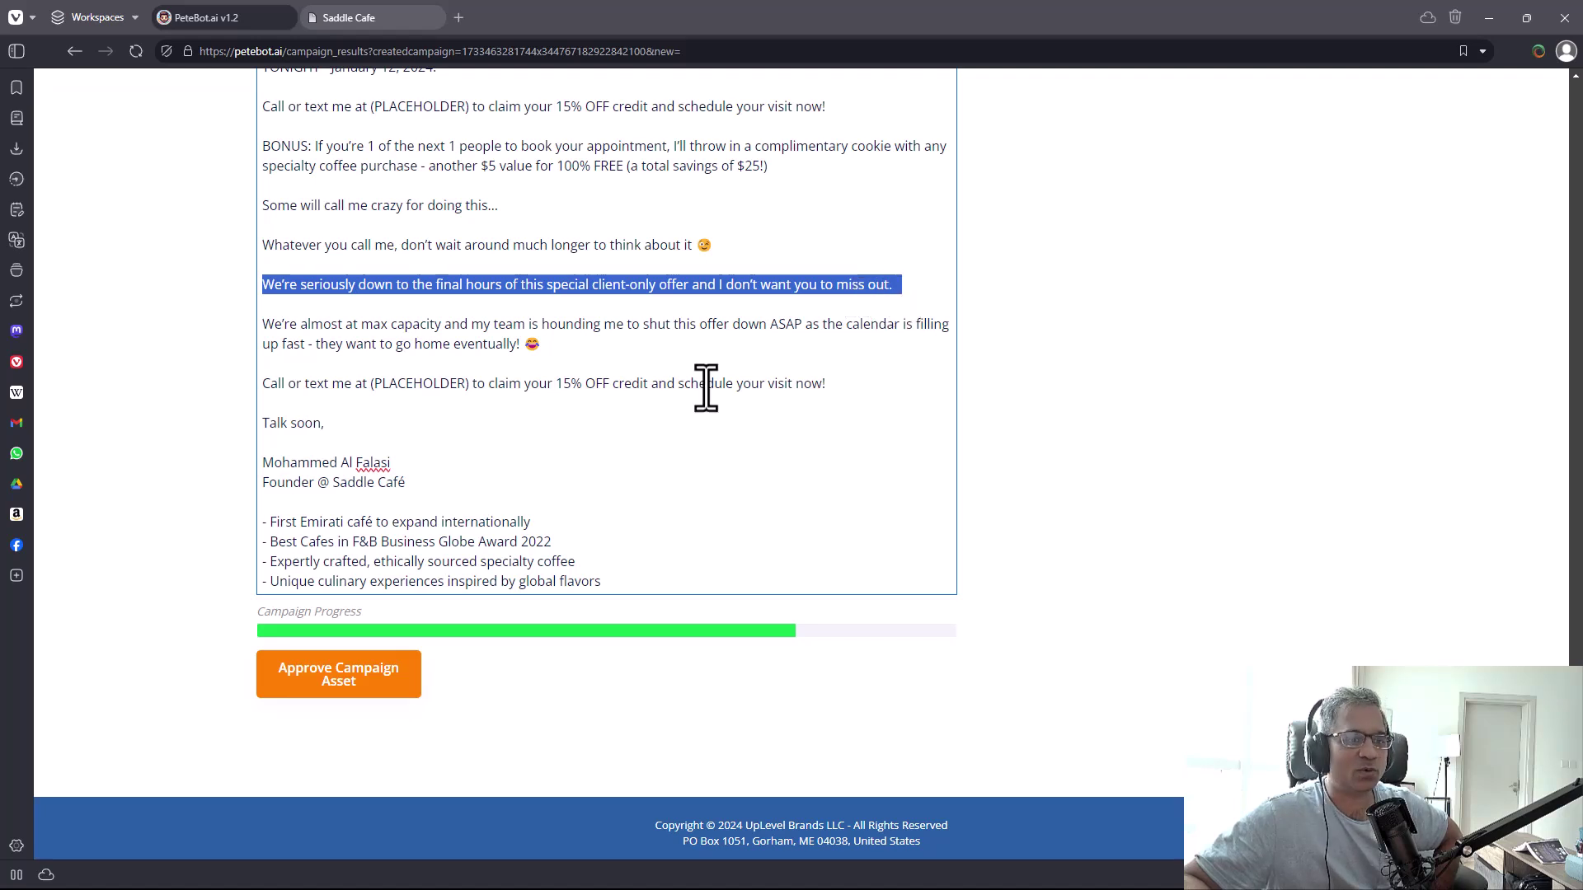
left_click(580, 397)
left_click_drag(898, 289, 591, 290)
left_click(527, 303)
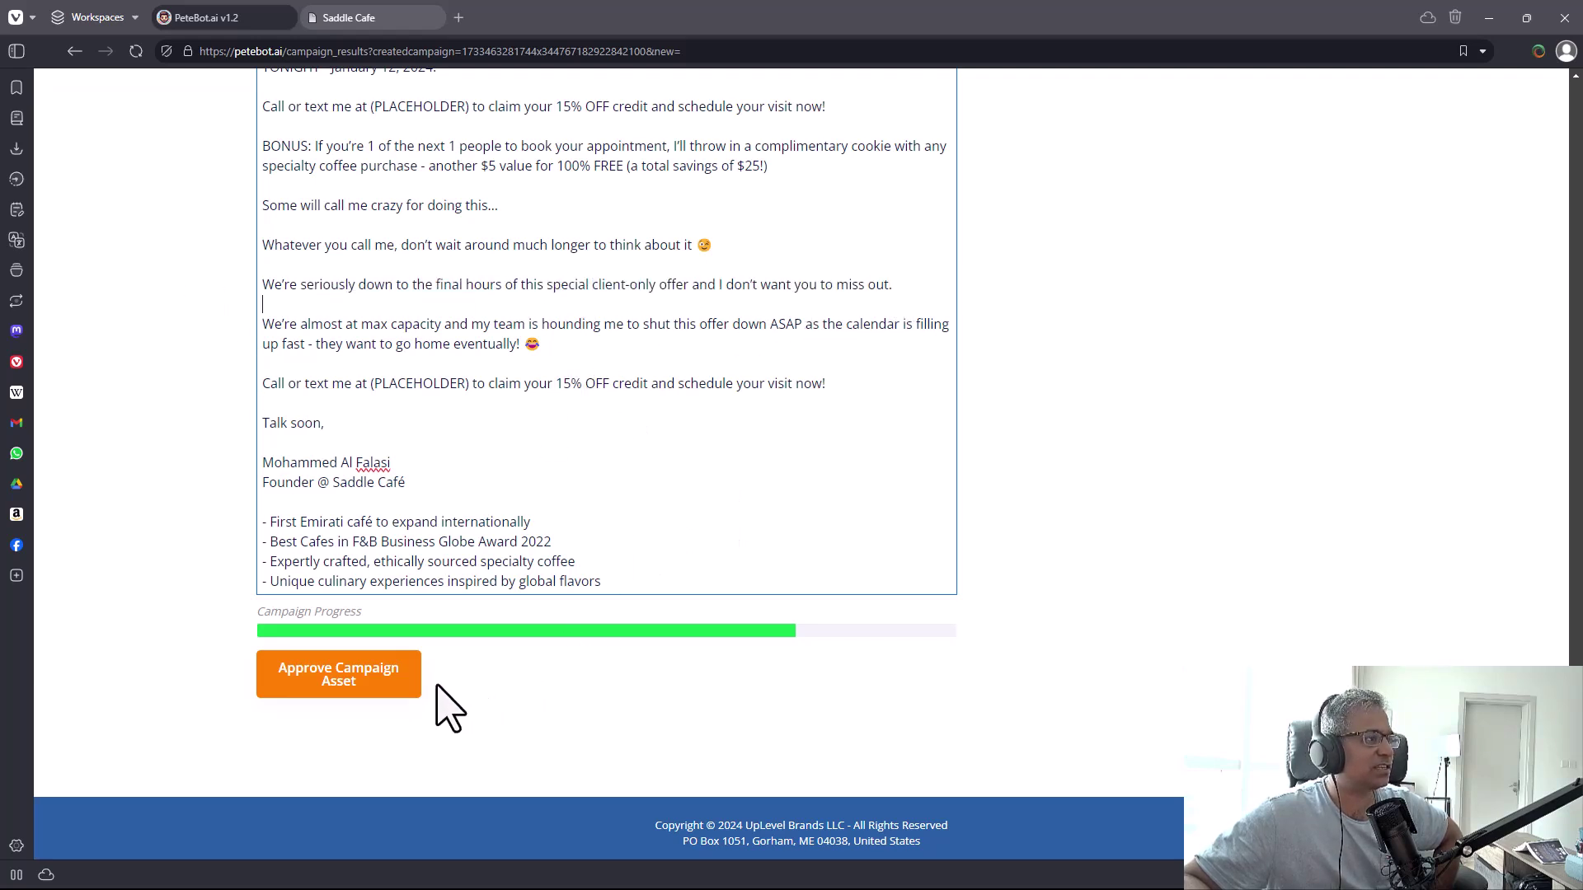
Approve Email #5 to generate Email #6 and check the subject line of the new email
left_click(352, 691)
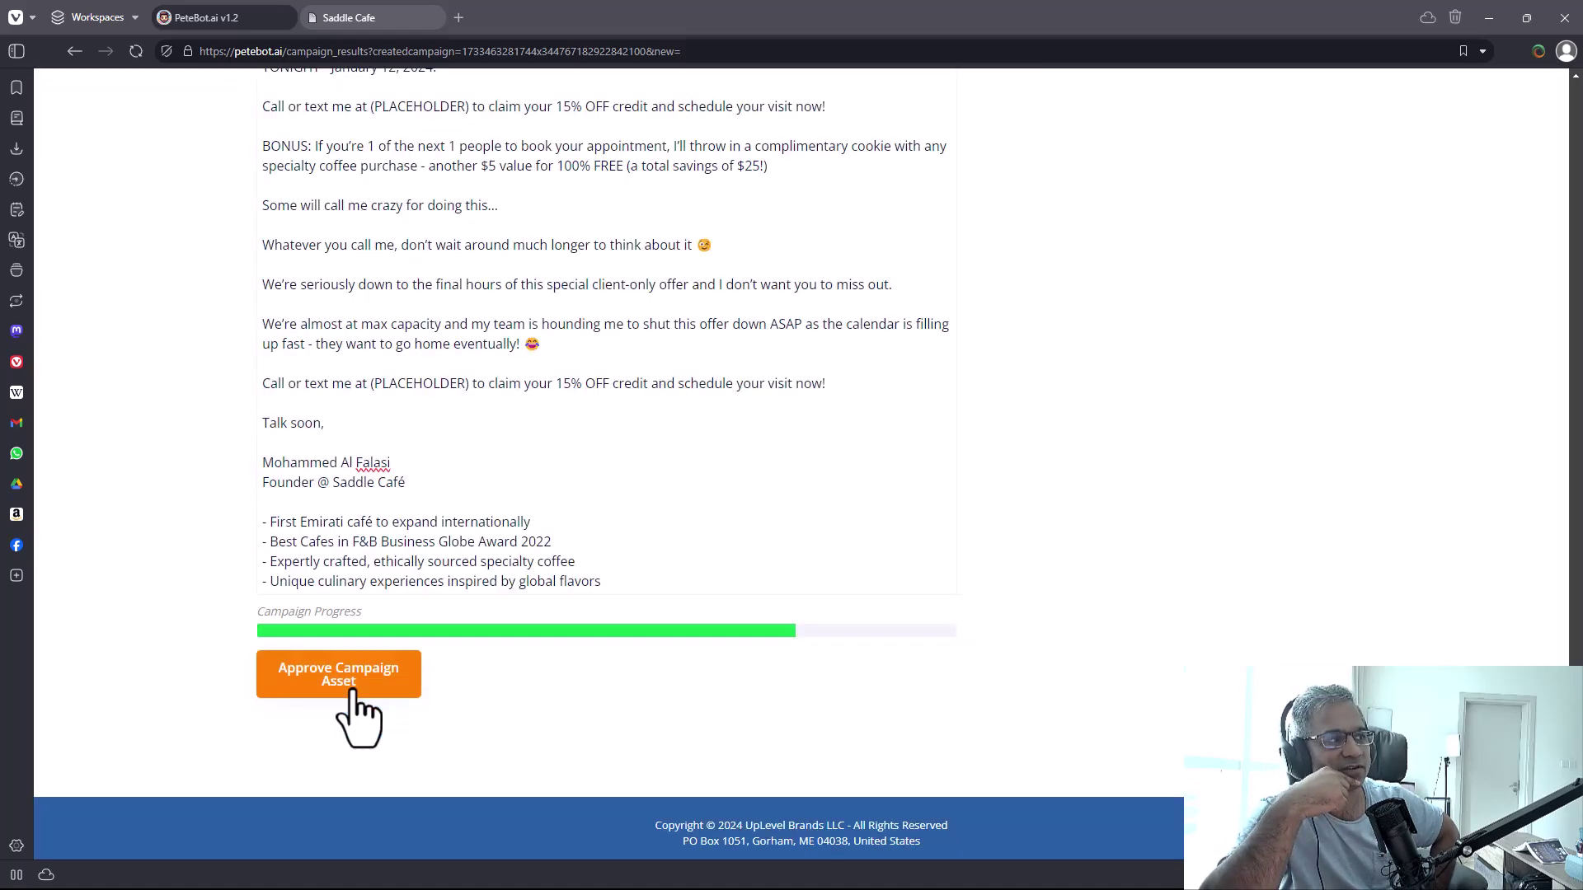
scroll(417, 505, "down", 6)
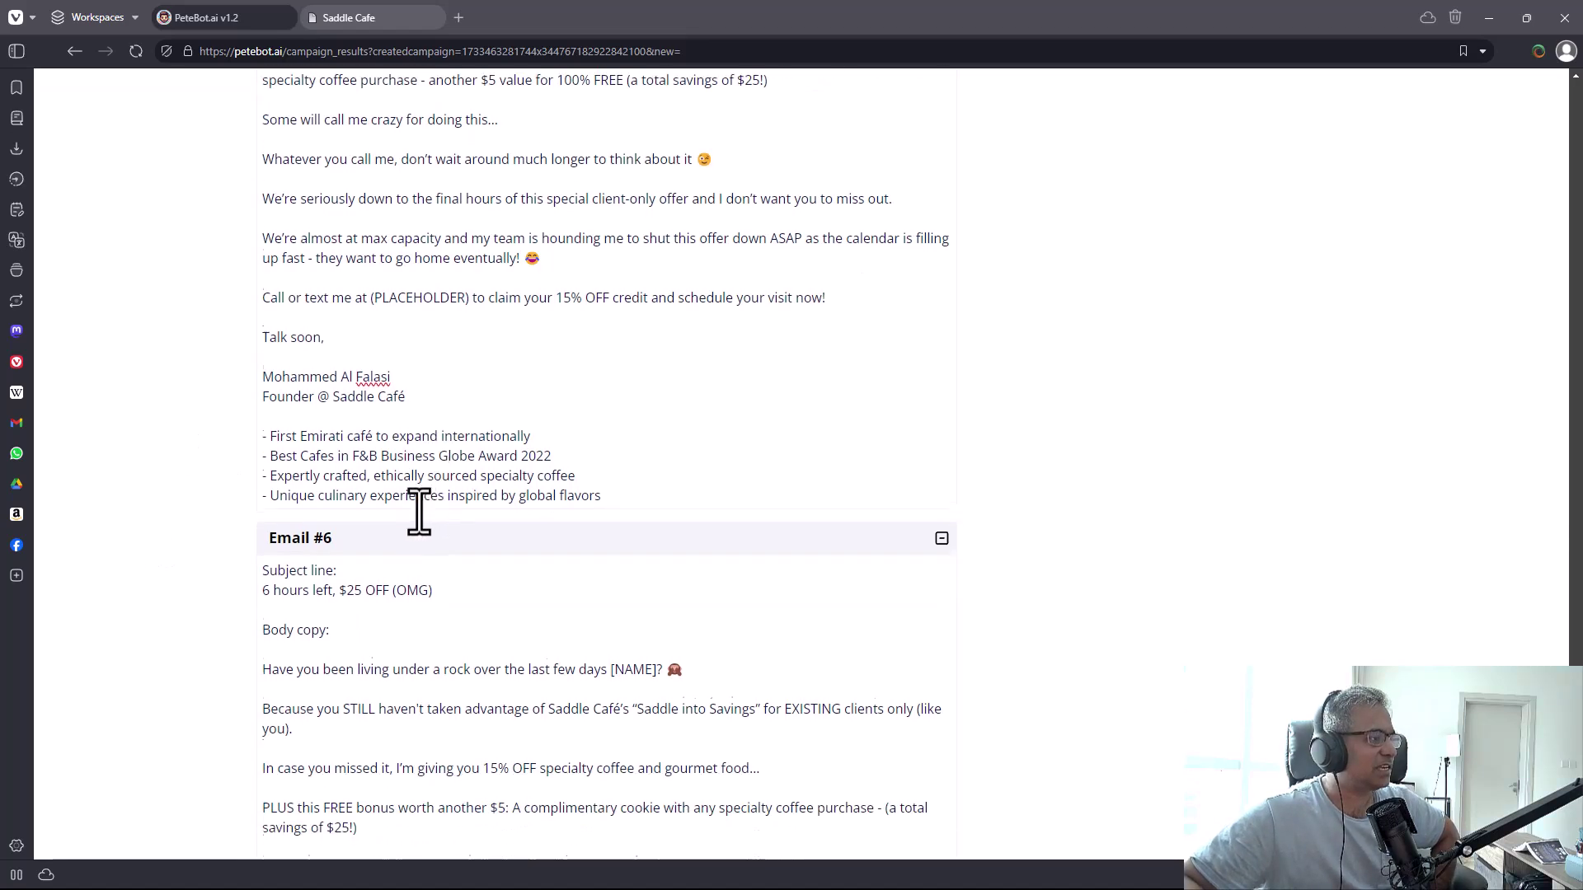
left_click(329, 183)
left_click_drag(432, 183, 342, 184)
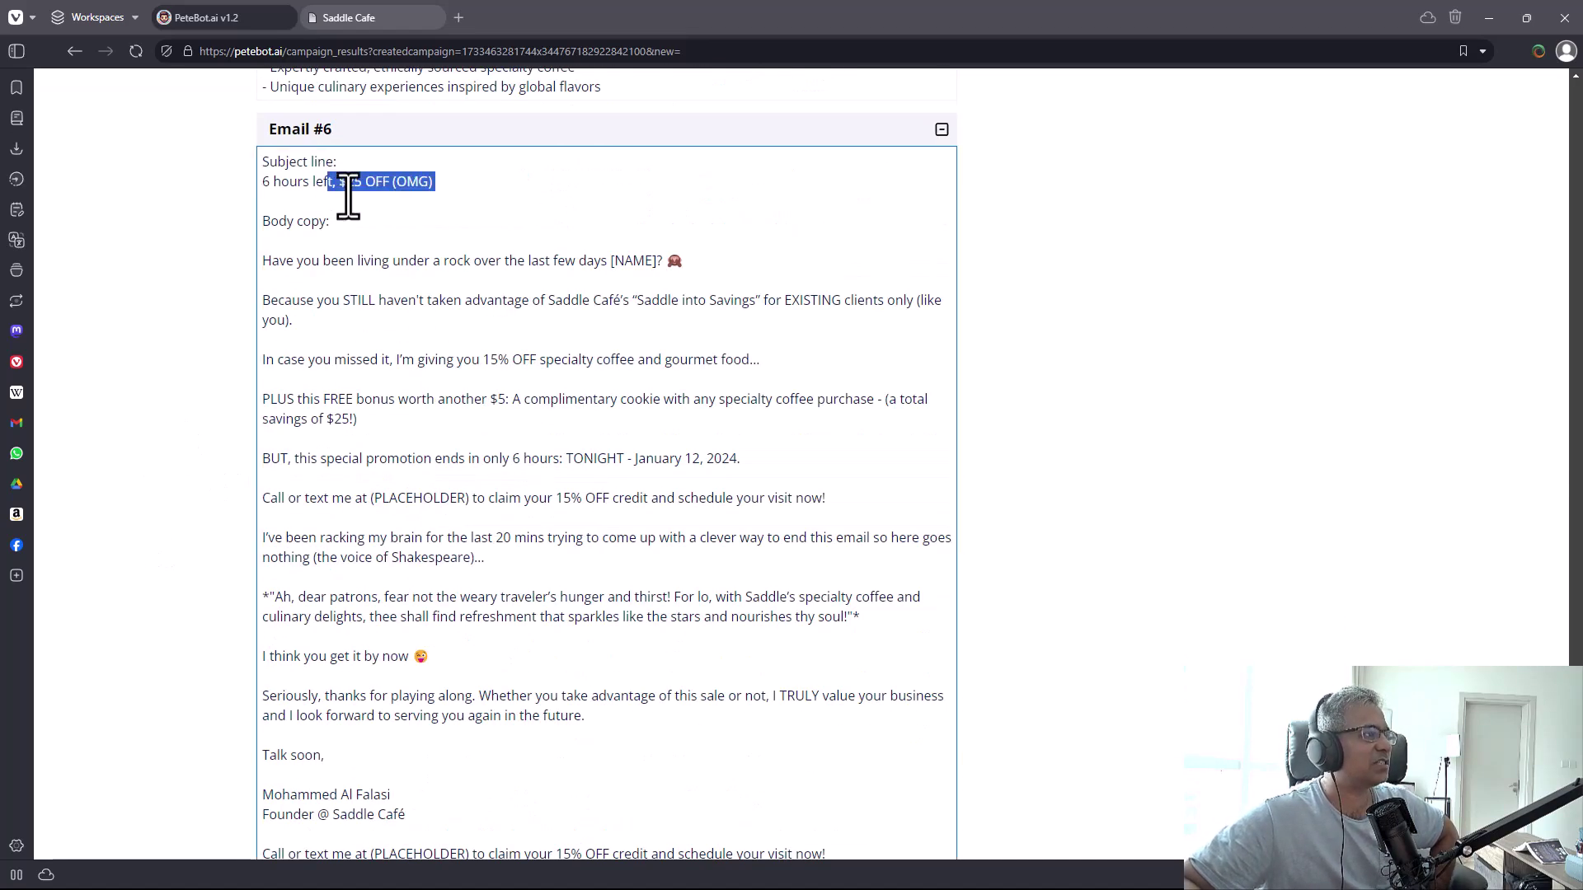
double_click(354, 183)
left_click(373, 183)
key("Down")
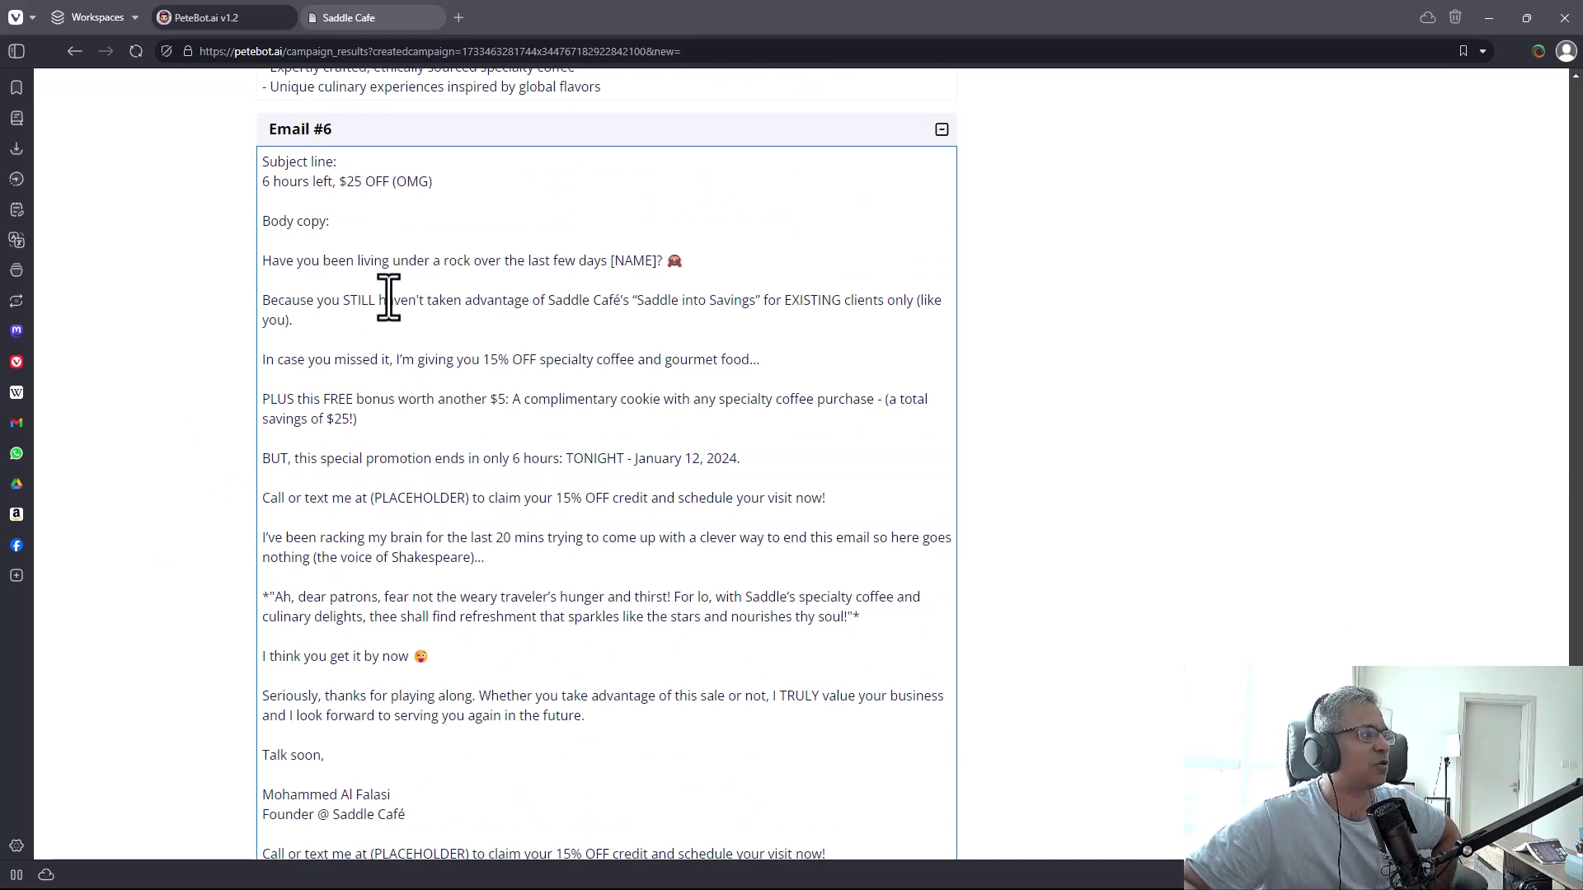
Read through the body of Email #6, from its opening question to the Shakespeare-style passage and sign-off
scroll(389, 297, "down", 4)
scroll(388, 297, "up", 2)
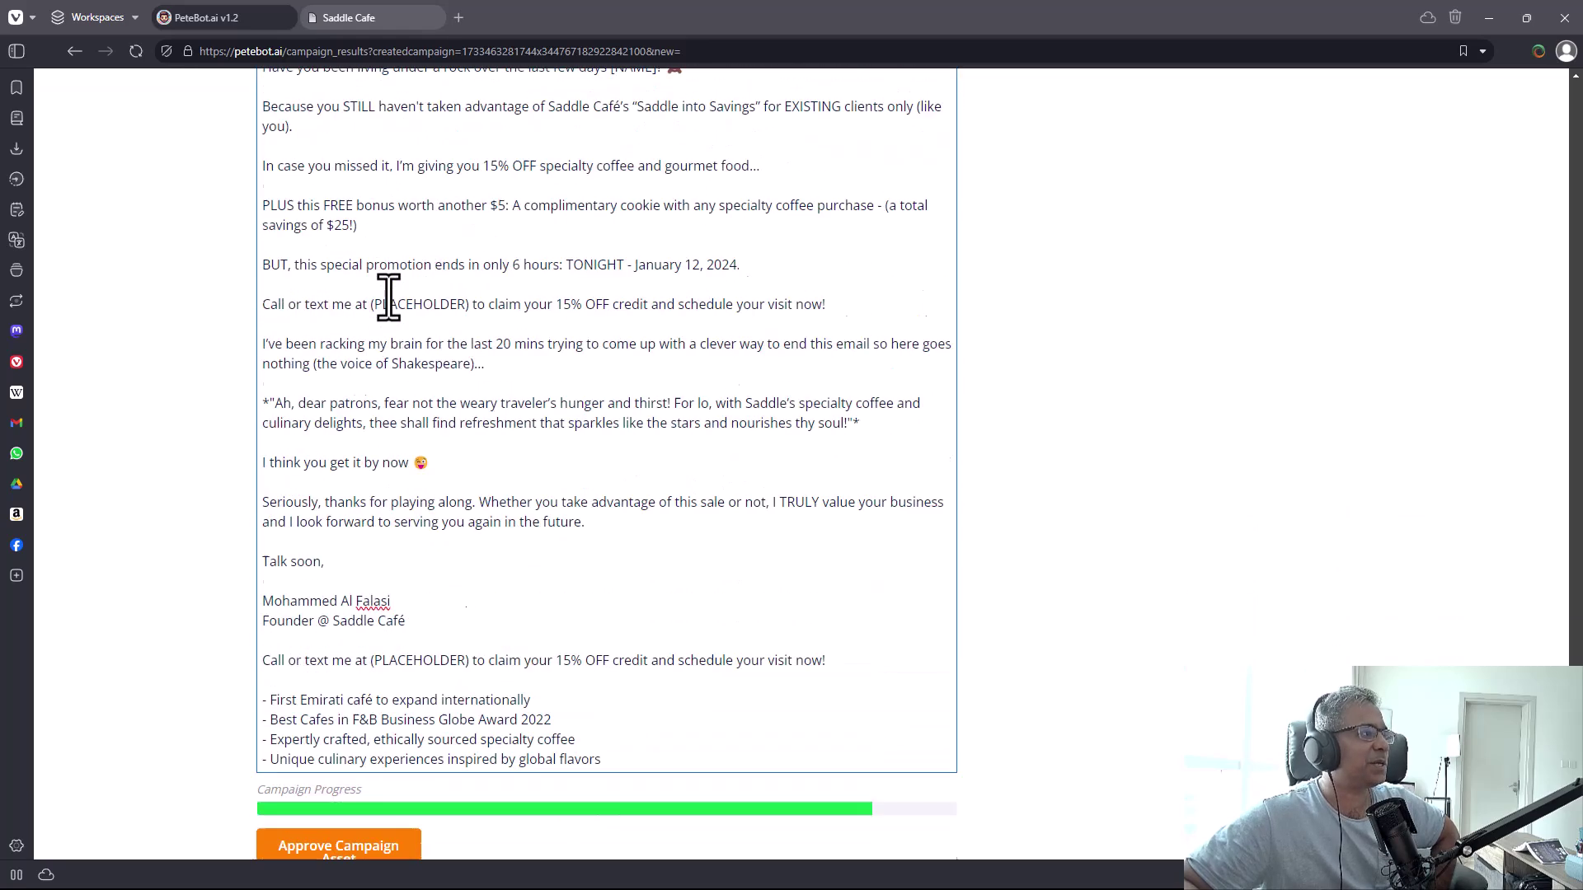
scroll(388, 297, "up", 2)
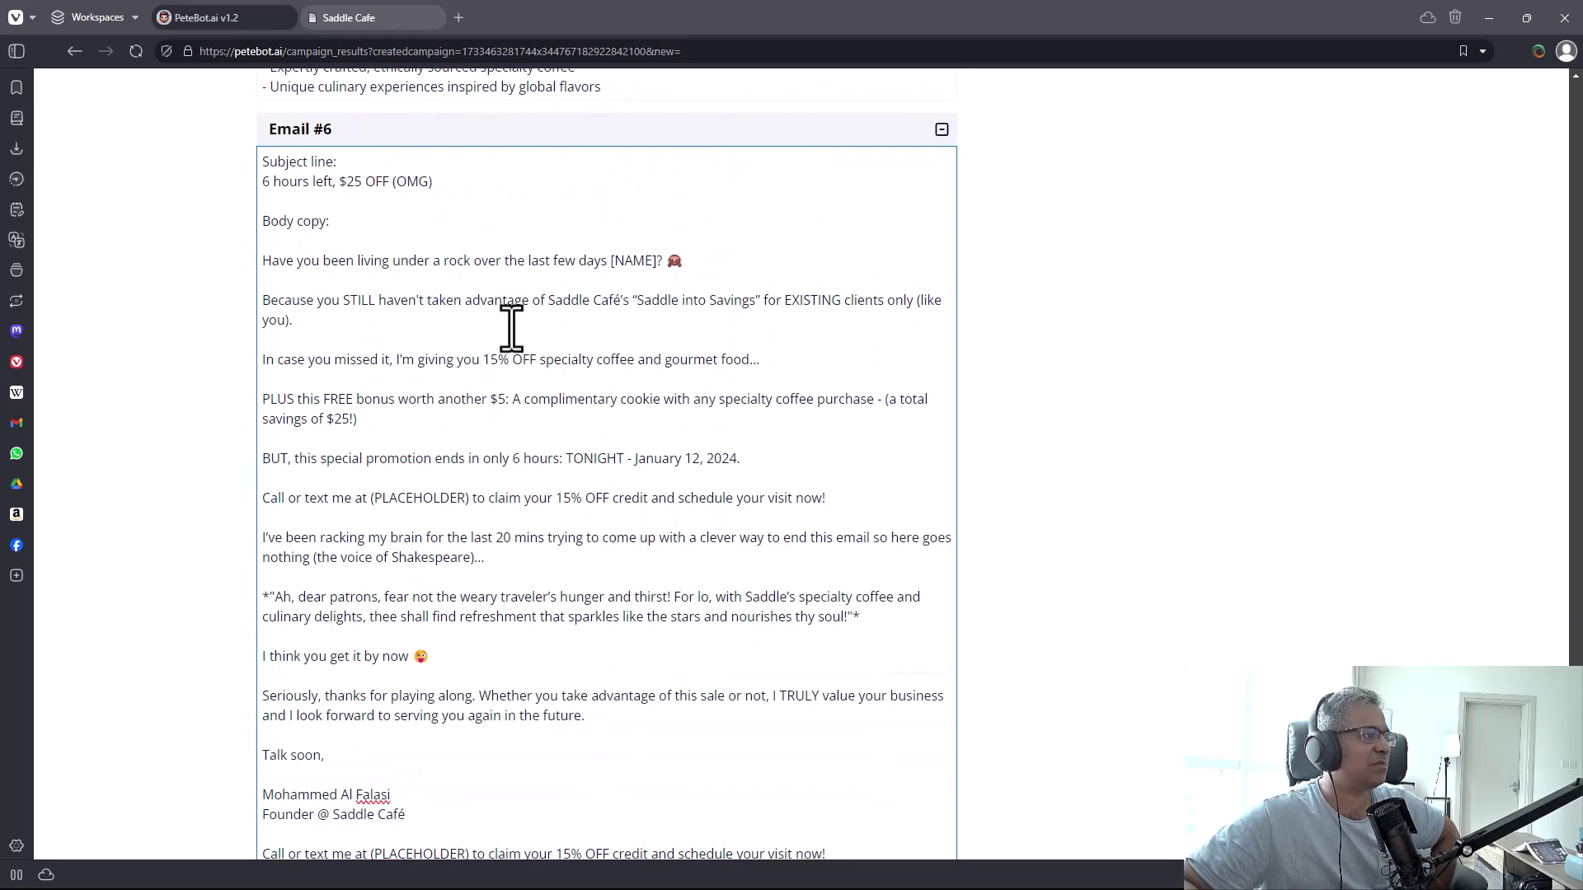
scroll(512, 326, "down", 1)
scroll(489, 346, "down", 1)
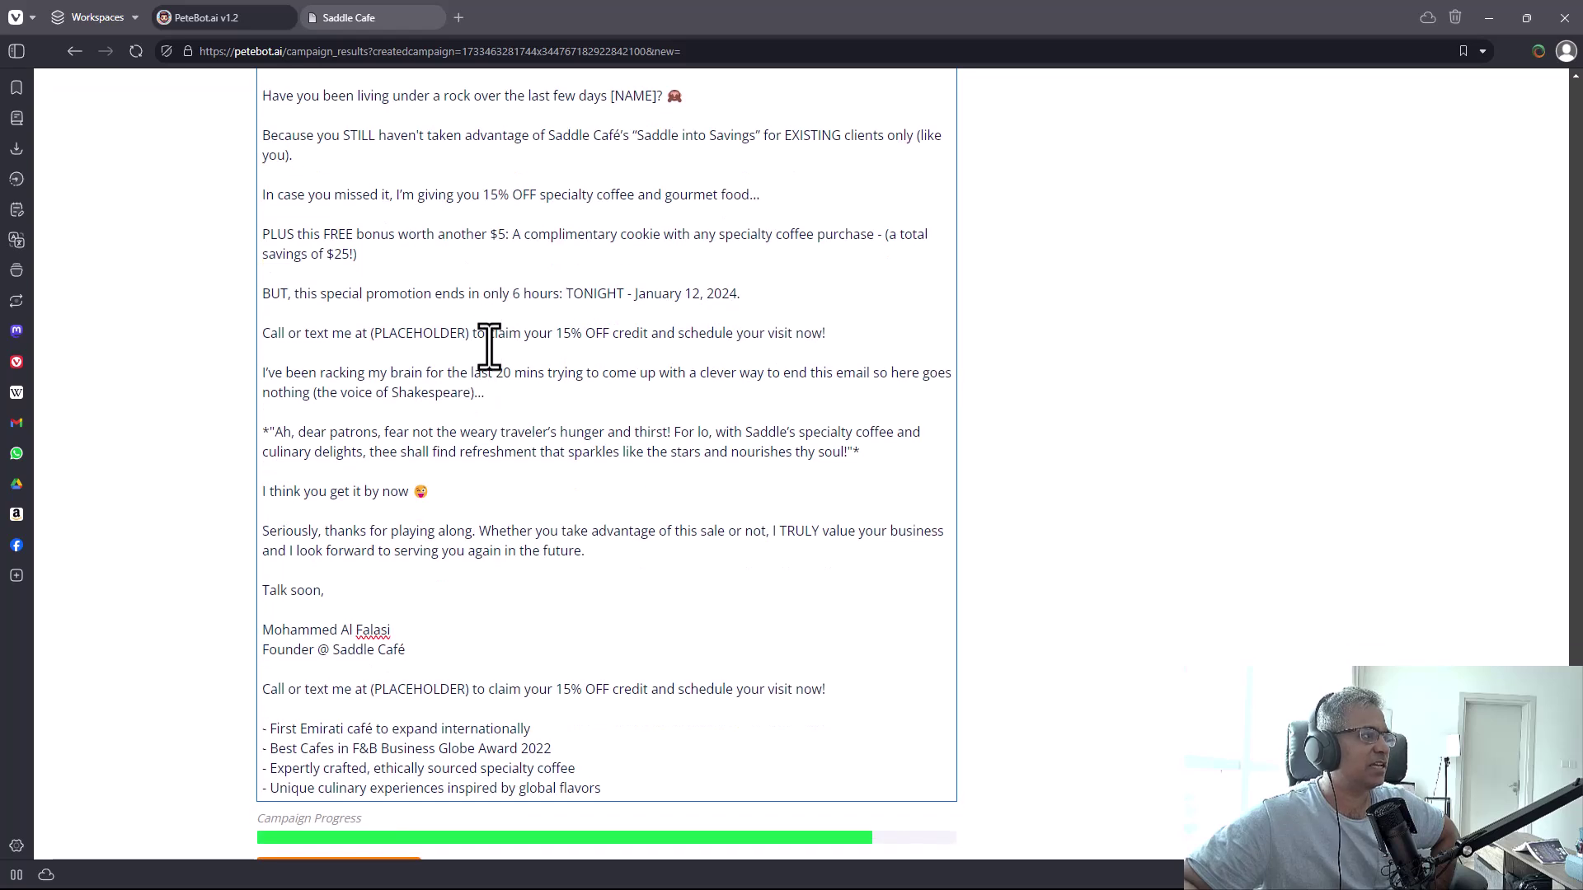
scroll(489, 346, "down", 2)
scroll(489, 346, "down", 1)
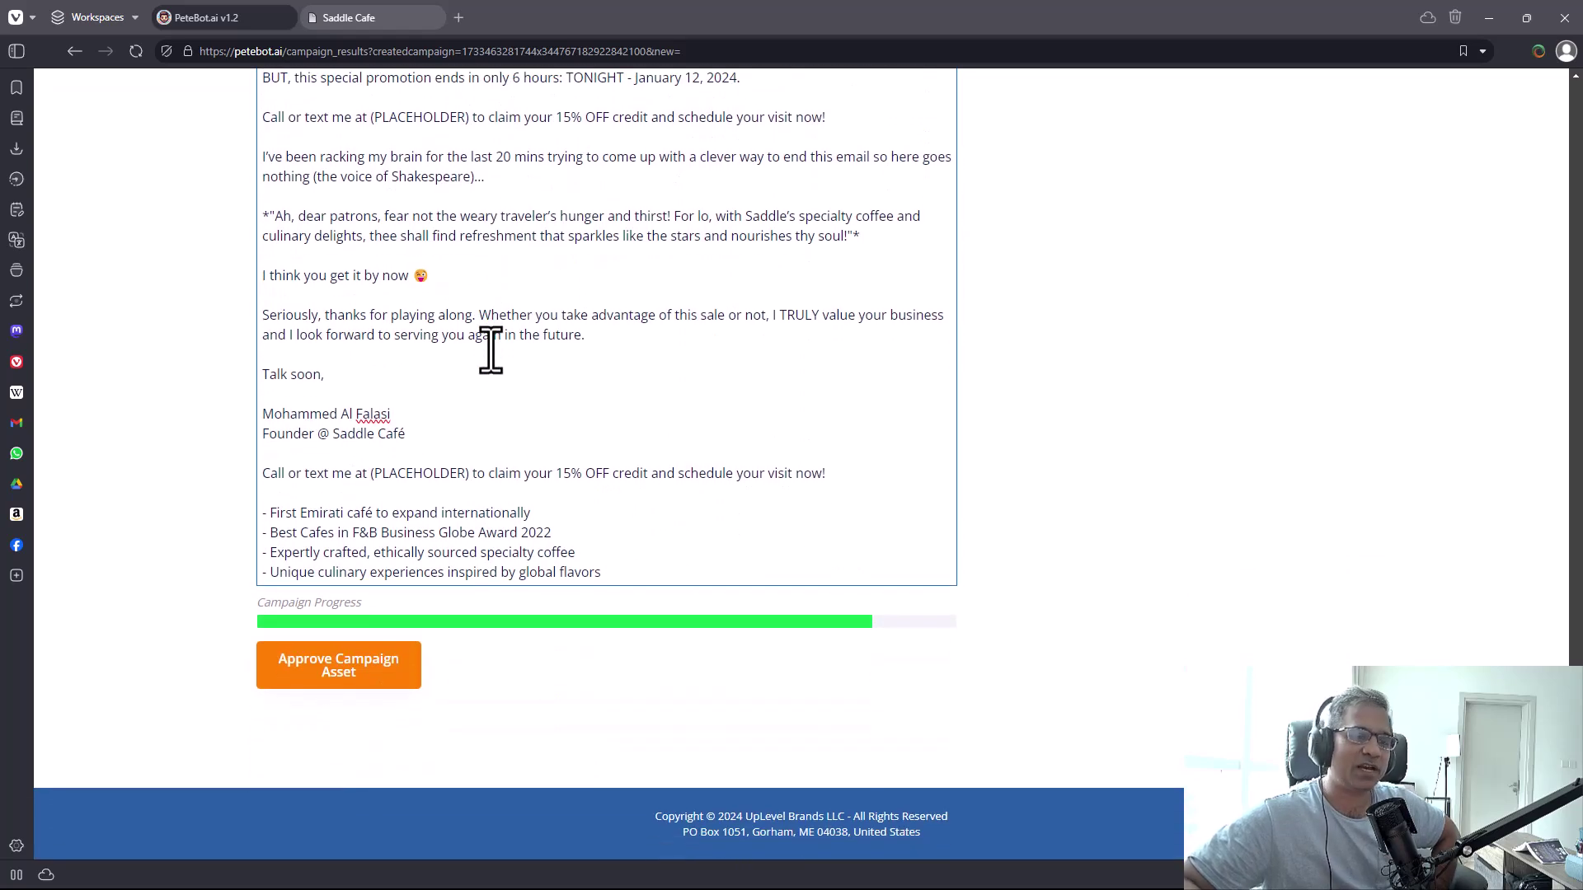
Approve Email #6 to generate Email #7 and skim the final email down to the campaign progress
left_click(361, 666)
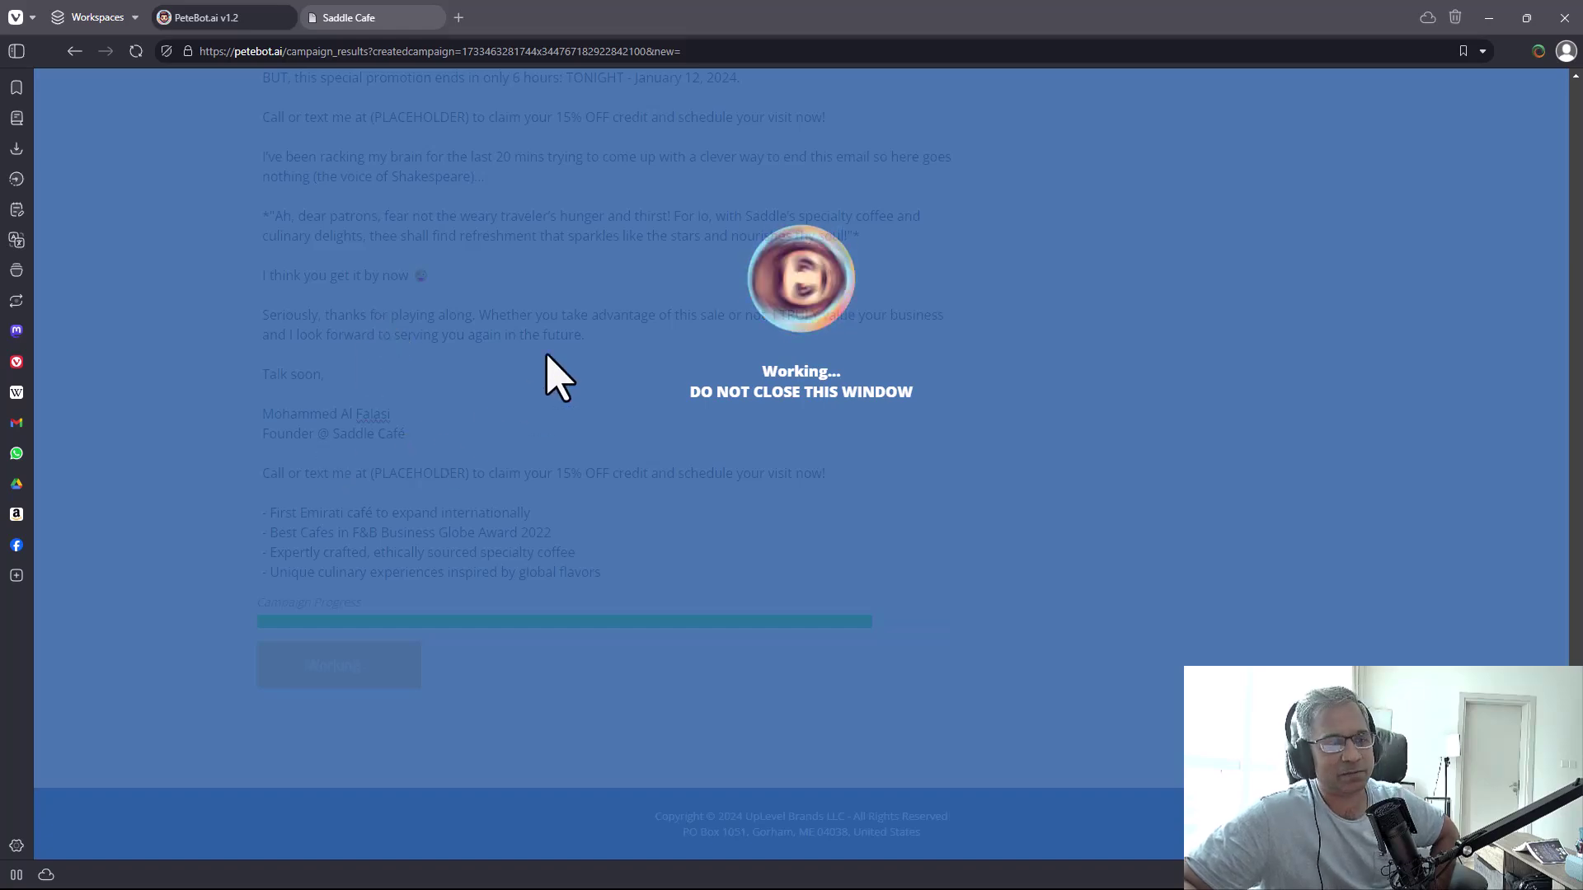
scroll(438, 505, "down", 8)
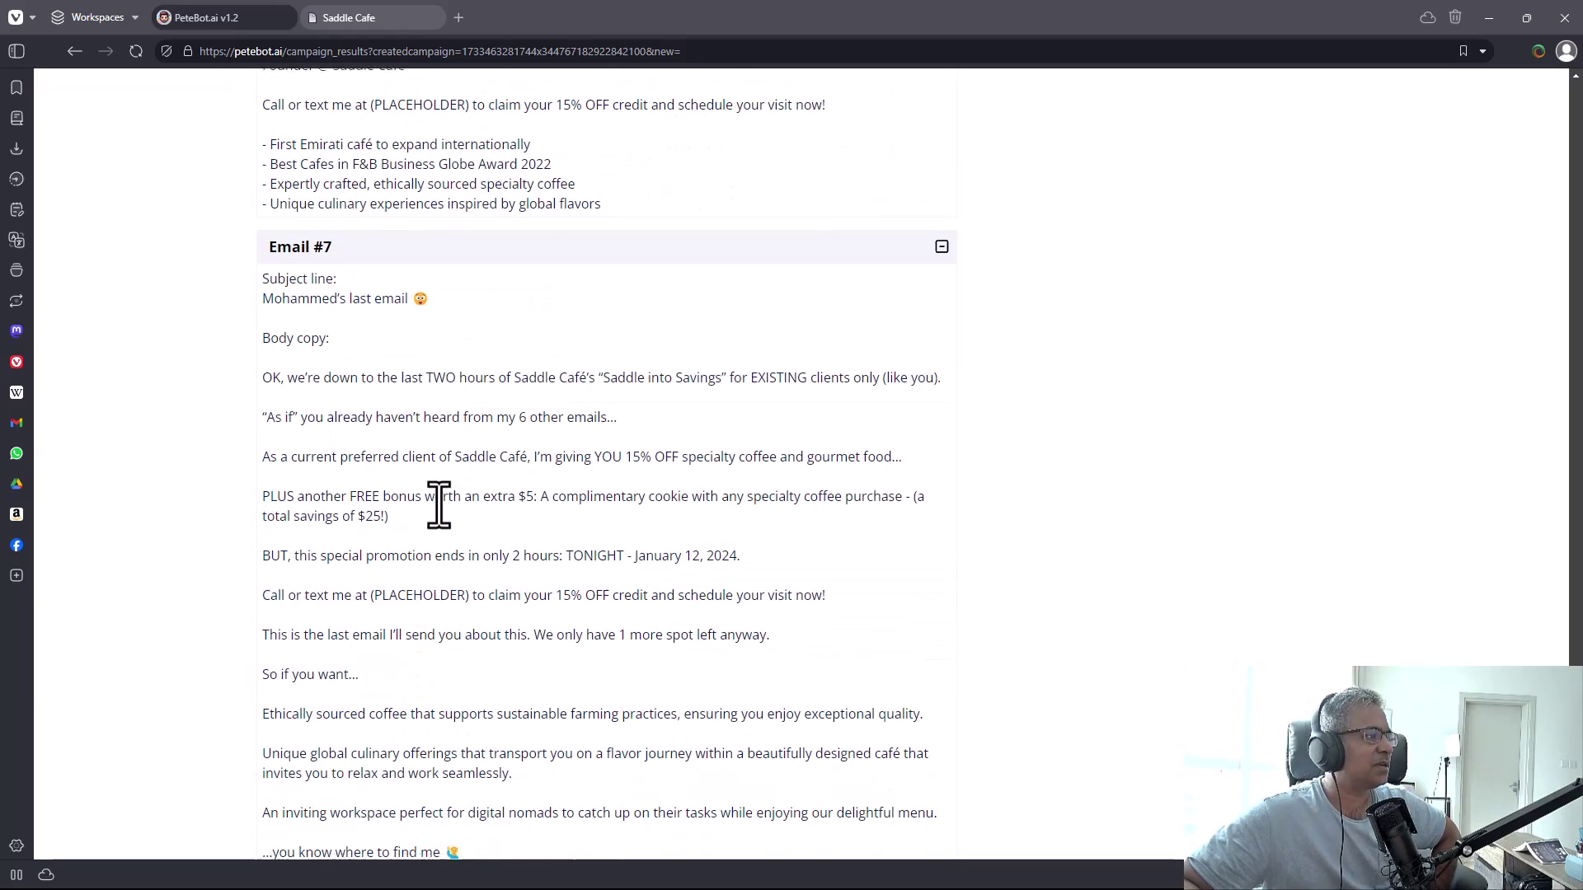
scroll(437, 515, "down", 3)
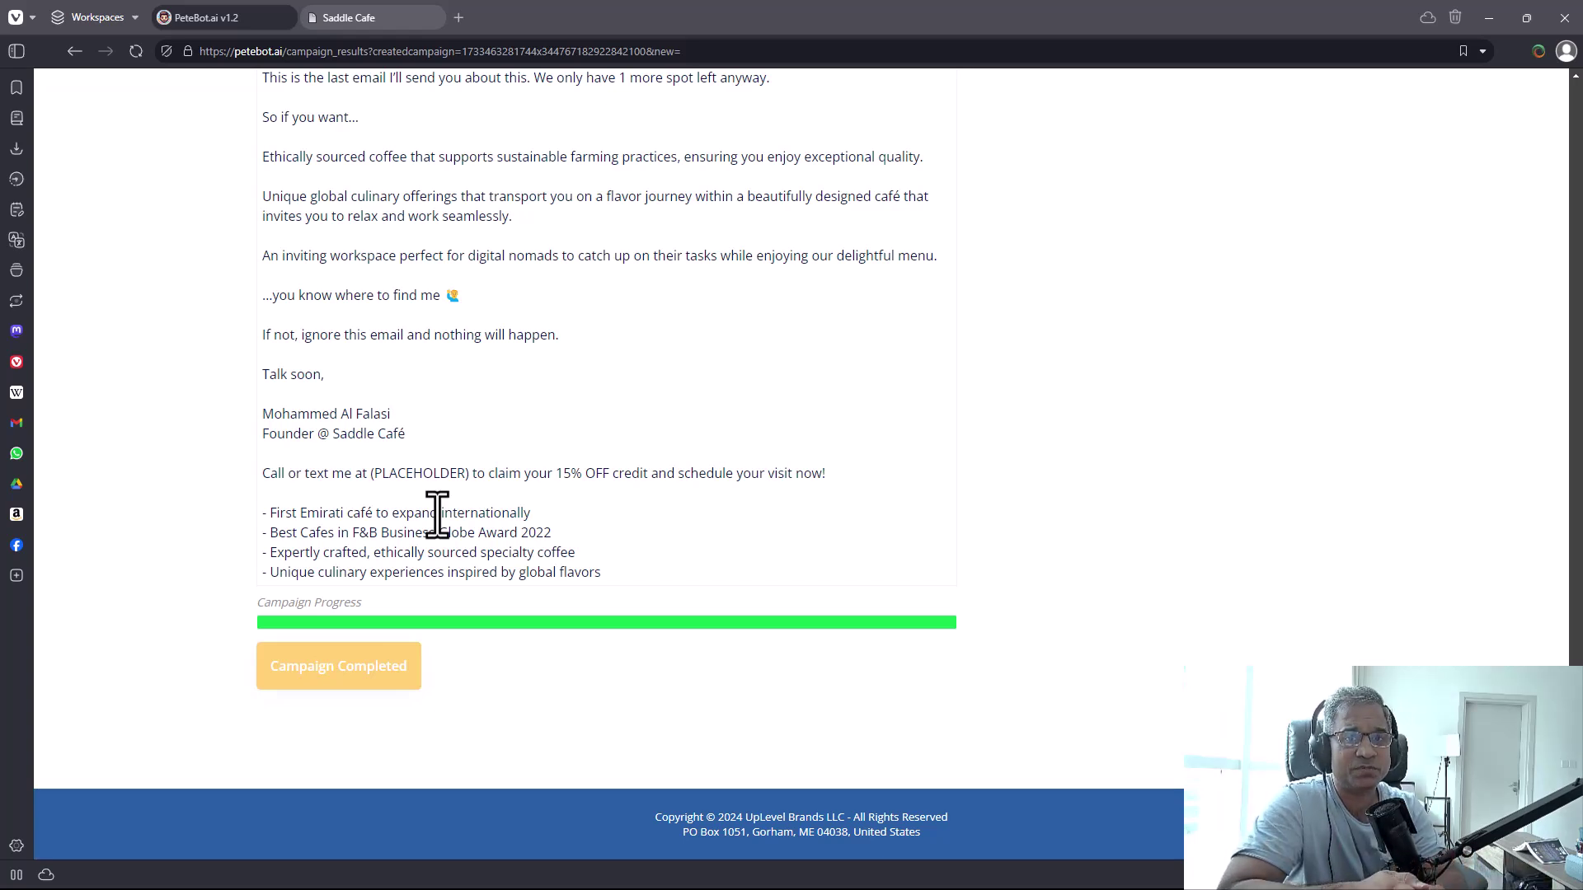
Look back over the completed campaign, from the last emails up to the business info at its start
middle_click(1018, 618)
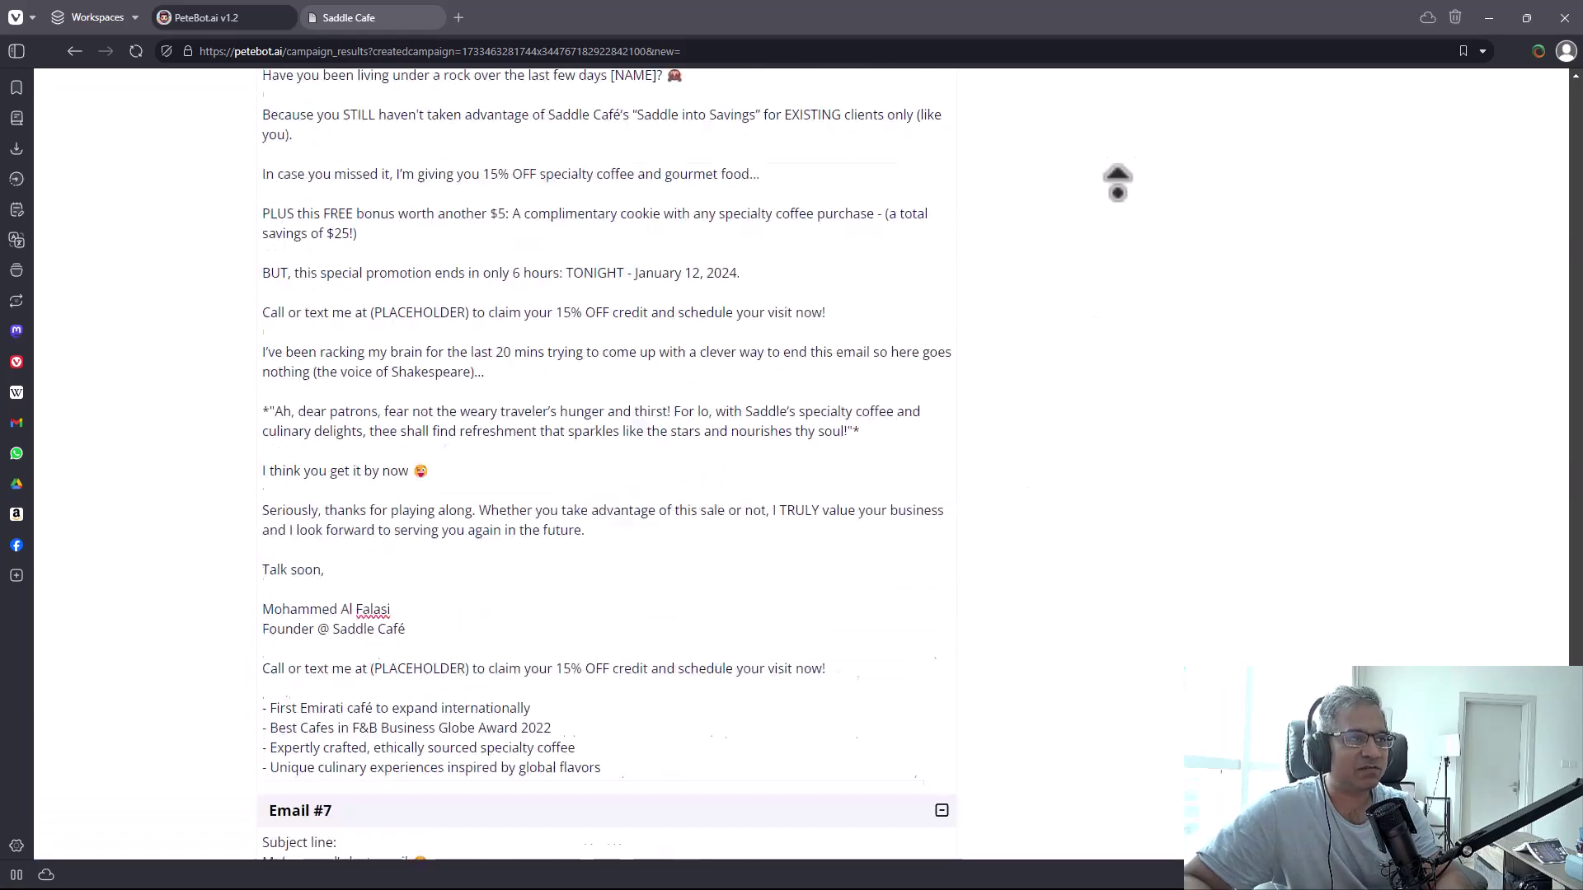
scroll(1177, 488, "down", 20)
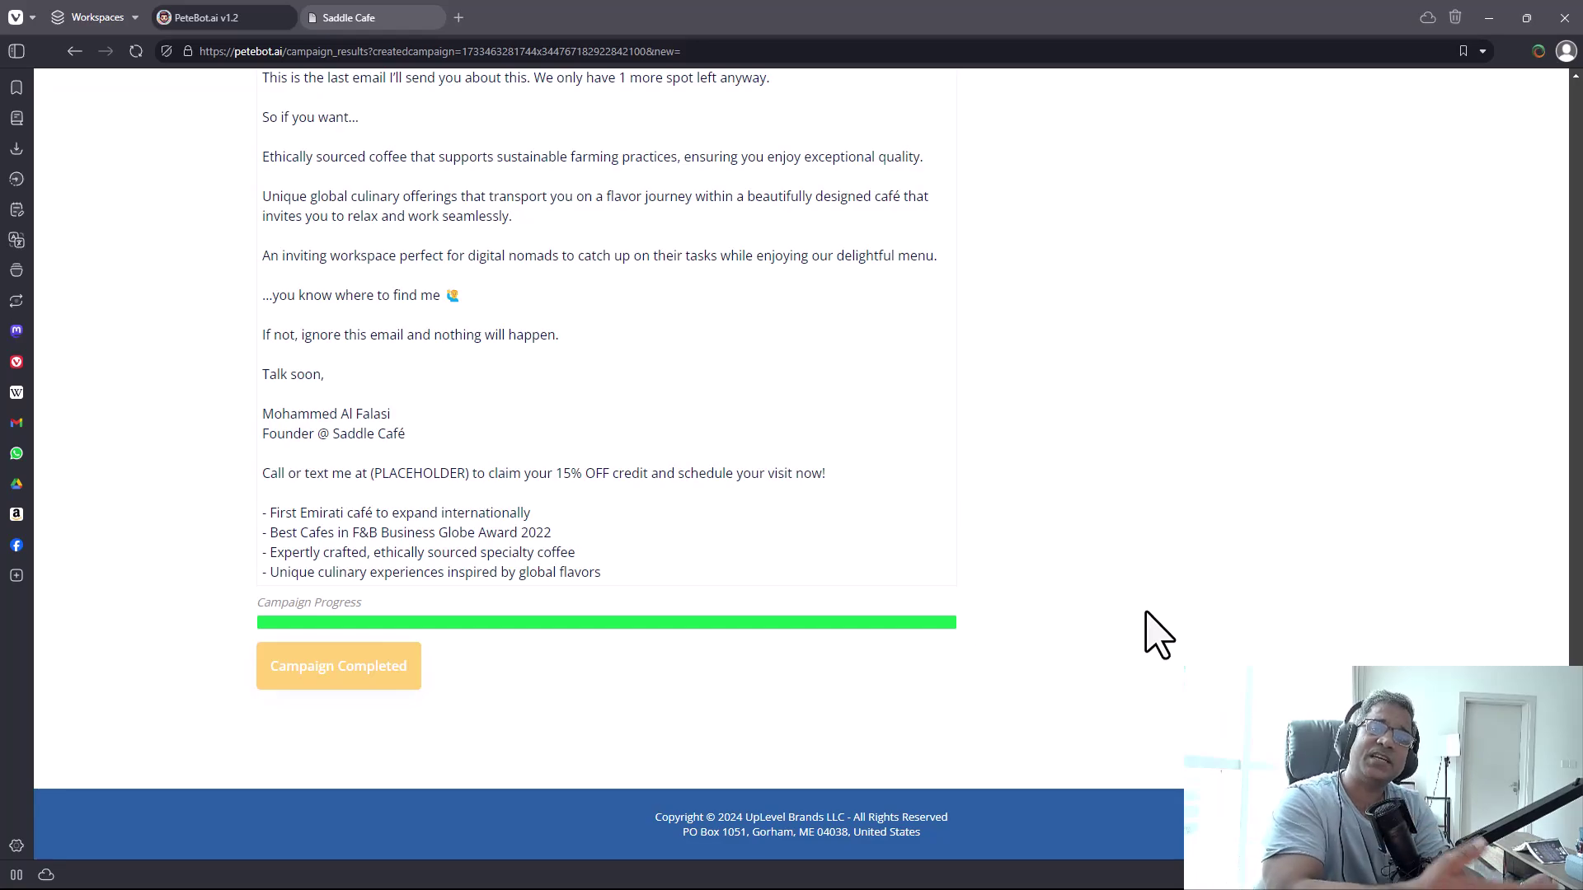
middle_click(1315, 382)
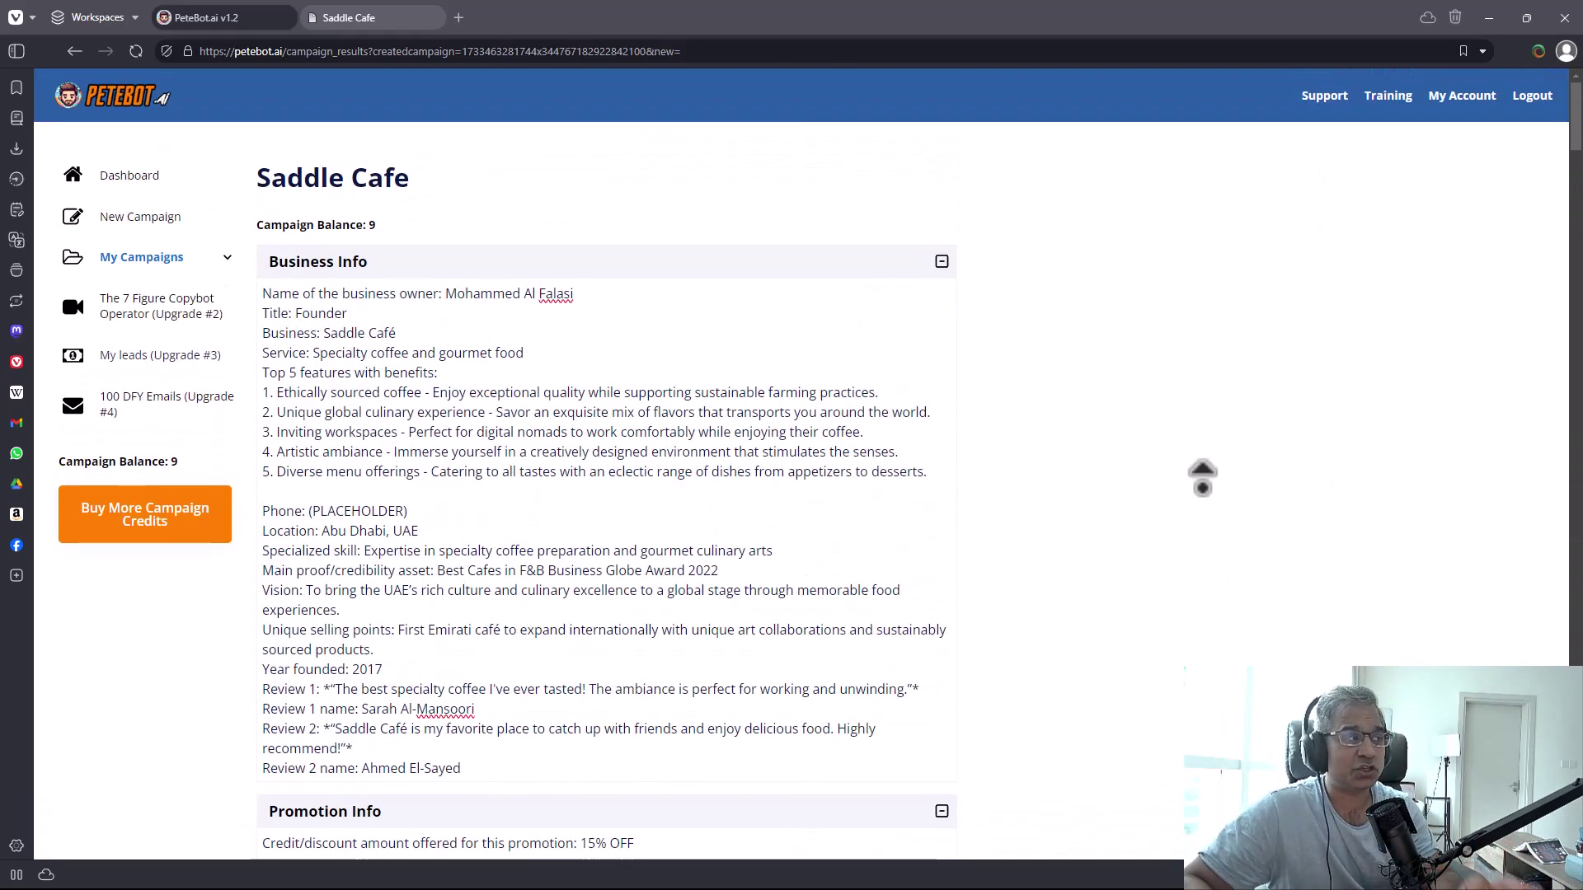
Open PeteBot's training link and look at the welcome heading on the Marketing Academy login page
left_click(905, 425)
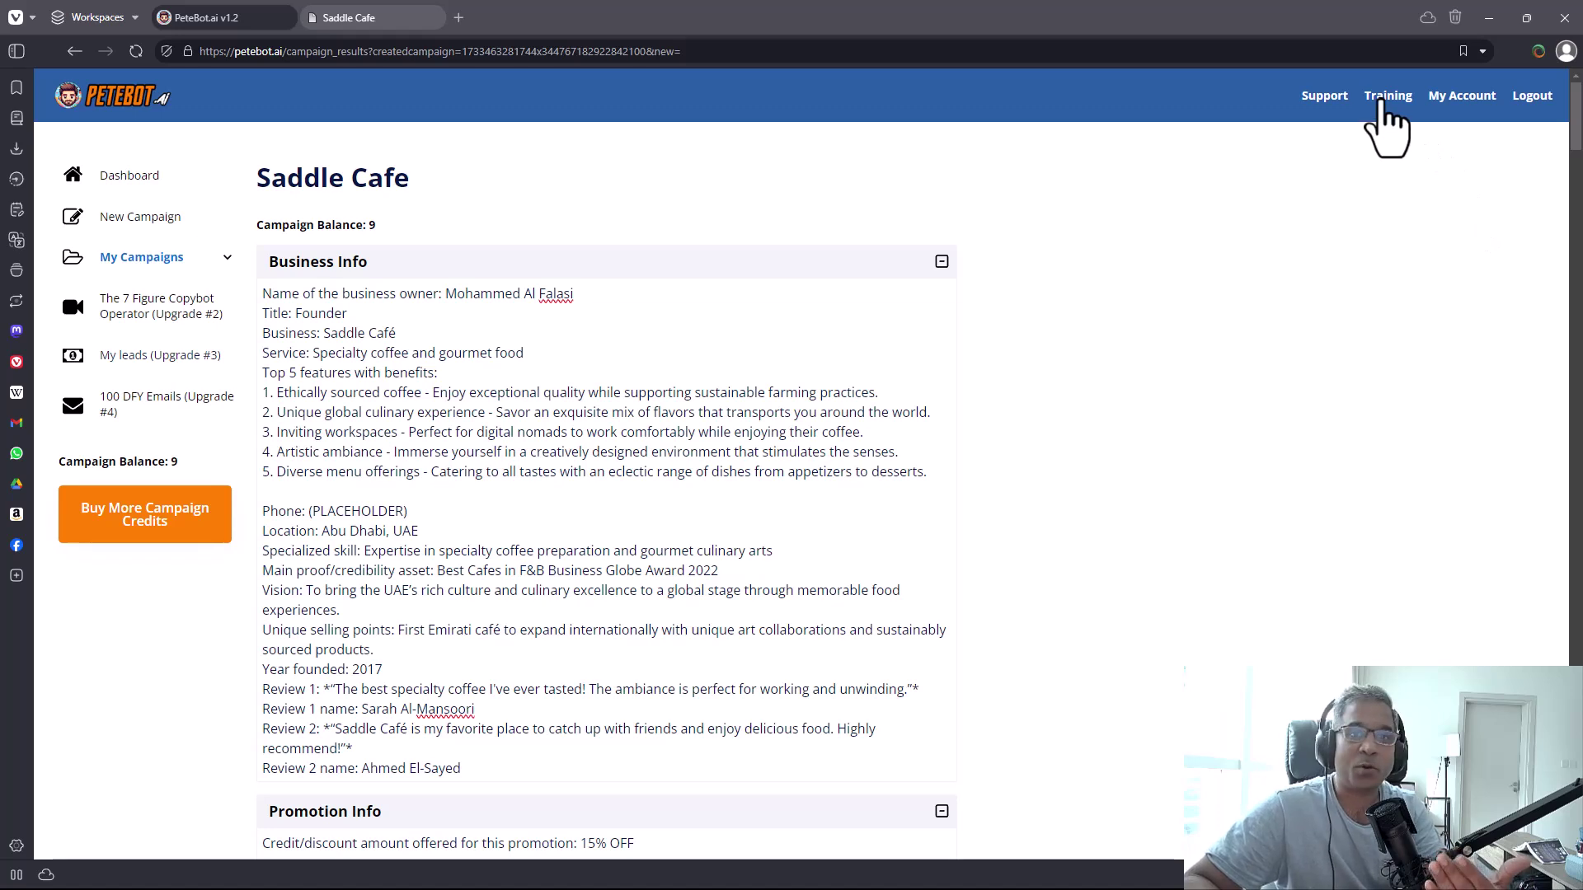
left_click(1387, 97)
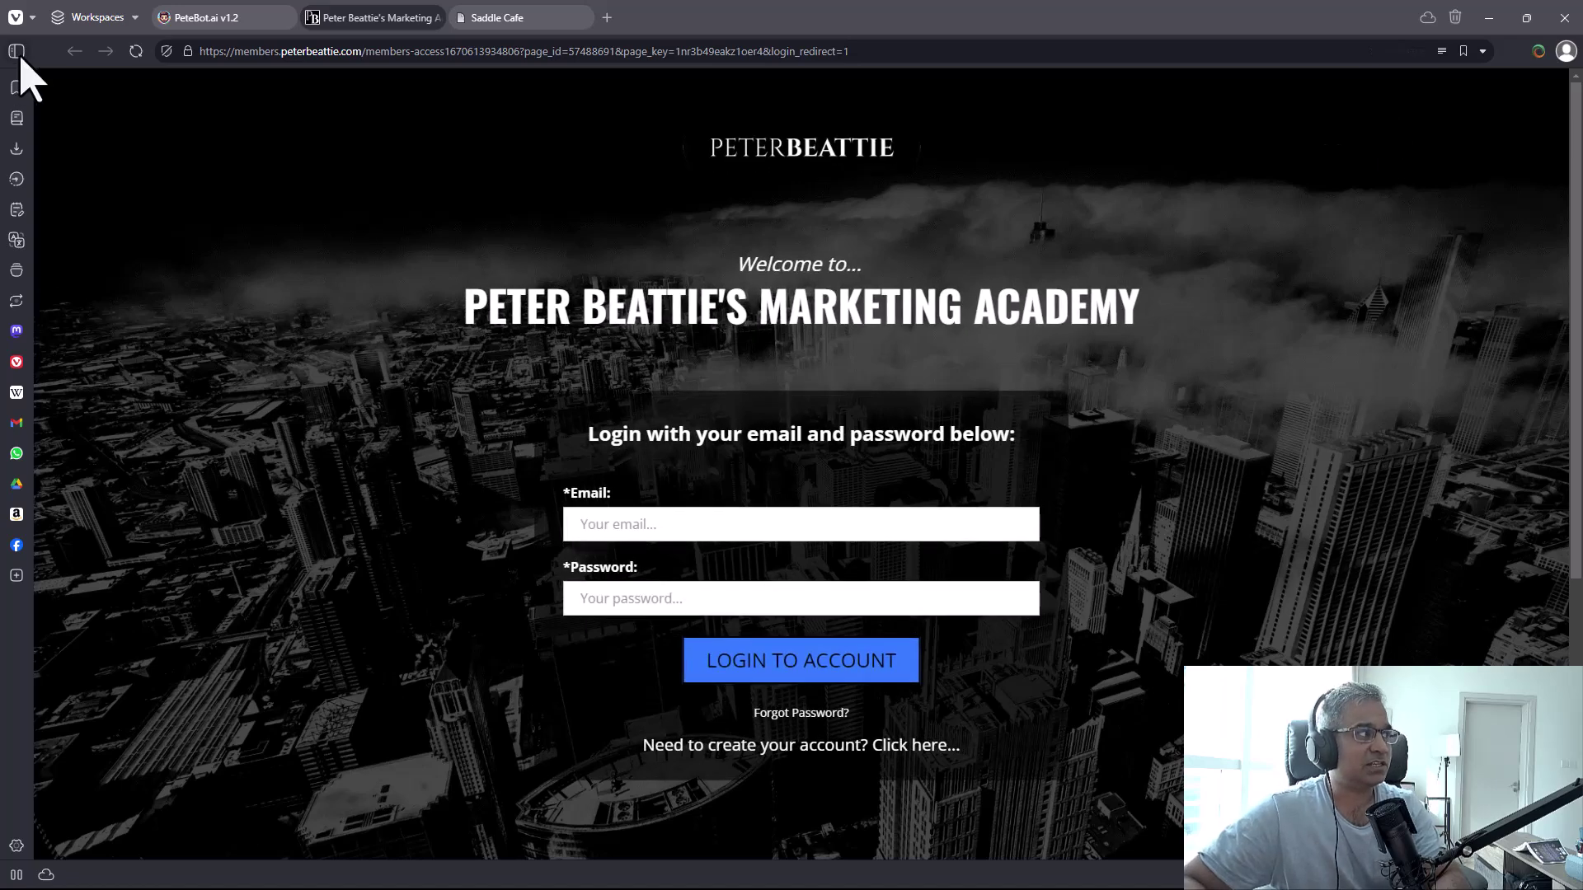
left_click(183, 17)
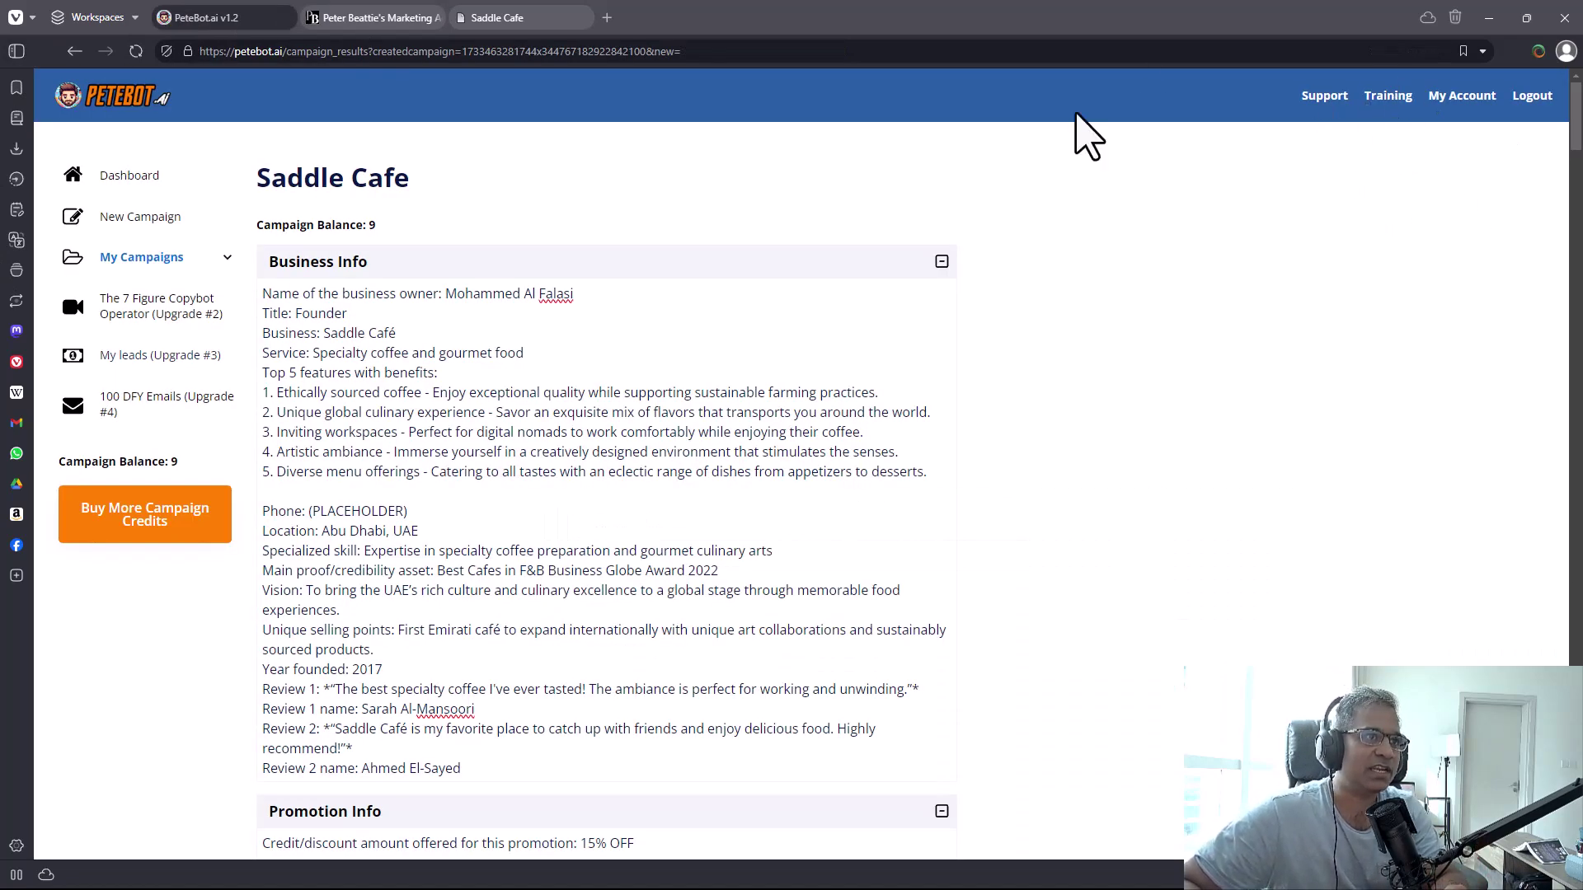
left_click(371, 17)
left_click_drag(789, 307, 824, 281)
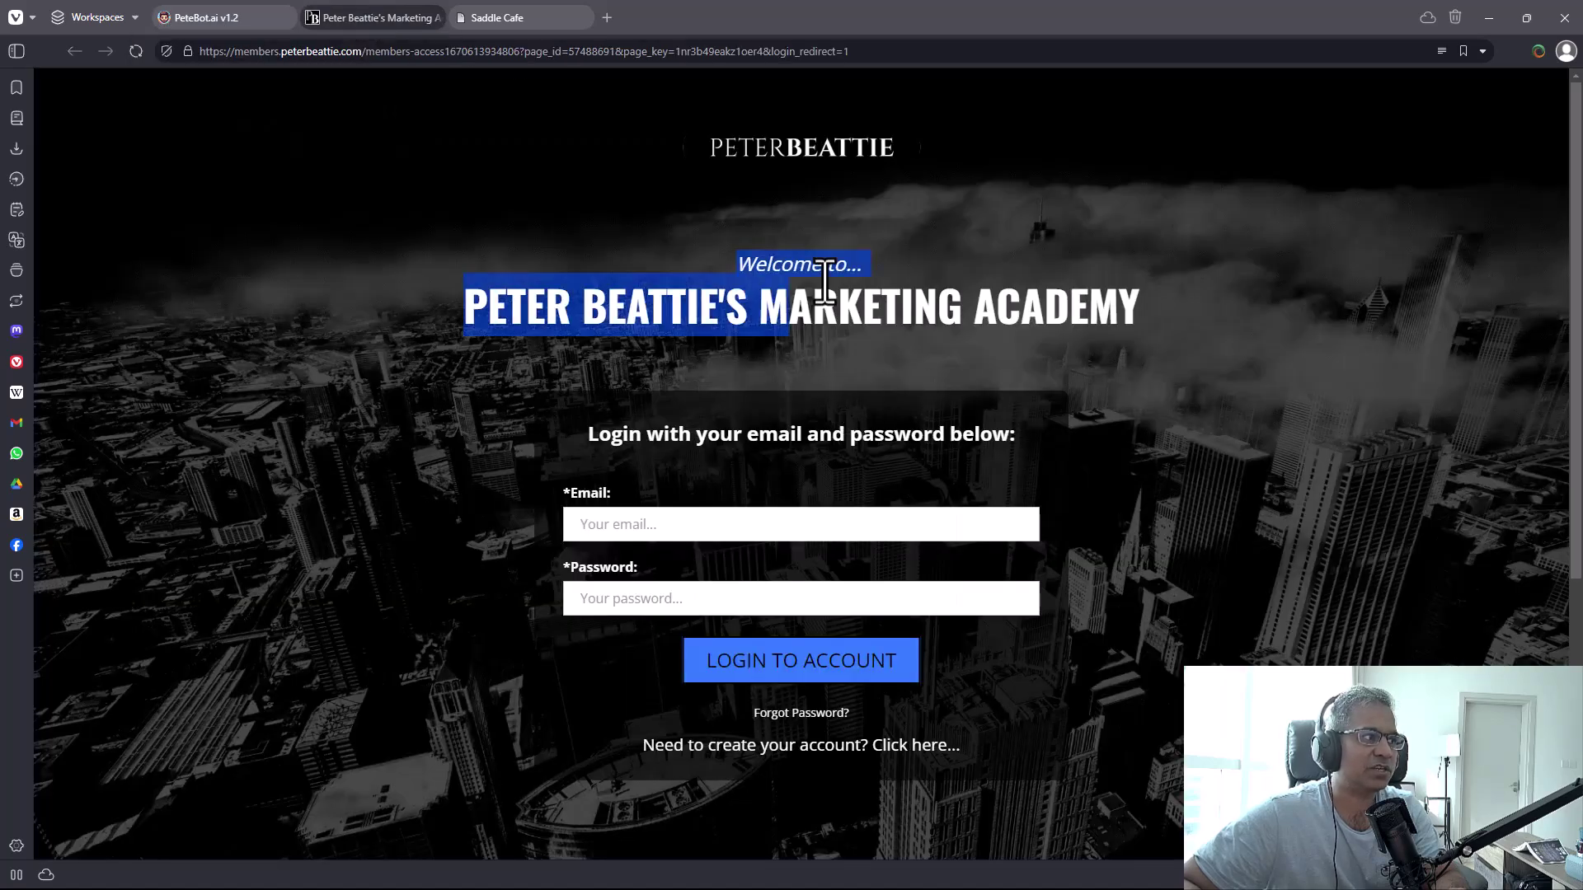
left_click(1156, 306)
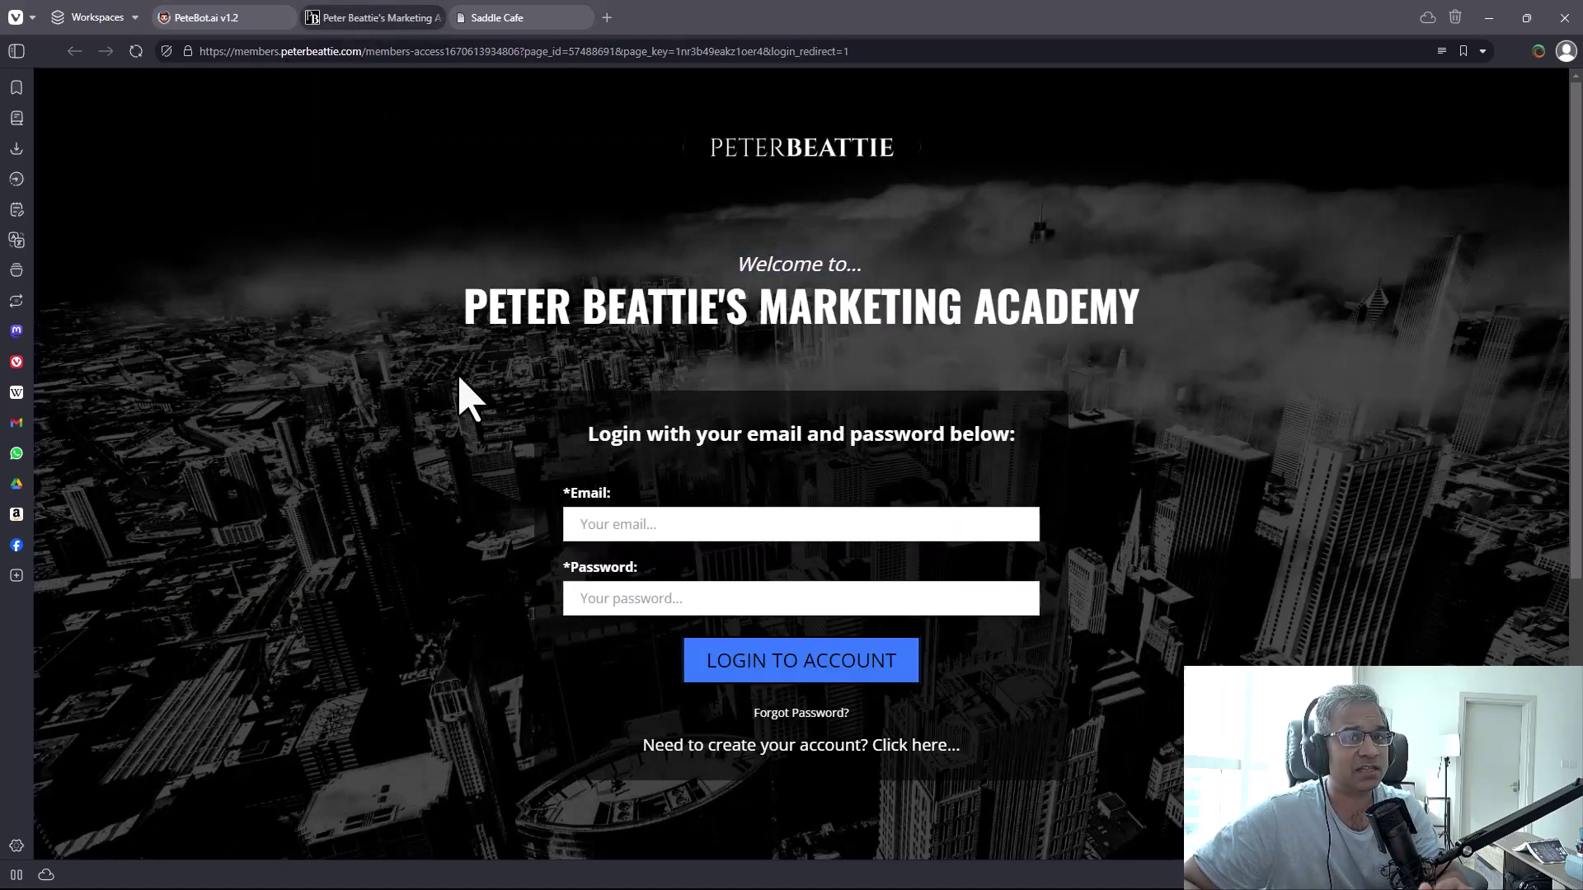
Look at the Marketing Academy page title once more, and return to PeteBot to glance over the Saddle Cafe promotion info
left_click(201, 17)
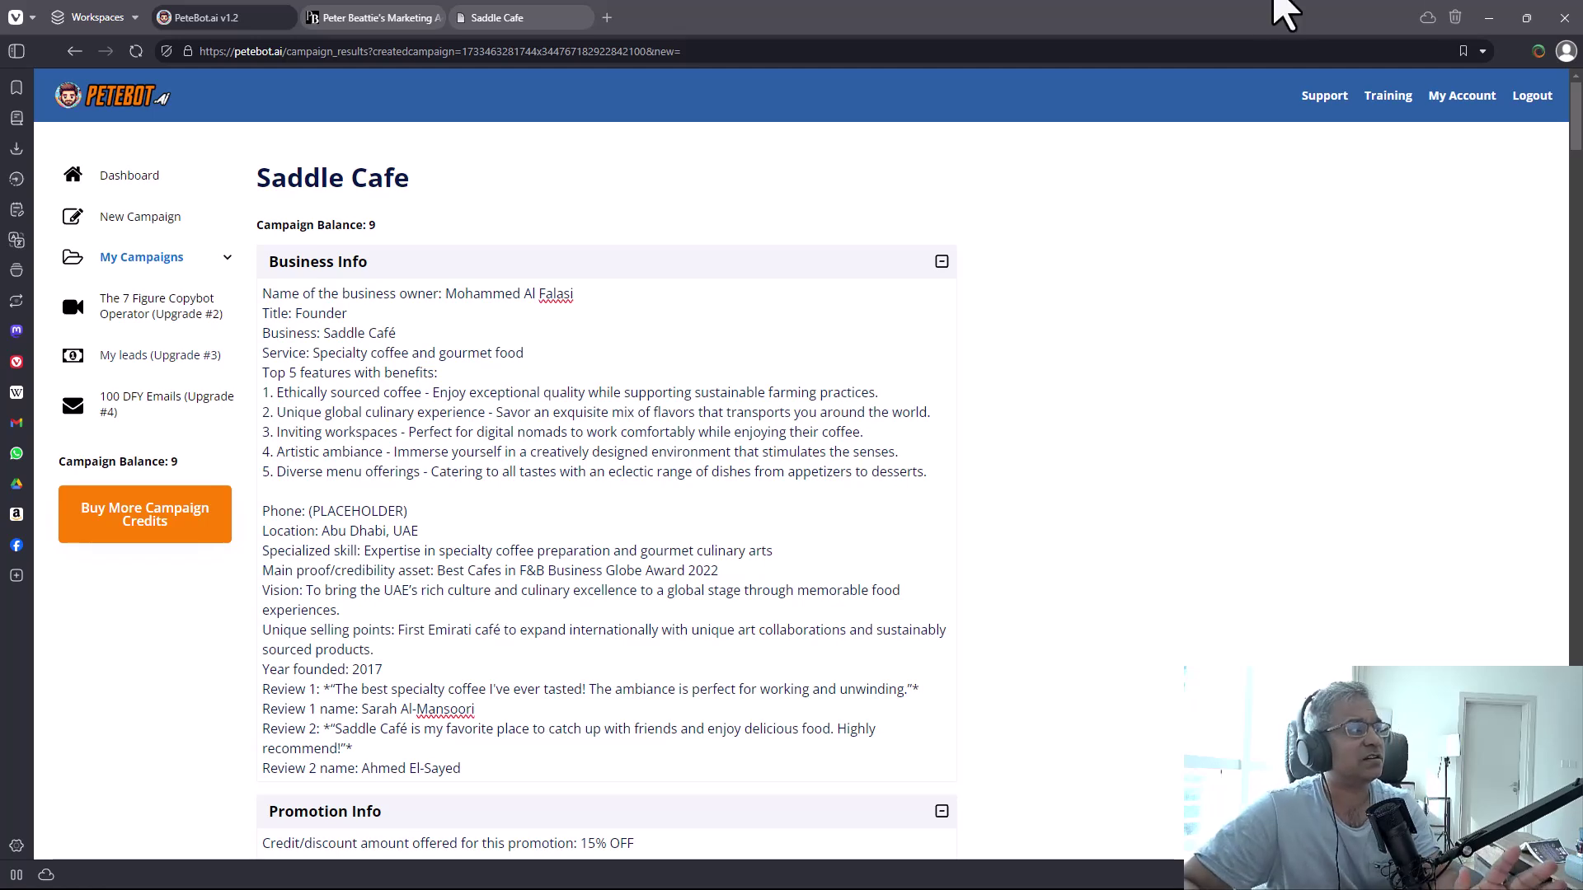
left_click(342, 18)
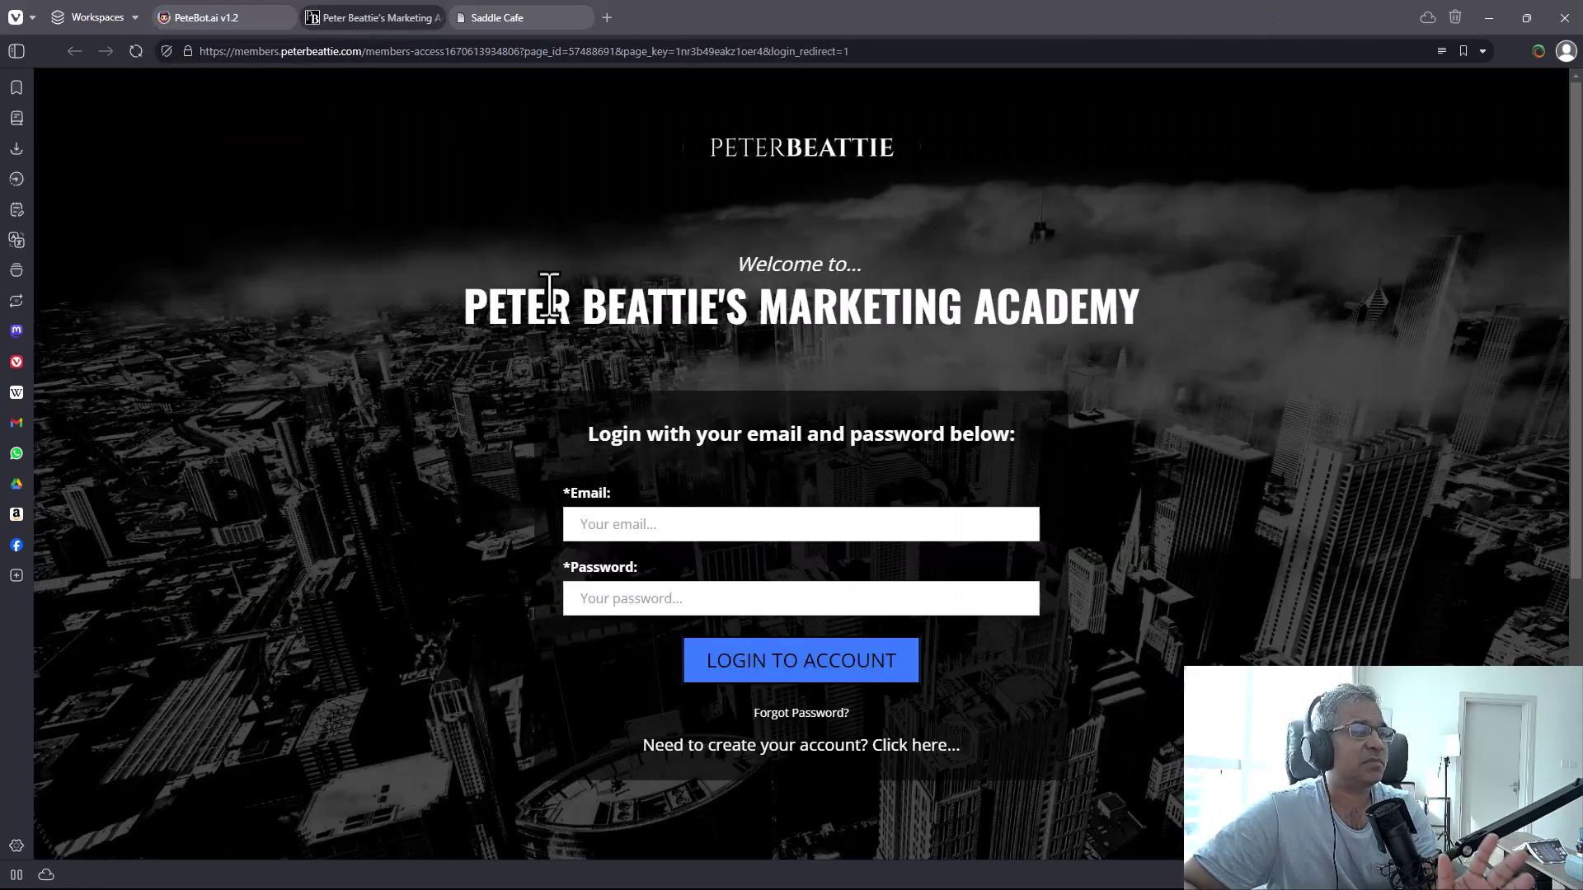
left_click_drag(540, 297, 1141, 308)
left_click(1161, 310)
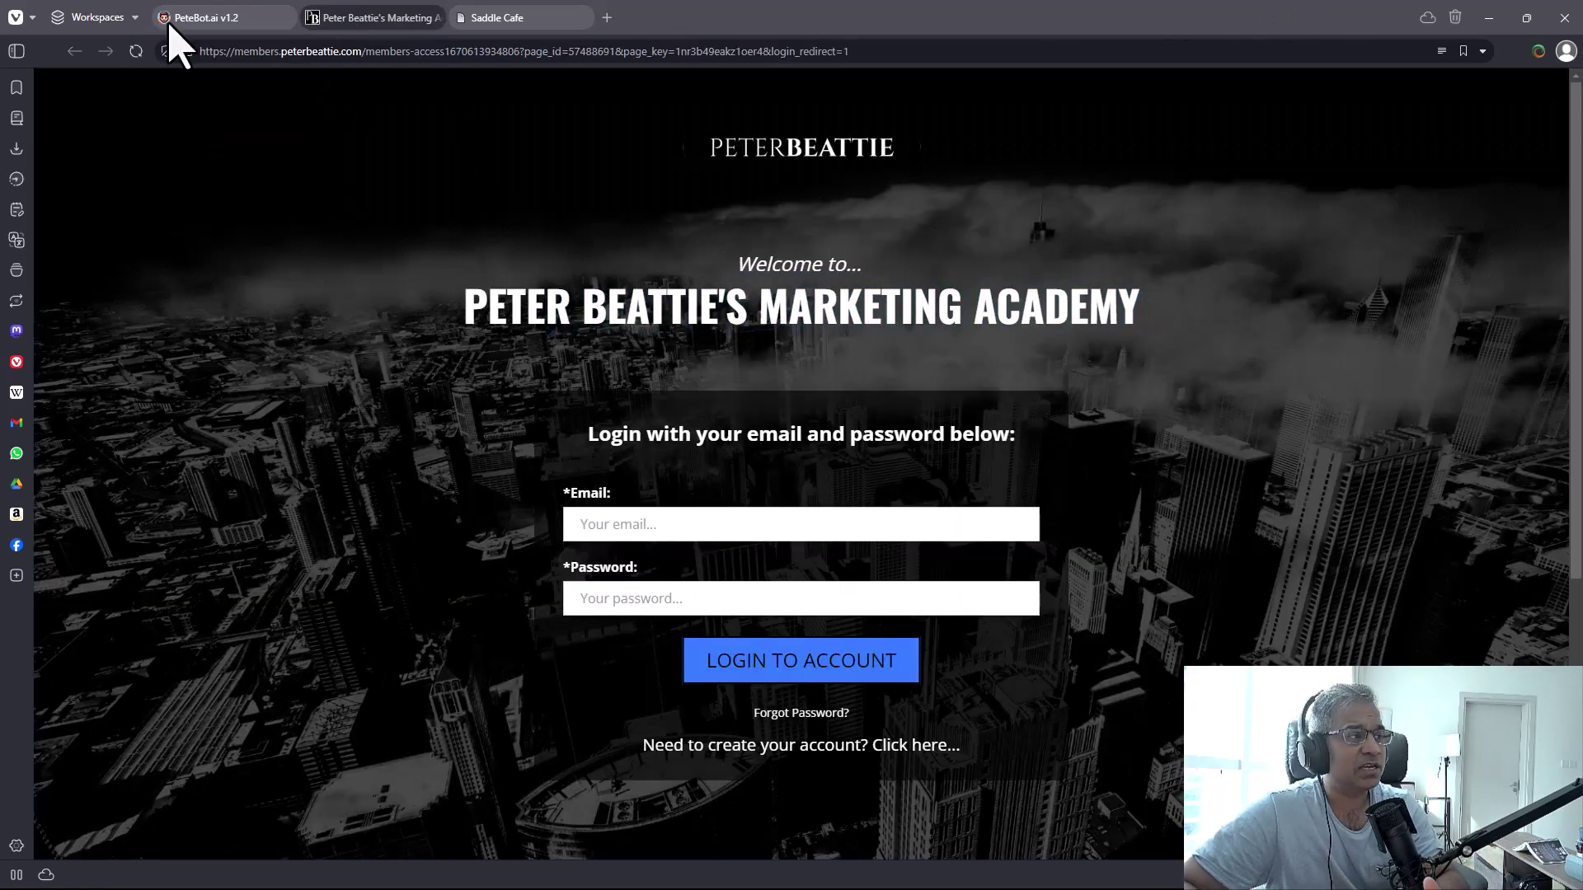
left_click(189, 18)
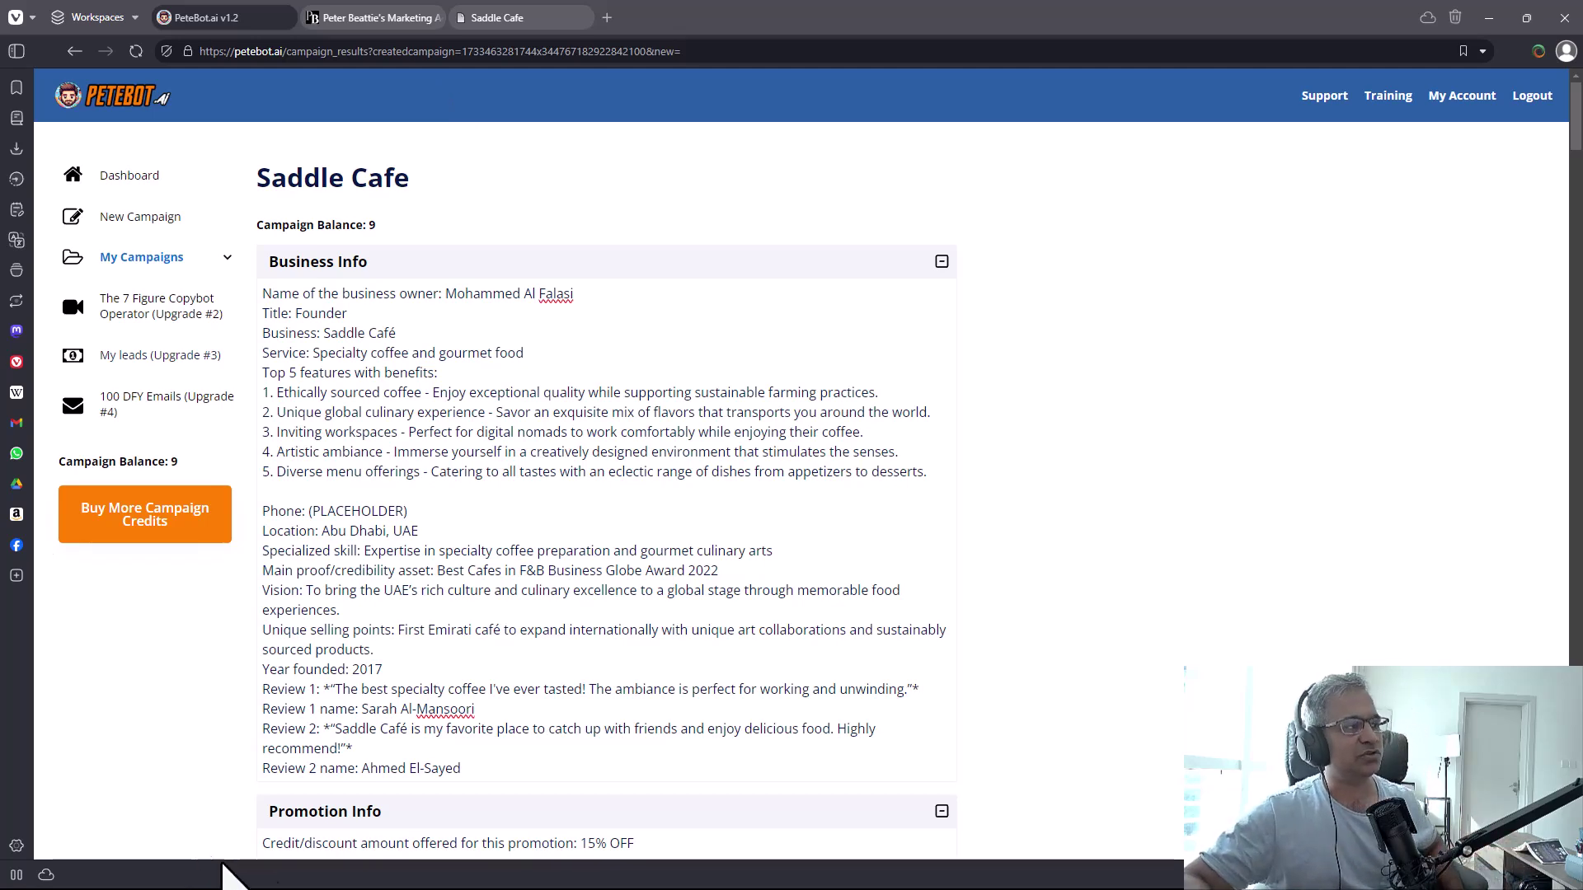
scroll(399, 522, "down", 8)
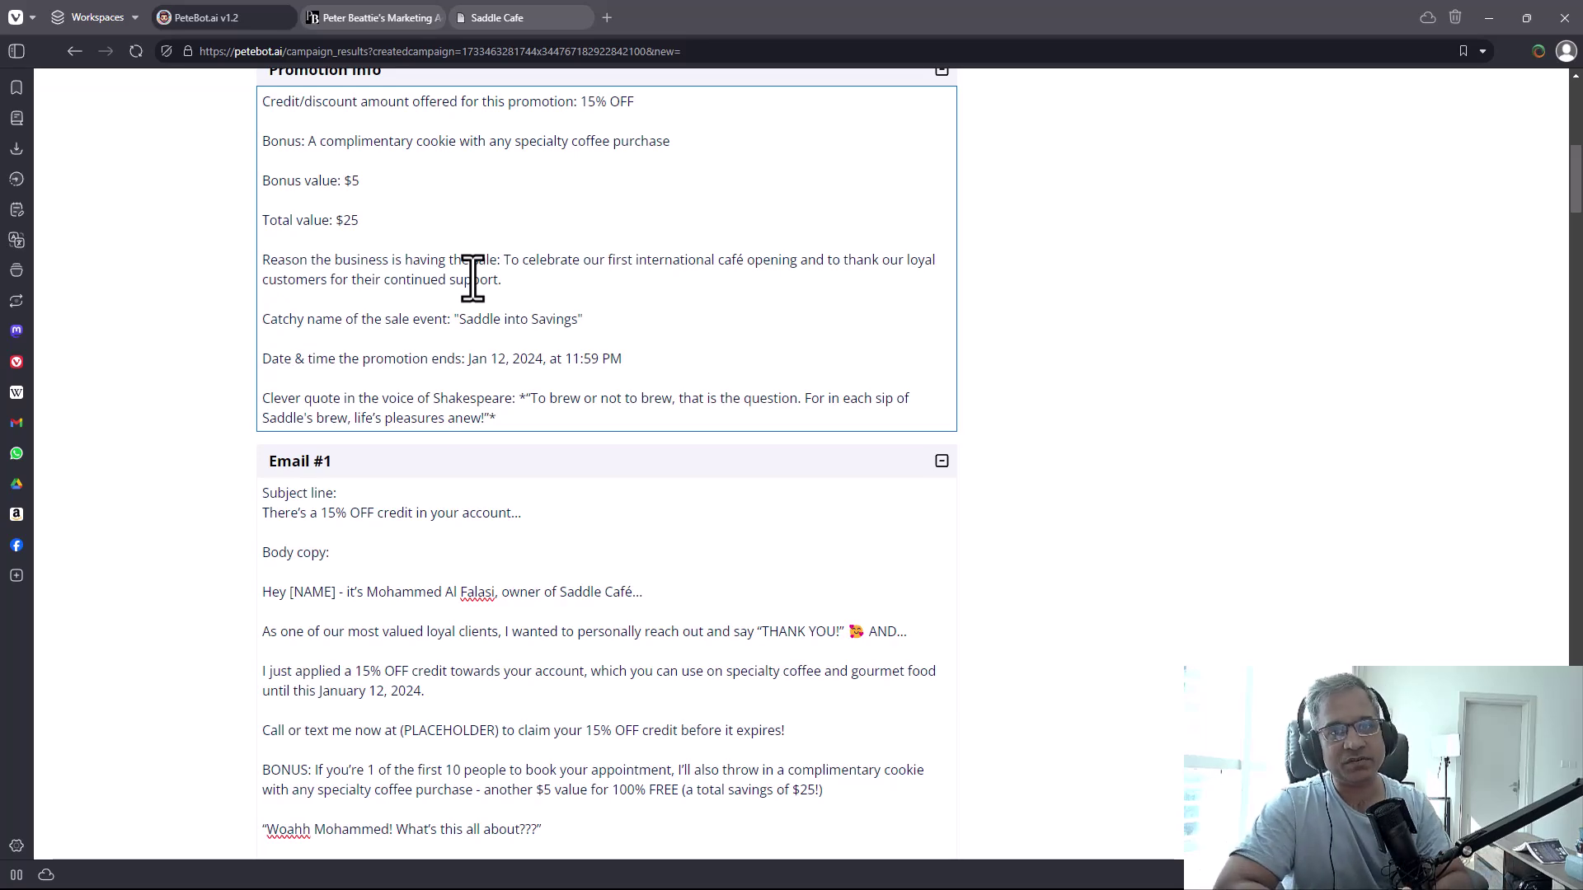
scroll(779, 329, "up", 8)
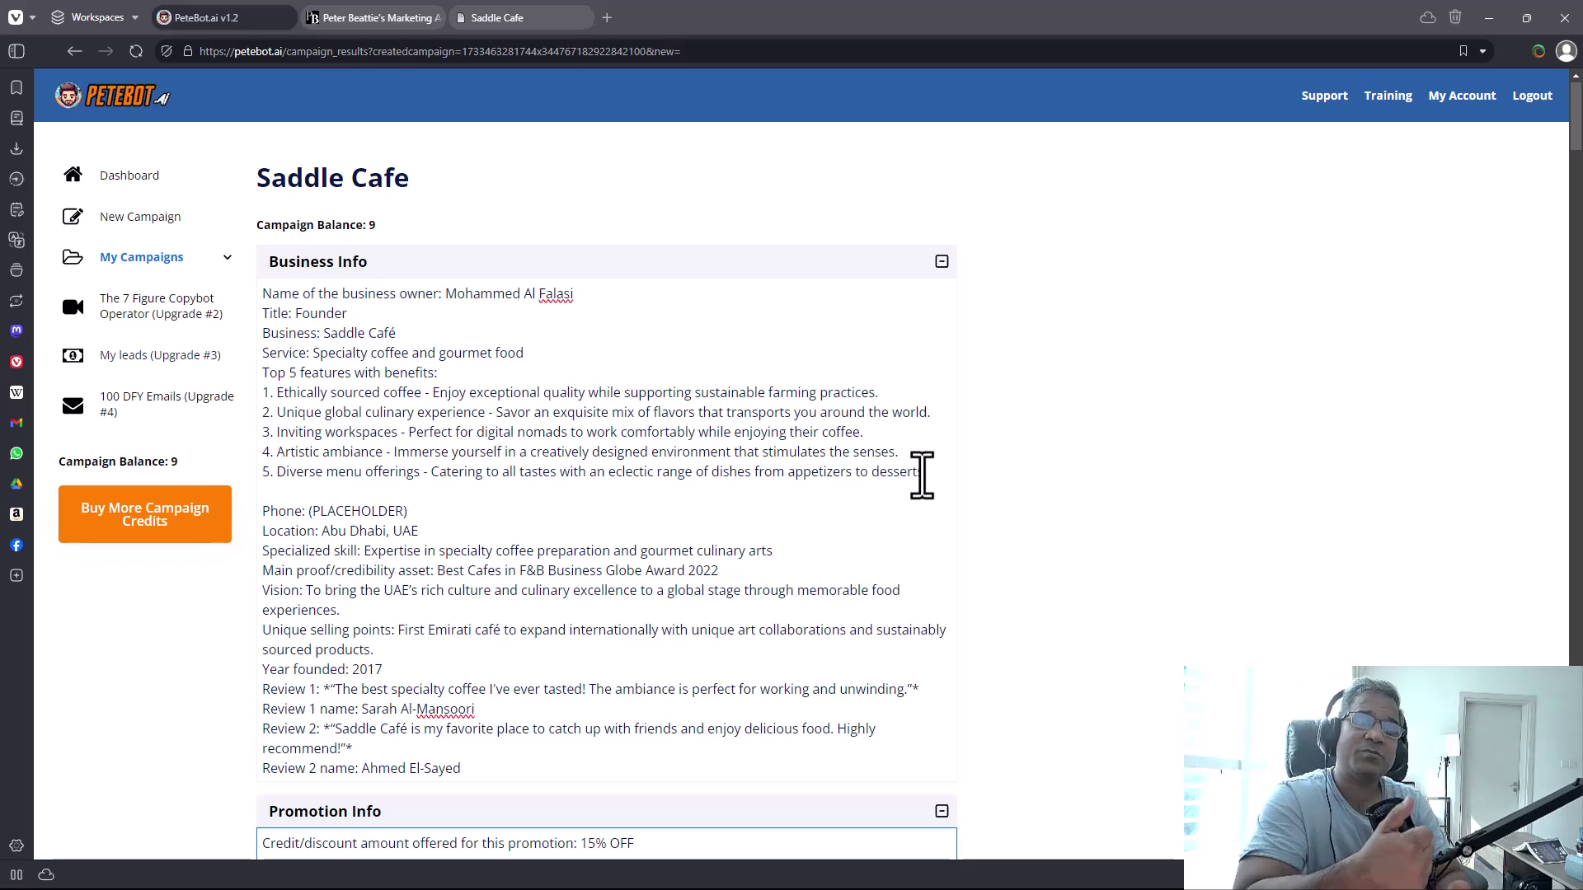
Open the Teknikforce Rewards sign-in page at teknikforcerewards.in in a new browser tab
key("ctrl+t")
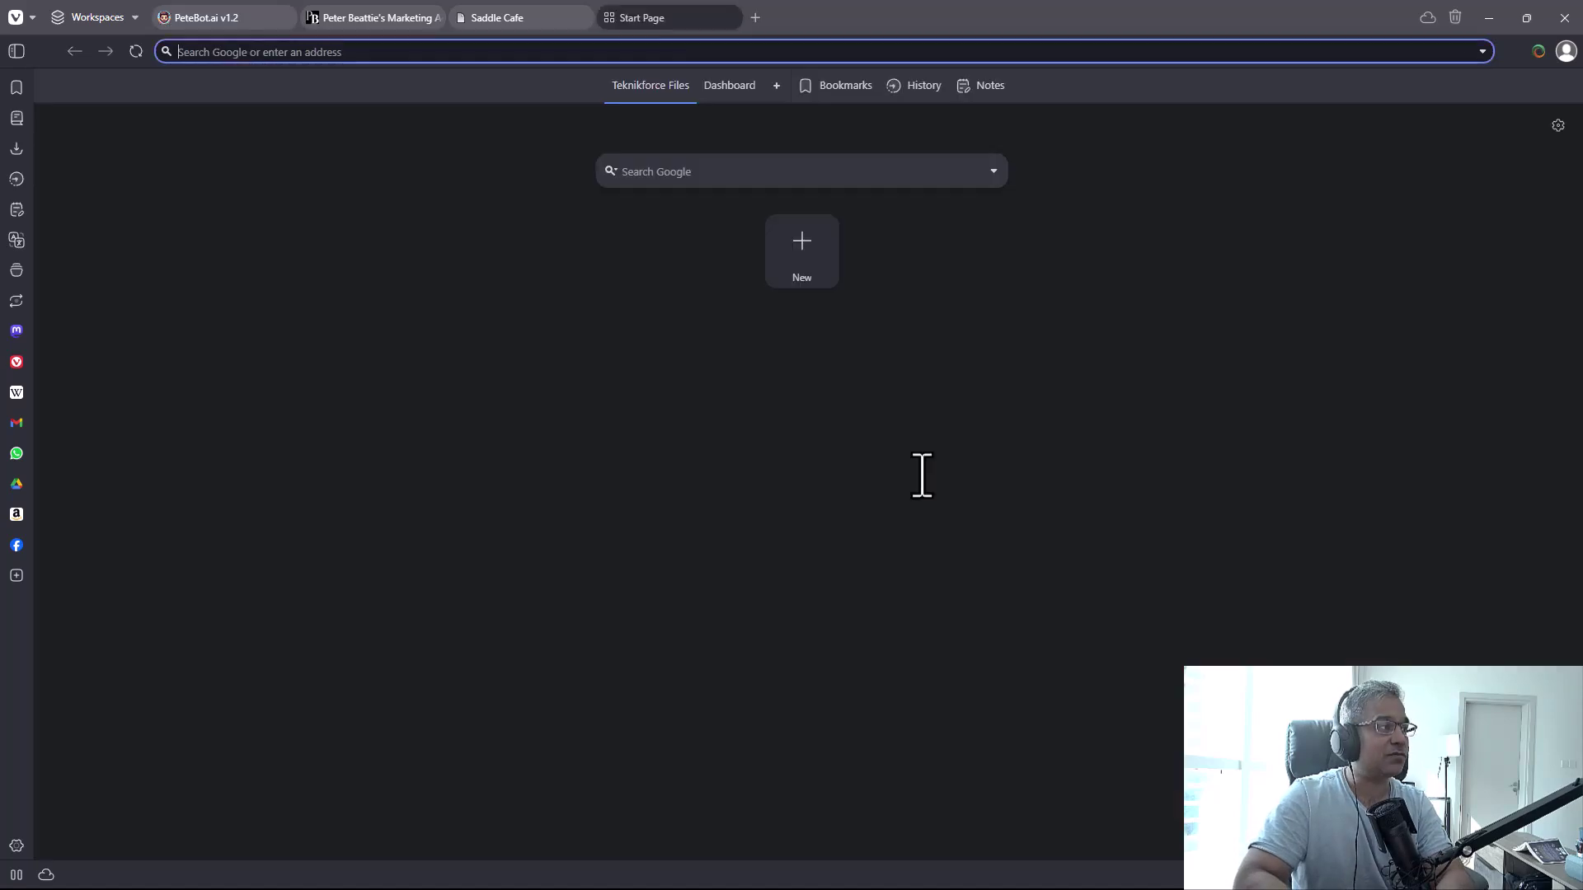
type("teknik")
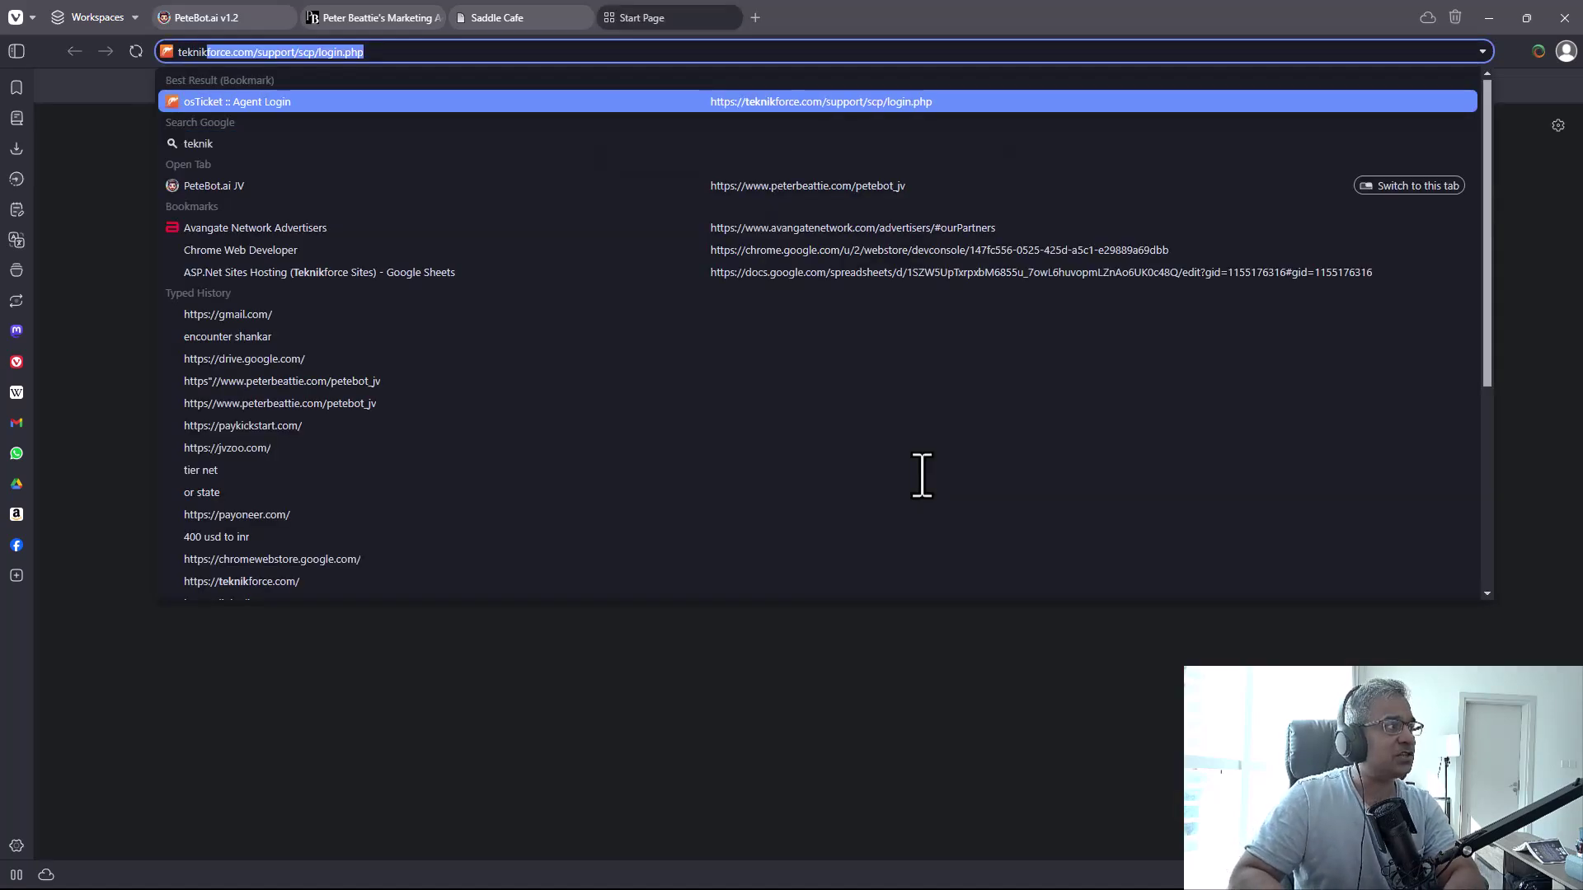
type("forcerewards.in")
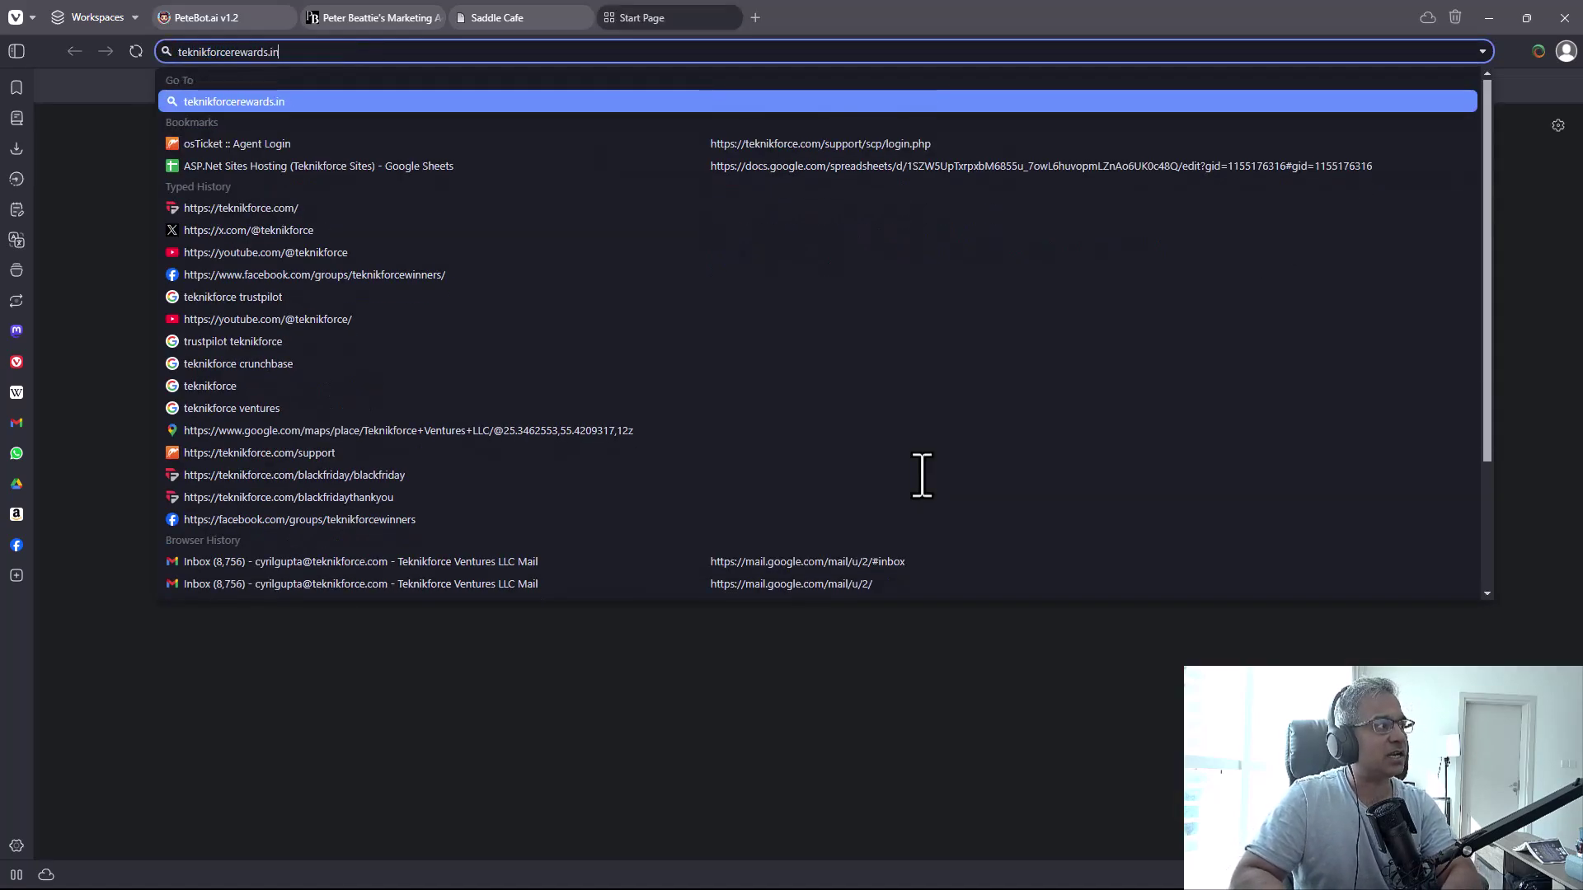
key("Return")
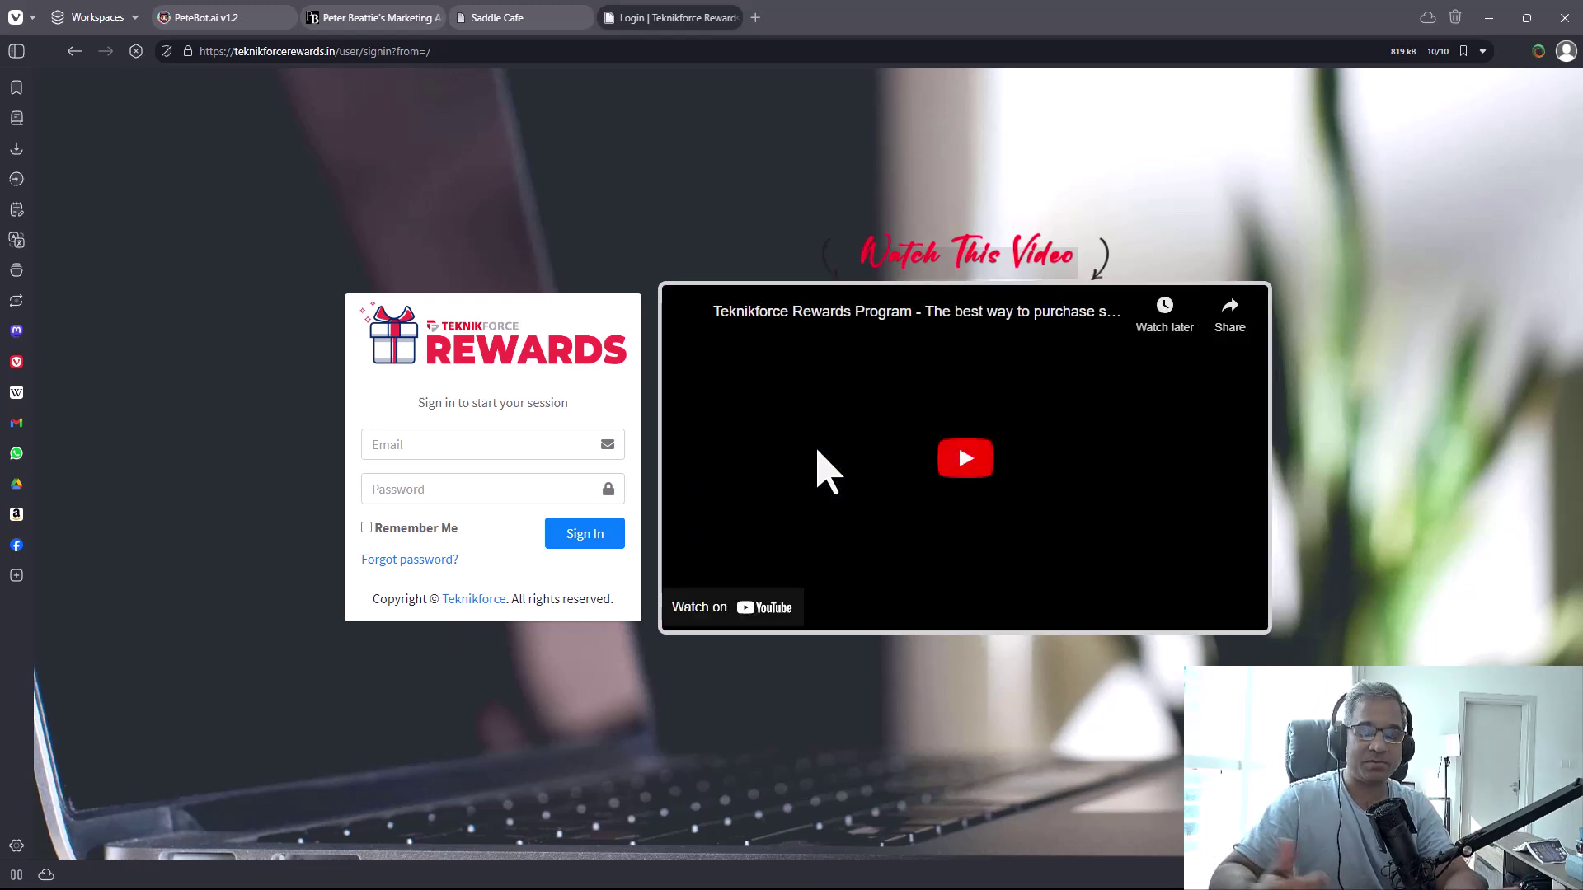
Open the Teknikforce homepage at teknikforce.com in another new browser tab
key("ctrl+t")
type("tekn")
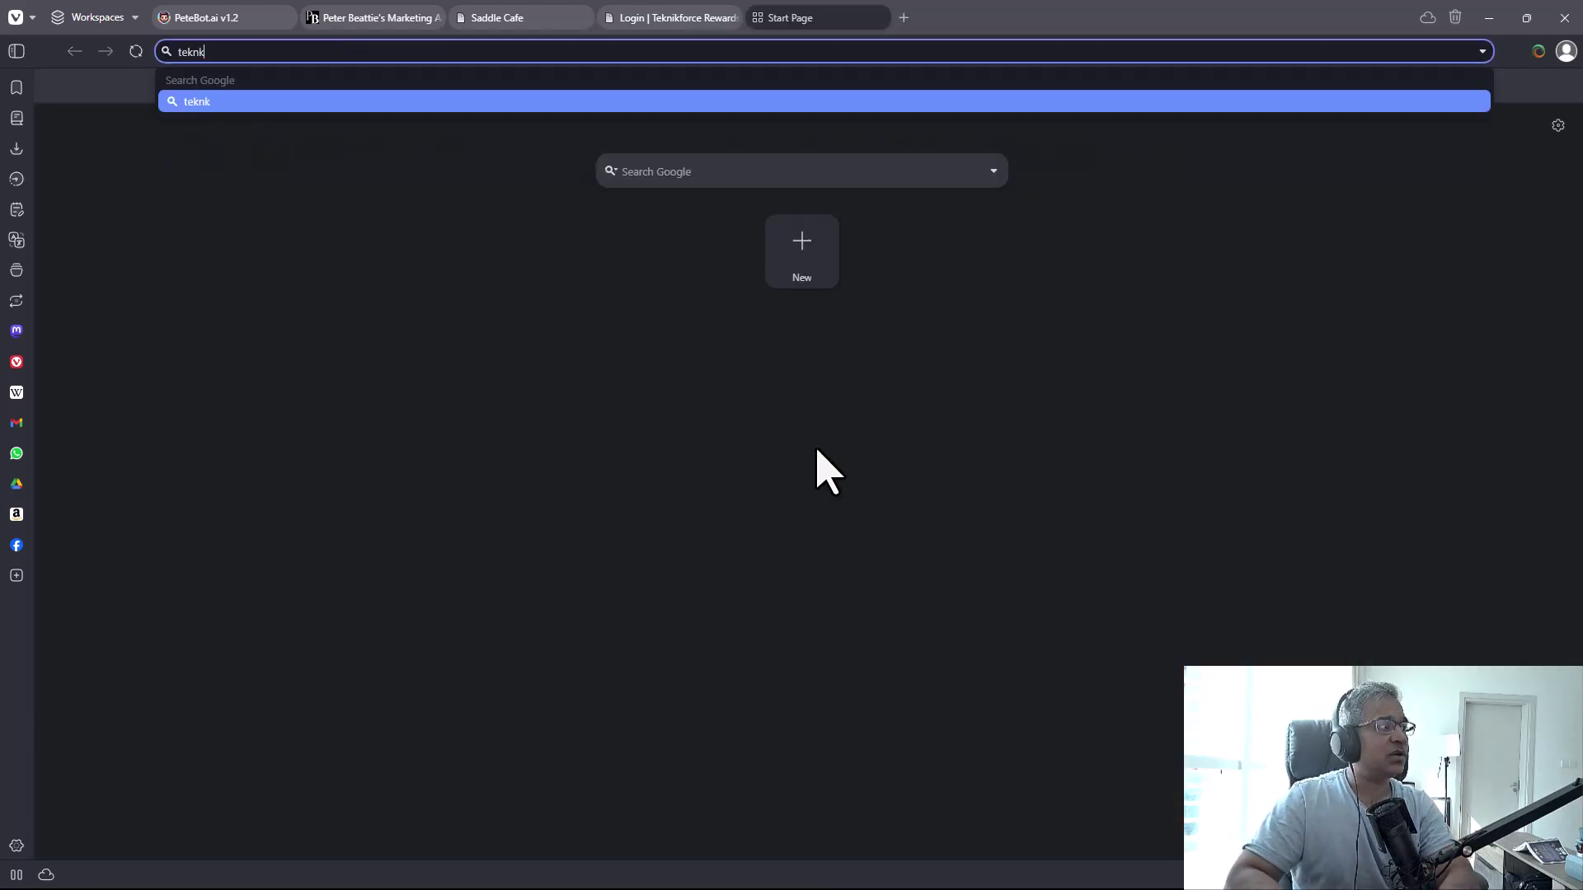
type("ikforce.com")
key("Return")
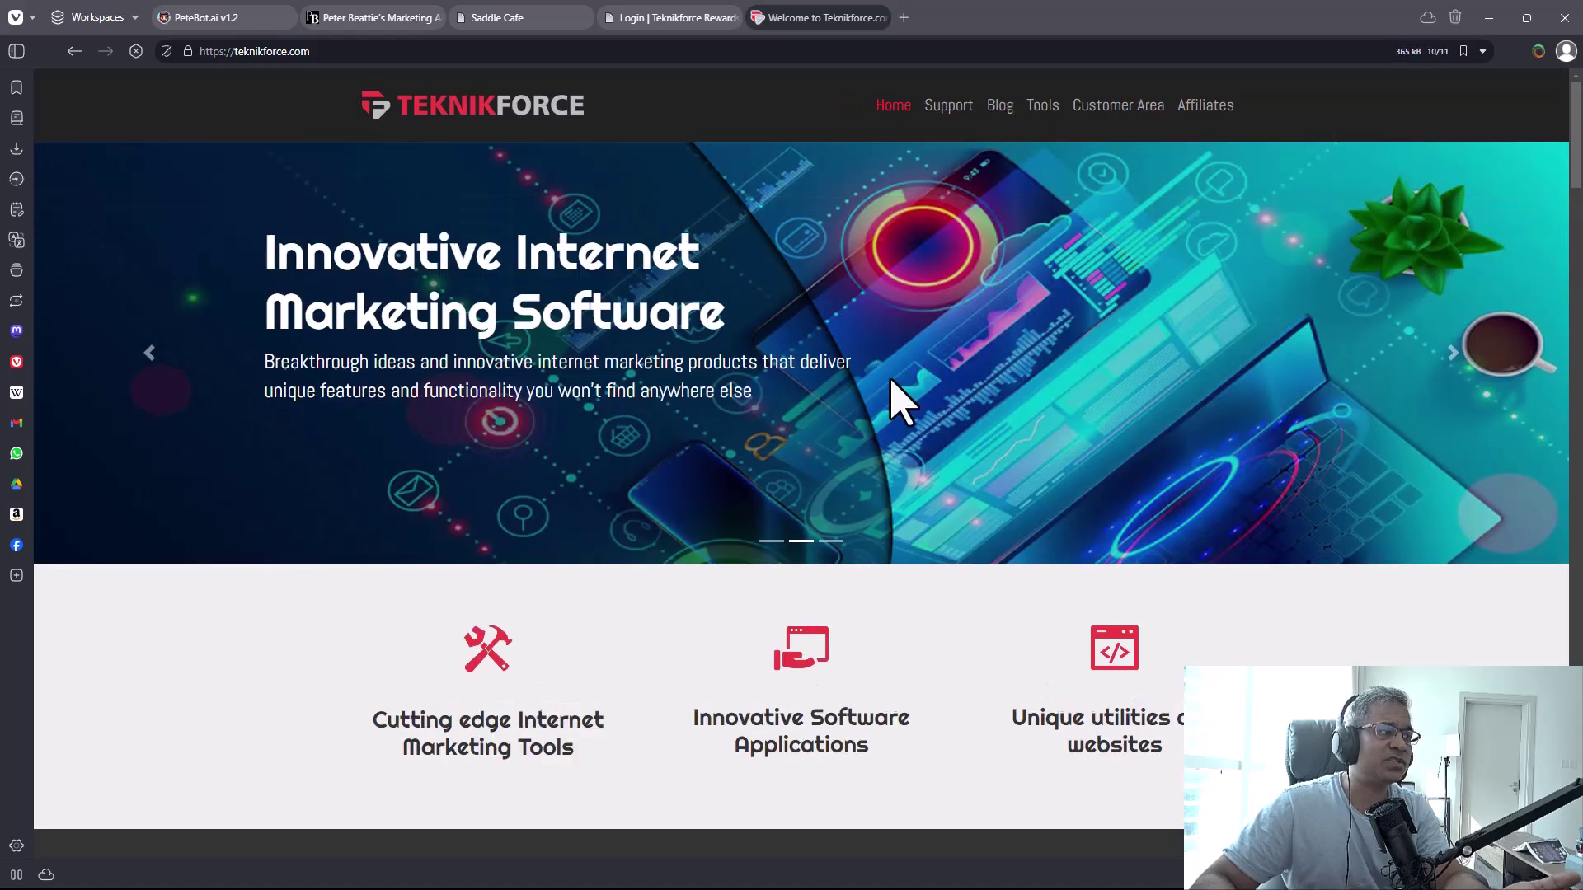
Browse the product sections of the Teknikforce homepage down to the footer, and switch back to the Saddle Cafe campaign in PeteBot
scroll(901, 401, "down", 20)
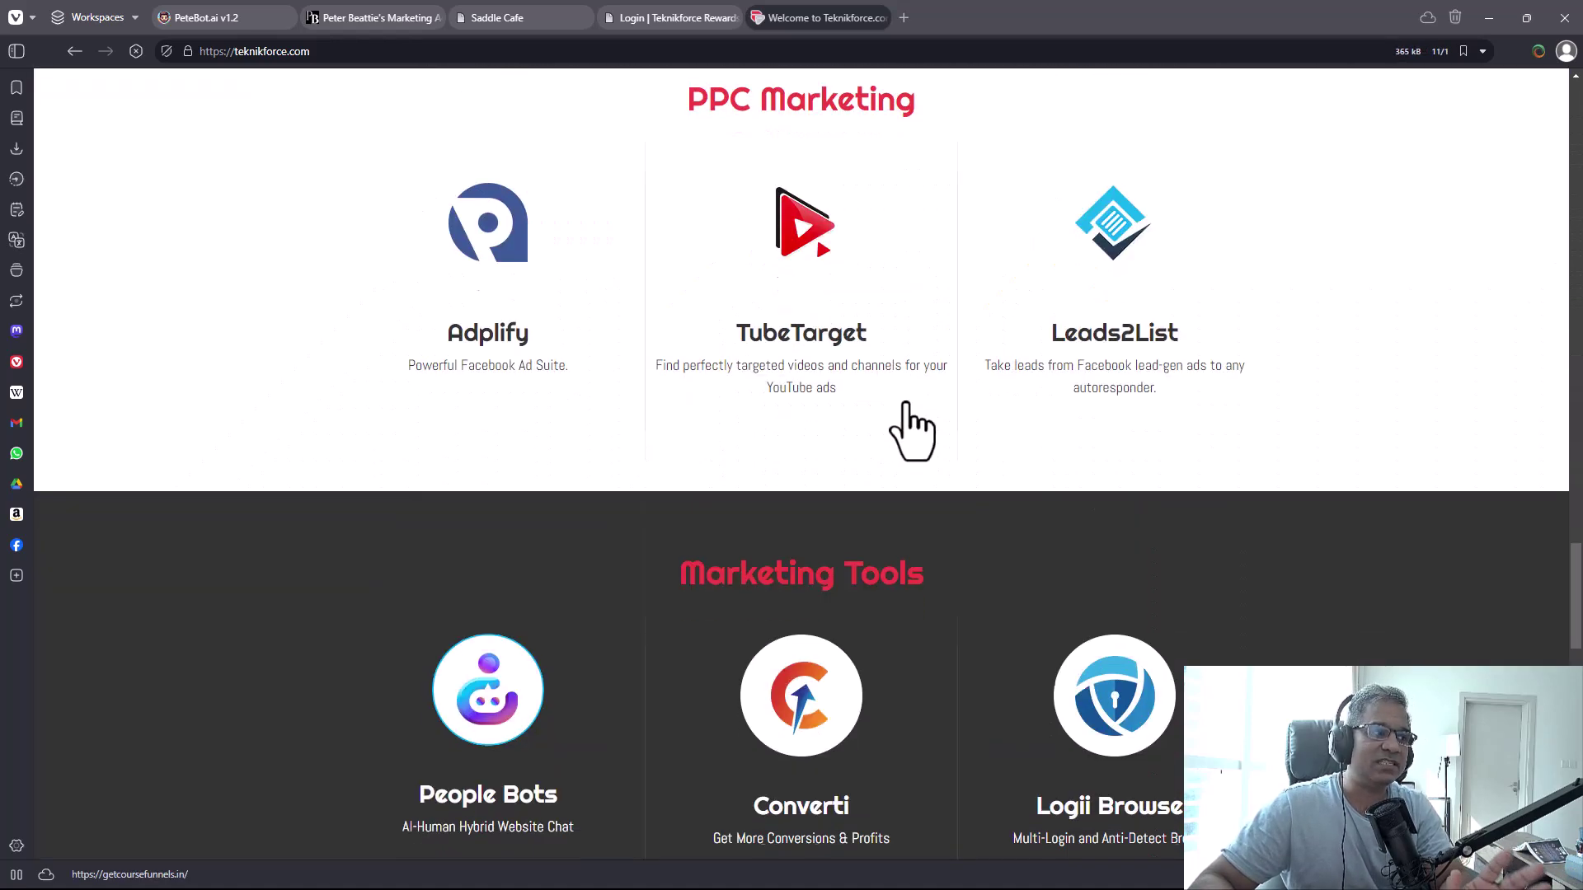
scroll(907, 406, "down", 15)
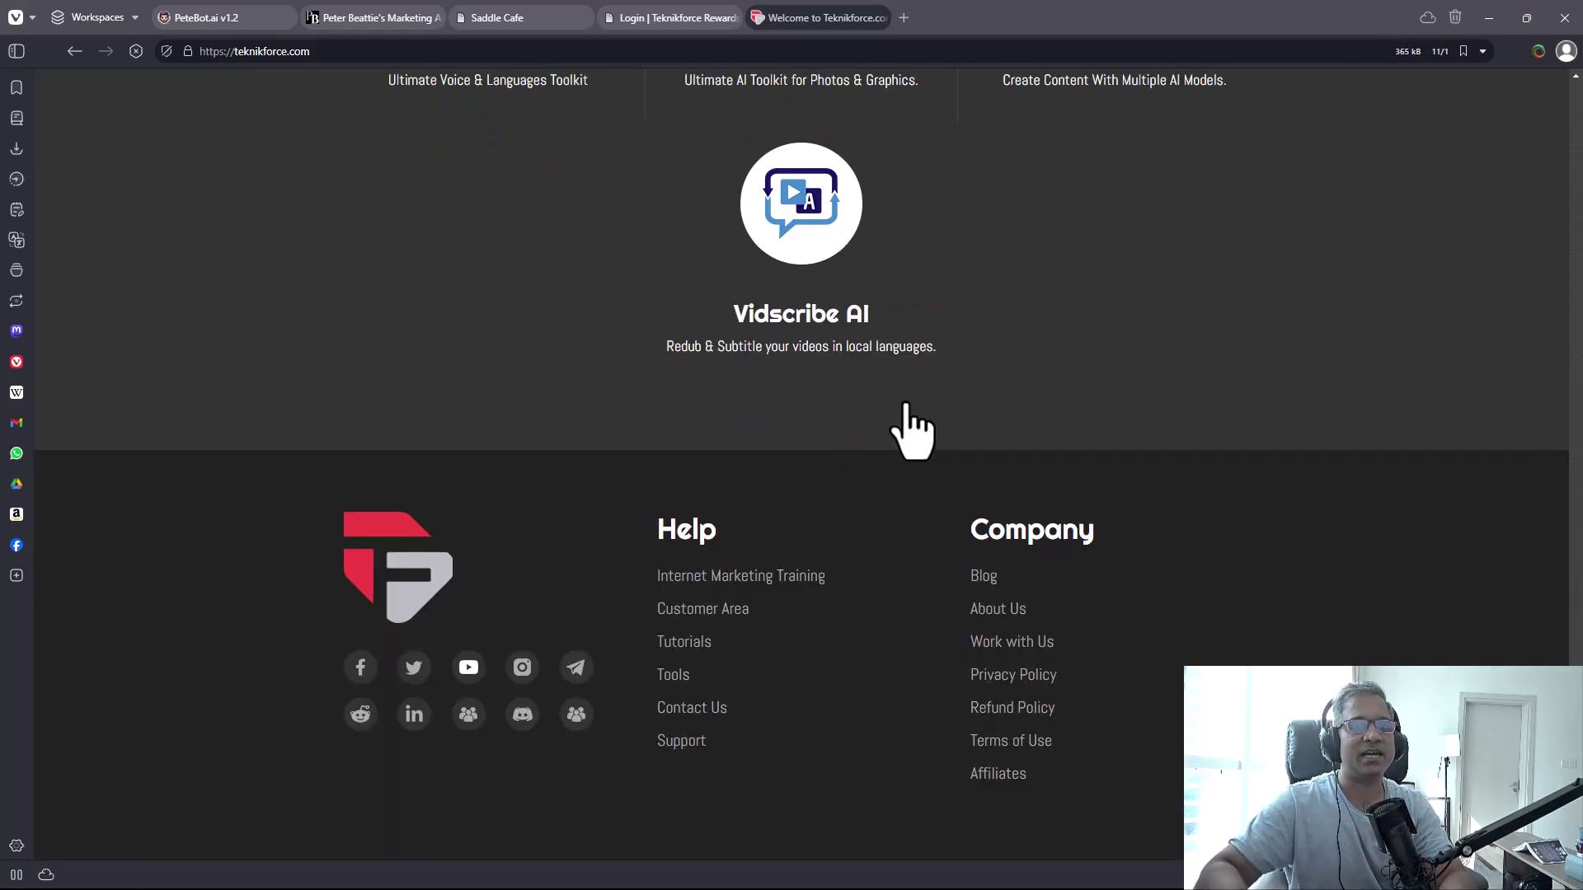
middle_click(1279, 378)
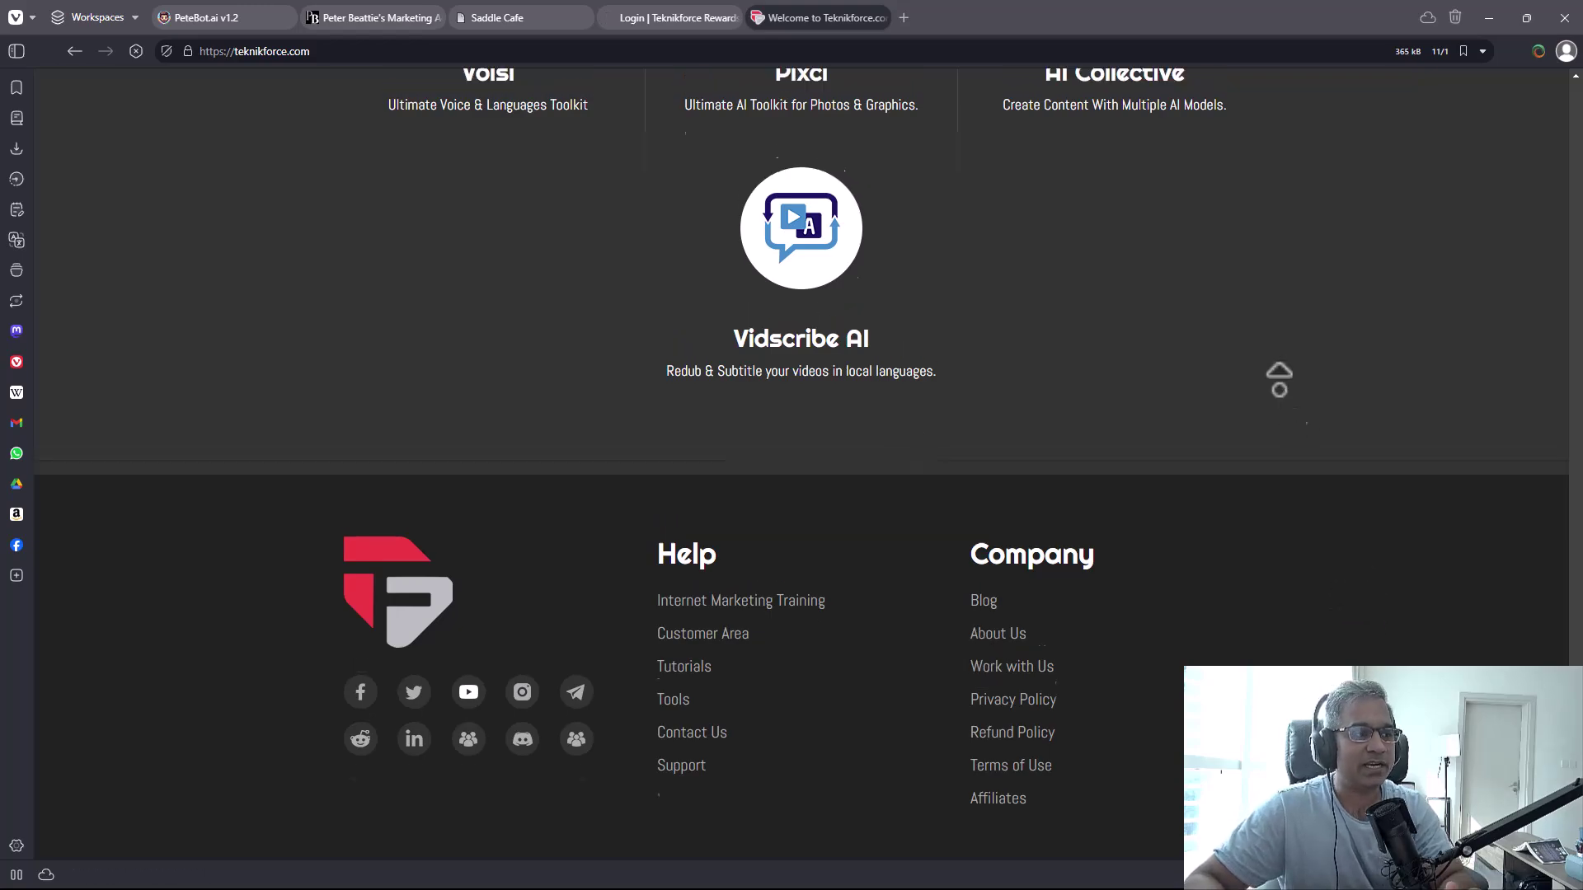
scroll(1276, 372, "up", 10)
scroll(1273, 449, "down", 10)
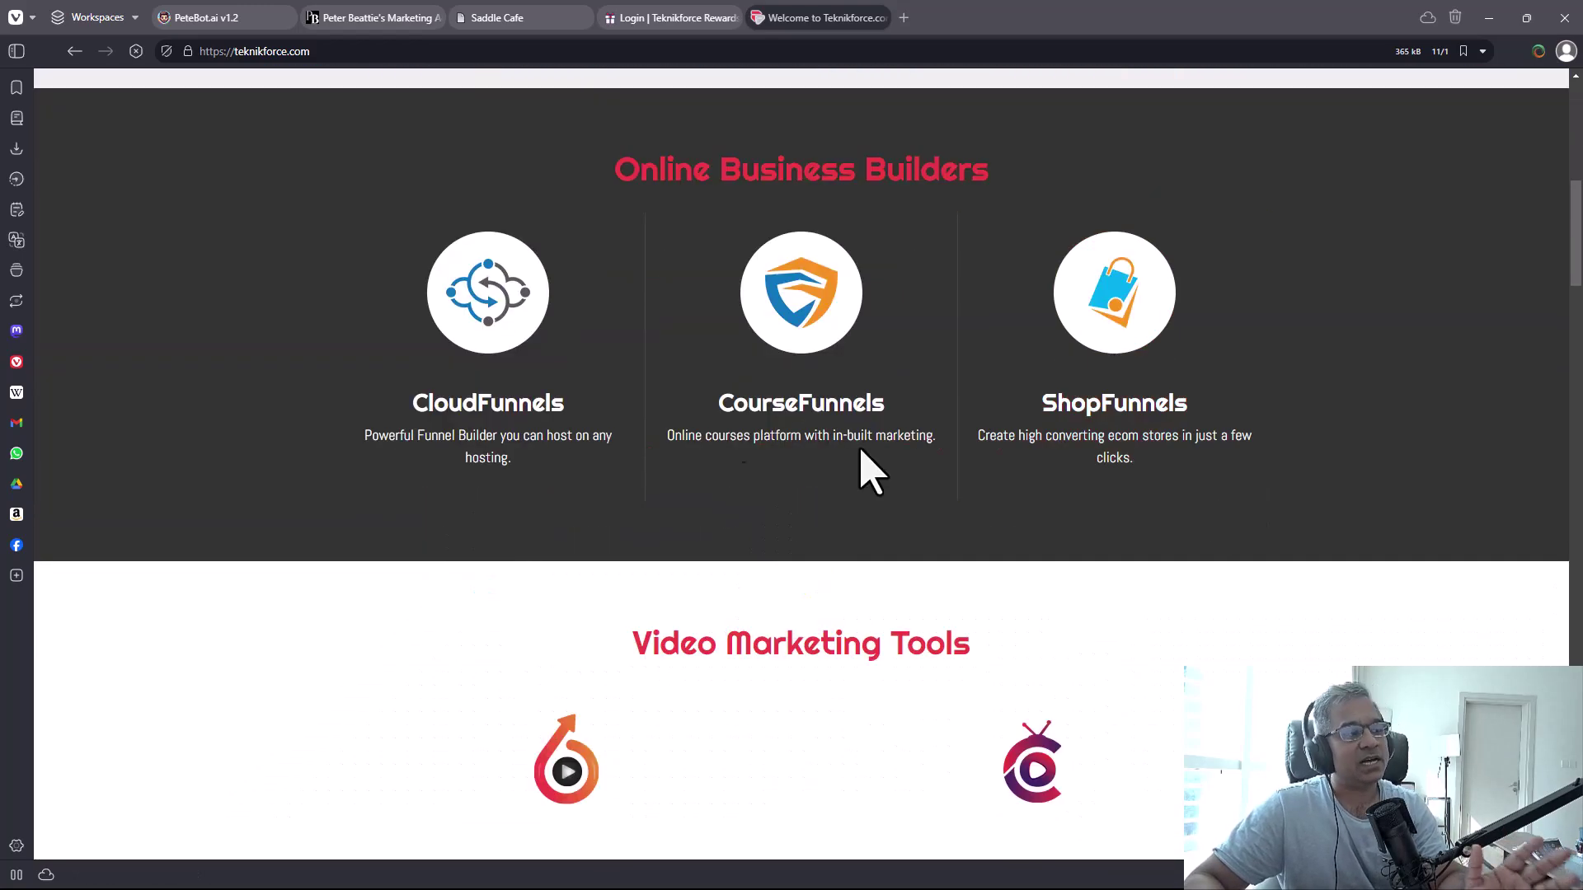
scroll(865, 293, "down", 12)
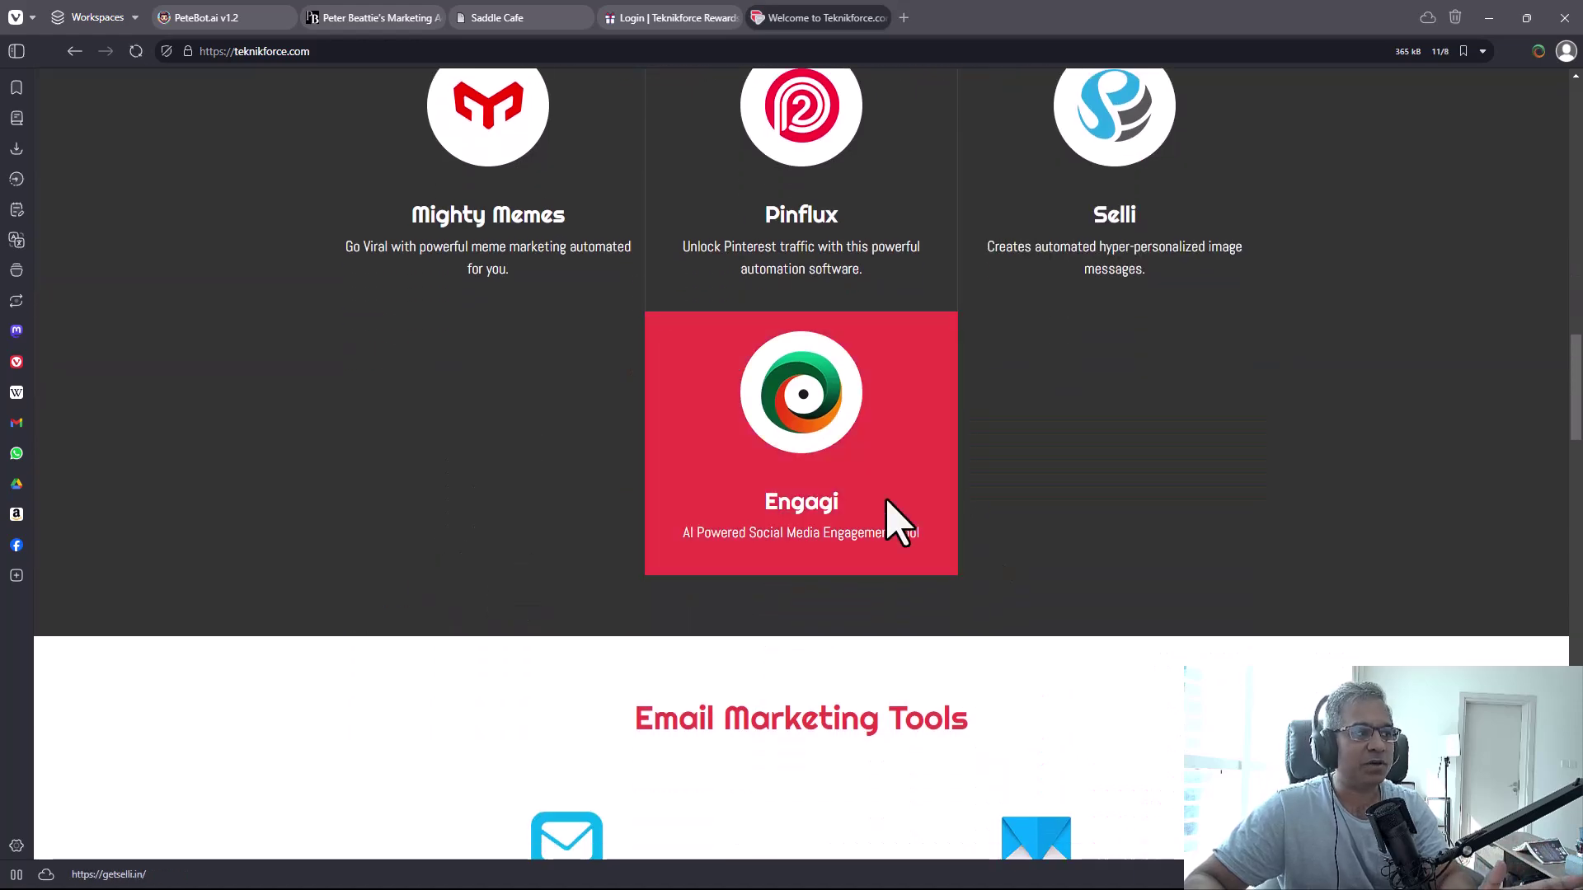
left_click(375, 17)
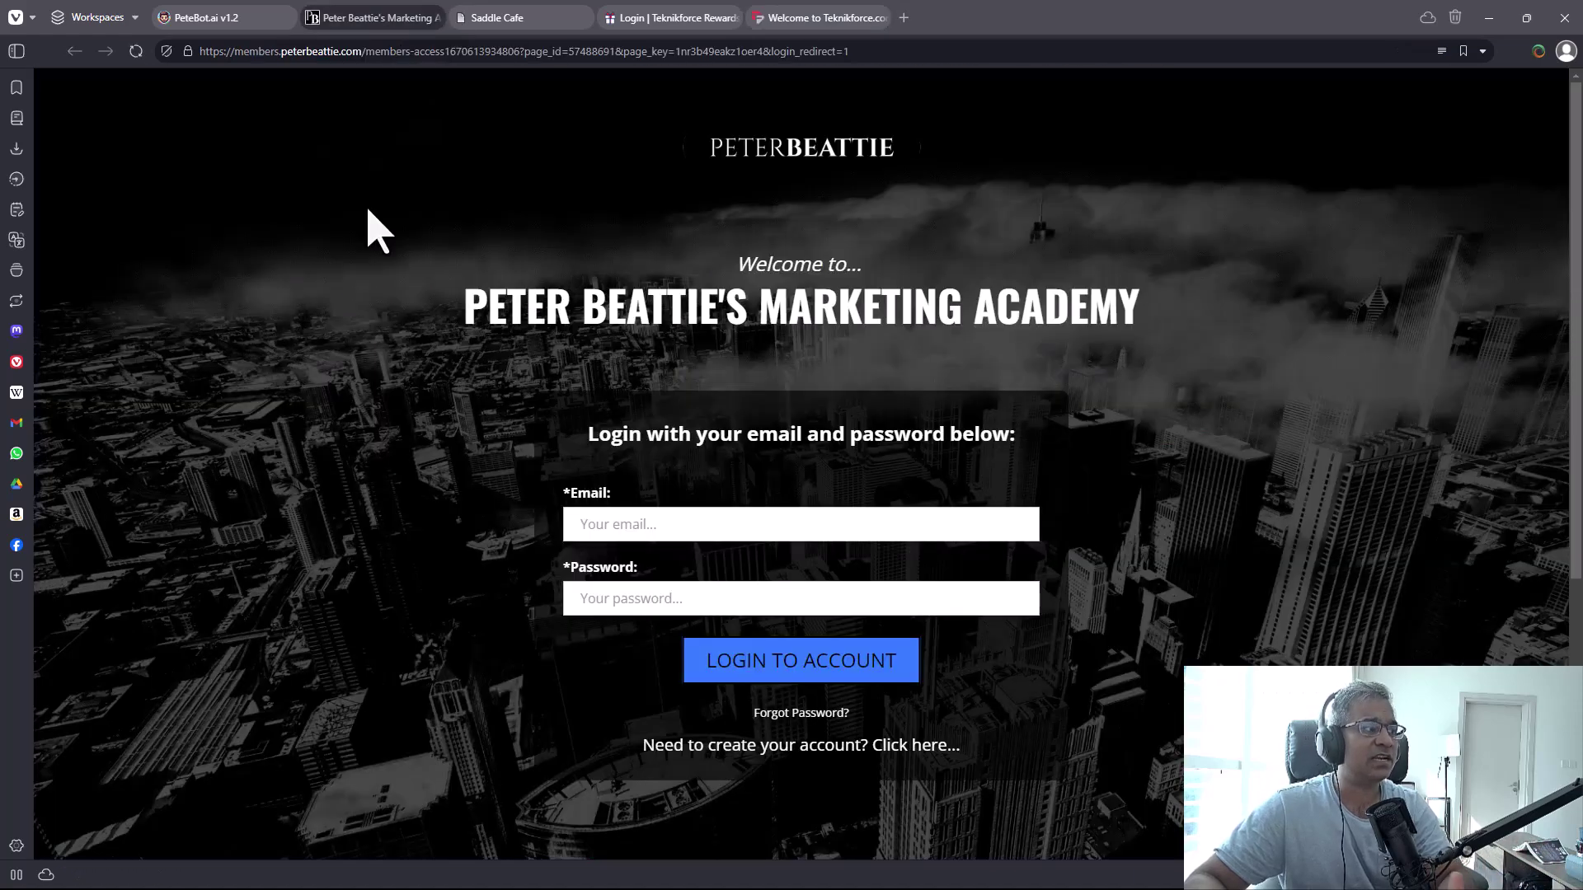
left_click(248, 18)
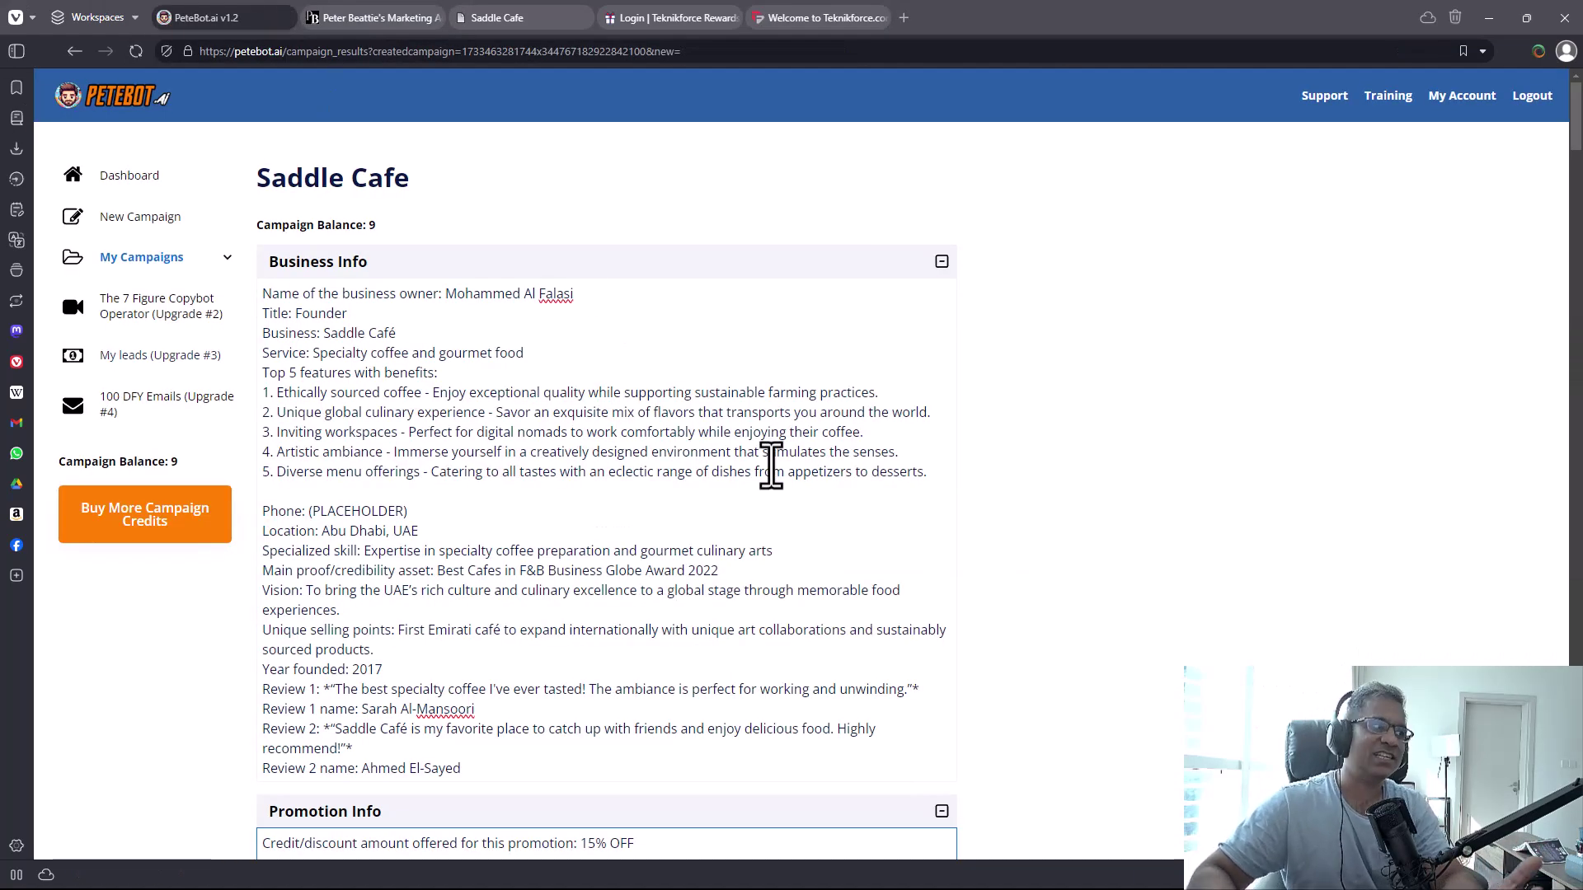